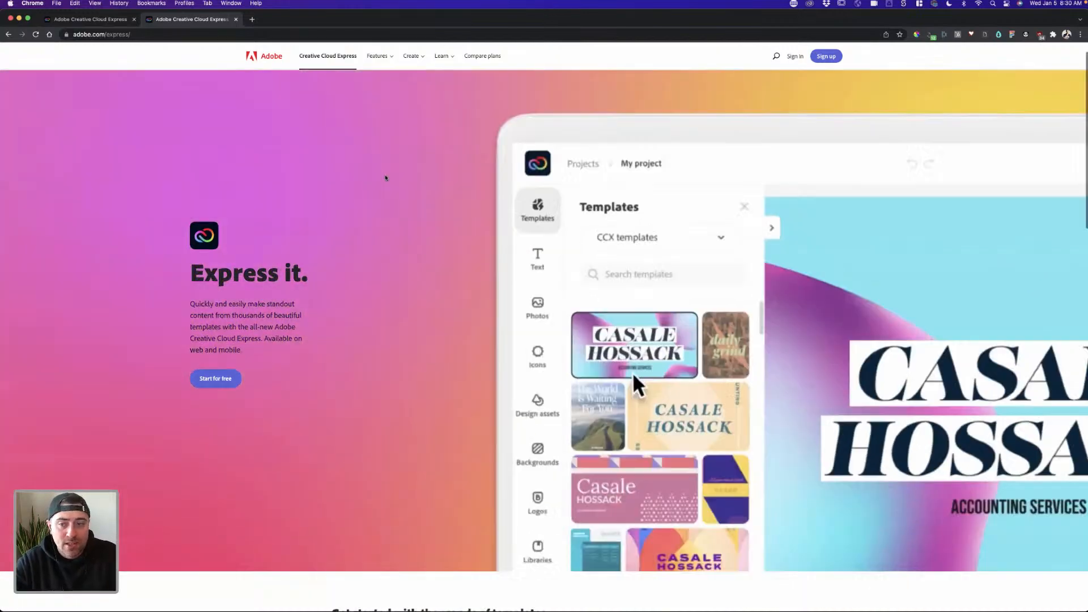
- Scroll through the adobe.com/express marketing page, then switch to the Express home page tab
{"action": "scroll", "coordinate": [348, 328], "scroll_direction": "down", "scroll_amount": 6}
{"action": "scroll", "coordinate": [350, 331], "scroll_direction": "down", "scroll_amount": 4}
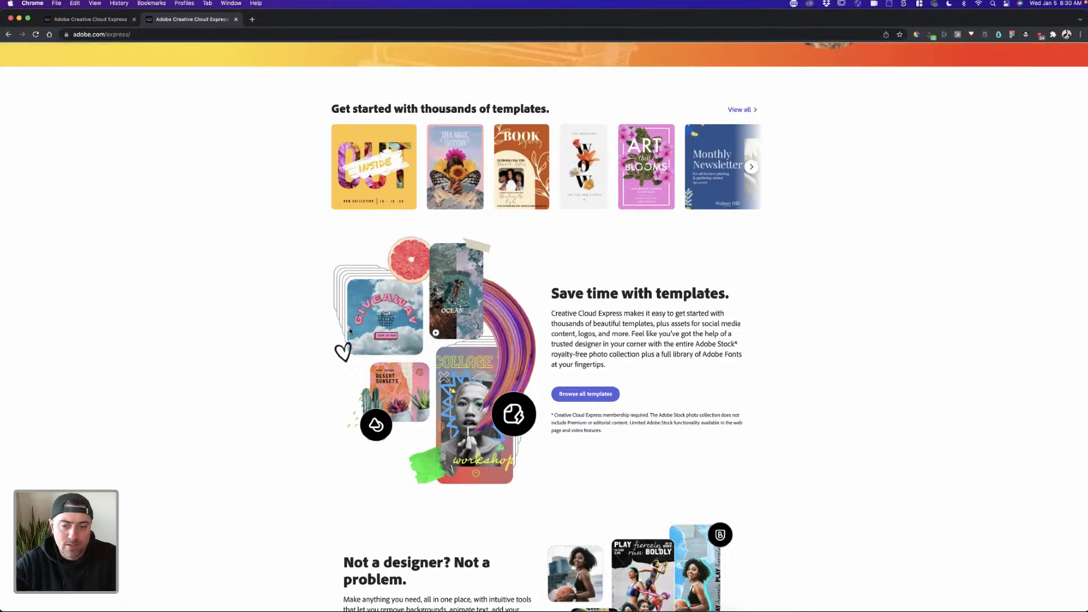
{"action": "scroll", "coordinate": [350, 331], "scroll_direction": "down", "scroll_amount": 7}
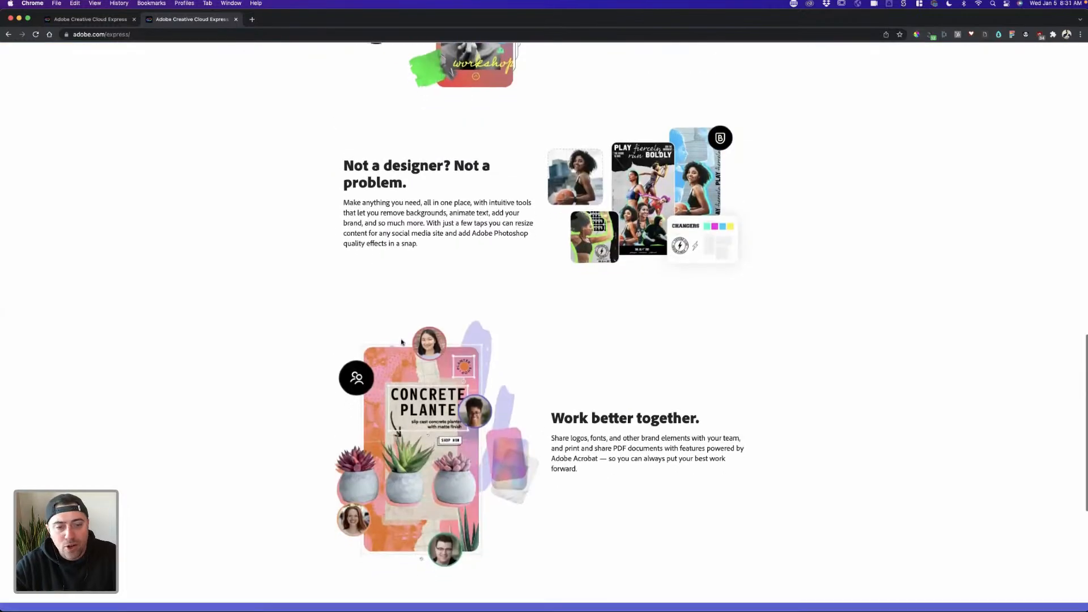
{"action": "scroll", "coordinate": [401, 342], "scroll_direction": "down", "scroll_amount": 2}
{"action": "left_click", "coordinate": [88, 21]}
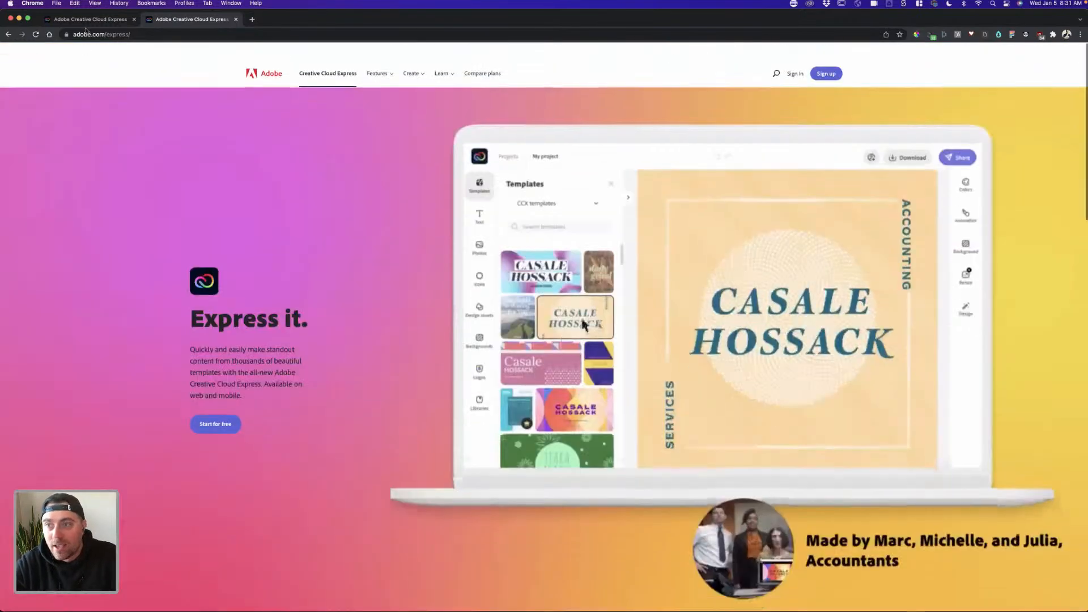
{"action": "left_click", "coordinate": [87, 21]}
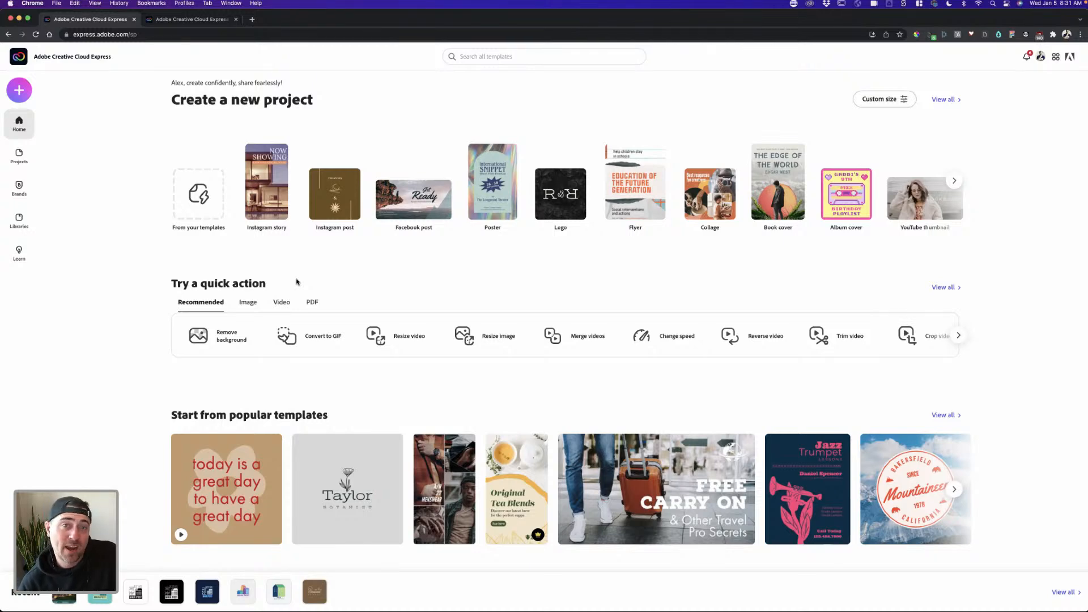
- Browse the home page template rows and advance the popular templates carousel
{"action": "scroll", "coordinate": [294, 284], "scroll_direction": "down", "scroll_amount": 5}
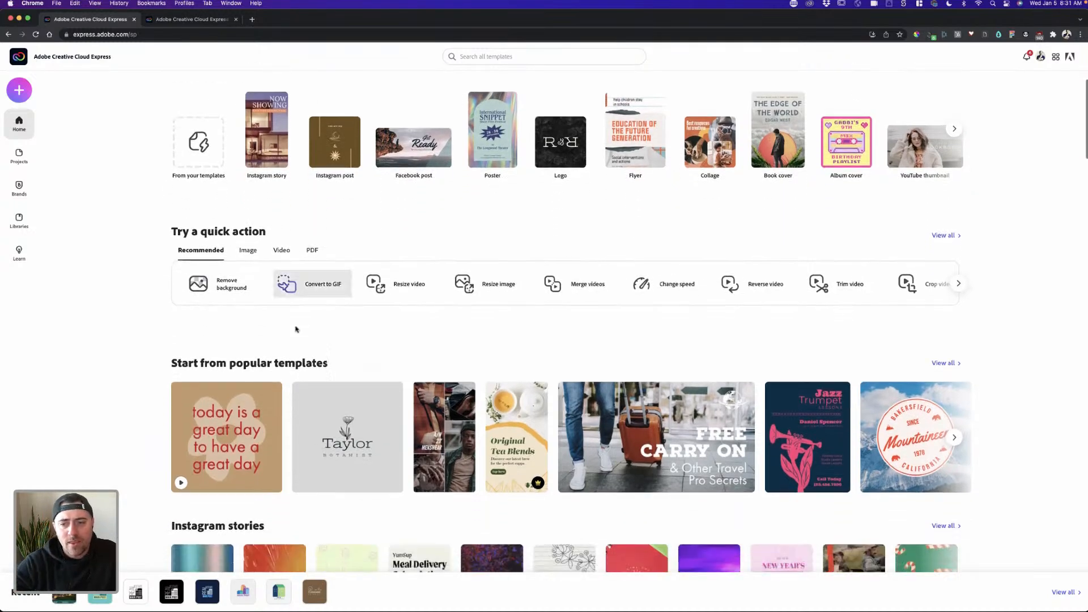
{"action": "scroll", "coordinate": [215, 243], "scroll_direction": "down", "scroll_amount": 1}
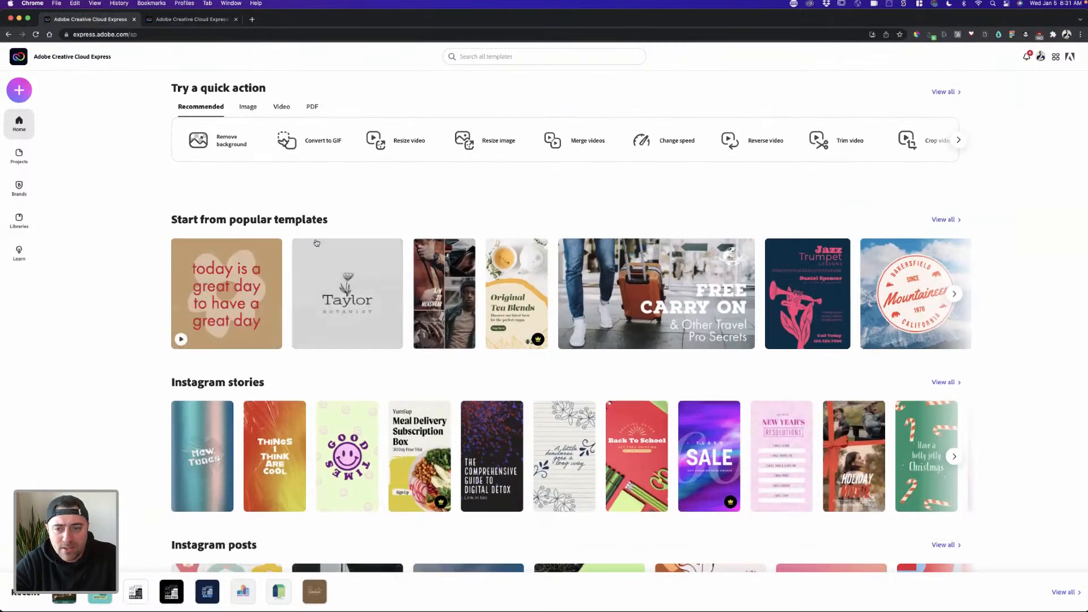
{"action": "mouse_move", "coordinate": [360, 302]}
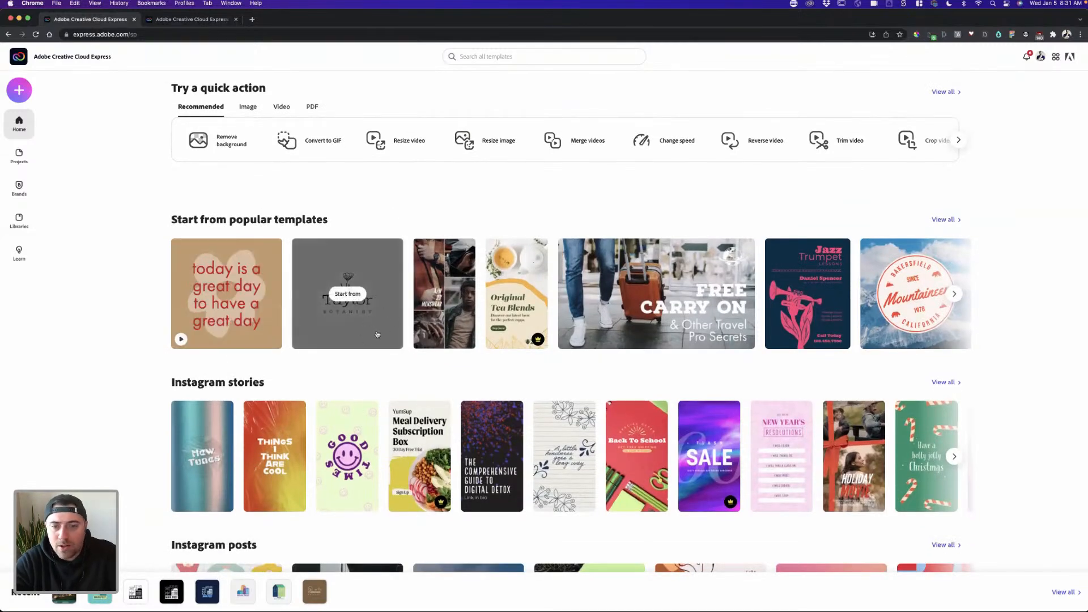
{"action": "mouse_move", "coordinate": [441, 299]}
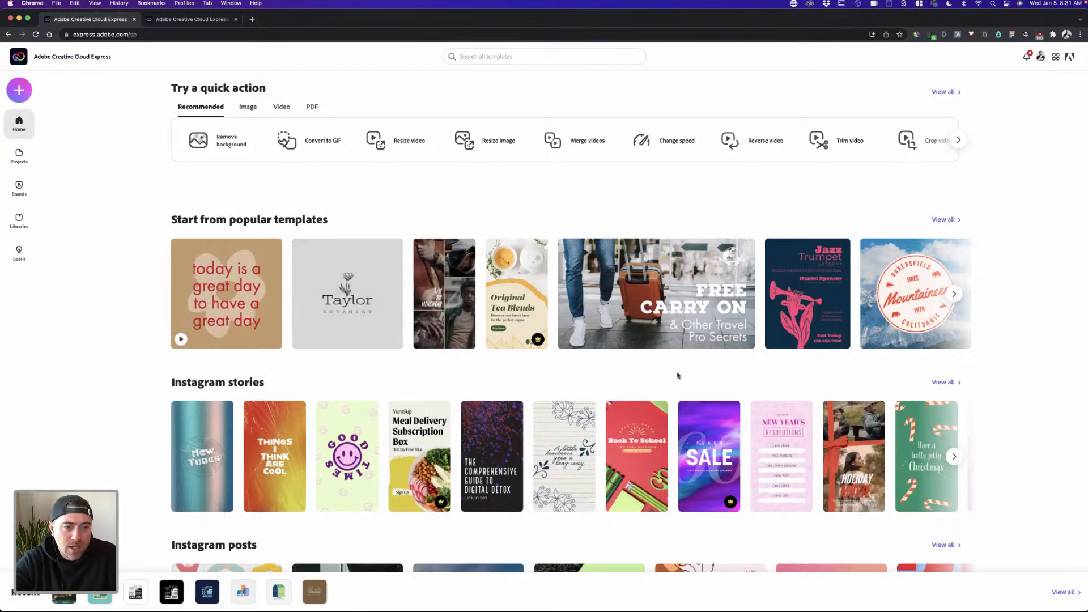
{"action": "scroll", "coordinate": [680, 376], "scroll_direction": "down", "scroll_amount": 3}
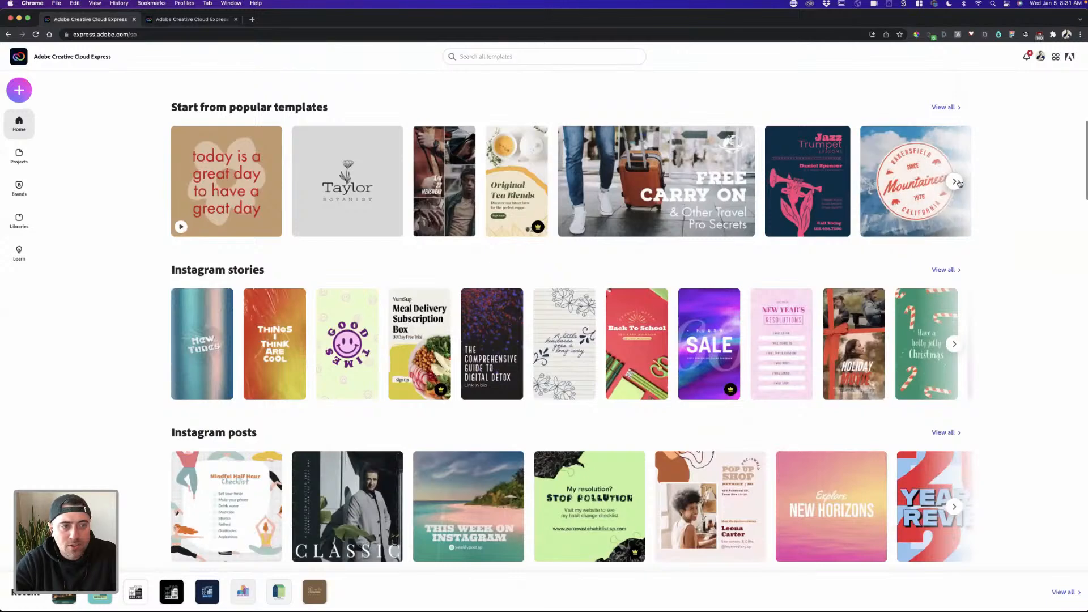
{"action": "left_click", "coordinate": [961, 183]}
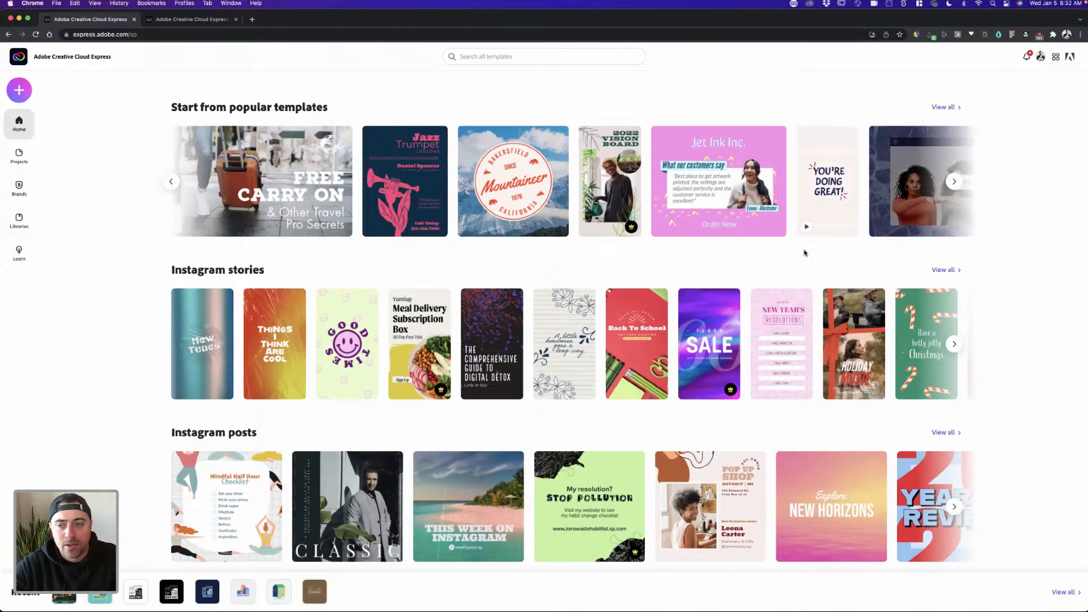
- Scroll through the remaining template collections, then open the Projects list
{"action": "scroll", "coordinate": [623, 255], "scroll_direction": "down", "scroll_amount": 3}
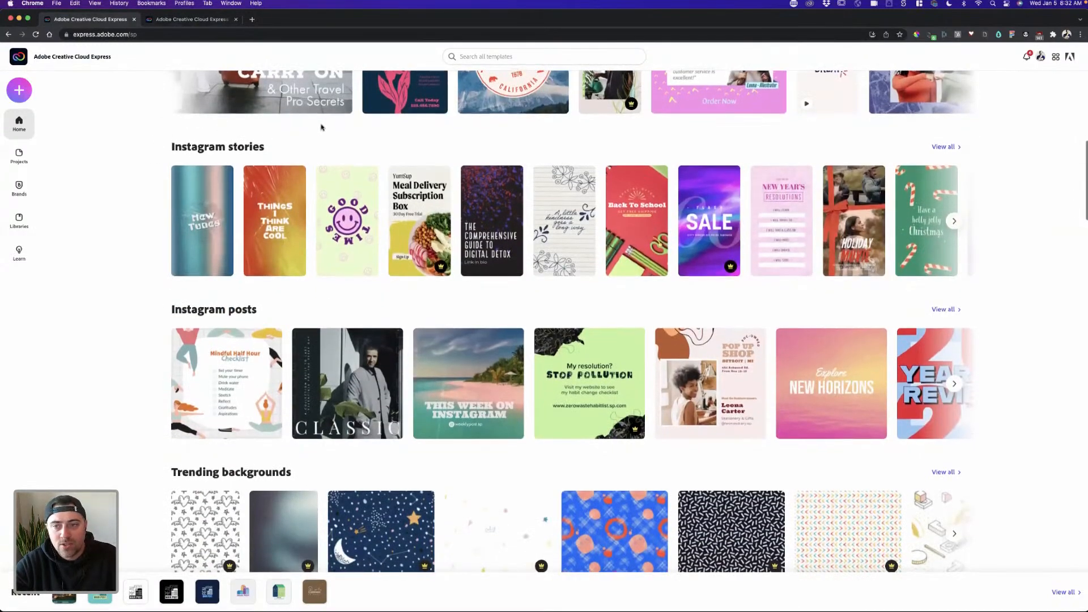
{"action": "scroll", "coordinate": [266, 212], "scroll_direction": "down", "scroll_amount": 2}
{"action": "scroll", "coordinate": [306, 253], "scroll_direction": "down", "scroll_amount": 2}
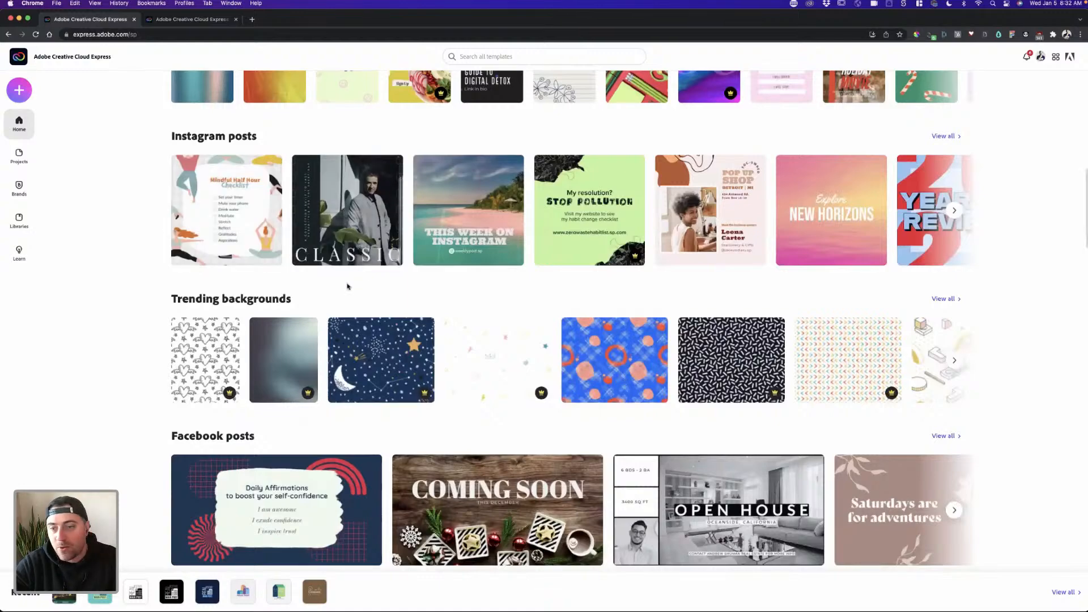
{"action": "scroll", "coordinate": [350, 286], "scroll_direction": "down", "scroll_amount": 3}
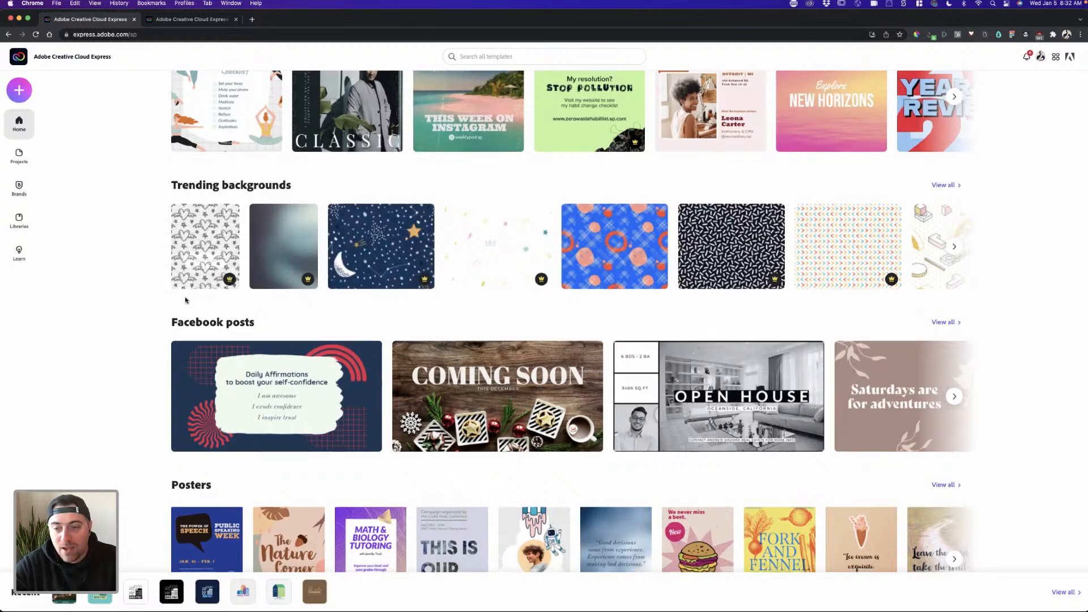
{"action": "scroll", "coordinate": [182, 297], "scroll_direction": "down", "scroll_amount": 5}
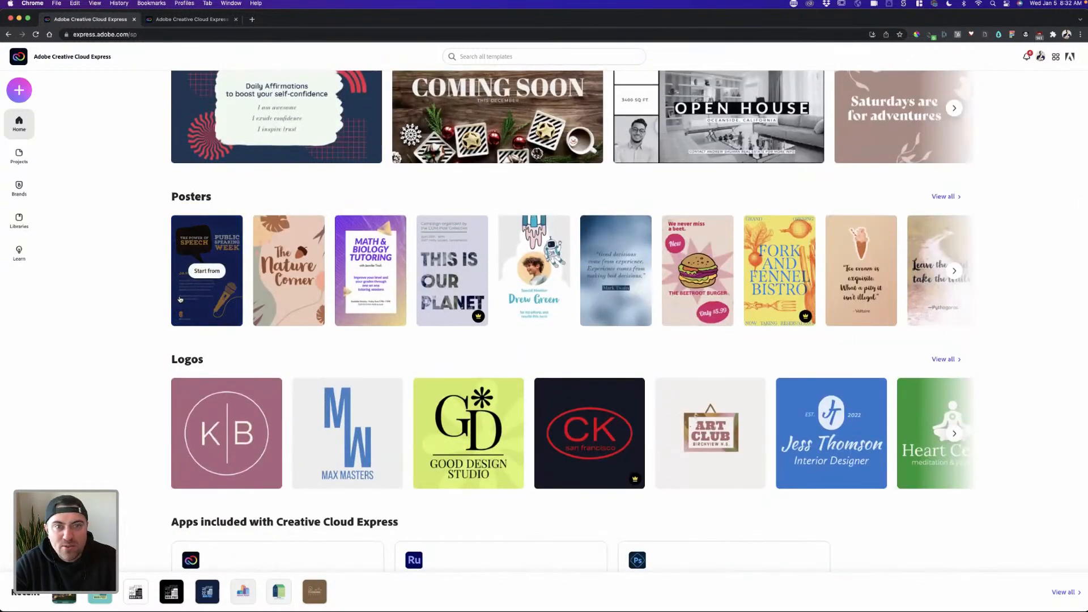
{"action": "scroll", "coordinate": [180, 300], "scroll_direction": "down", "scroll_amount": 1}
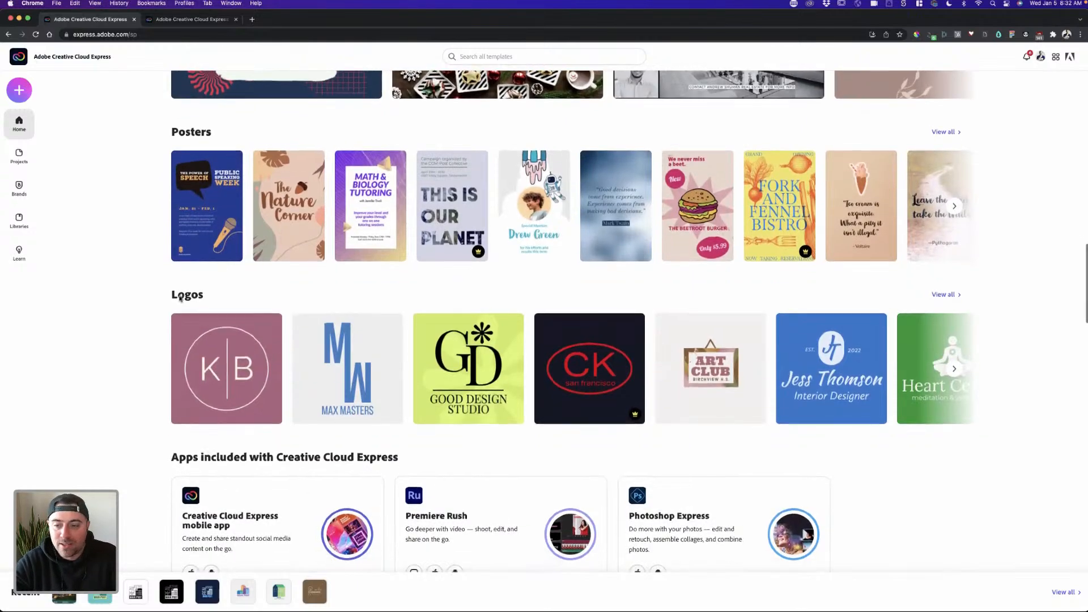
{"action": "scroll", "coordinate": [180, 299], "scroll_direction": "down", "scroll_amount": 2}
{"action": "scroll", "coordinate": [150, 248], "scroll_direction": "up", "scroll_amount": 5}
{"action": "scroll", "coordinate": [150, 249], "scroll_direction": "up", "scroll_amount": 5}
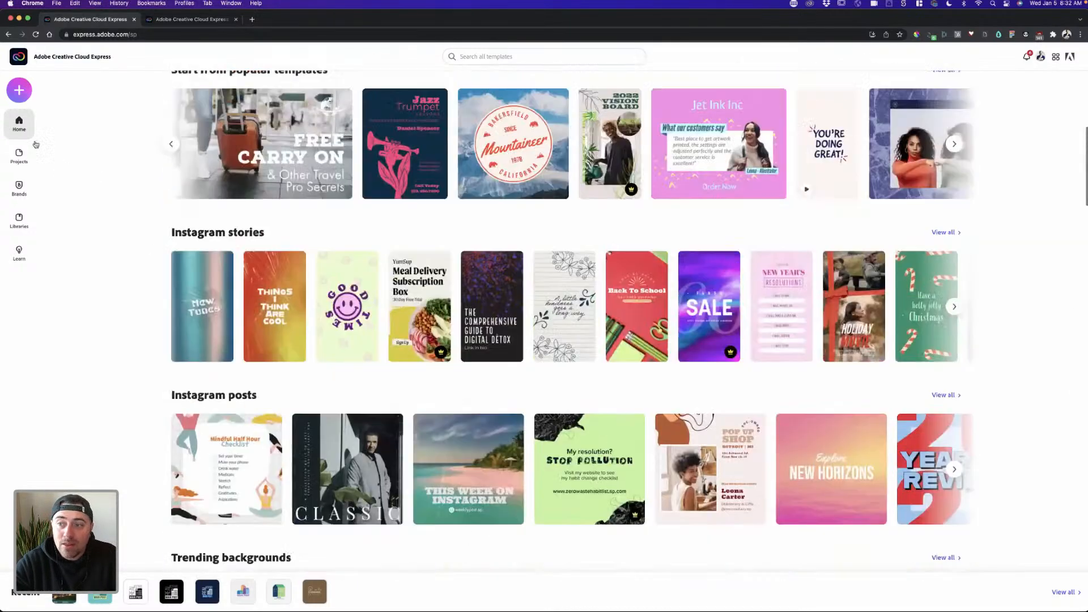
{"action": "left_click", "coordinate": [28, 155]}
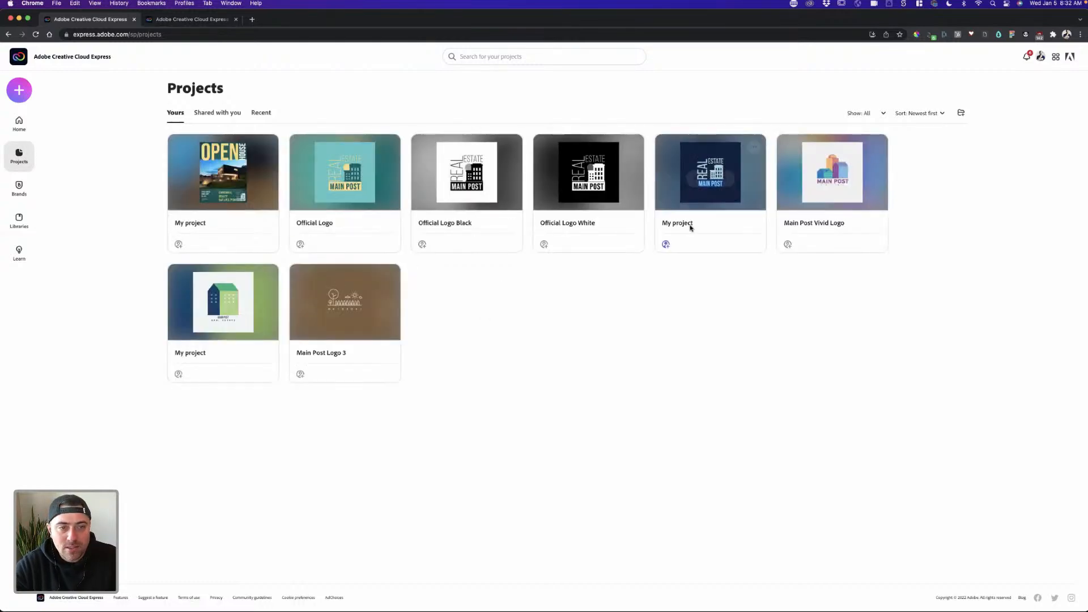
- Peek at the navy Real Estate Main Post project, then go back and open Official Logo
{"action": "left_click", "coordinate": [713, 206]}
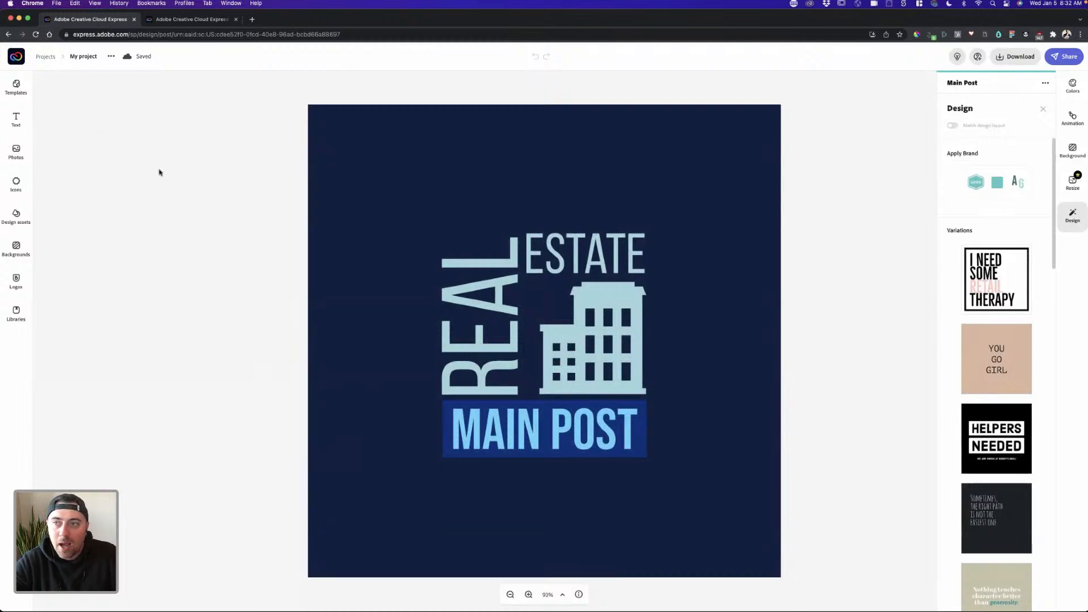
{"action": "left_click", "coordinate": [8, 34]}
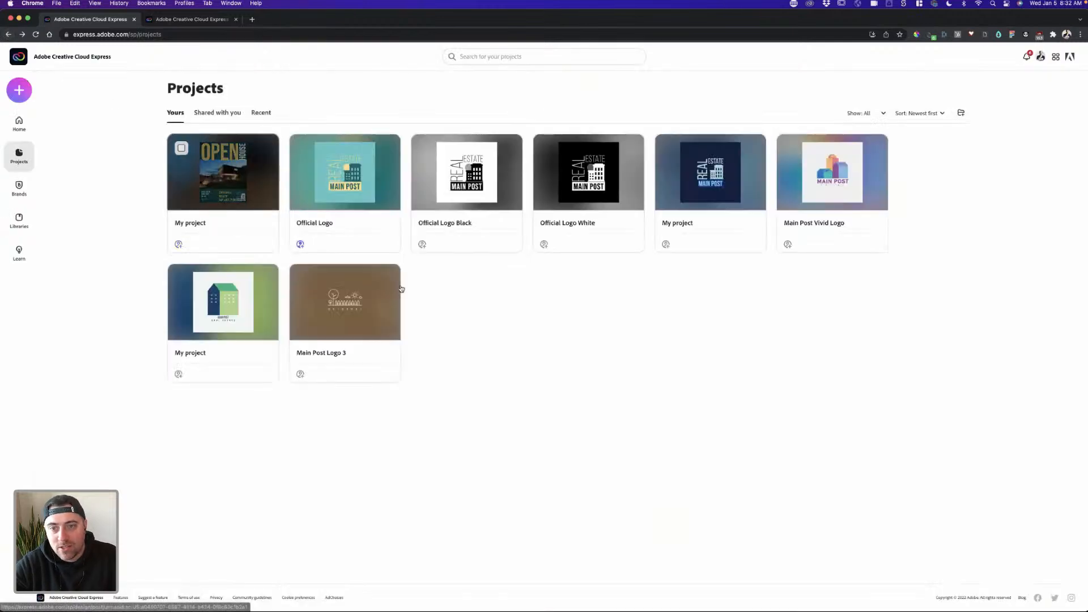
{"action": "left_click", "coordinate": [361, 200]}
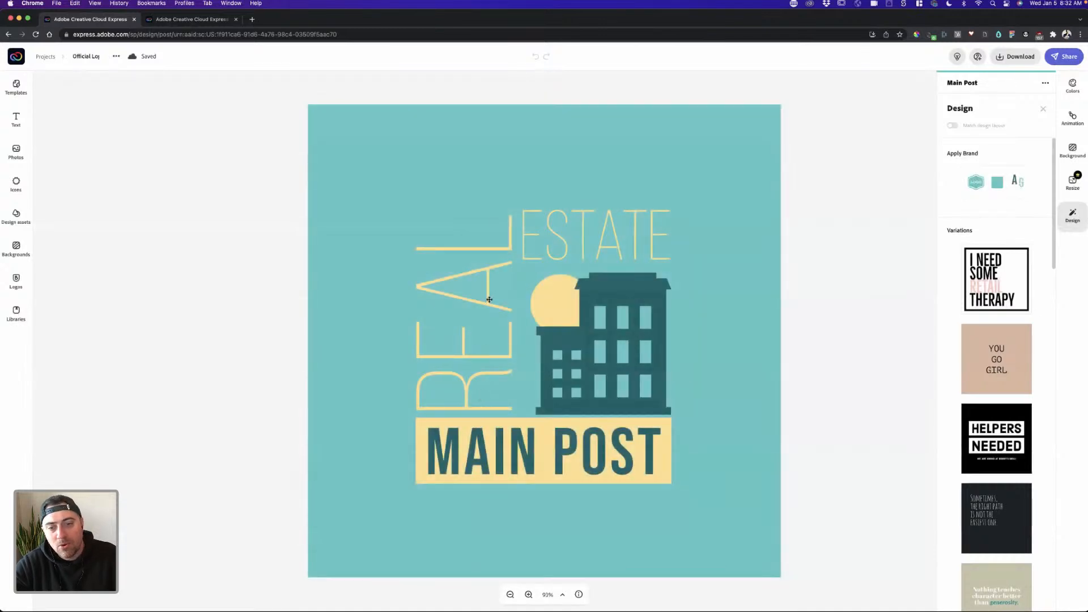
- Try replacing the MAIN POST text with 'jim & Joe', then undo to restore Main Post
{"action": "left_click", "coordinate": [489, 300]}
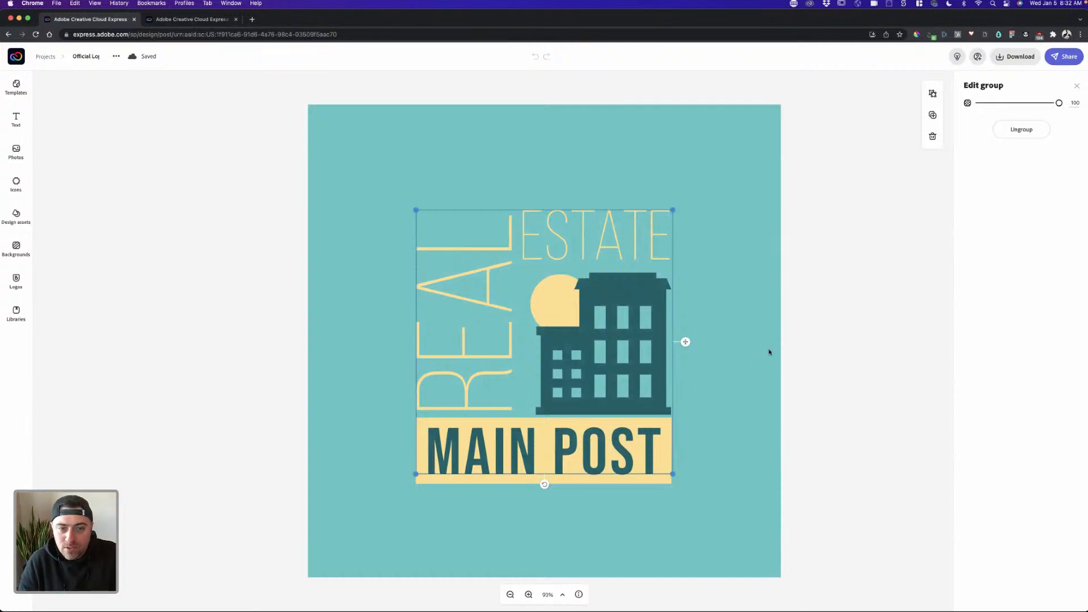
{"action": "left_click", "coordinate": [802, 347]}
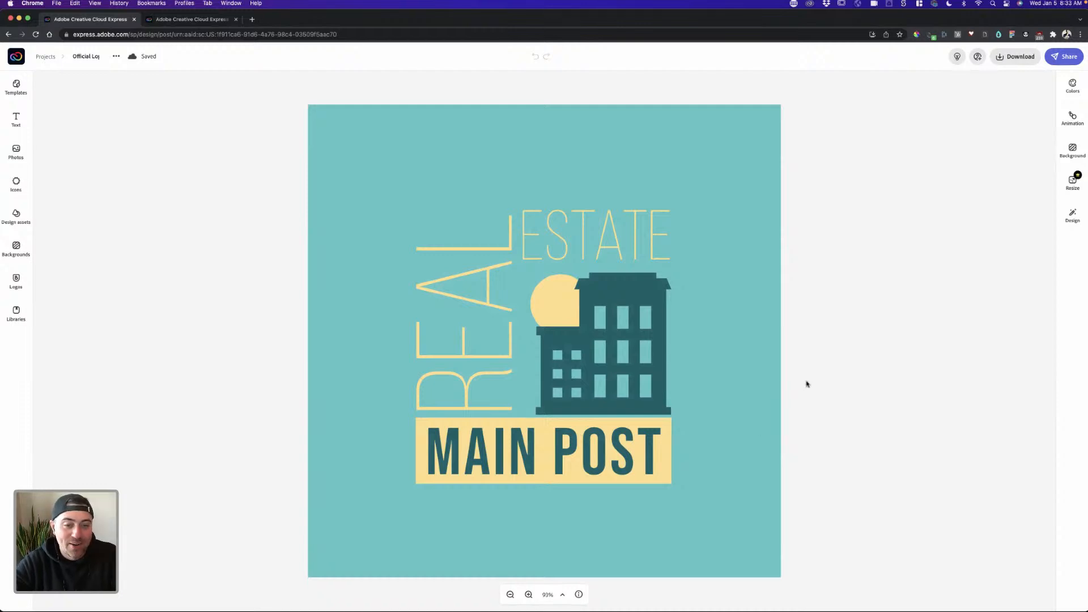
{"action": "left_click", "coordinate": [488, 459]}
{"action": "left_click", "coordinate": [487, 459]}
{"action": "left_click", "coordinate": [487, 458]}
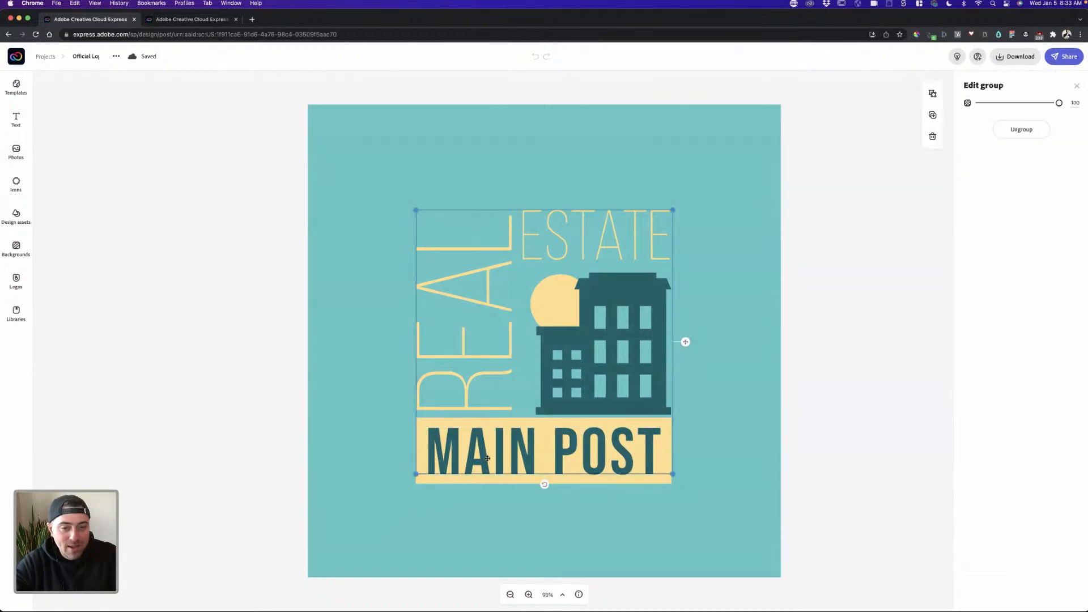
{"action": "left_click", "coordinate": [488, 458]}
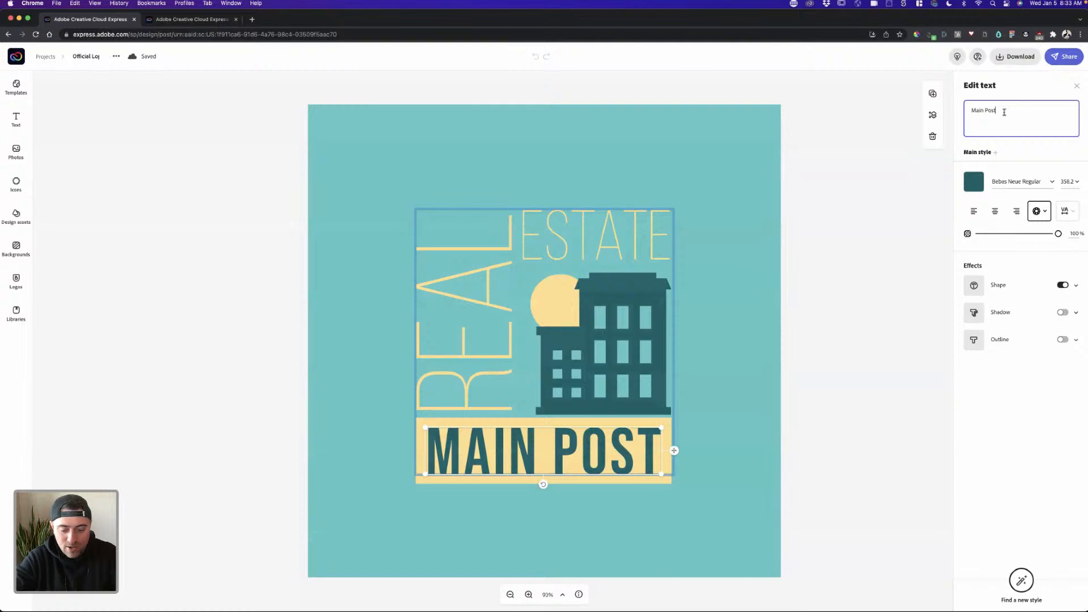
{"action": "key", "text": "super+a"}
{"action": "type", "text": "jim"}
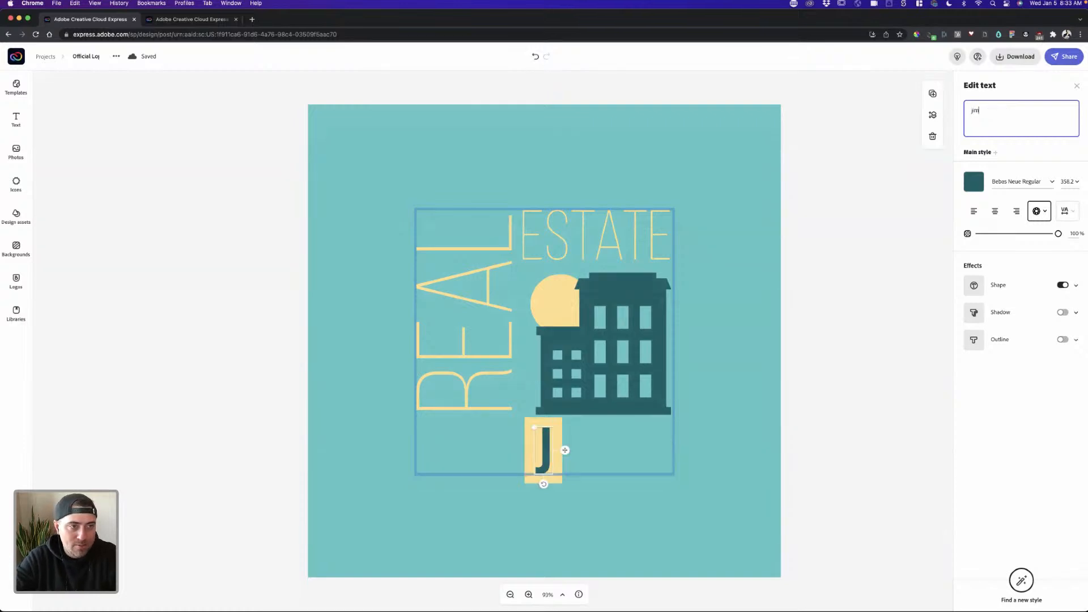
{"action": "type", "text": " & Joe"}
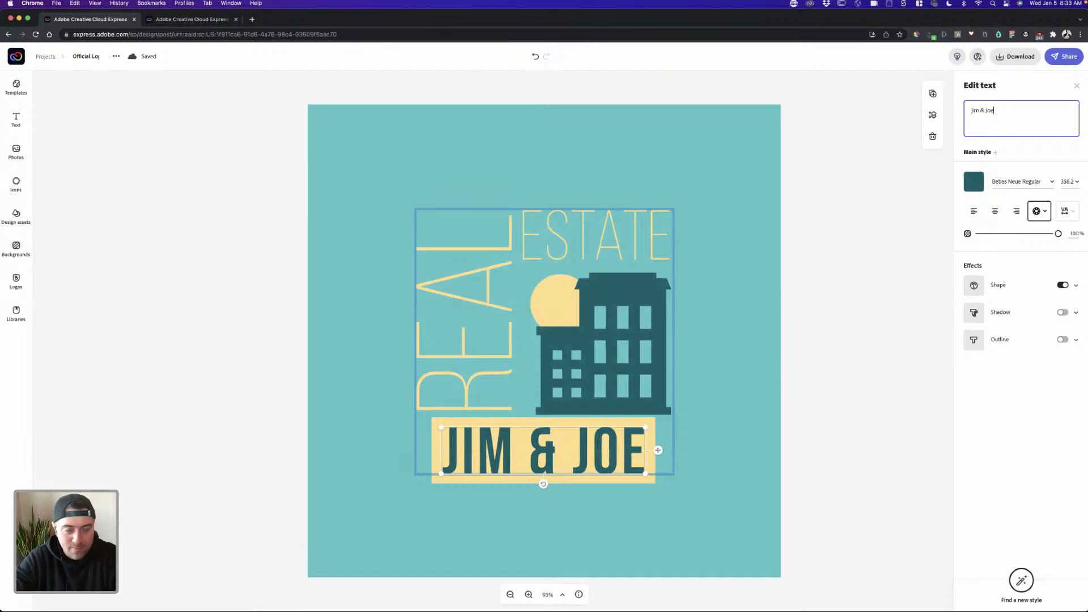
{"action": "key", "text": "super+z"}
{"action": "key", "text": "super+z"}
{"action": "key", "text": "super+z"}
{"action": "key", "text": "super+z"}
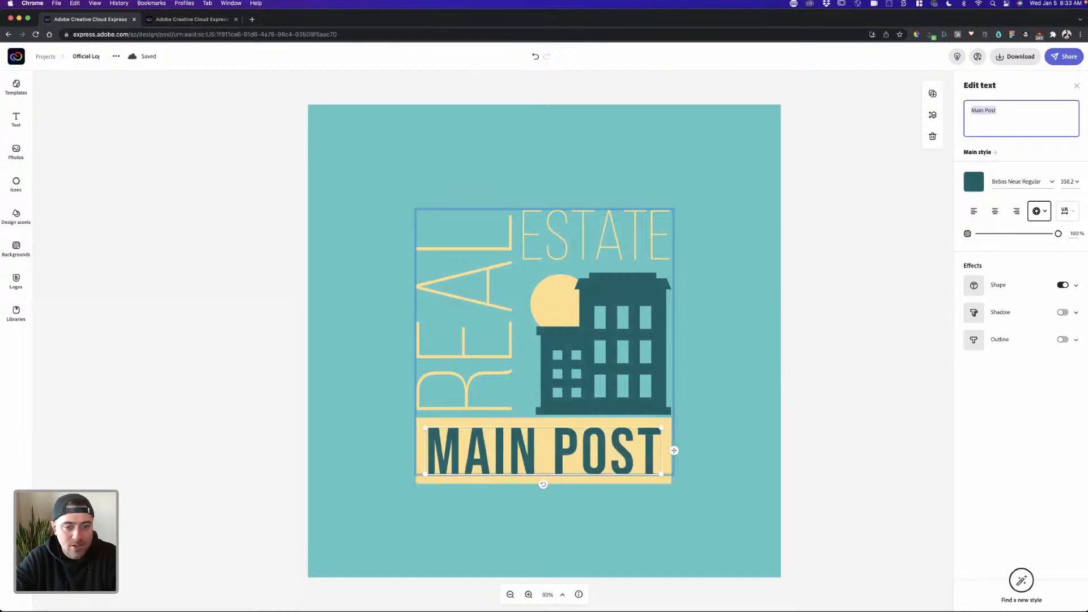
- Inspect the building icon inside the logo, then go back to the Projects page
{"action": "left_click", "coordinate": [820, 161]}
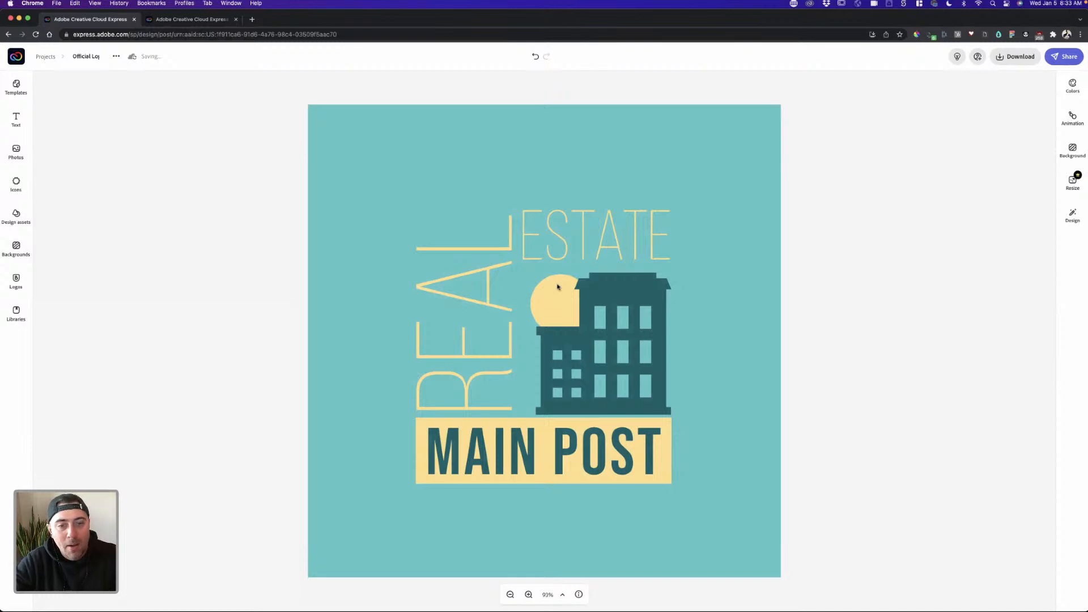
{"action": "left_click", "coordinate": [558, 289]}
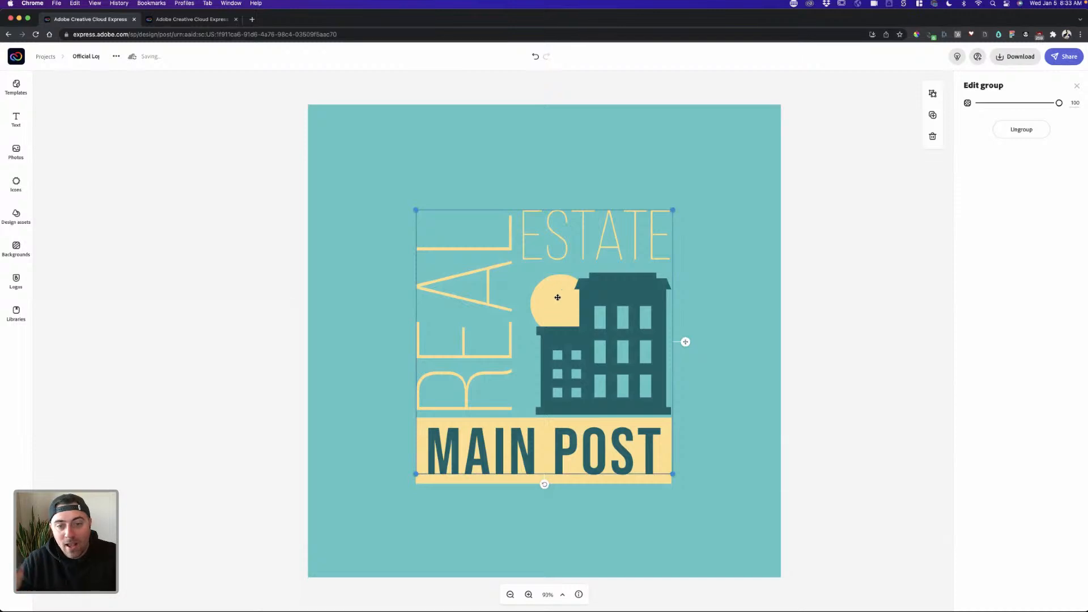
{"action": "left_click", "coordinate": [559, 299]}
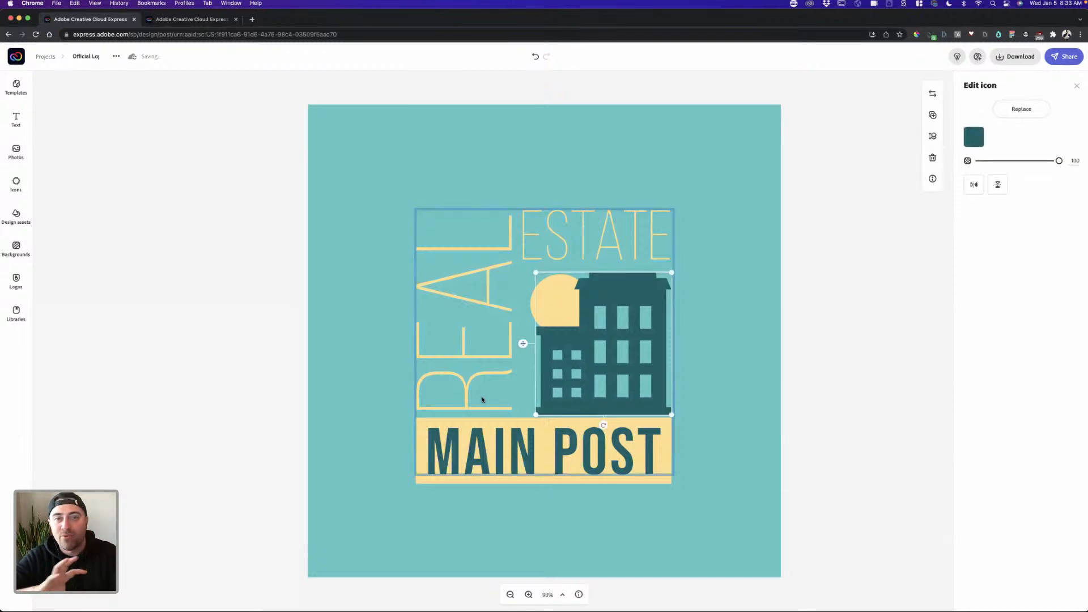
{"action": "left_click", "coordinate": [130, 347]}
{"action": "left_click", "coordinate": [7, 35]}
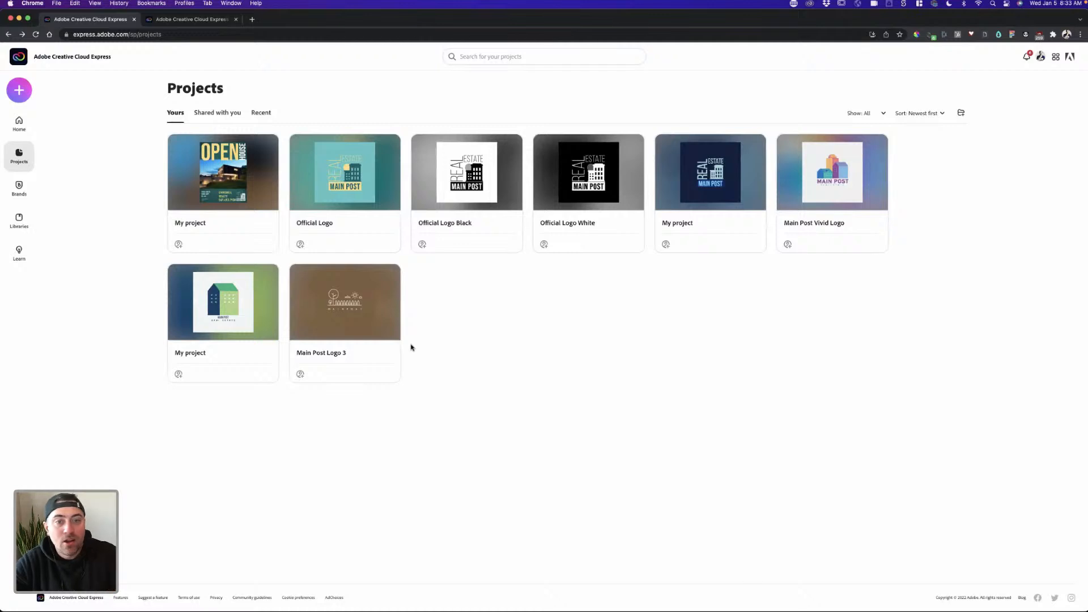
- Reopen the Official Logo project briefly to check the logo group, then return to Projects
{"action": "mouse_move", "coordinate": [483, 193]}
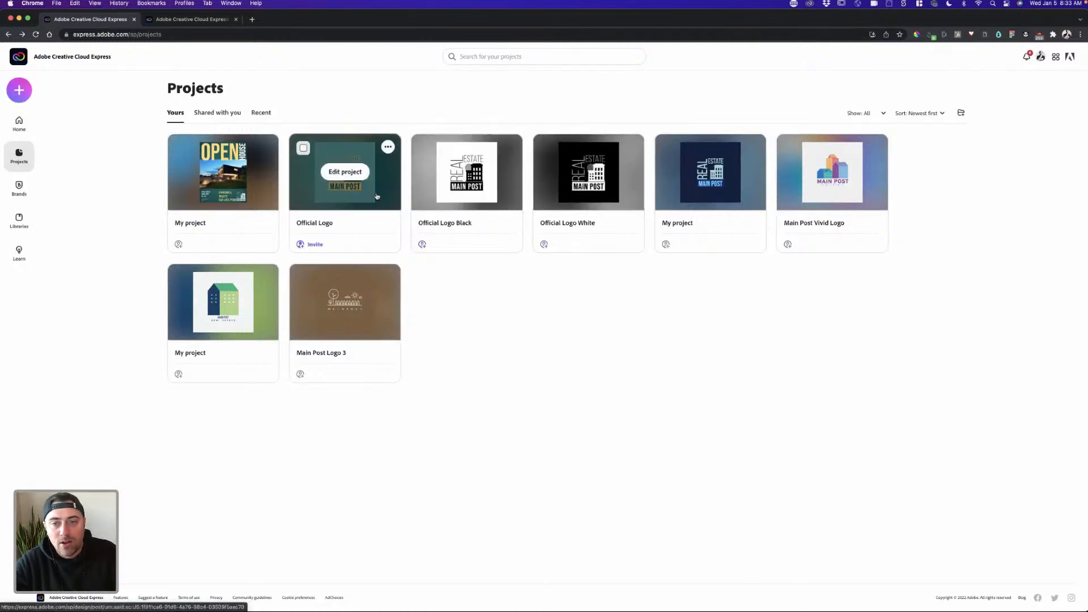
{"action": "left_click", "coordinate": [355, 194]}
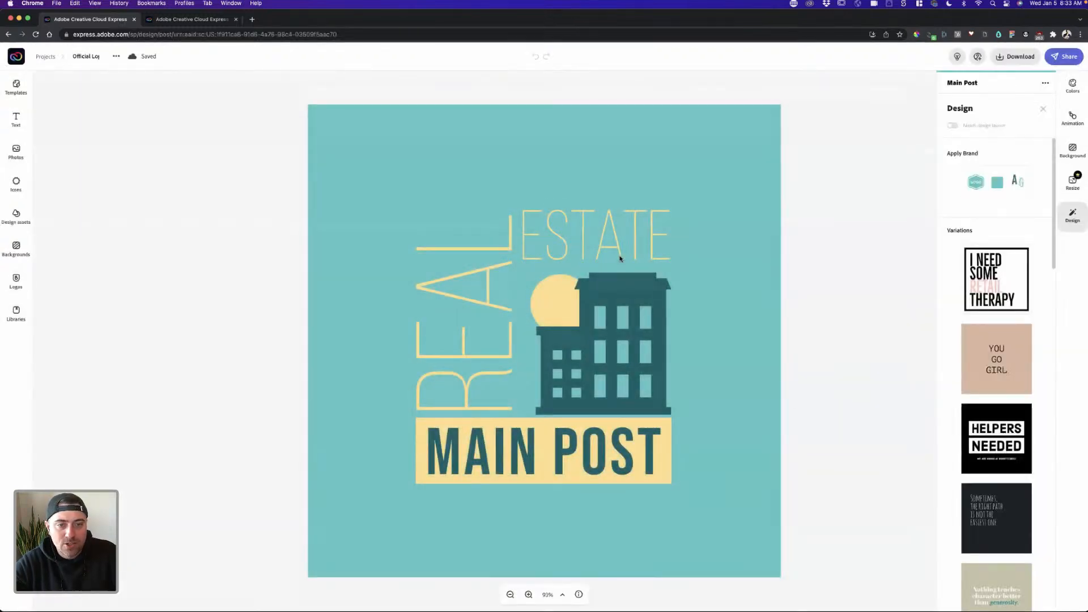
{"action": "left_click", "coordinate": [620, 257]}
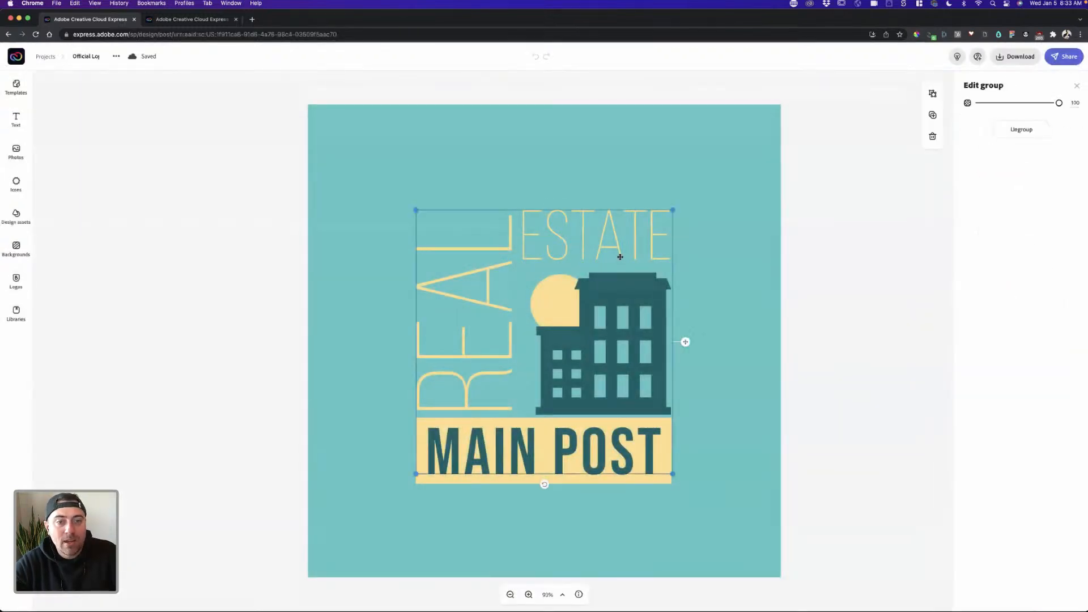
{"action": "left_click", "coordinate": [46, 56]}
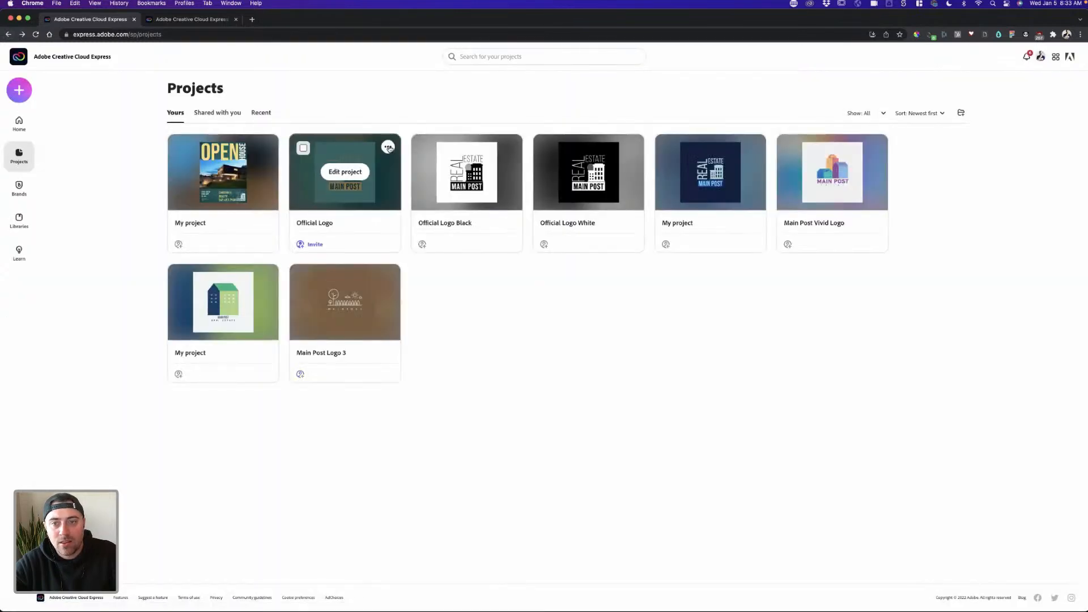
- Duplicate Official Logo under the name 'Official Logo Black part 2'
{"action": "left_click", "coordinate": [387, 147]}
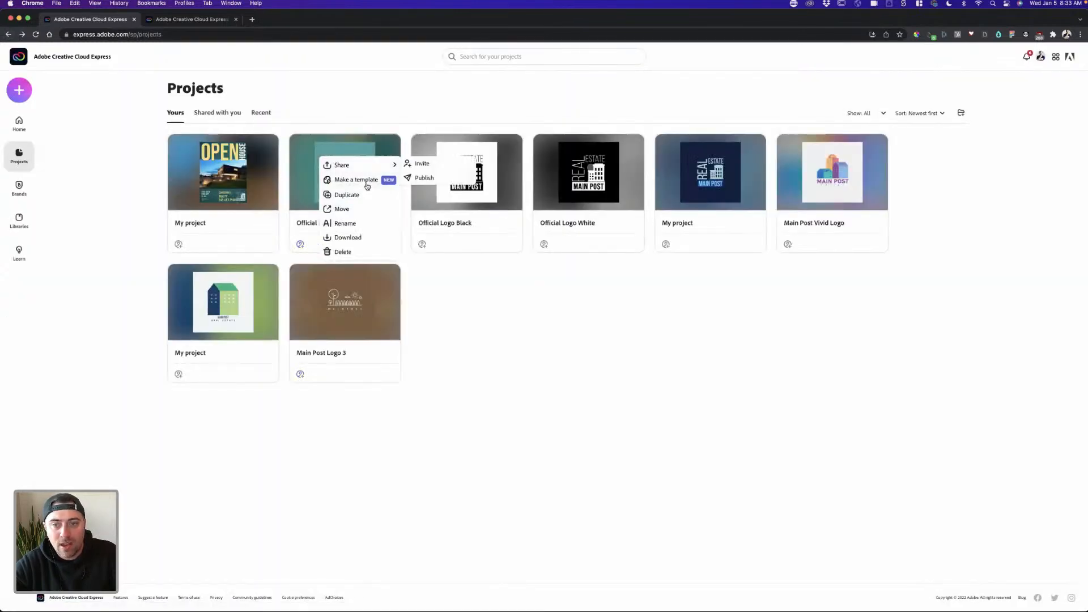
{"action": "left_click", "coordinate": [346, 195]}
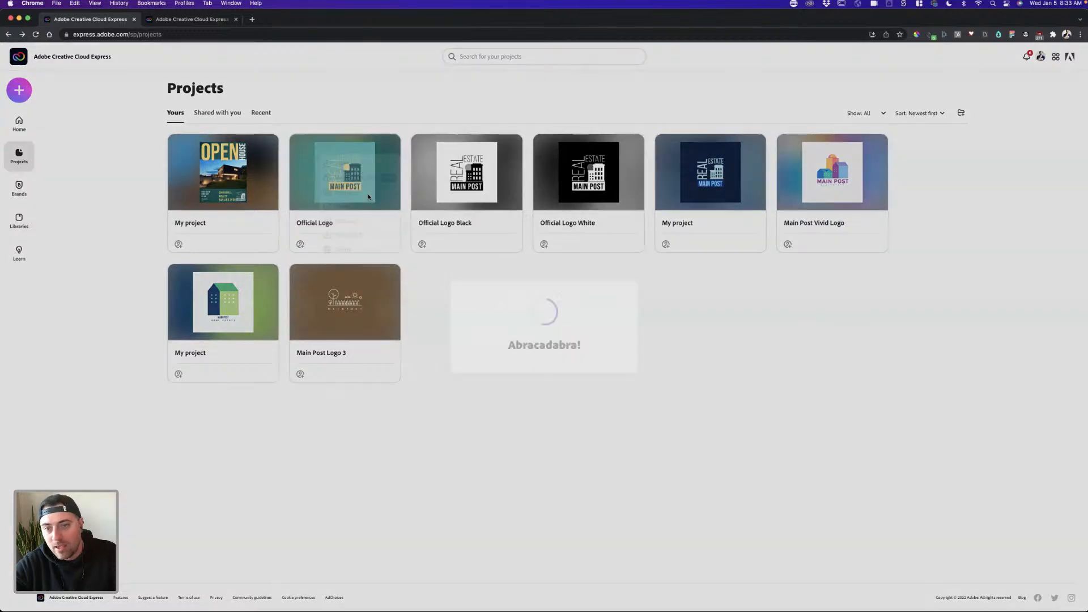
{"action": "left_click_drag", "start_coordinate": [585, 314], "coordinate": [547, 316]}
{"action": "type", "text": "Black part 2"}
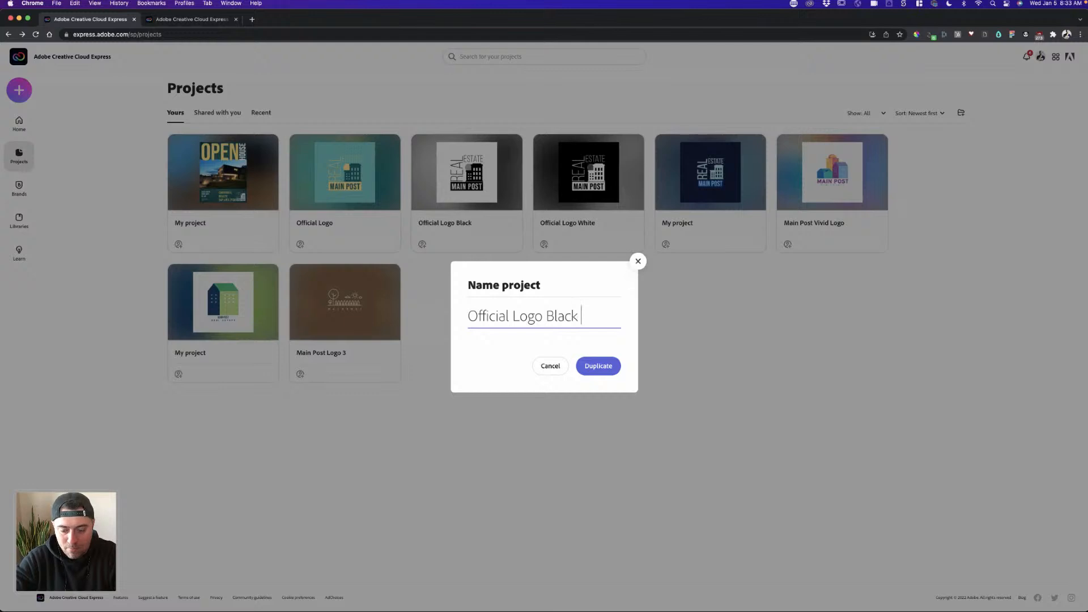
{"action": "left_click", "coordinate": [593, 367]}
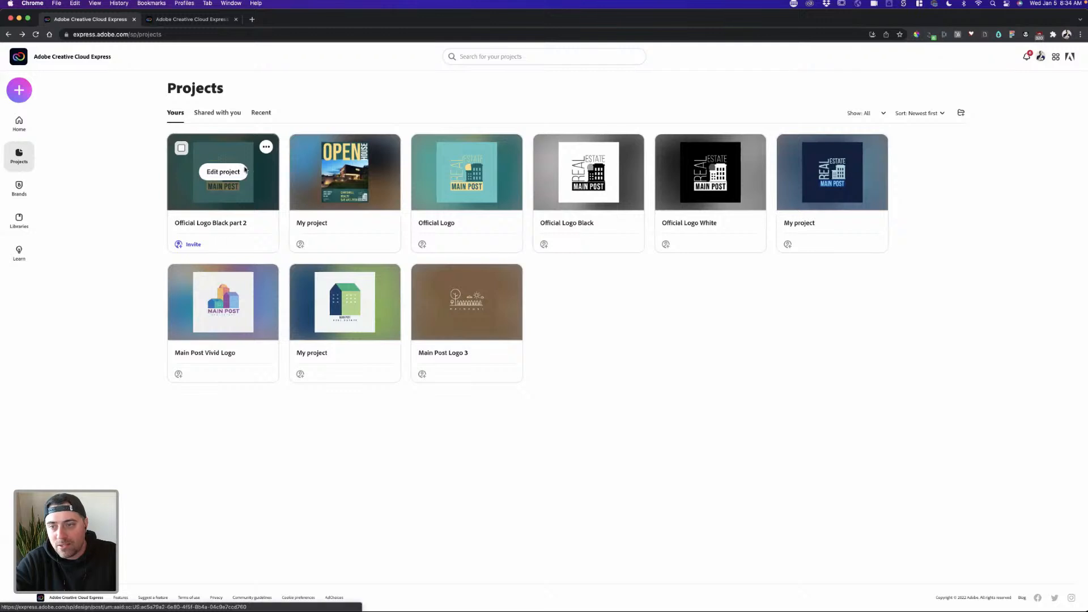
- Open Official Logo Black part 2 and lighten its page background to white
{"action": "left_click", "coordinate": [264, 176]}
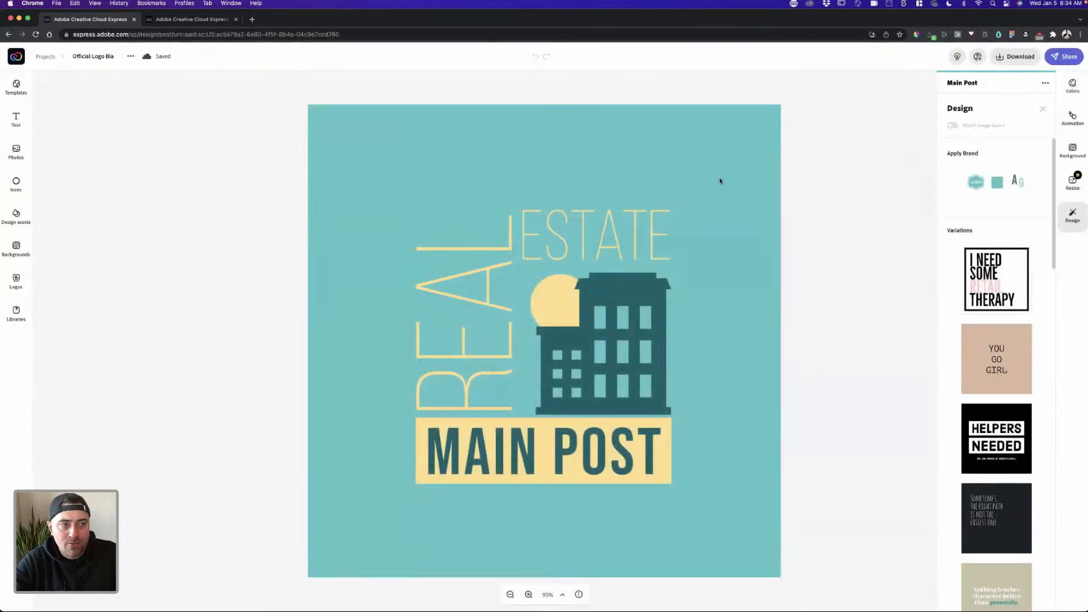
{"action": "left_click", "coordinate": [720, 181]}
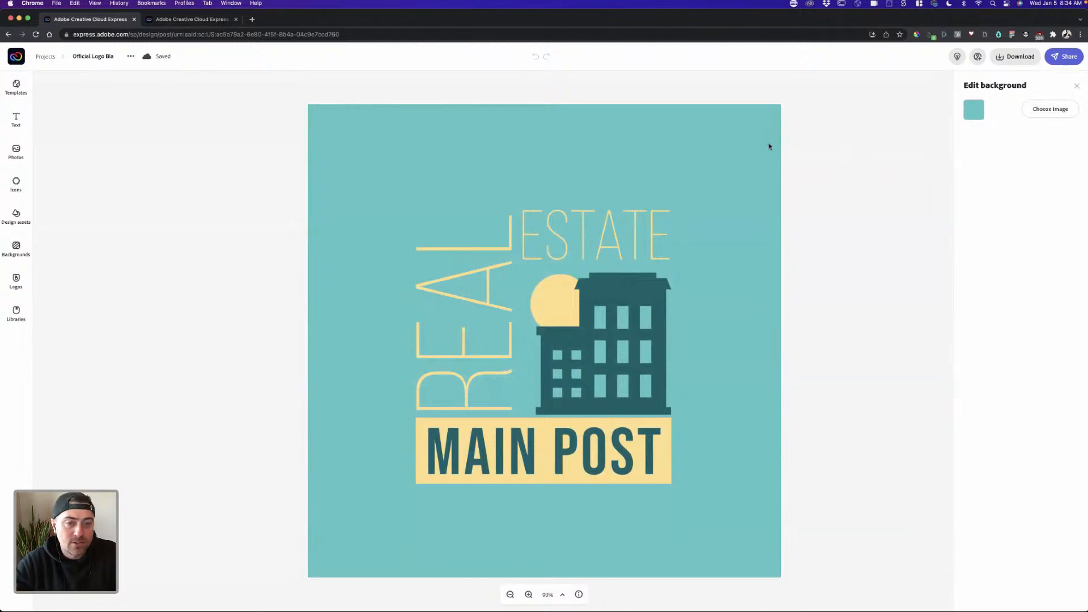
{"action": "left_click", "coordinate": [975, 110]}
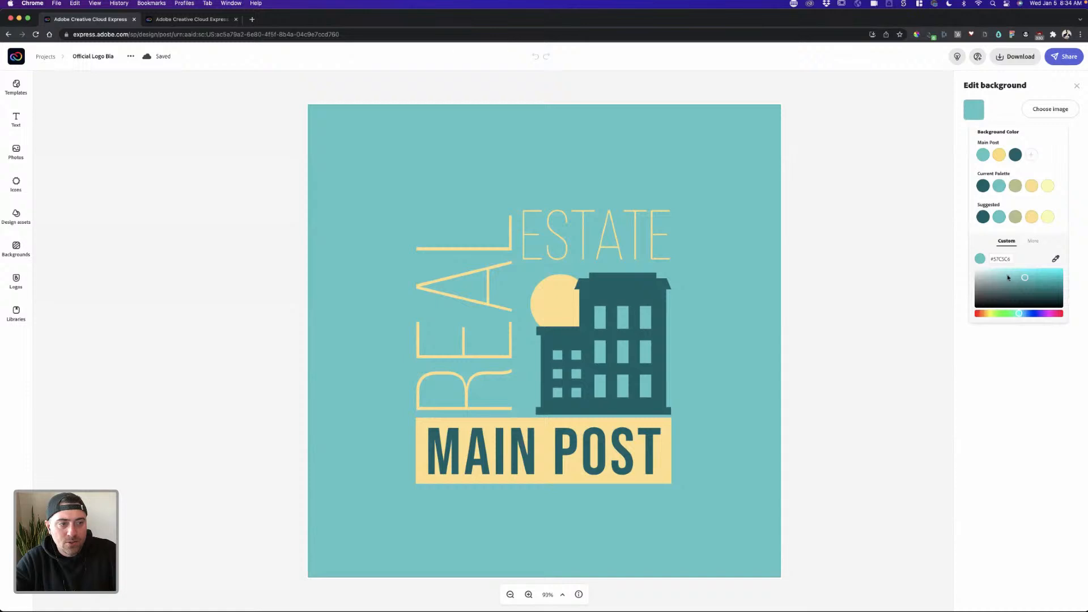
{"action": "left_click_drag", "start_coordinate": [1008, 277], "coordinate": [972, 268]}
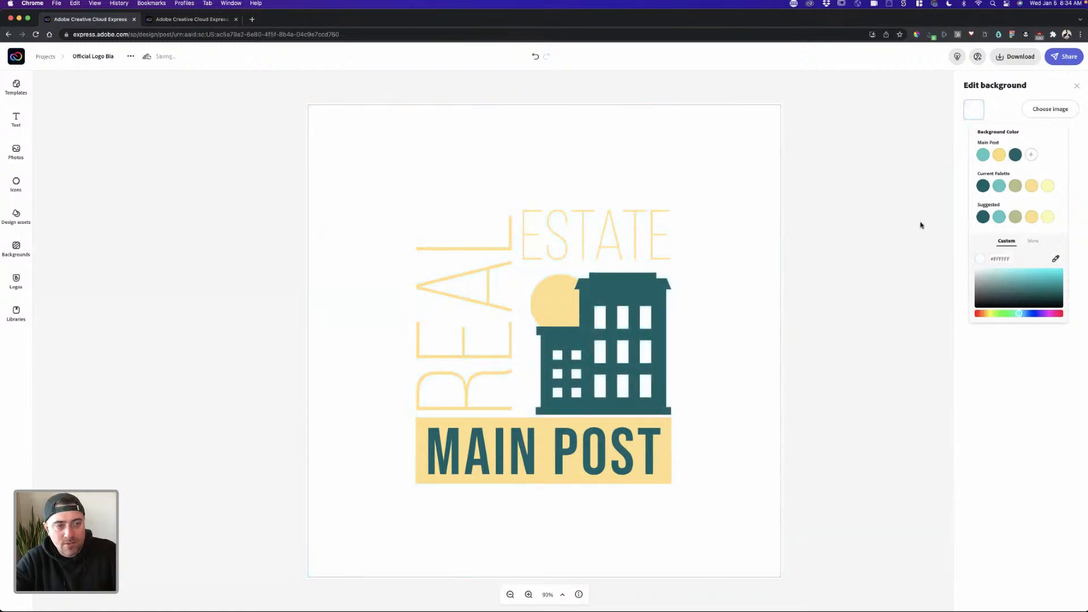
{"action": "left_click", "coordinate": [740, 300]}
- Recolor the REAL ESTATE text black
{"action": "left_click", "coordinate": [655, 253]}
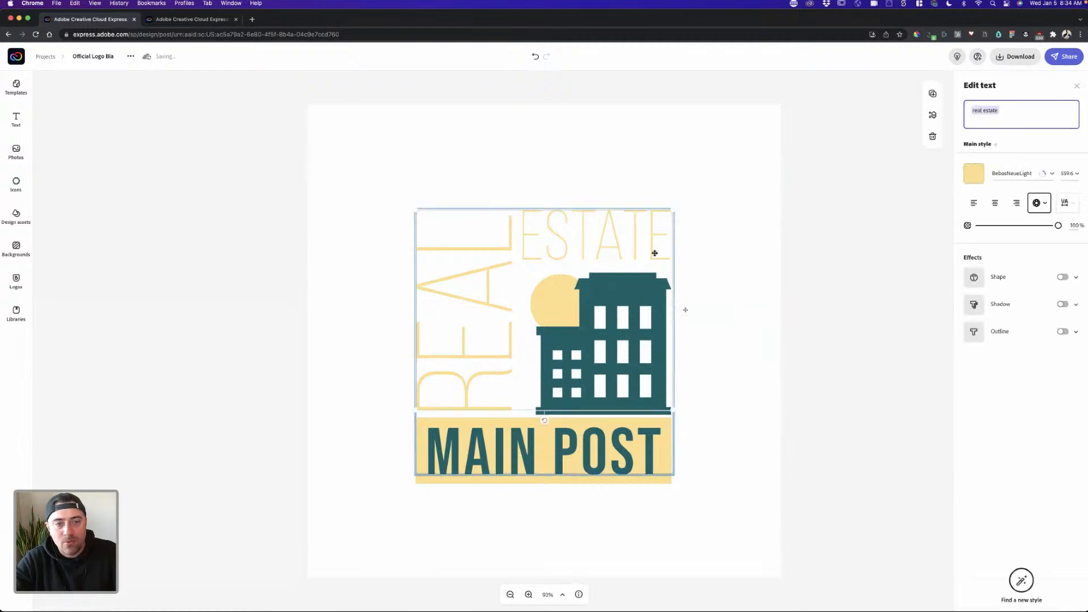
{"action": "left_click", "coordinate": [654, 254]}
{"action": "left_click", "coordinate": [973, 173]}
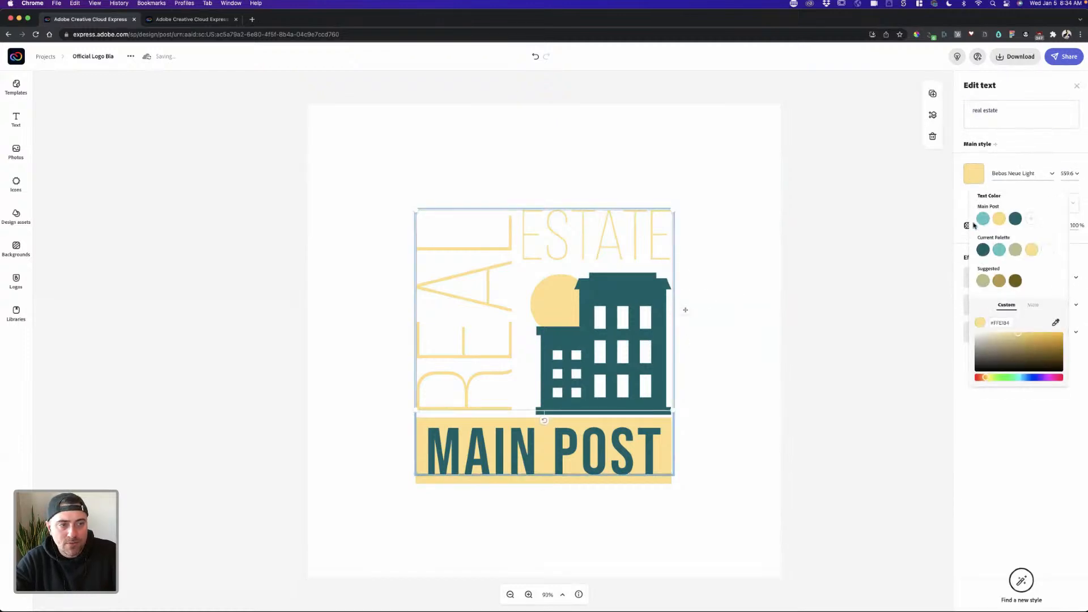
{"action": "left_click", "coordinate": [976, 372]}
{"action": "left_click", "coordinate": [856, 365]}
- Click through the MAIN POST, REAL ESTATE and building elements, ending with the building icon selected
{"action": "left_click", "coordinate": [547, 429]}
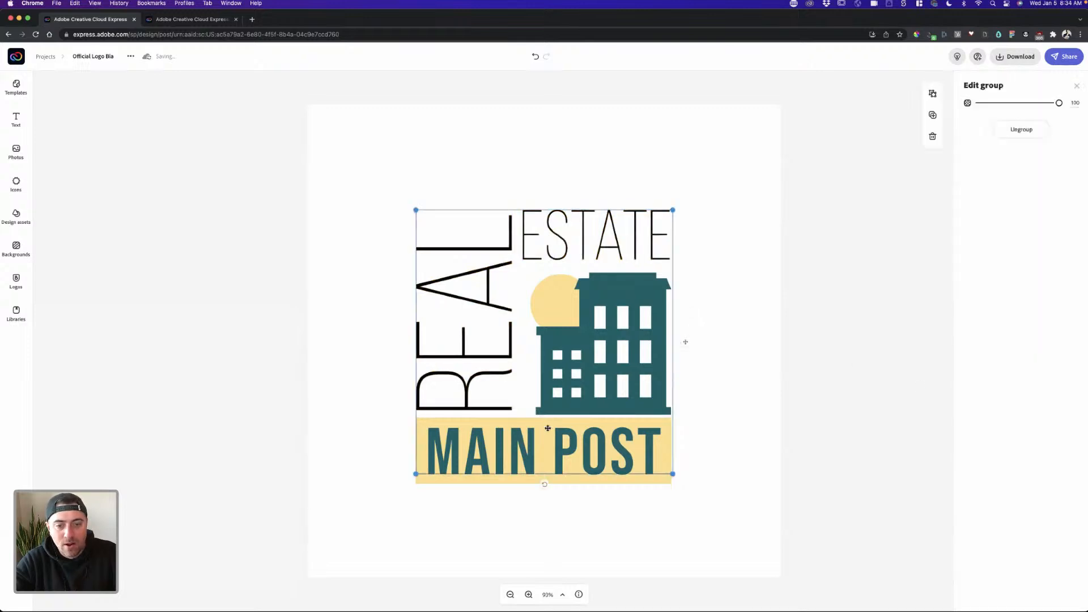
{"action": "left_click", "coordinate": [567, 434]}
{"action": "left_click", "coordinate": [593, 378]}
{"action": "left_click", "coordinate": [637, 252]}
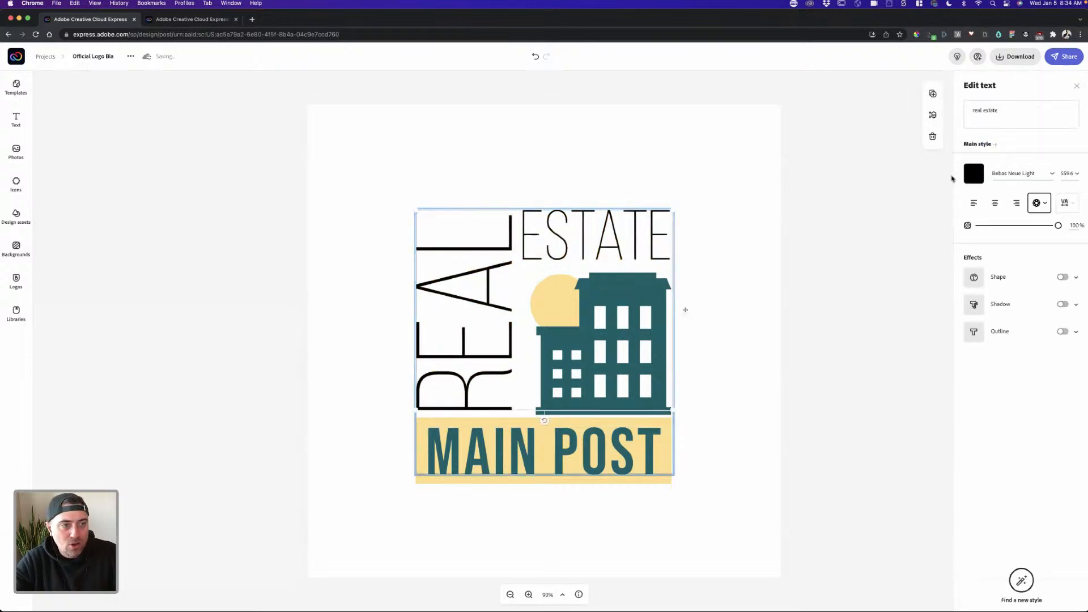
{"action": "left_click", "coordinate": [660, 333]}
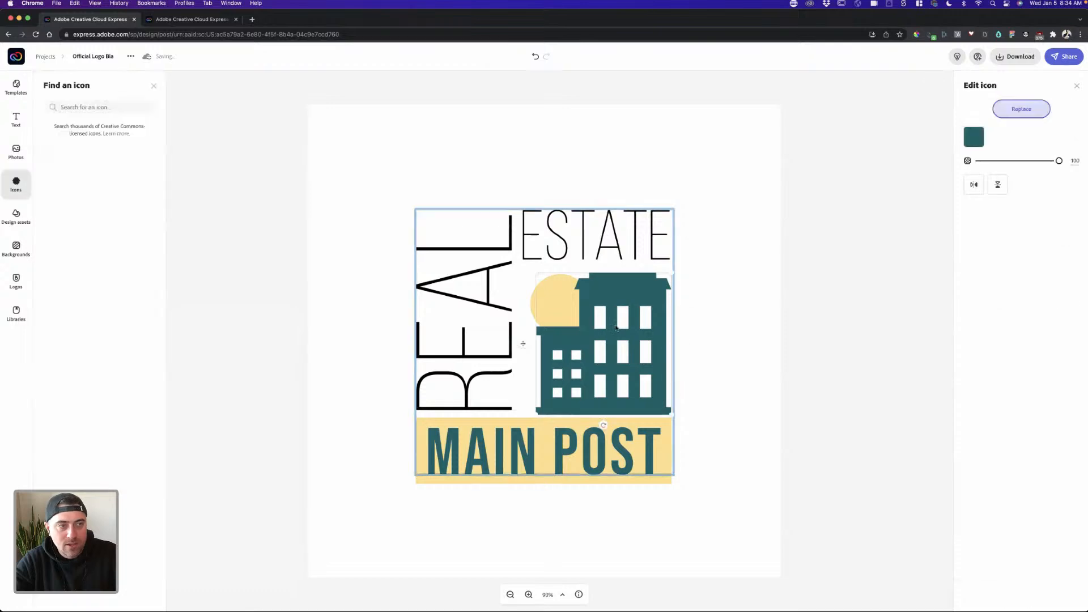
- Make the building icon and sun circle black, fading the circle to about half opacity
{"action": "left_click", "coordinate": [974, 137]}
{"action": "left_click", "coordinate": [983, 213]}
{"action": "left_click", "coordinate": [802, 250]}
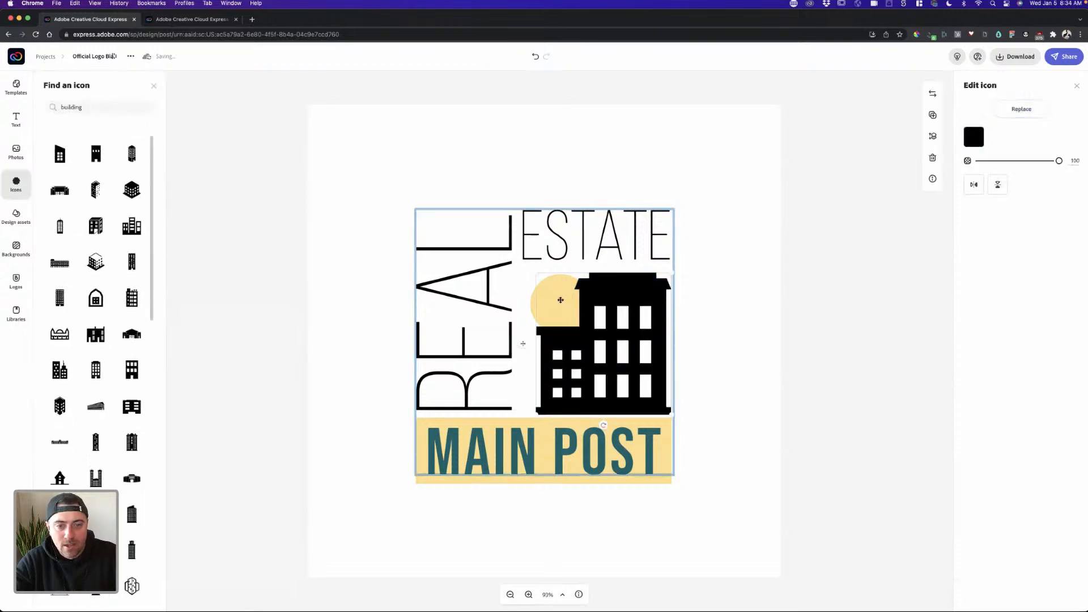
{"action": "left_click", "coordinate": [540, 299]}
{"action": "left_click", "coordinate": [973, 137]}
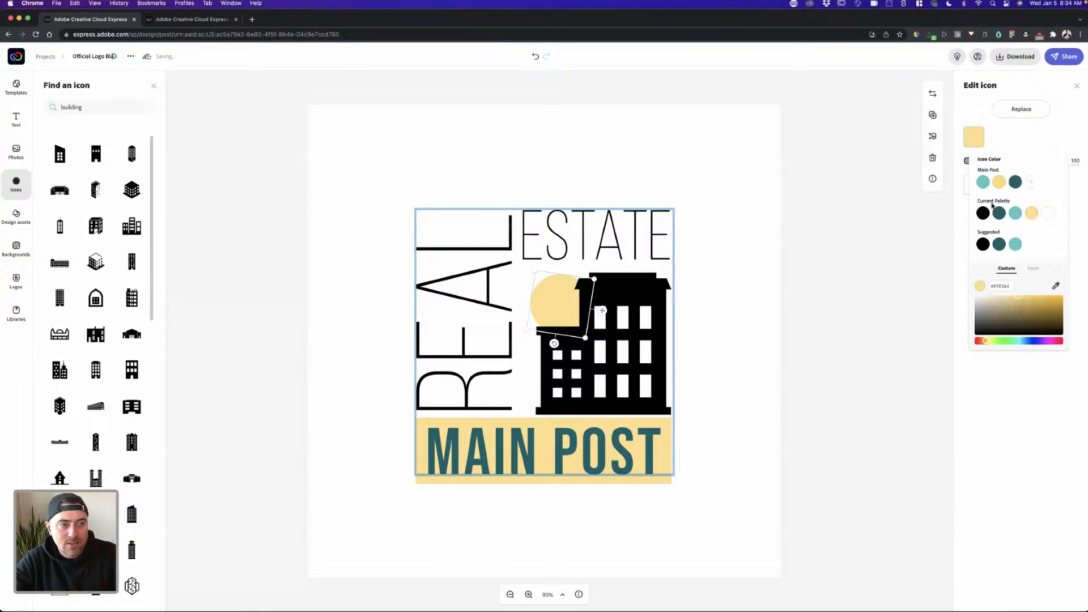
{"action": "left_click", "coordinate": [984, 213]}
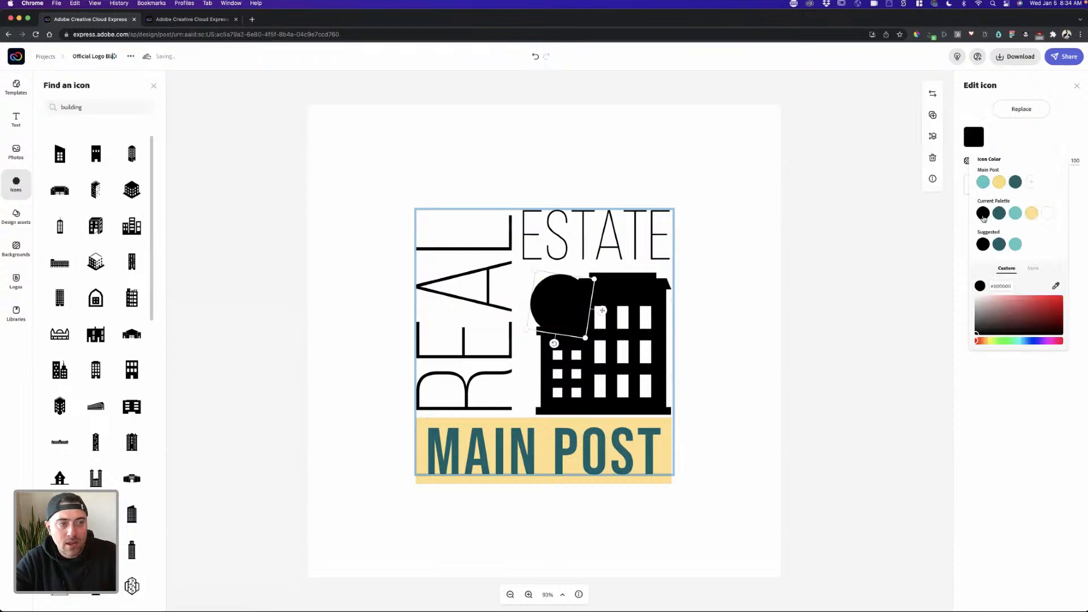
{"action": "left_click", "coordinate": [854, 276]}
{"action": "left_click_drag", "start_coordinate": [1059, 162], "coordinate": [1006, 163]}
{"action": "left_click", "coordinate": [841, 188]}
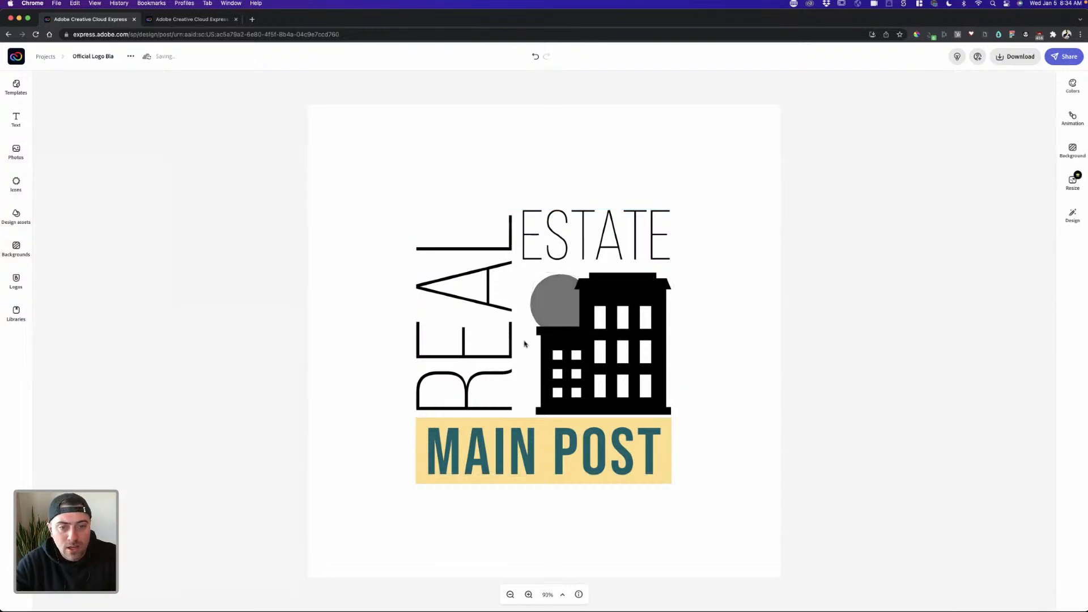
- Reselect the grey circle and lower its opacity further, to about 18
{"action": "left_click", "coordinate": [547, 318]}
{"action": "double_click", "coordinate": [567, 303]}
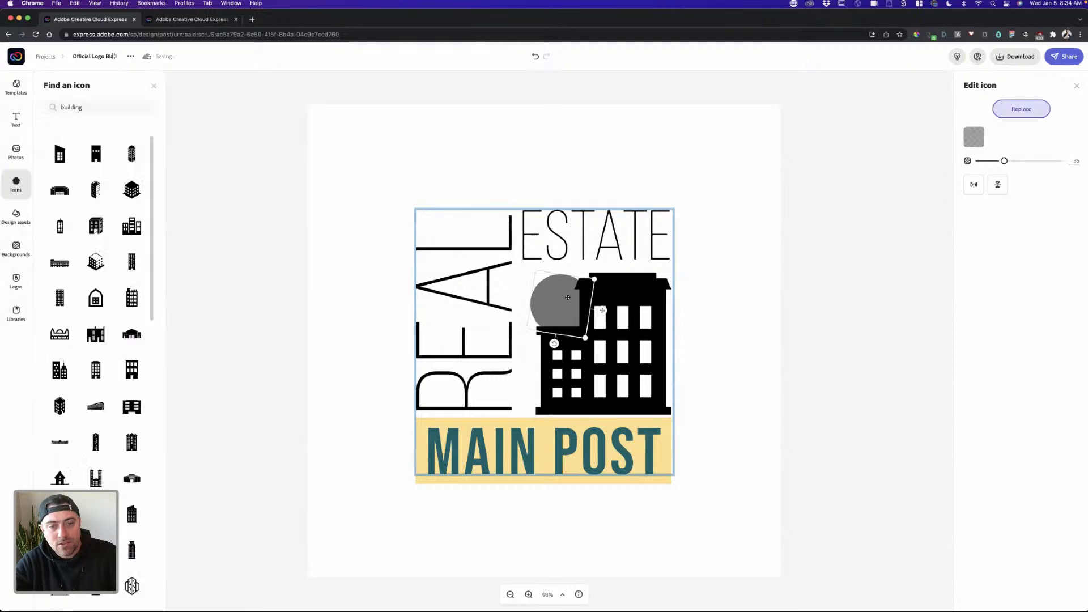
{"action": "type", "text": "circle"}
{"action": "left_click_drag", "start_coordinate": [1003, 160], "coordinate": [985, 165]}
{"action": "left_click", "coordinate": [830, 232]}
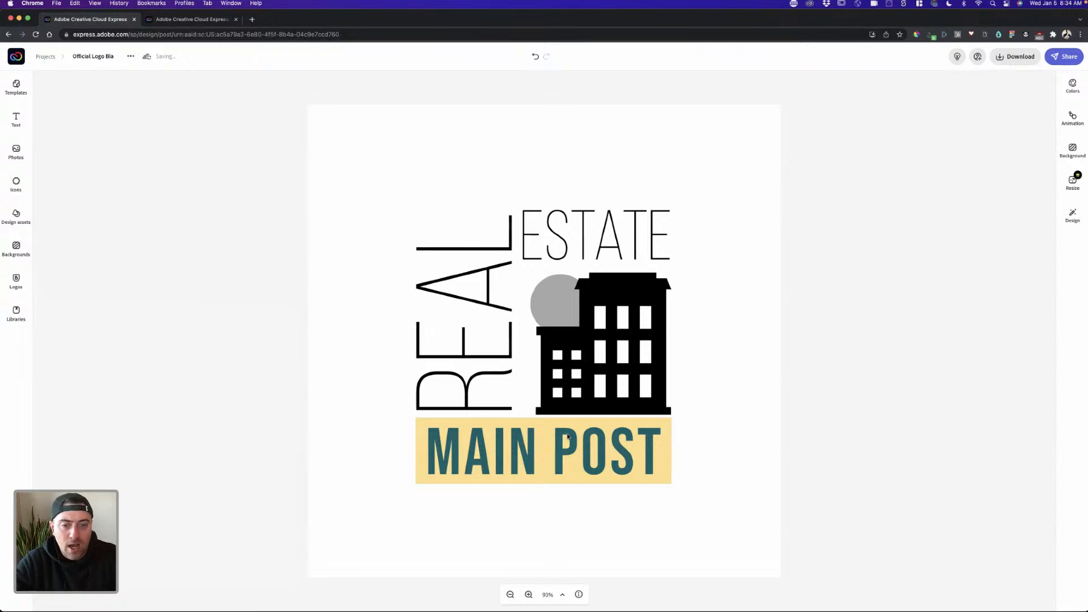
- Give MAIN POST a knocked-out black shape effect in place of the yellow one
{"action": "left_click", "coordinate": [568, 435]}
{"action": "left_click", "coordinate": [584, 429]}
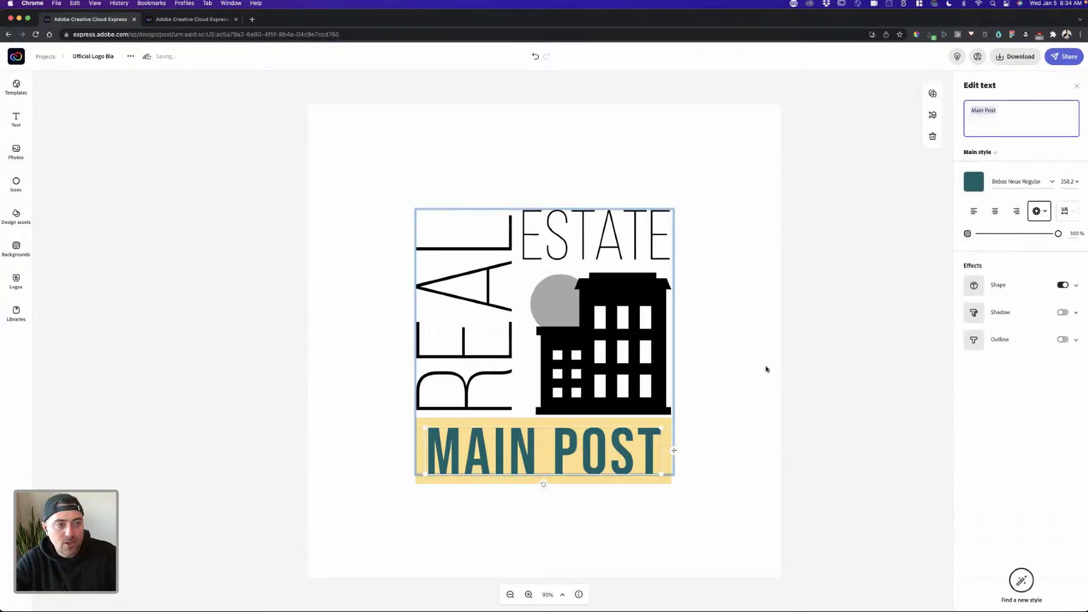
{"action": "key", "text": "Escape"}
{"action": "left_click", "coordinate": [601, 434]}
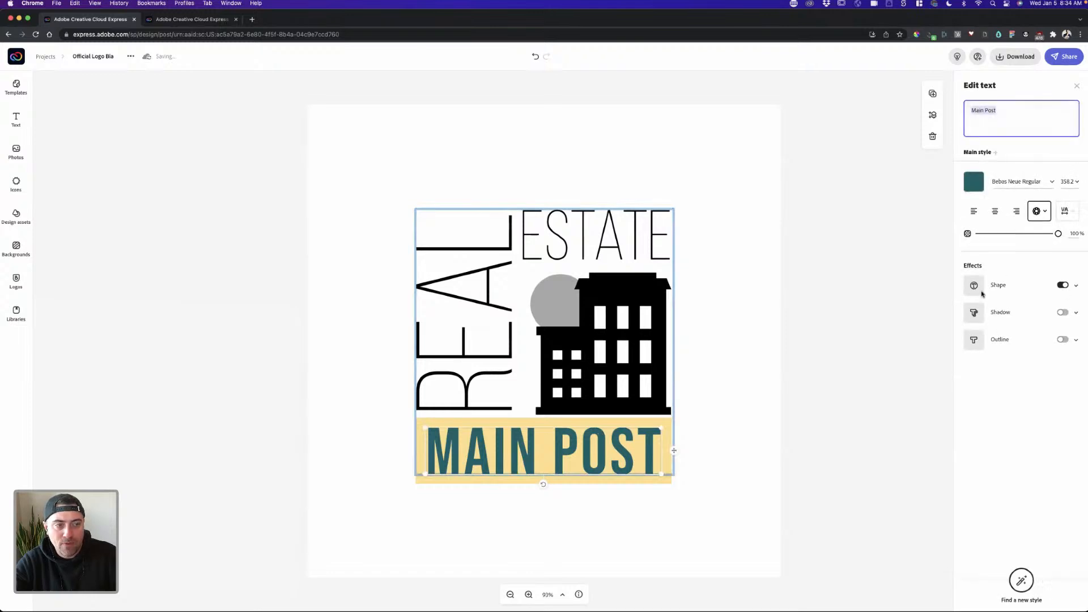
{"action": "left_click", "coordinate": [1000, 287]}
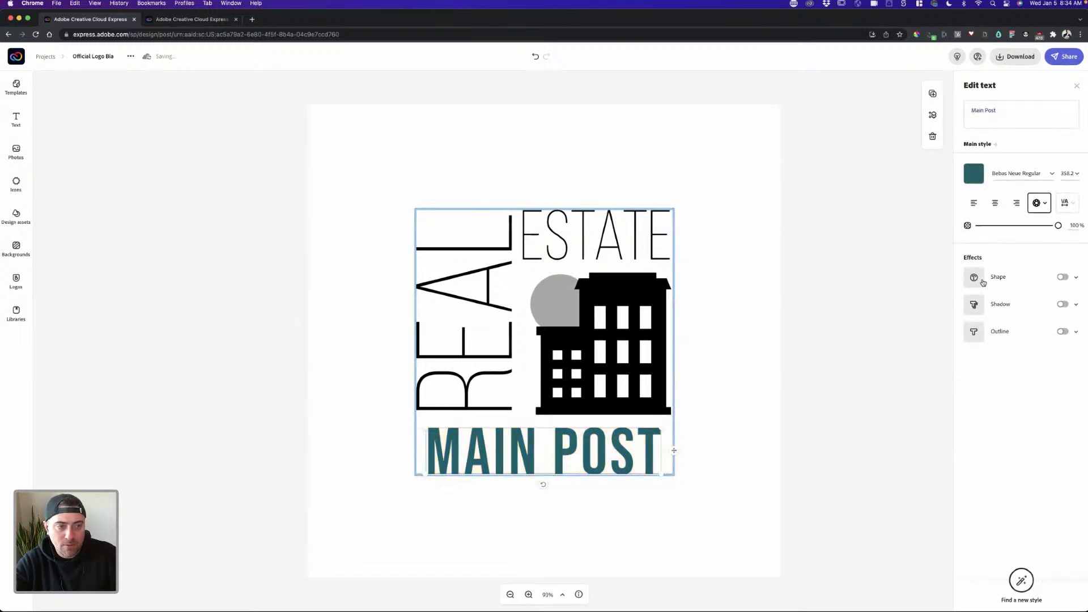
{"action": "left_click", "coordinate": [1001, 283]}
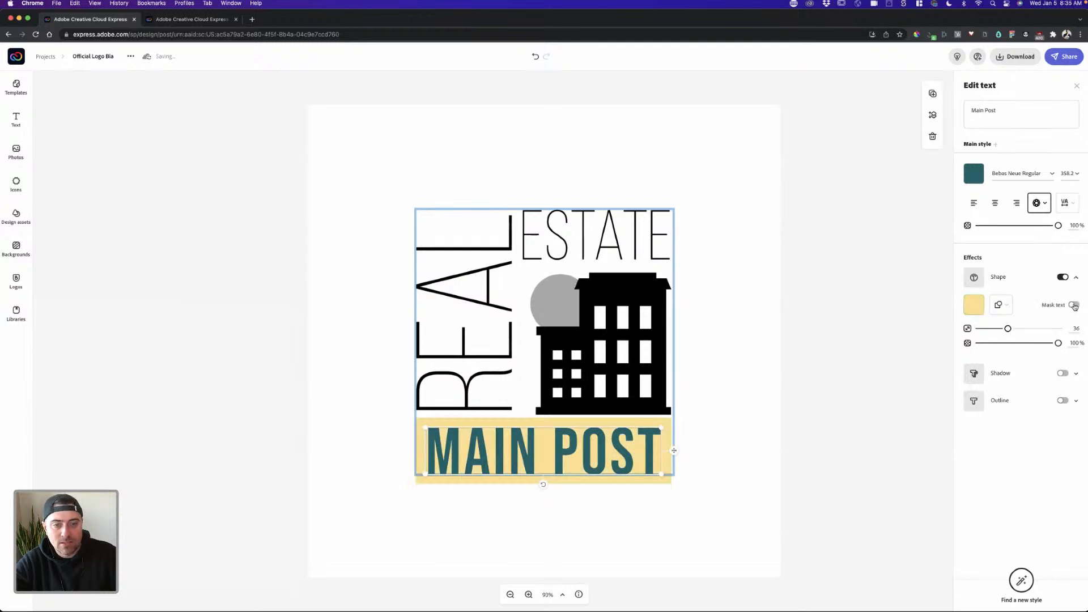
{"action": "left_click", "coordinate": [1074, 305]}
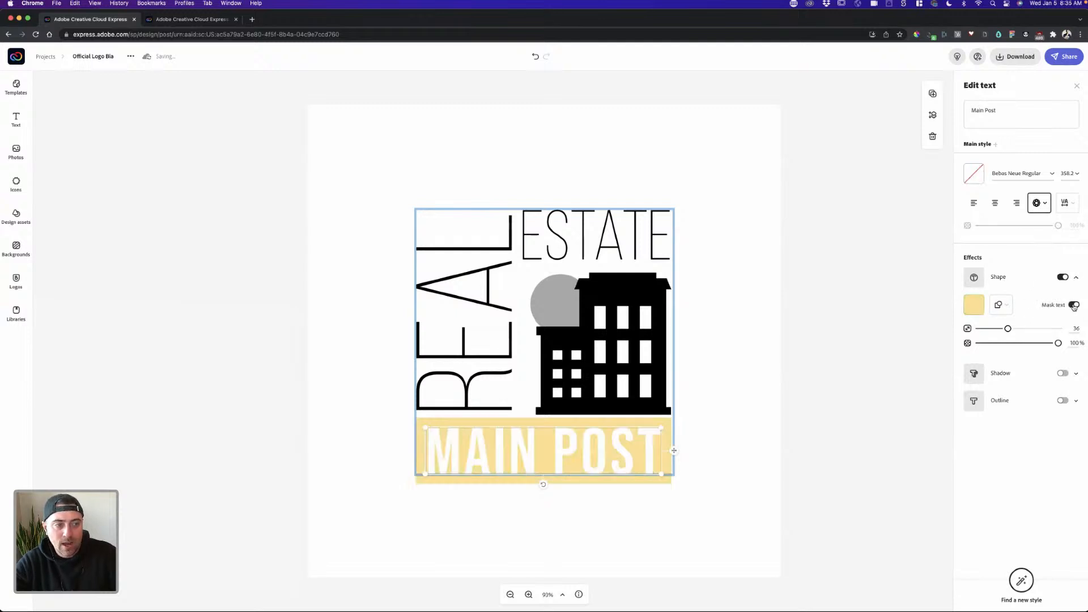
{"action": "left_click", "coordinate": [974, 306]}
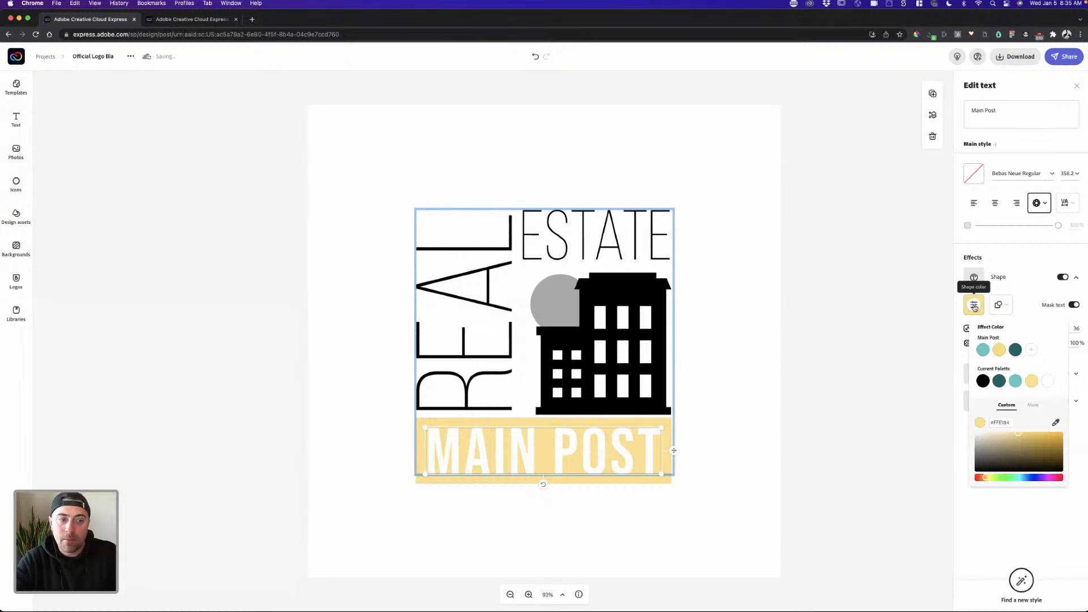
{"action": "left_click", "coordinate": [983, 381]}
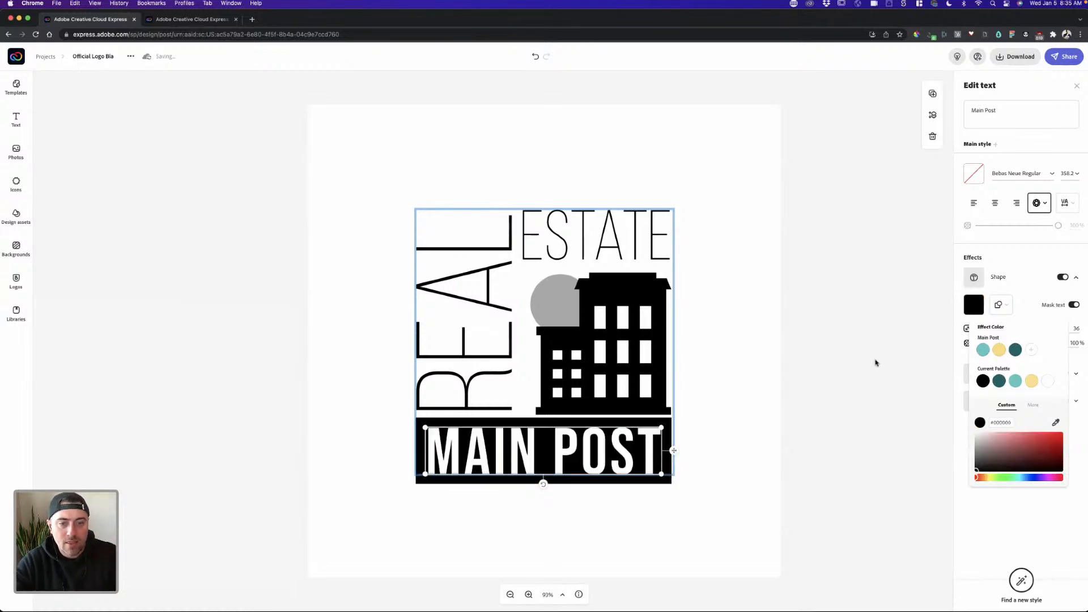
{"action": "left_click", "coordinate": [875, 363]}
{"action": "left_click", "coordinate": [751, 403]}
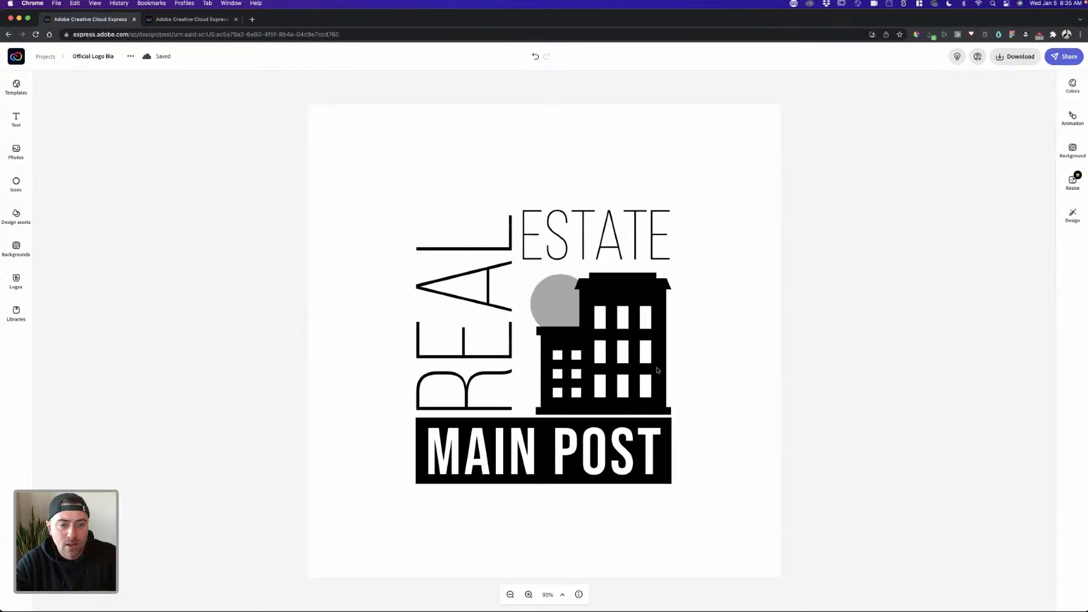
- Start a PNG download of the logo, then cancel at the background-type choice
{"action": "left_click", "coordinate": [715, 354]}
{"action": "left_click", "coordinate": [1005, 57]}
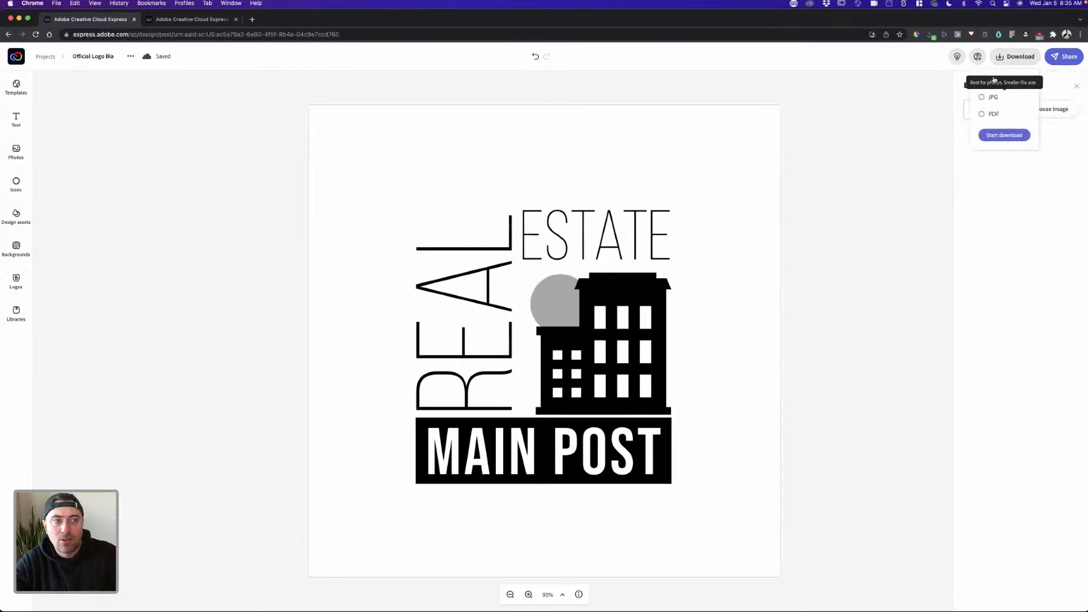
{"action": "left_click", "coordinate": [1006, 135]}
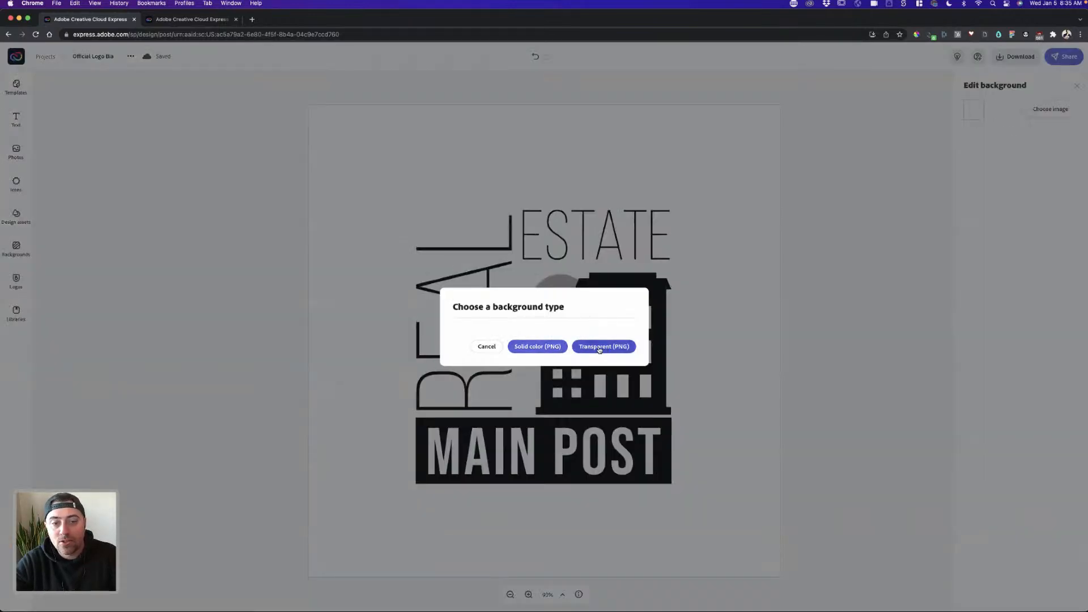
{"action": "left_click", "coordinate": [486, 347]}
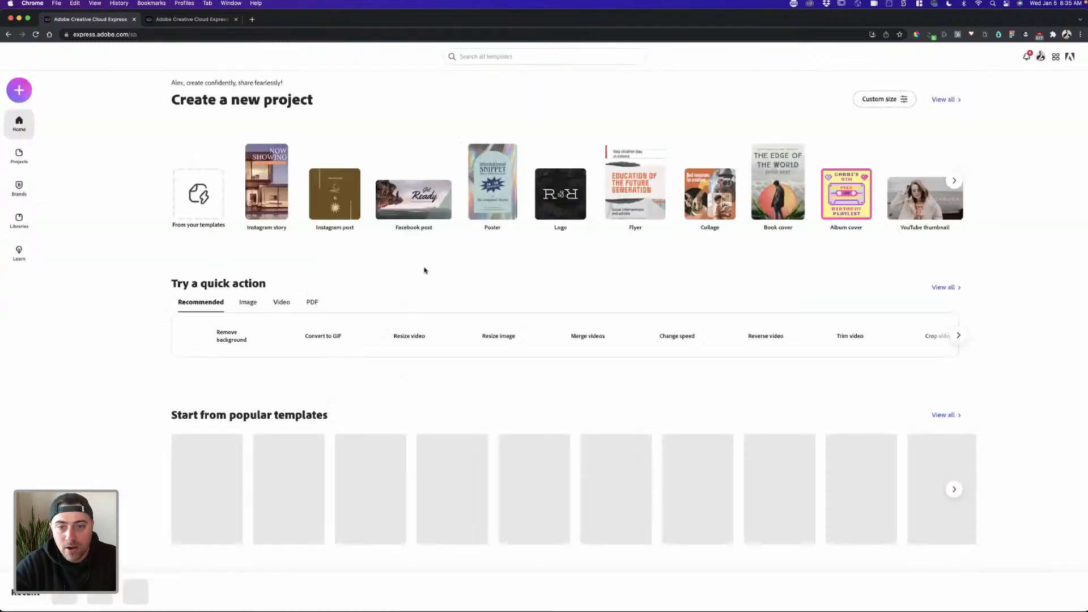
- Go to Brands and start creating a new brand
{"action": "scroll", "coordinate": [264, 384], "scroll_direction": "down", "scroll_amount": 3}
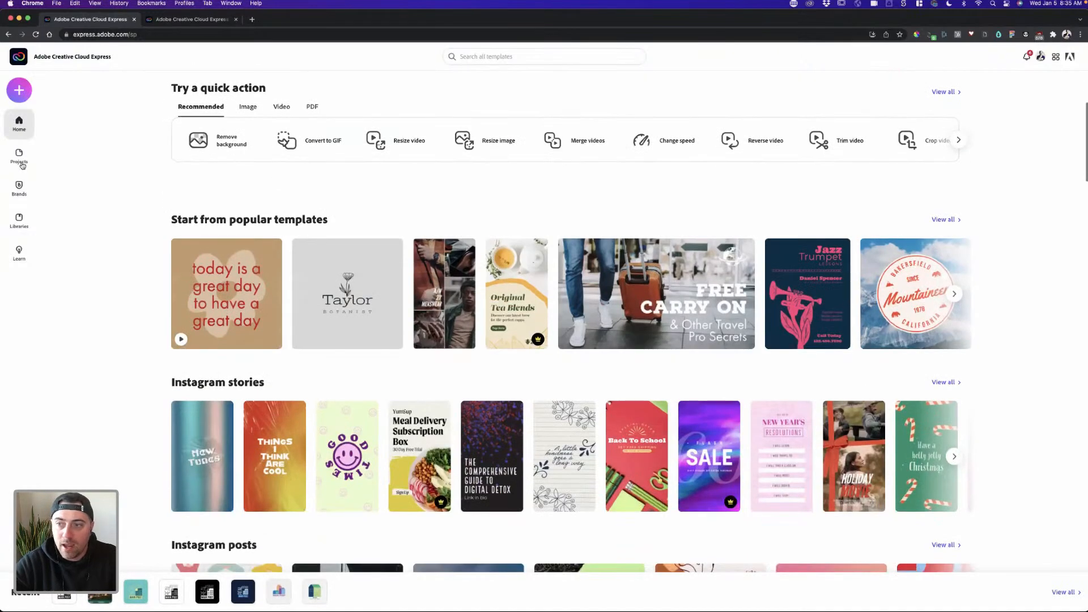
{"action": "left_click", "coordinate": [19, 189]}
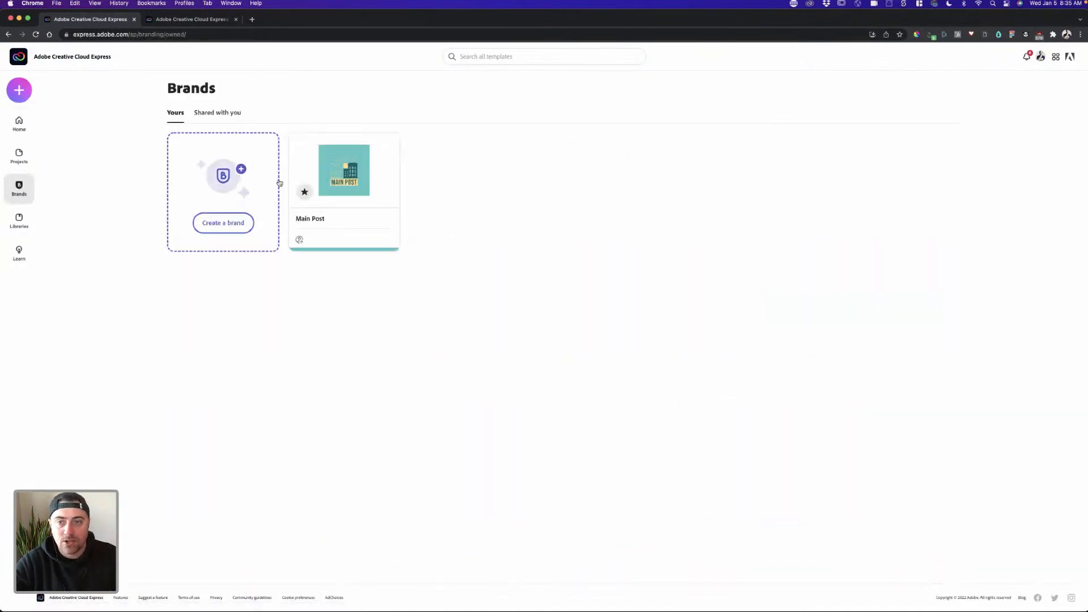
{"action": "left_click", "coordinate": [225, 183]}
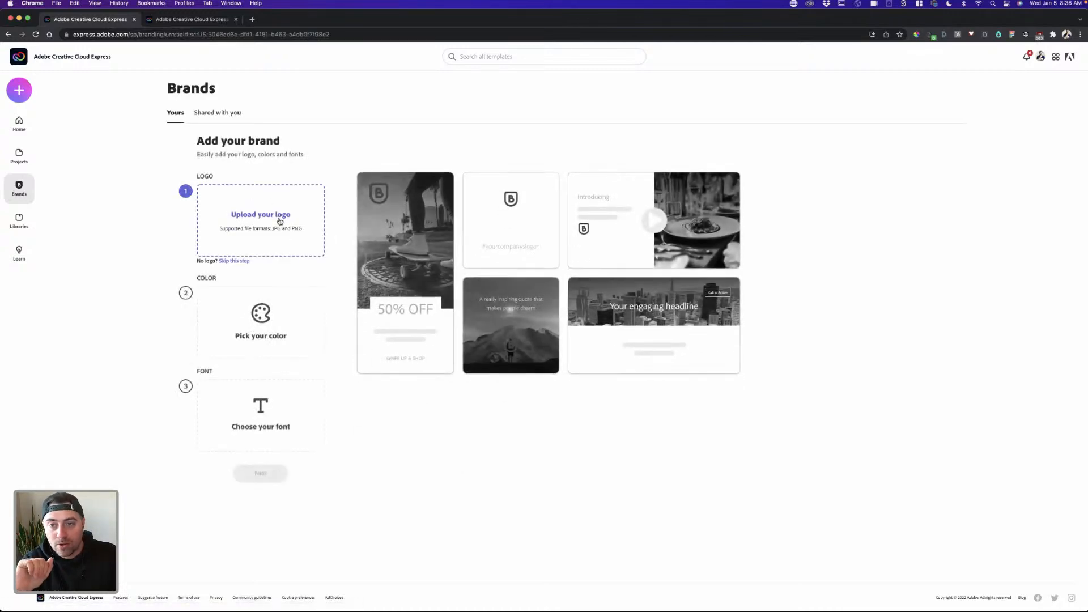
- Upload Official Logo.jpg from Downloads as the brand logo
{"action": "left_click", "coordinate": [279, 221]}
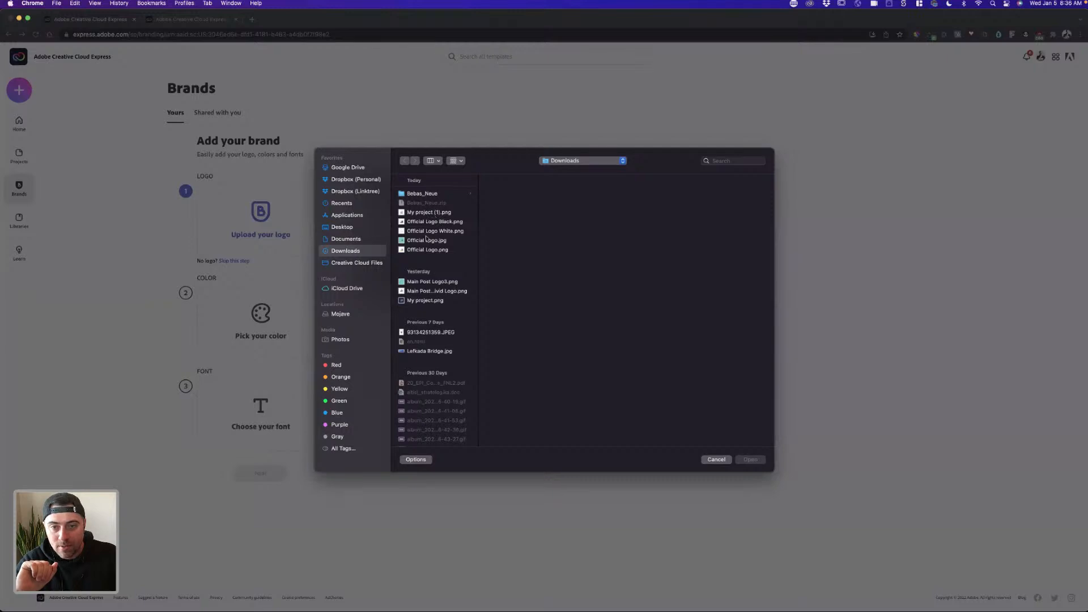
{"action": "left_click", "coordinate": [426, 239]}
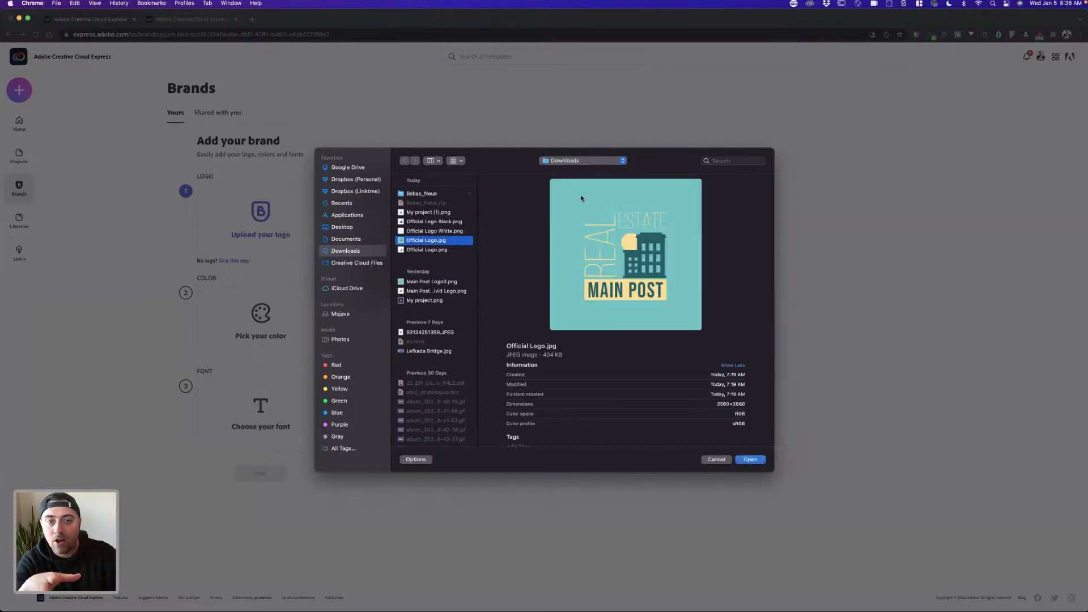
{"action": "left_click", "coordinate": [449, 250]}
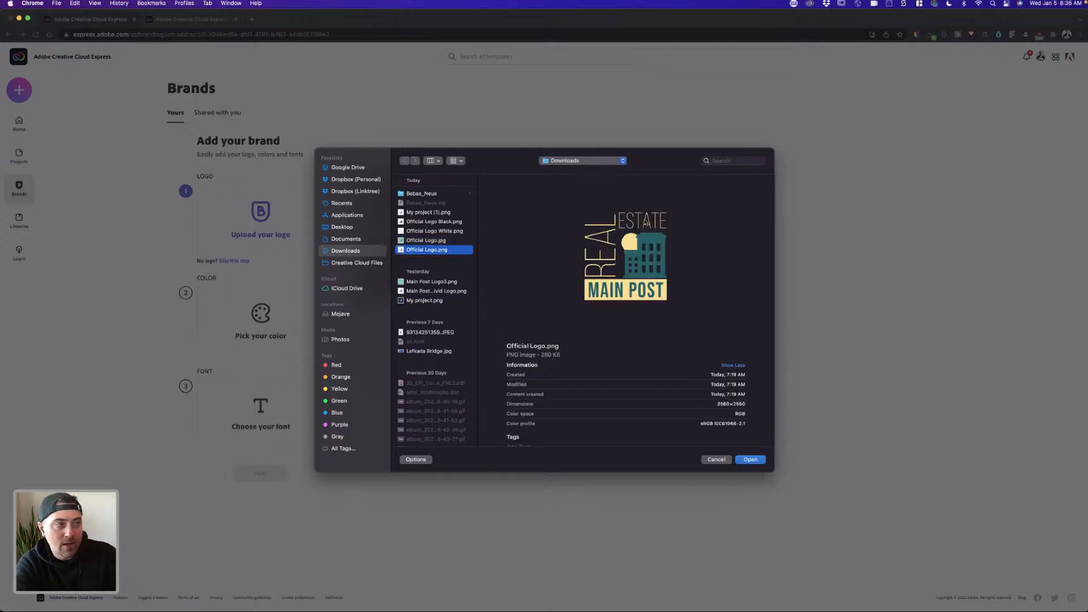
{"action": "left_click", "coordinate": [451, 241]}
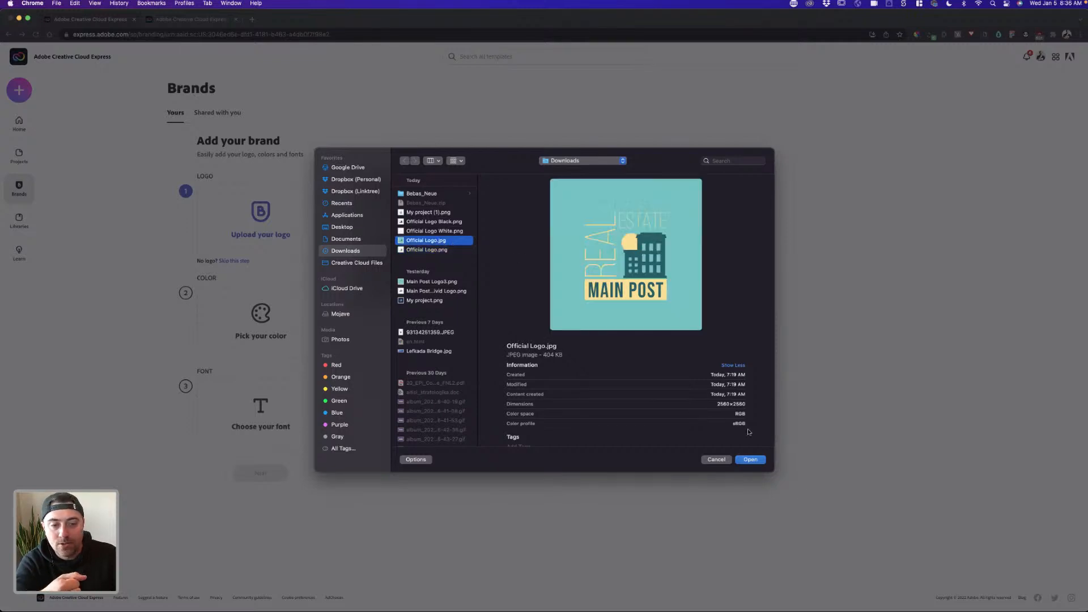
{"action": "left_click", "coordinate": [749, 460]}
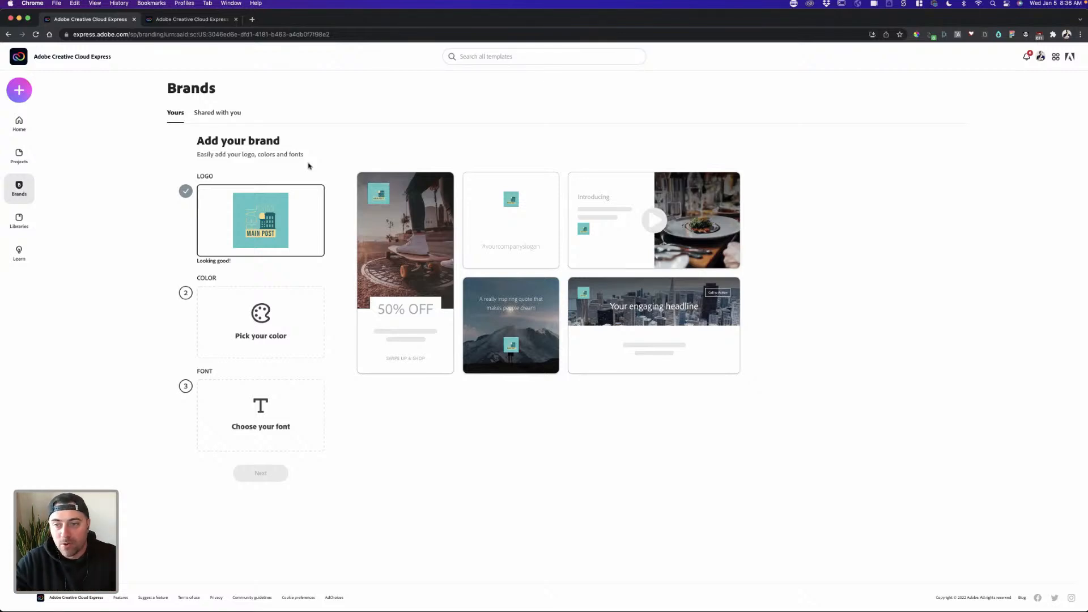
- Set the brand colour to the logo's teal, #57C5C6
{"action": "left_click", "coordinate": [271, 313]}
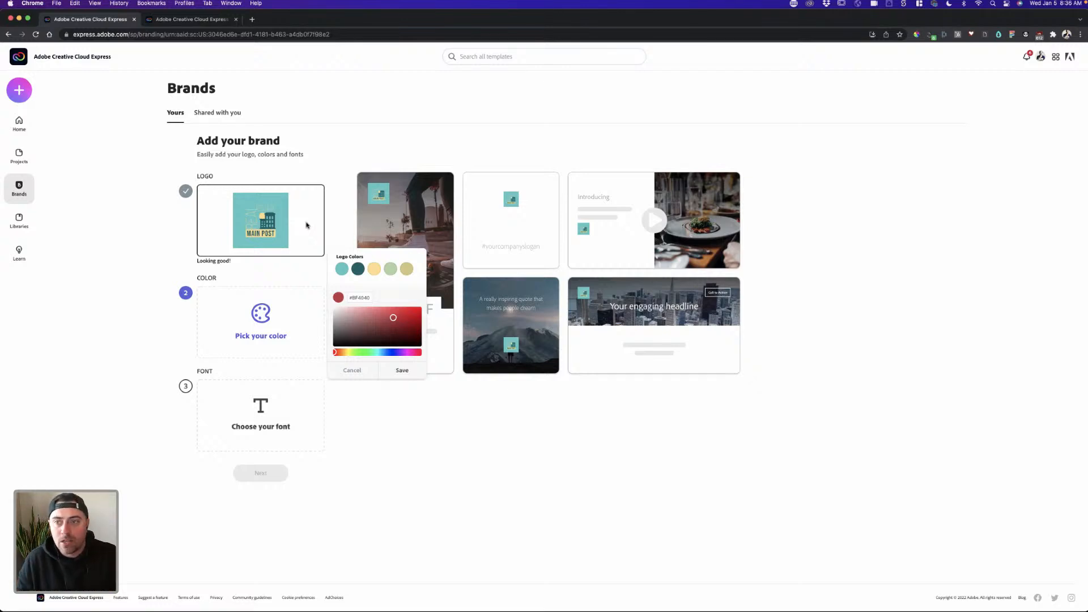
{"action": "left_click", "coordinate": [342, 269]}
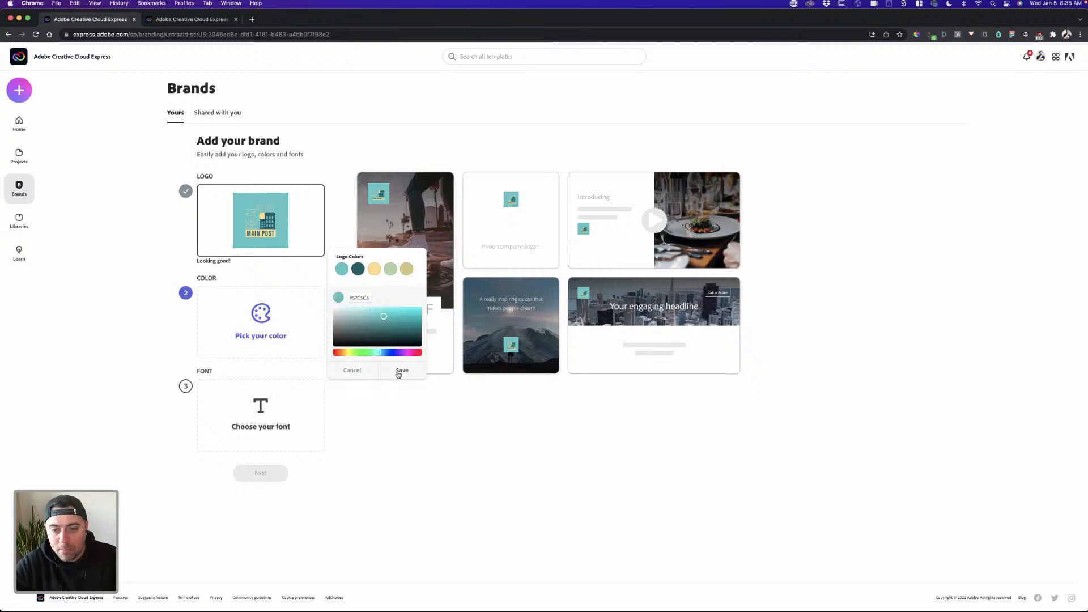
{"action": "left_click", "coordinate": [401, 371]}
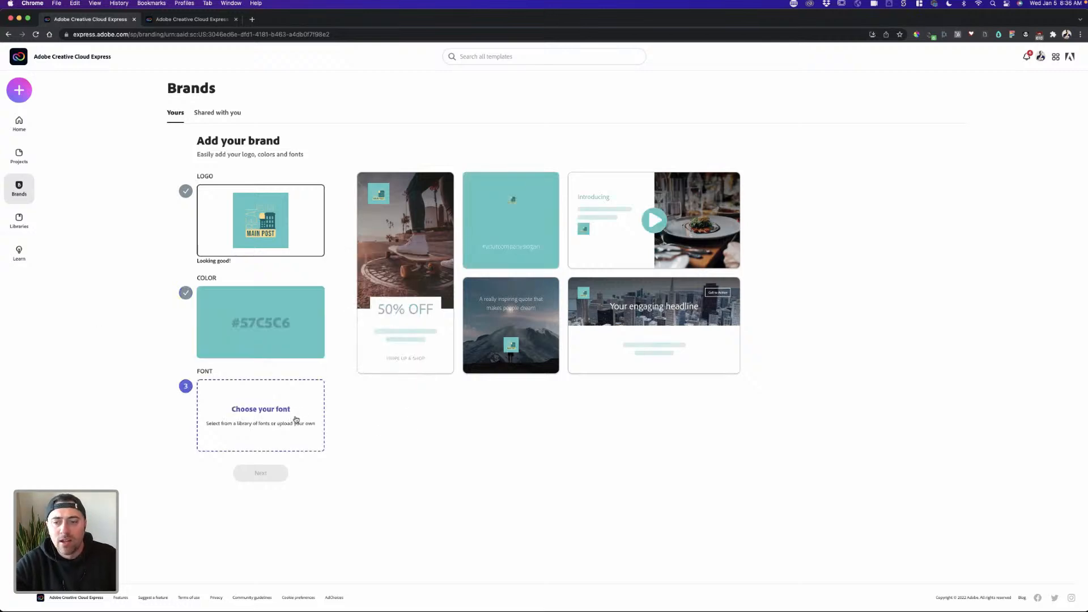
- Try uploading the BebasNeue-Regular.ttf font from the Bebas_Neue folder, then cancel the upload
{"action": "left_click", "coordinate": [314, 425]}
{"action": "scroll", "coordinate": [411, 413], "scroll_direction": "down", "scroll_amount": 3}
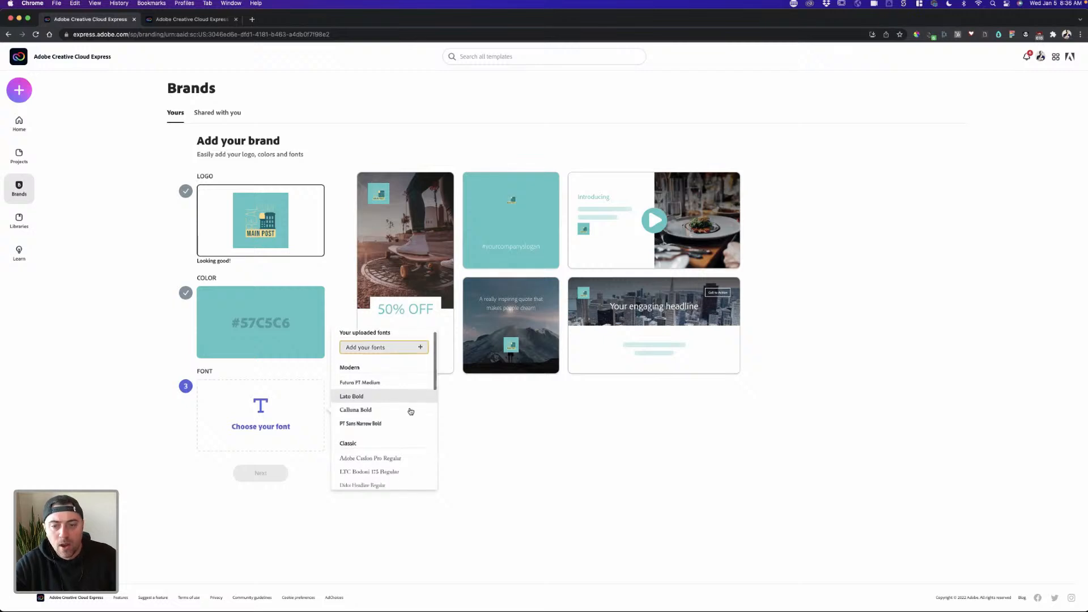
{"action": "scroll", "coordinate": [411, 411], "scroll_direction": "down", "scroll_amount": 6}
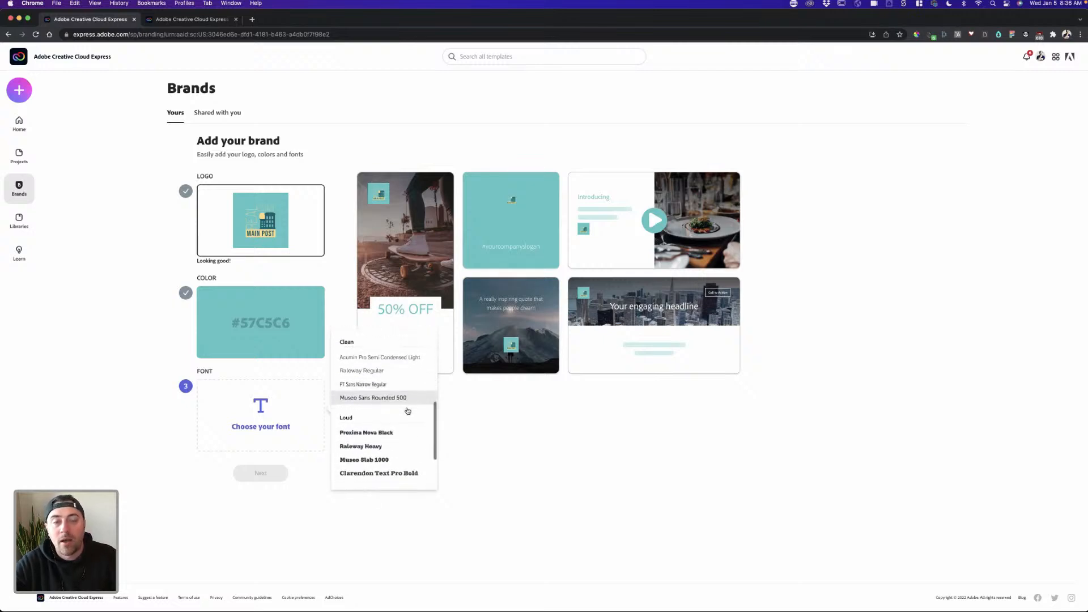
{"action": "scroll", "coordinate": [406, 410], "scroll_direction": "down", "scroll_amount": 2}
{"action": "scroll", "coordinate": [406, 409], "scroll_direction": "up", "scroll_amount": 12}
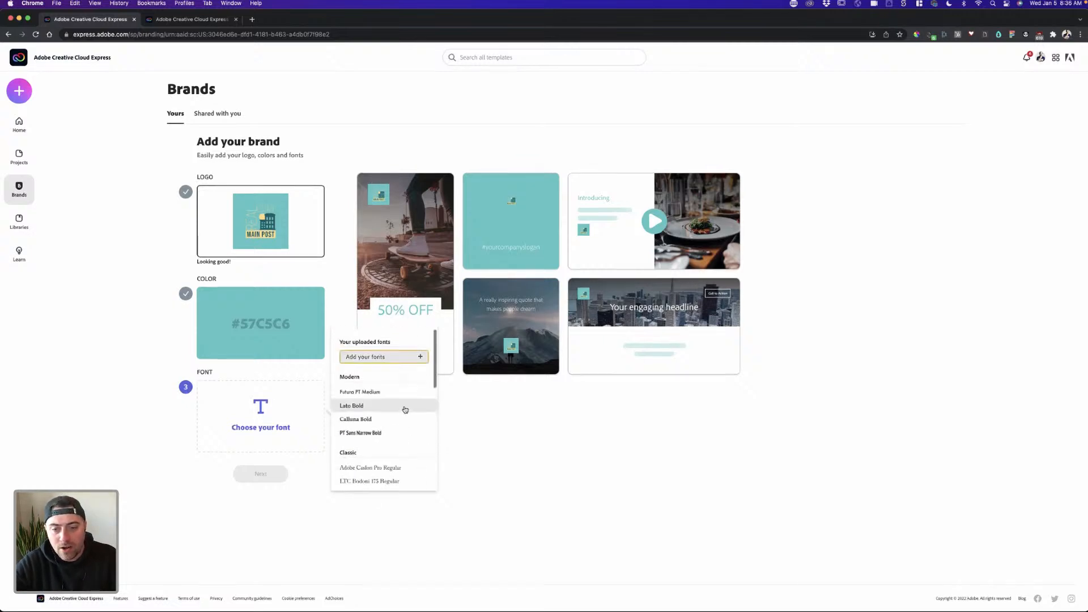
{"action": "left_click", "coordinate": [394, 359]}
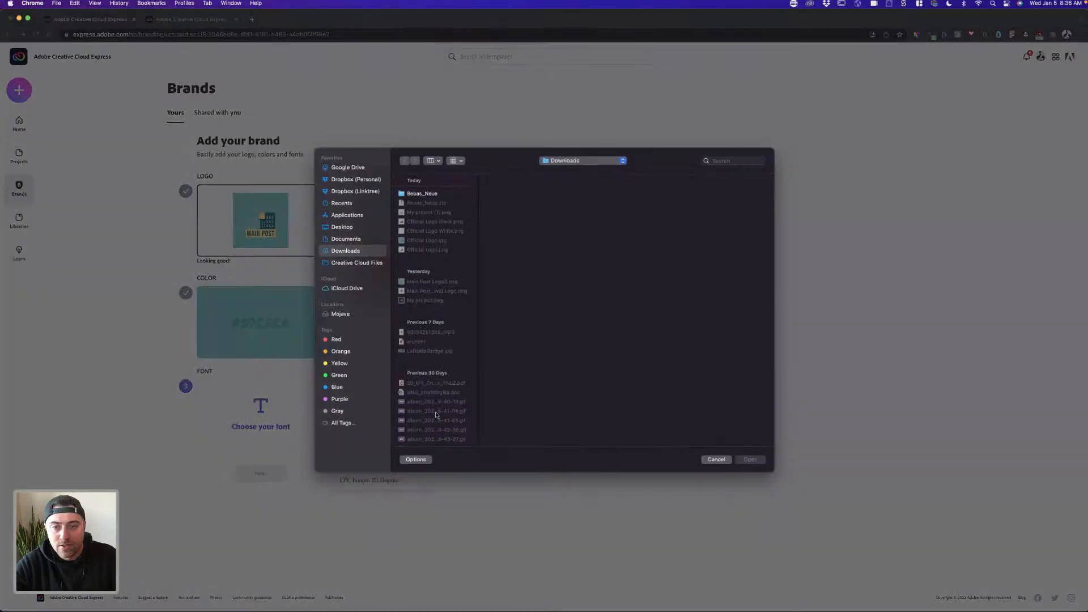
{"action": "left_click", "coordinate": [424, 194]}
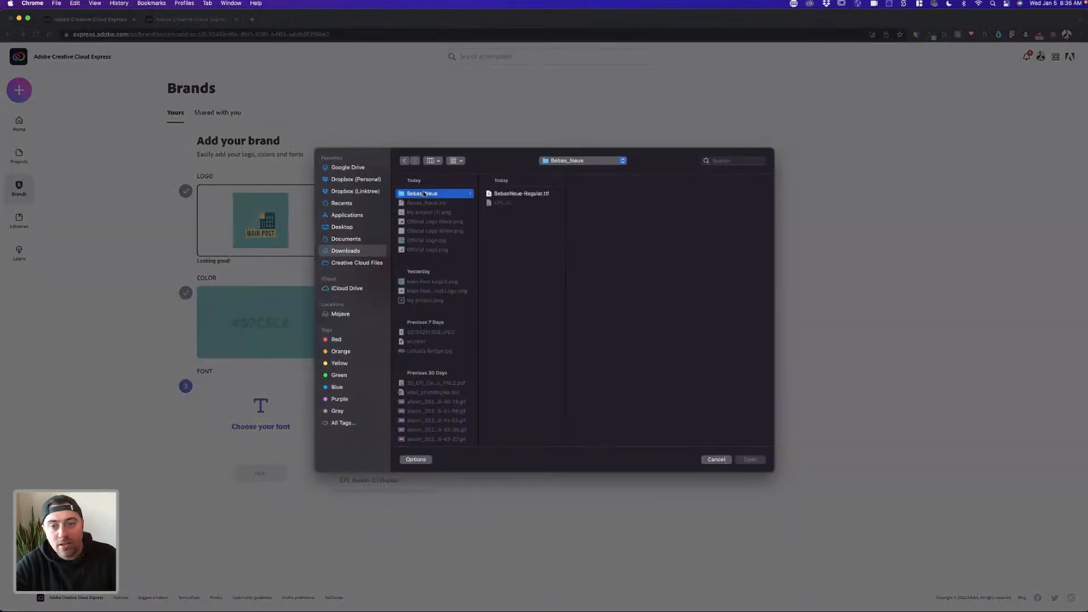
{"action": "left_click", "coordinate": [508, 195]}
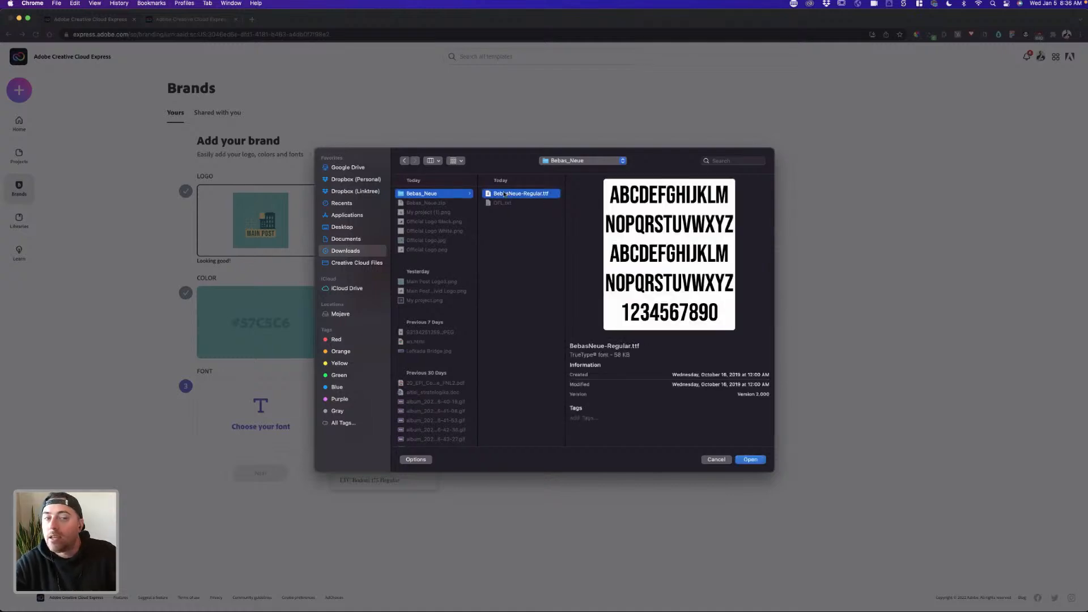
{"action": "left_click", "coordinate": [716, 460]}
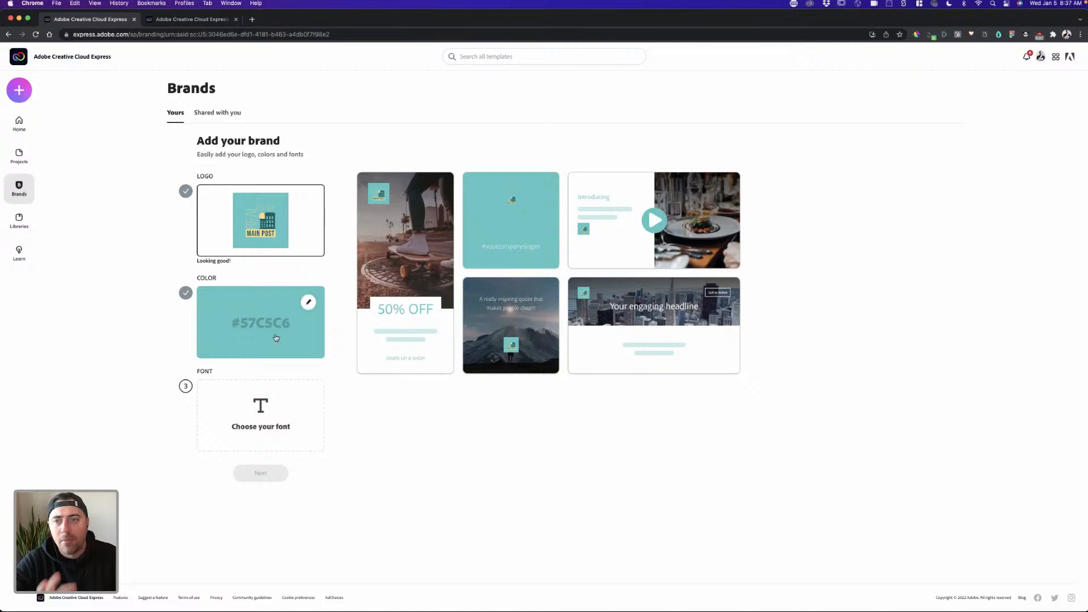
- Browse the shared brands, your projects list and the home dashboard
{"action": "left_click", "coordinate": [209, 115]}
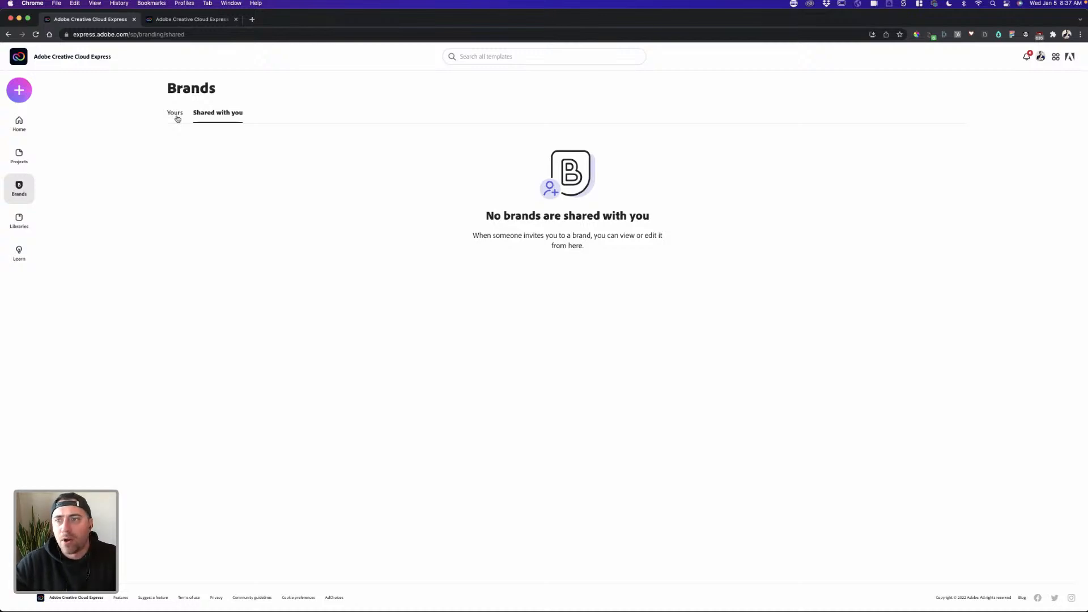
{"action": "left_click", "coordinate": [174, 118]}
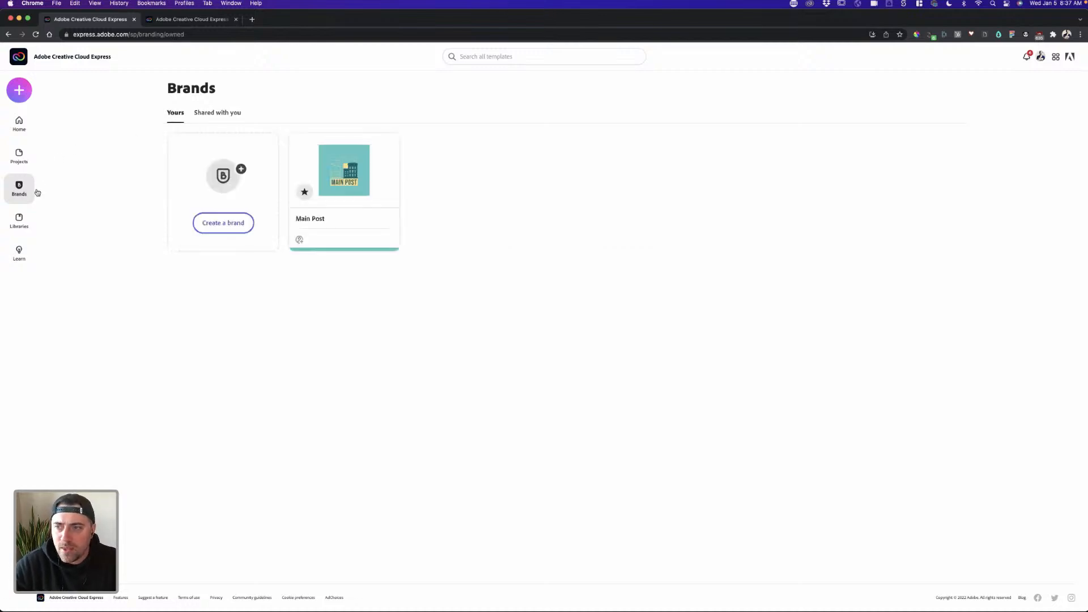
{"action": "left_click", "coordinate": [17, 135]}
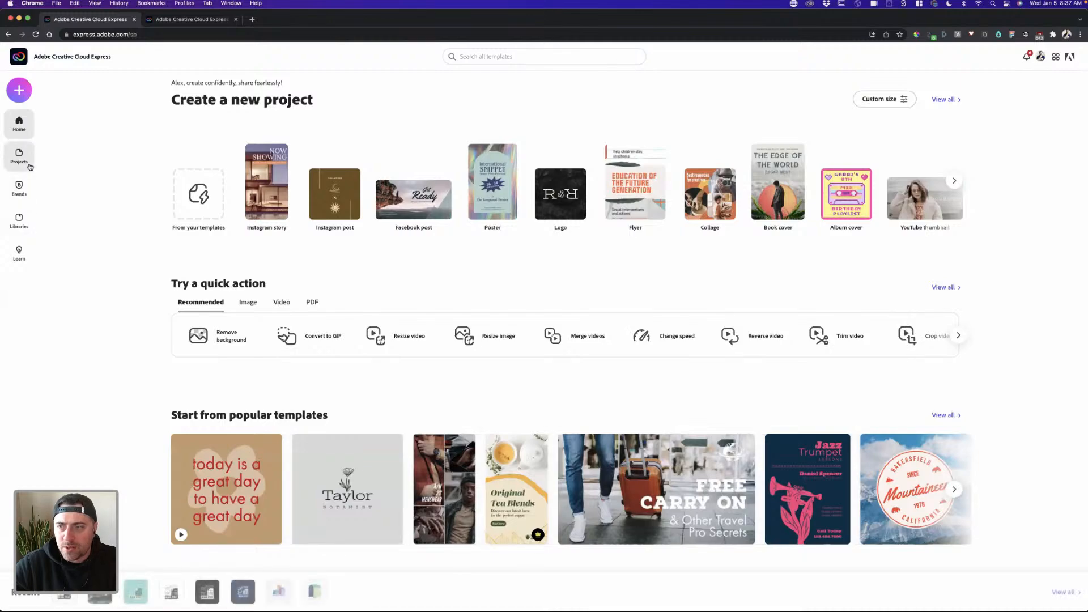
{"action": "left_click", "coordinate": [29, 165]}
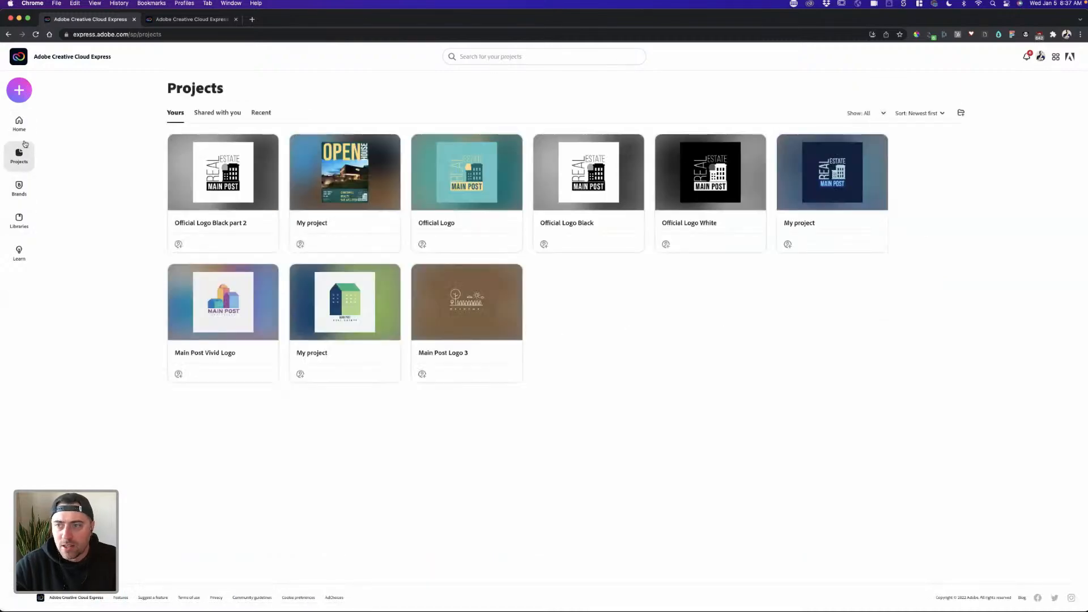
{"action": "left_click", "coordinate": [28, 130]}
{"action": "scroll", "coordinate": [287, 311], "scroll_direction": "down", "scroll_amount": 10}
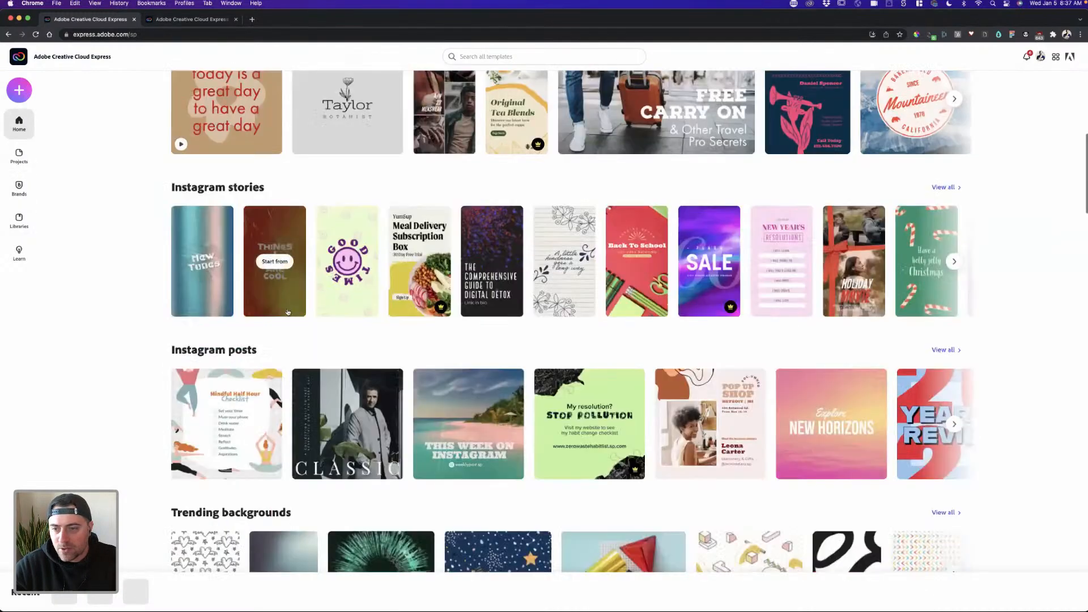
{"action": "scroll", "coordinate": [287, 311], "scroll_direction": "down", "scroll_amount": 8}
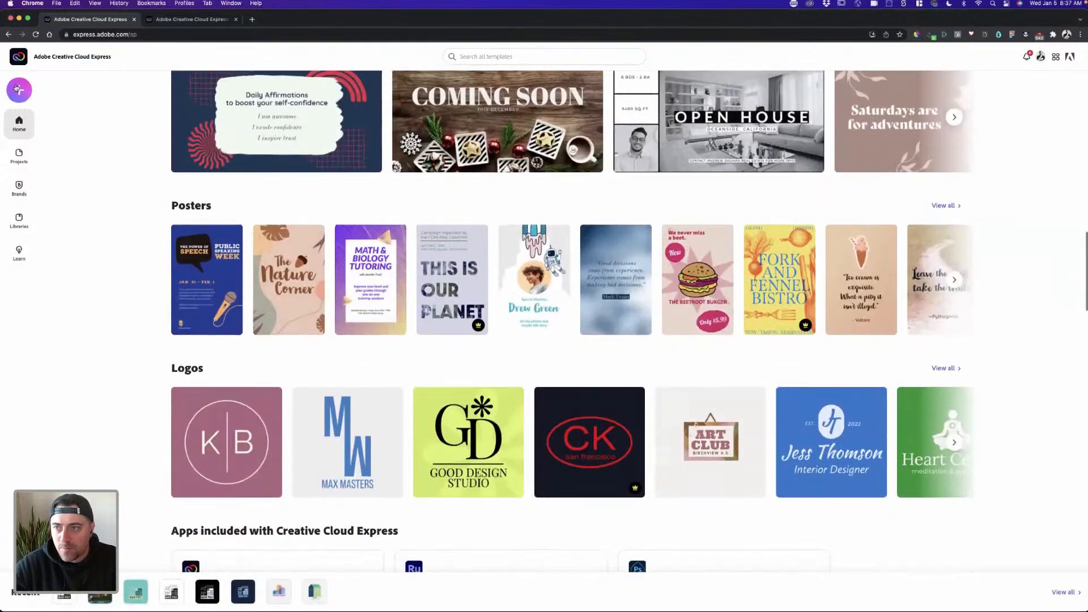
- Start a blank flyer, then leave the editor and discard it without saving
{"action": "left_click", "coordinate": [19, 89]}
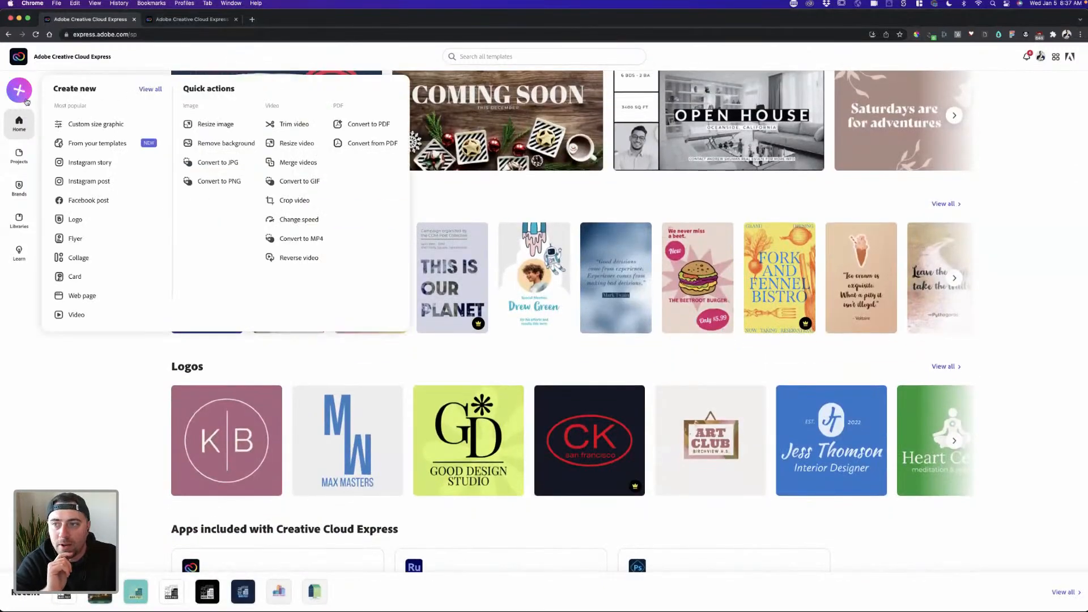
{"action": "left_click", "coordinate": [19, 91]}
{"action": "left_click", "coordinate": [19, 90]}
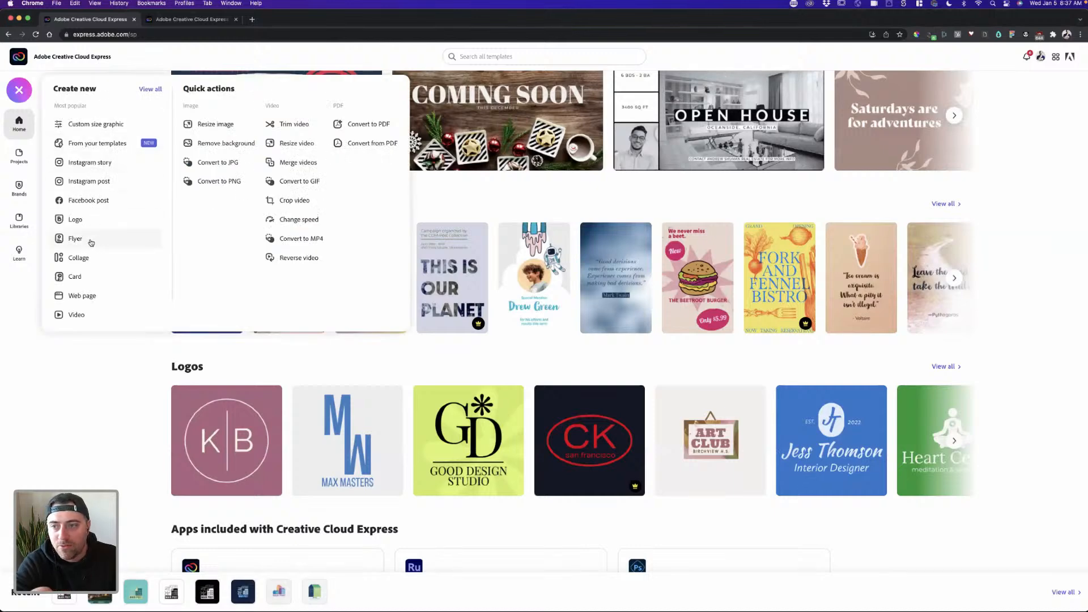
{"action": "left_click", "coordinate": [92, 242]}
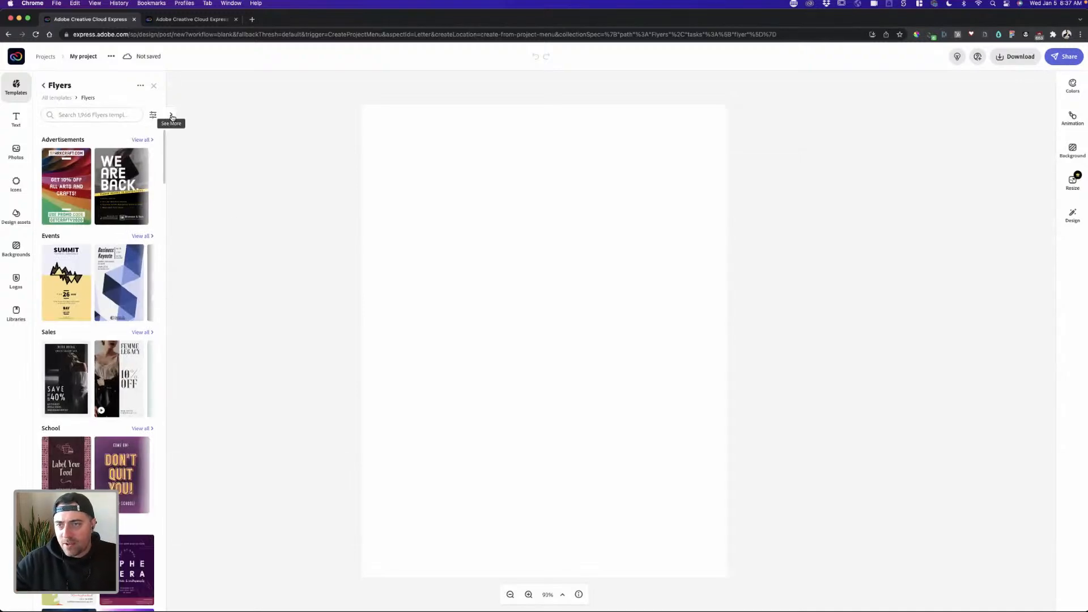
{"action": "left_click", "coordinate": [170, 114]}
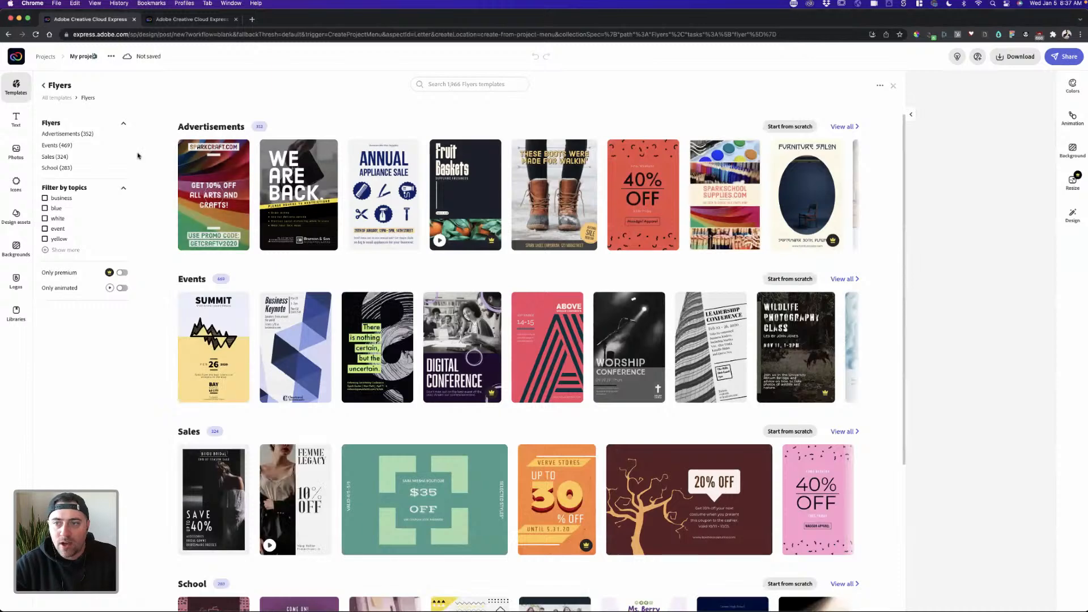
{"action": "left_click", "coordinate": [8, 34]}
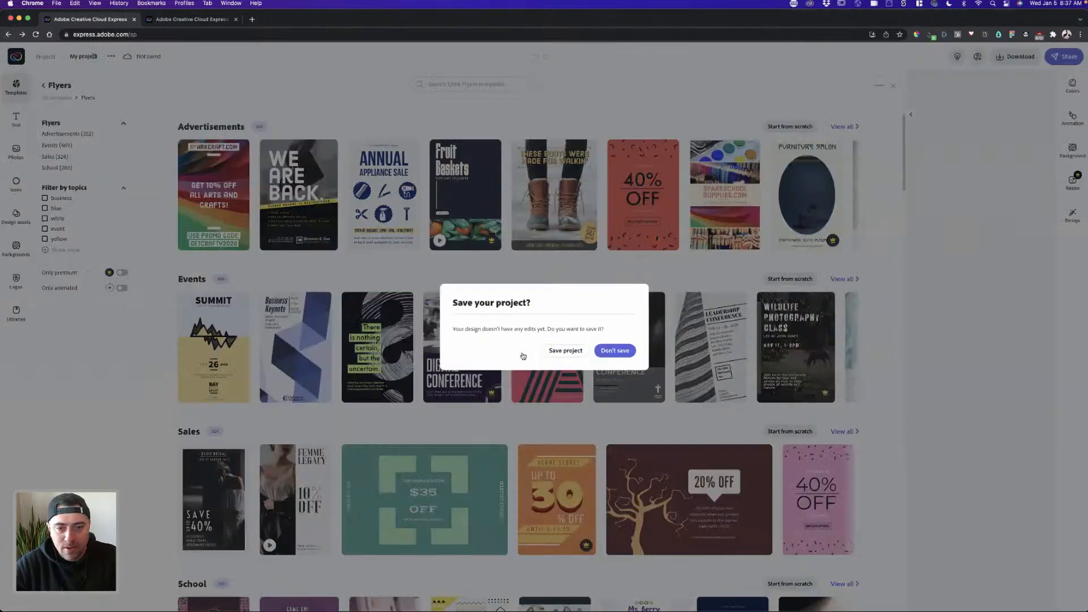
{"action": "left_click", "coordinate": [611, 352]}
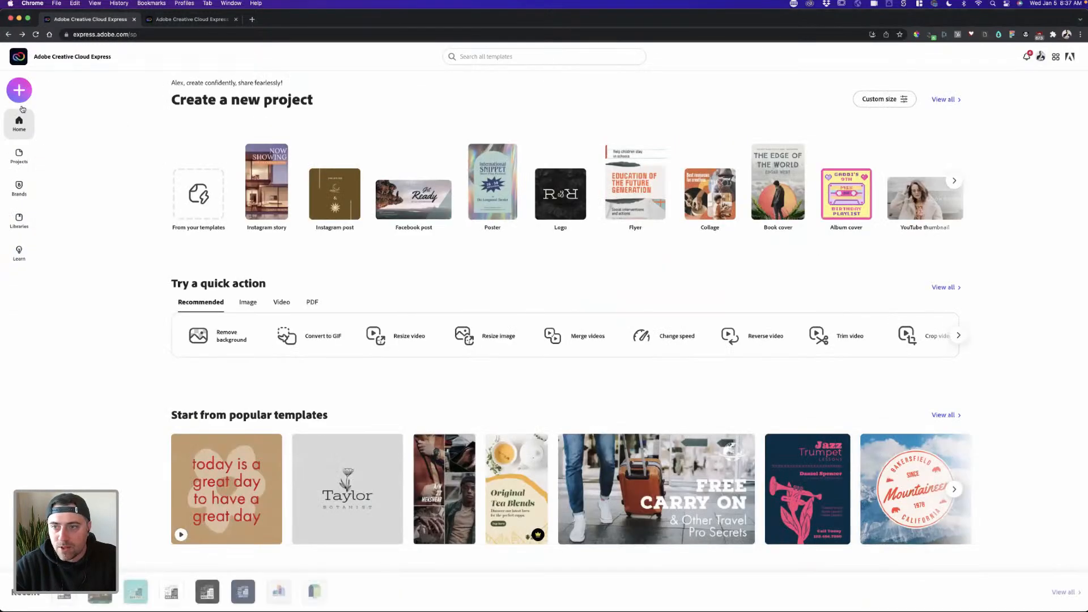
- Start a new blank flyer again and look over its Flyers templates
{"action": "left_click", "coordinate": [19, 90]}
{"action": "left_click", "coordinate": [84, 239]}
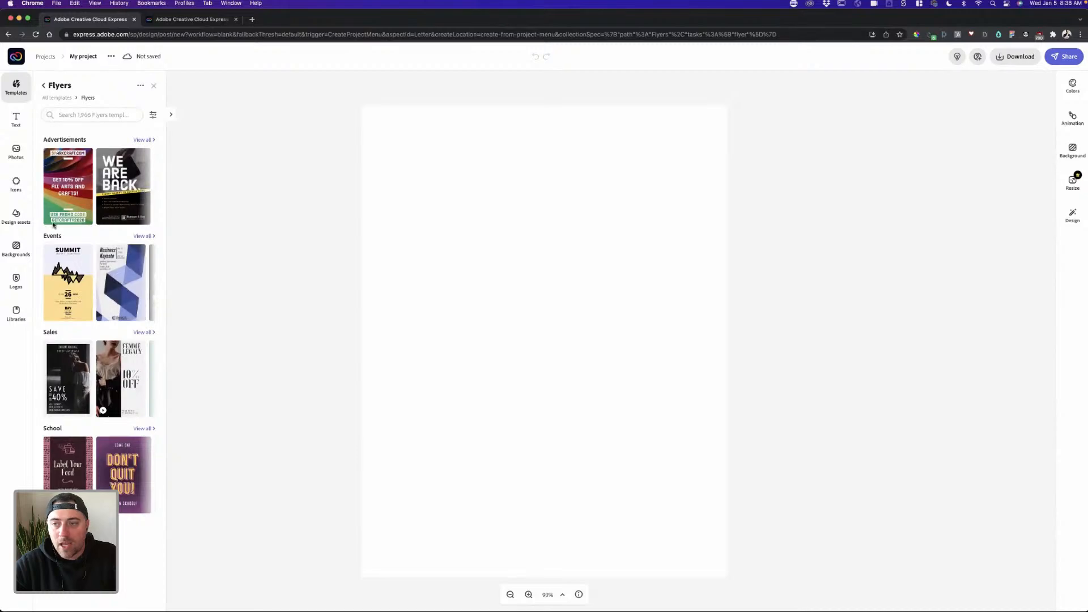
{"action": "scroll", "coordinate": [97, 417], "scroll_direction": "down", "scroll_amount": 20}
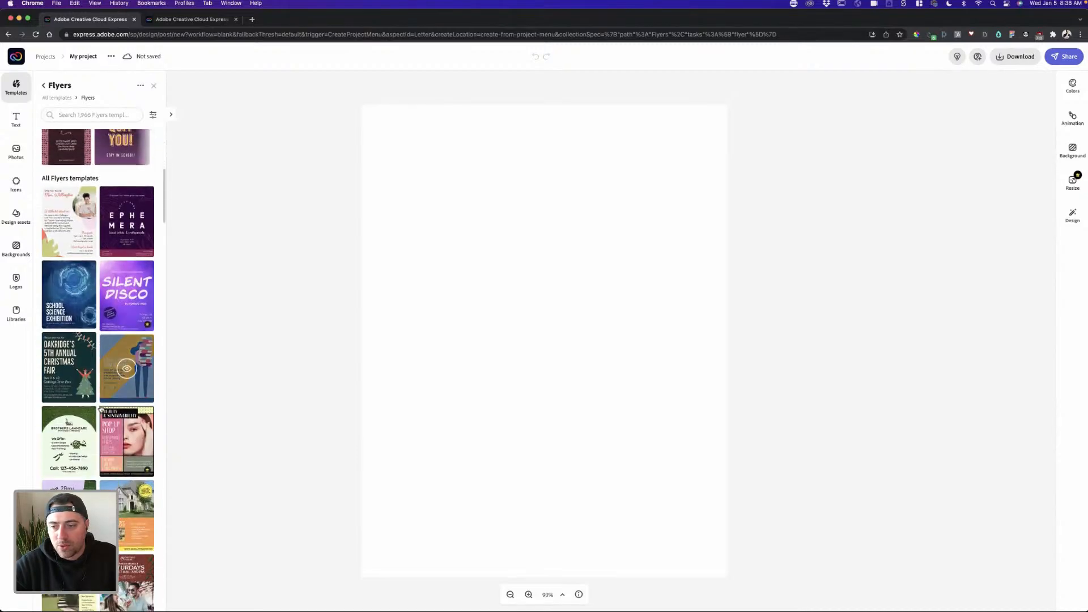
{"action": "scroll", "coordinate": [100, 409], "scroll_direction": "up", "scroll_amount": 20}
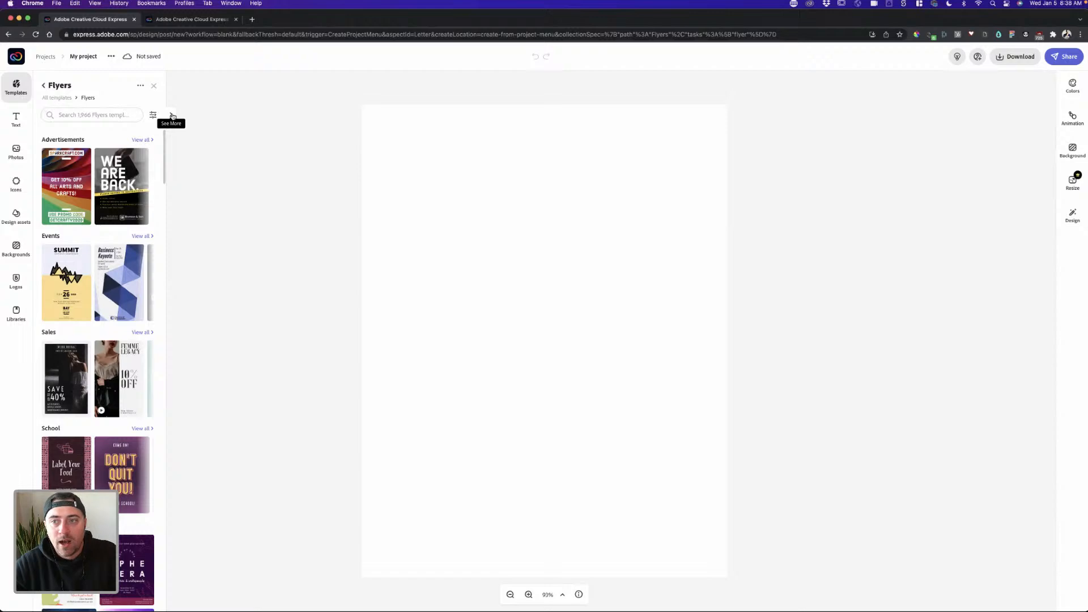
- Expand the Flyers templates into the full gallery and browse it
{"action": "left_click", "coordinate": [172, 116]}
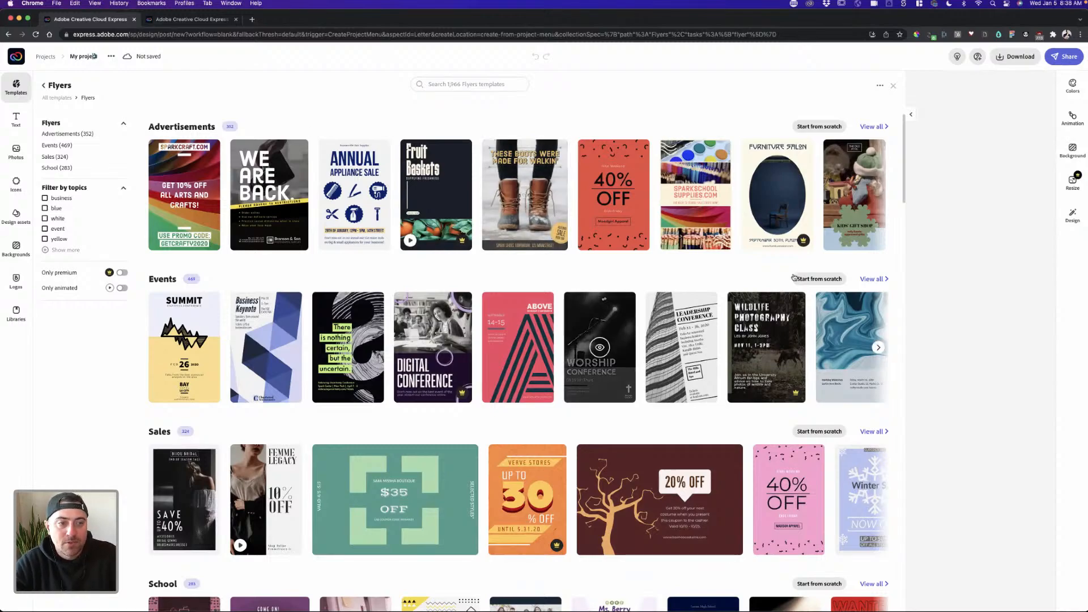
{"action": "scroll", "coordinate": [628, 282], "scroll_direction": "down", "scroll_amount": 3}
{"action": "scroll", "coordinate": [629, 282], "scroll_direction": "down", "scroll_amount": 15}
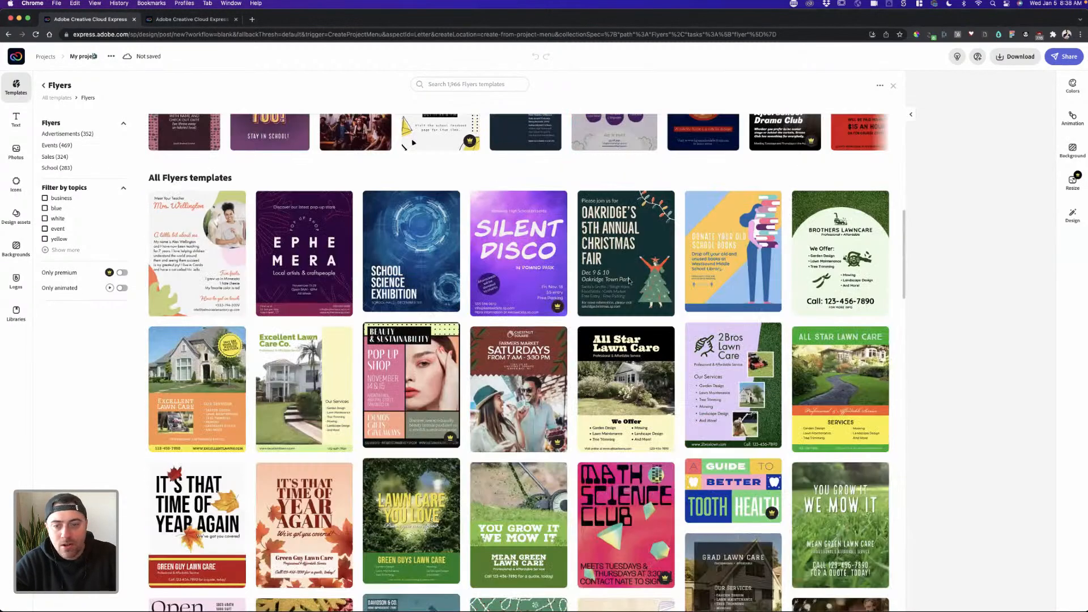
{"action": "scroll", "coordinate": [630, 281], "scroll_direction": "up", "scroll_amount": 15}
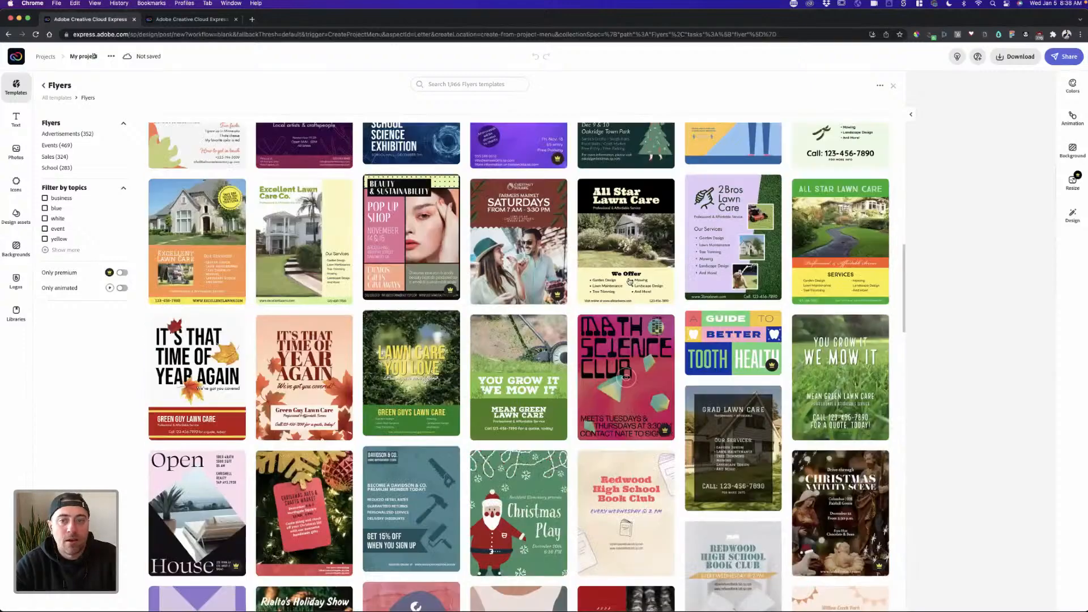
{"action": "scroll", "coordinate": [629, 282], "scroll_direction": "up", "scroll_amount": 3}
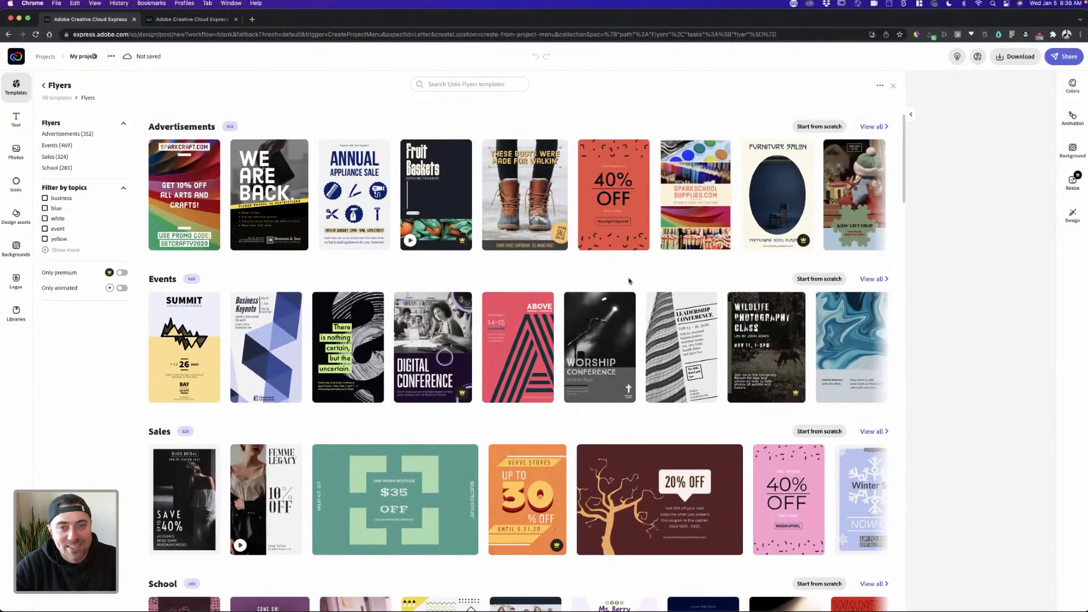
- Search the flyer templates for 'pizza'
{"action": "left_click", "coordinate": [490, 83]}
{"action": "type", "text": "piz"}
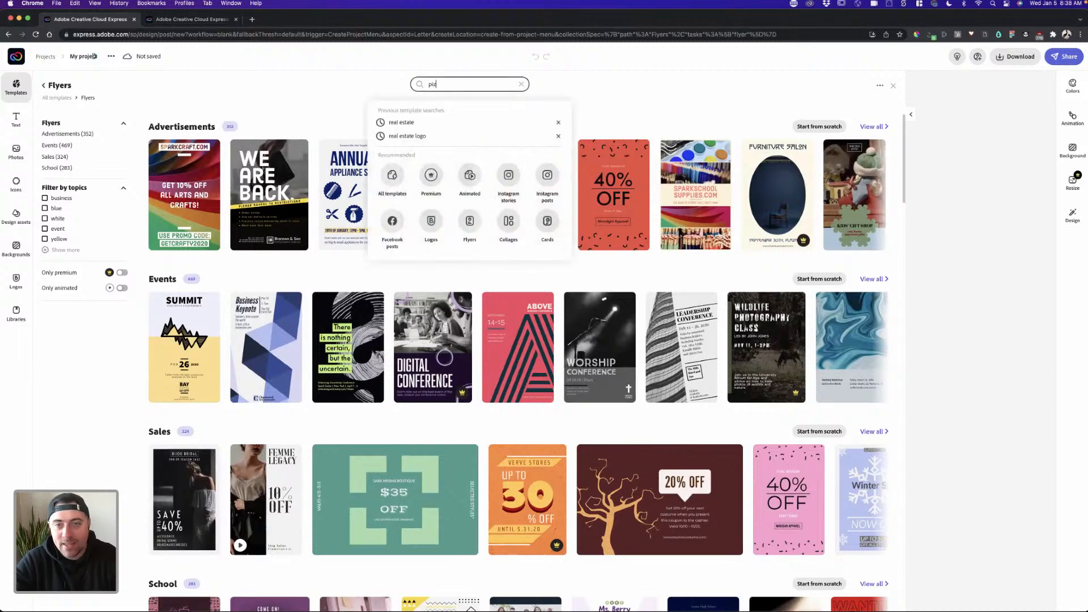
{"action": "type", "text": "za"}
{"action": "key", "text": "Return"}
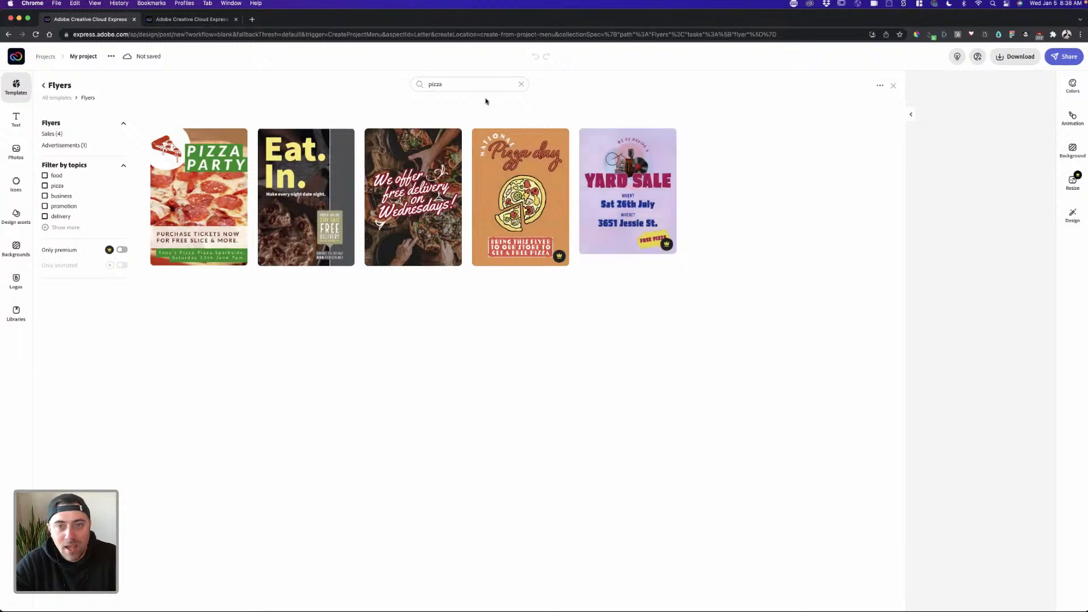
{"action": "left_click", "coordinate": [473, 88]}
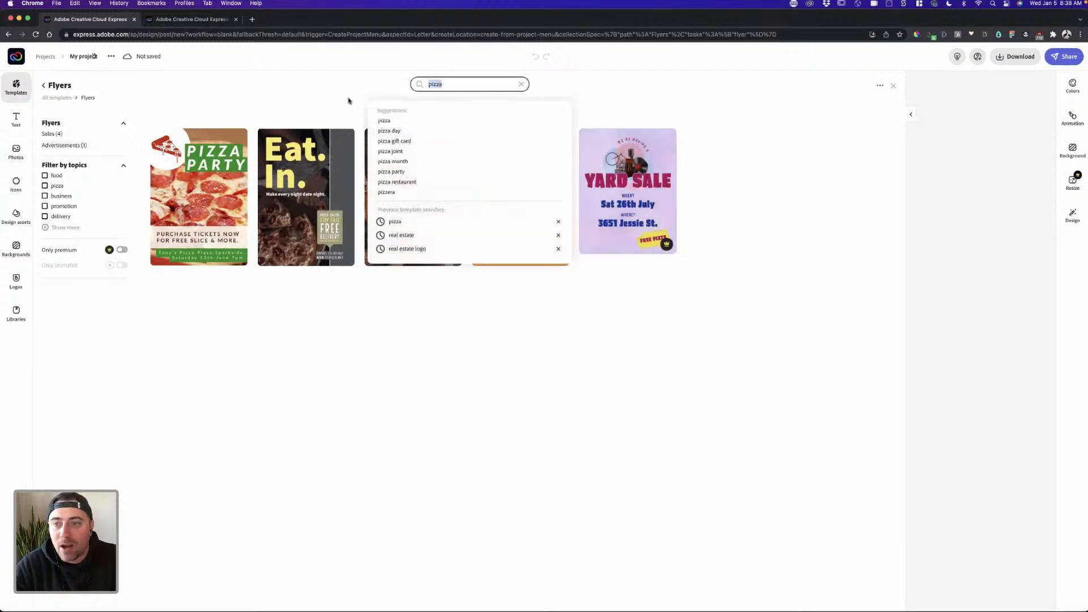
{"action": "left_click", "coordinate": [456, 83]}
- Replace the pizza search with a 'real estate' template search
{"action": "key", "text": "BackSpace"}
{"action": "key", "text": "BackSpace"}
{"action": "key", "text": "BackSpace"}
{"action": "key", "text": "BackSpace"}
{"action": "key", "text": "BackSpace"}
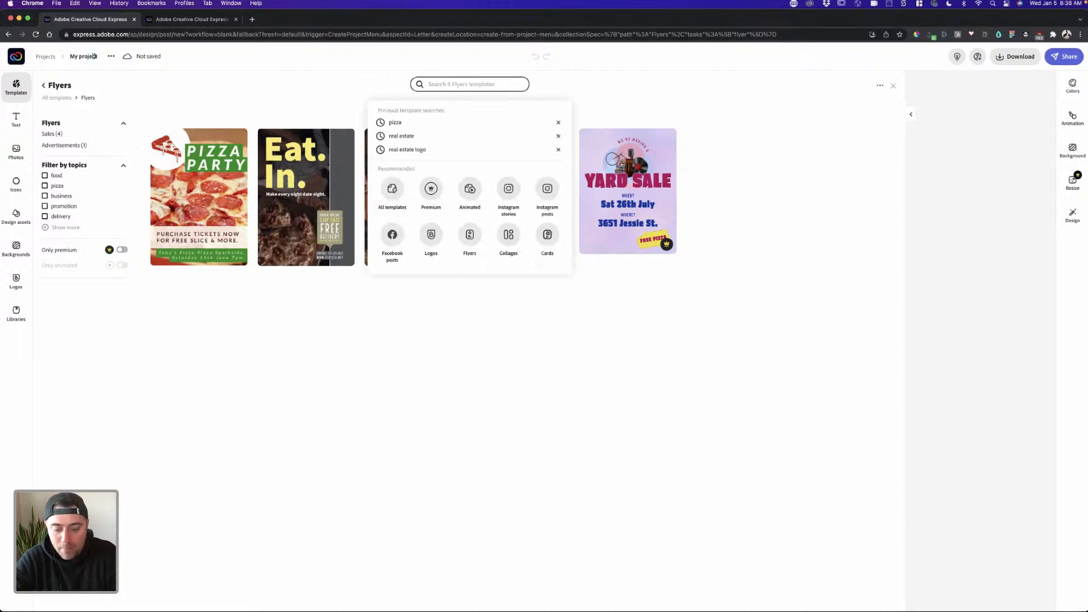
{"action": "type", "text": "real estate"}
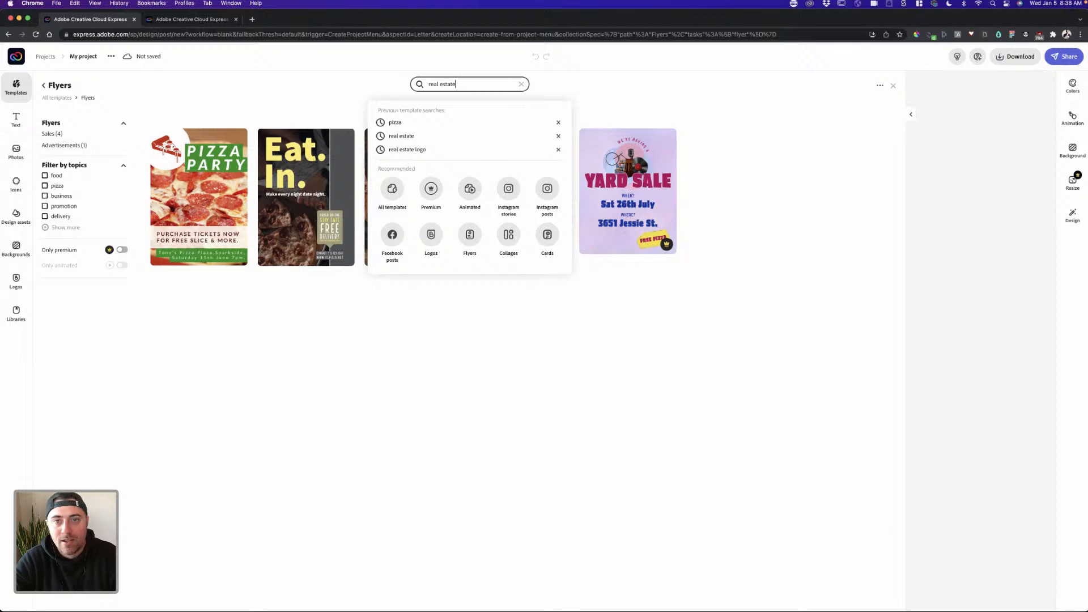
{"action": "key", "text": "Return"}
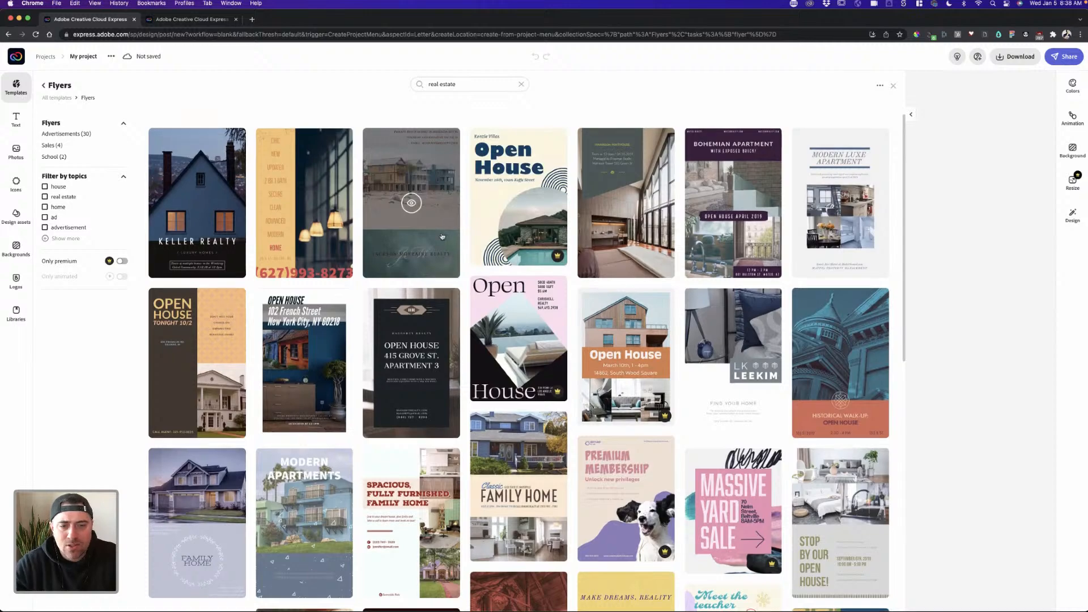
- Open the Jackson Morraine Realty beach-homes template from the results
{"action": "scroll", "coordinate": [442, 237], "scroll_direction": "down", "scroll_amount": 8}
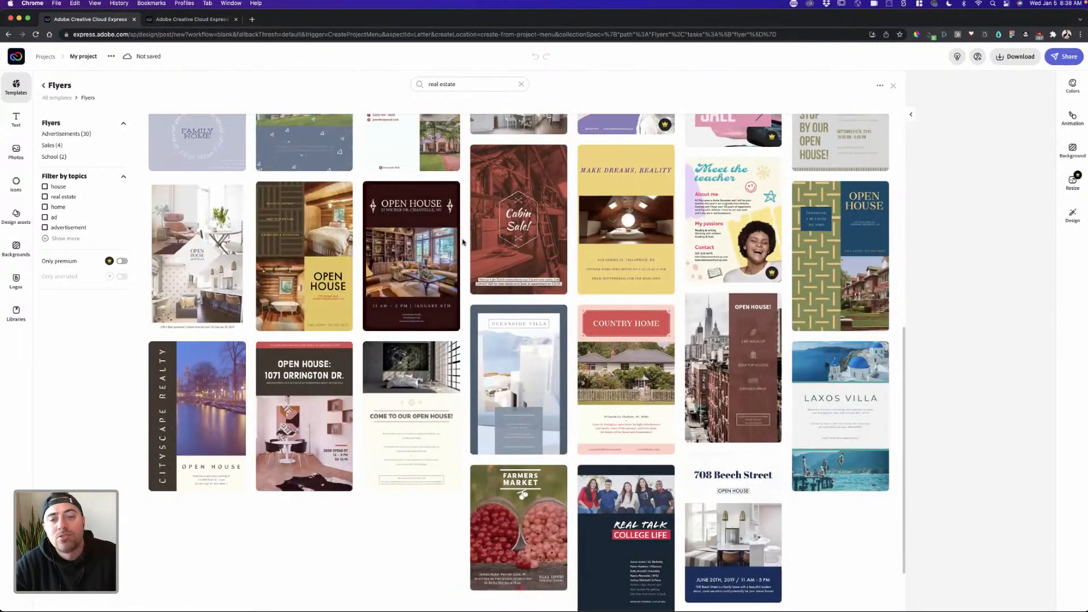
{"action": "scroll", "coordinate": [463, 242], "scroll_direction": "down", "scroll_amount": 2}
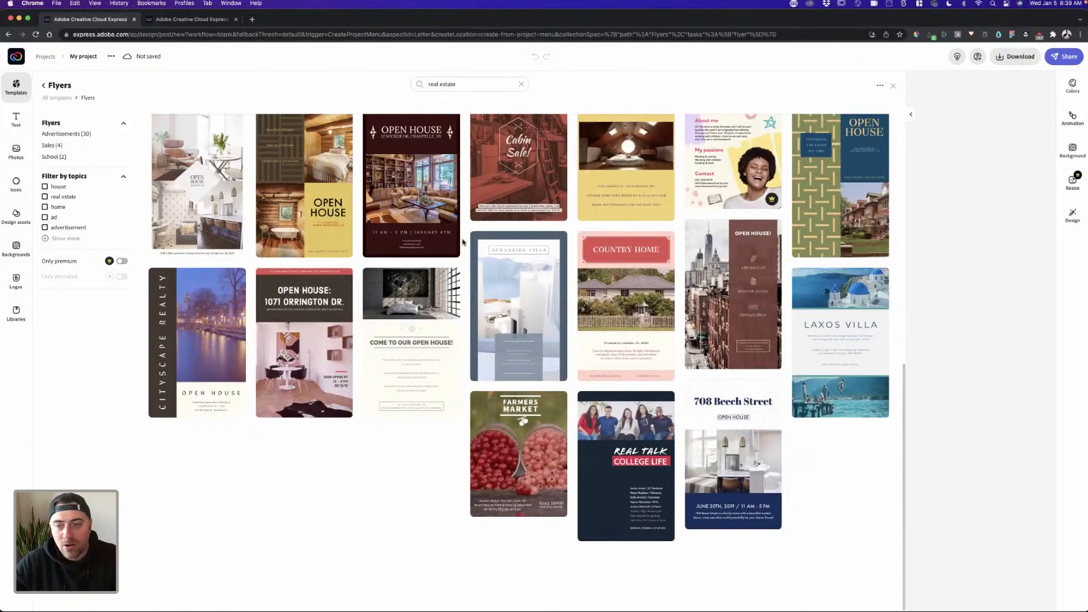
{"action": "scroll", "coordinate": [462, 242], "scroll_direction": "up", "scroll_amount": 1}
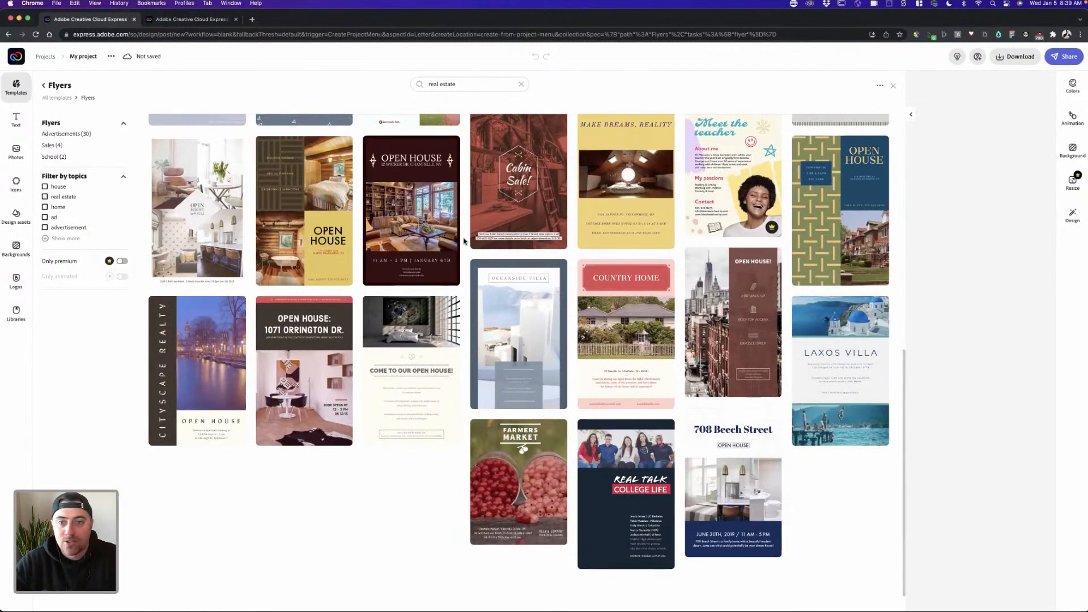
{"action": "scroll", "coordinate": [463, 241], "scroll_direction": "up", "scroll_amount": 10}
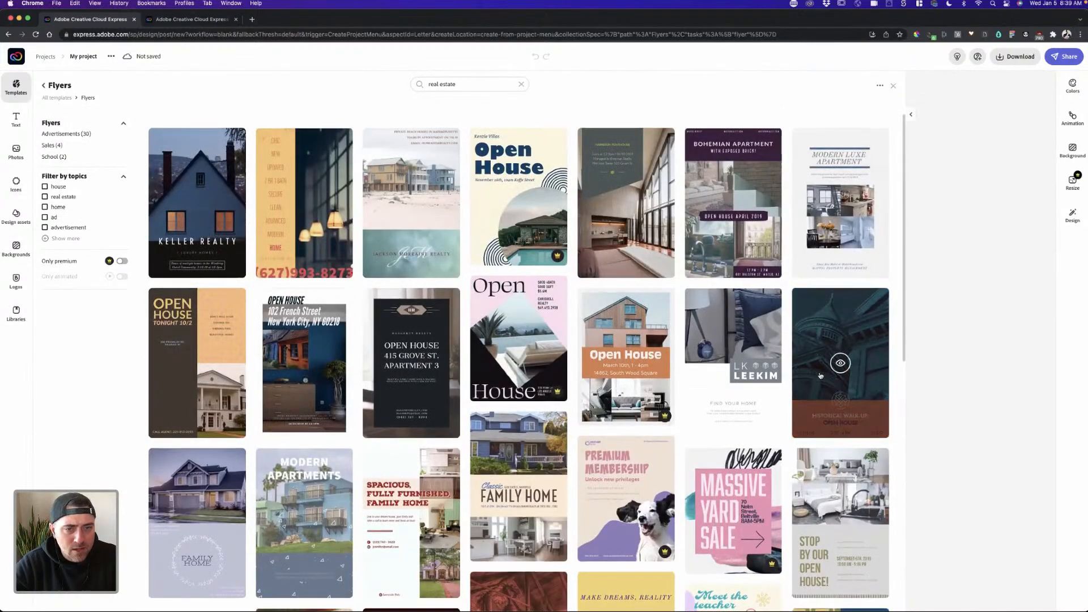
{"action": "scroll", "coordinate": [820, 375], "scroll_direction": "down", "scroll_amount": 1}
{"action": "scroll", "coordinate": [820, 376], "scroll_direction": "down", "scroll_amount": 3}
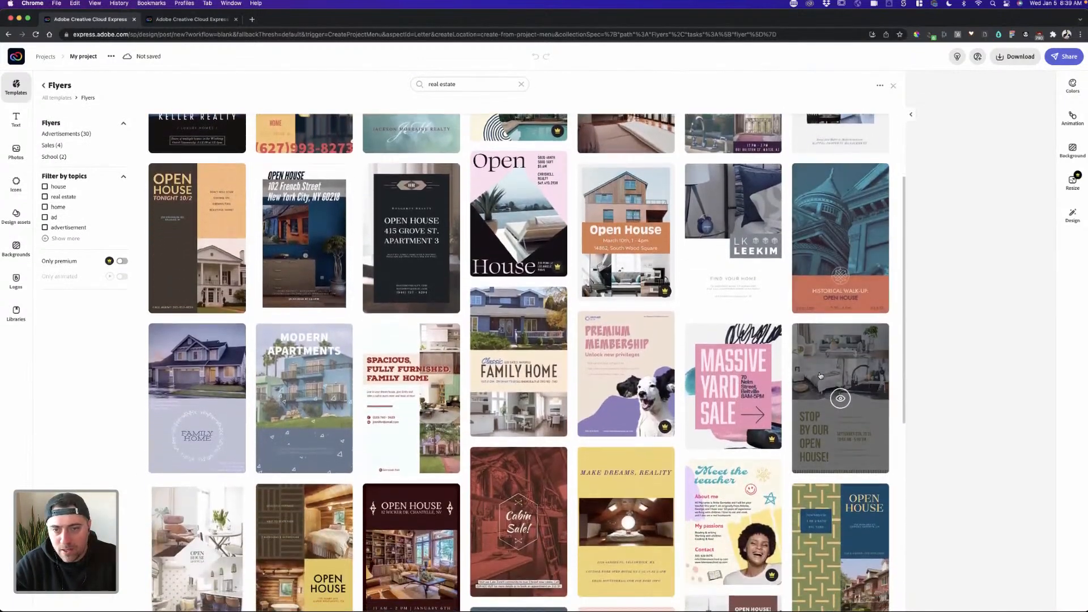
{"action": "scroll", "coordinate": [820, 375], "scroll_direction": "down", "scroll_amount": 4}
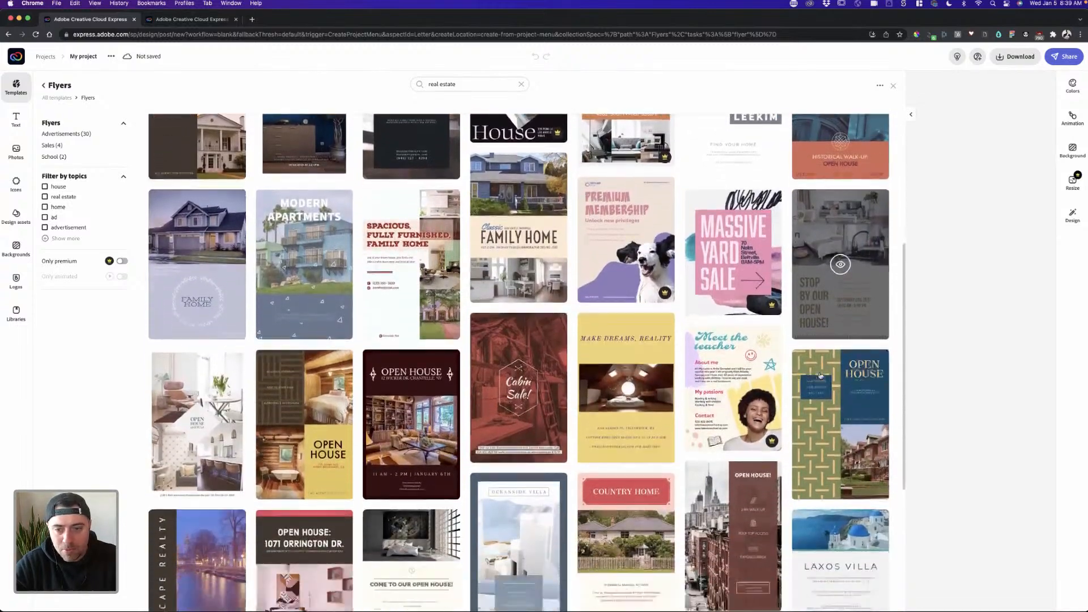
{"action": "scroll", "coordinate": [820, 375], "scroll_direction": "down", "scroll_amount": 5}
{"action": "scroll", "coordinate": [820, 375], "scroll_direction": "up", "scroll_amount": 7}
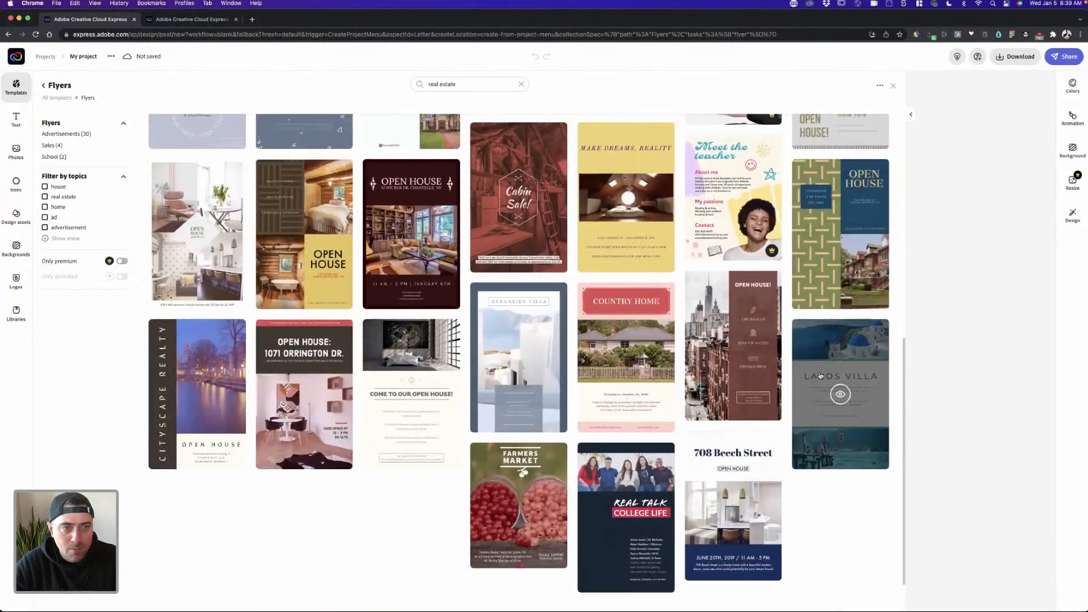
{"action": "scroll", "coordinate": [820, 375], "scroll_direction": "up", "scroll_amount": 5}
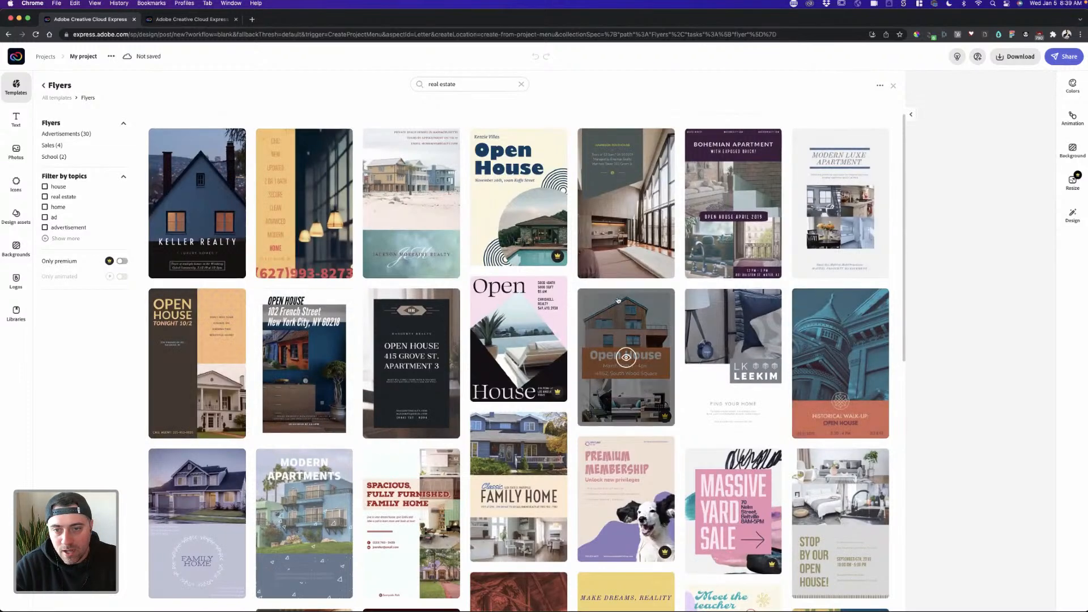
{"action": "left_click", "coordinate": [382, 175]}
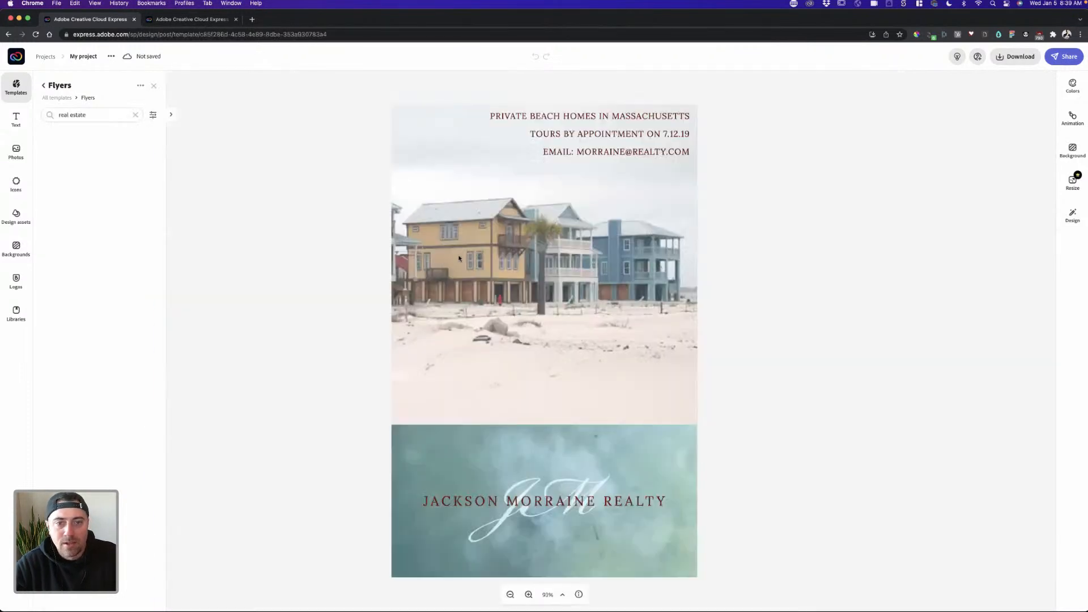
- Select the top text block holding the headline, 7.12.19 tour date and contact email
{"action": "left_click", "coordinate": [531, 309]}
{"action": "left_click", "coordinate": [733, 279]}
{"action": "left_click", "coordinate": [638, 258]}
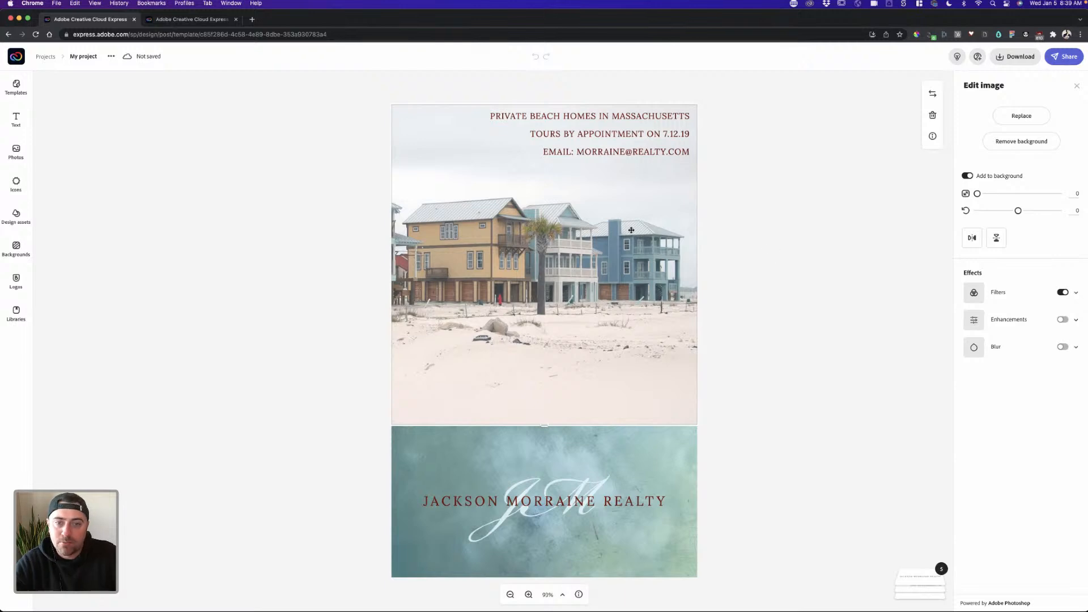
{"action": "left_click", "coordinate": [635, 132]}
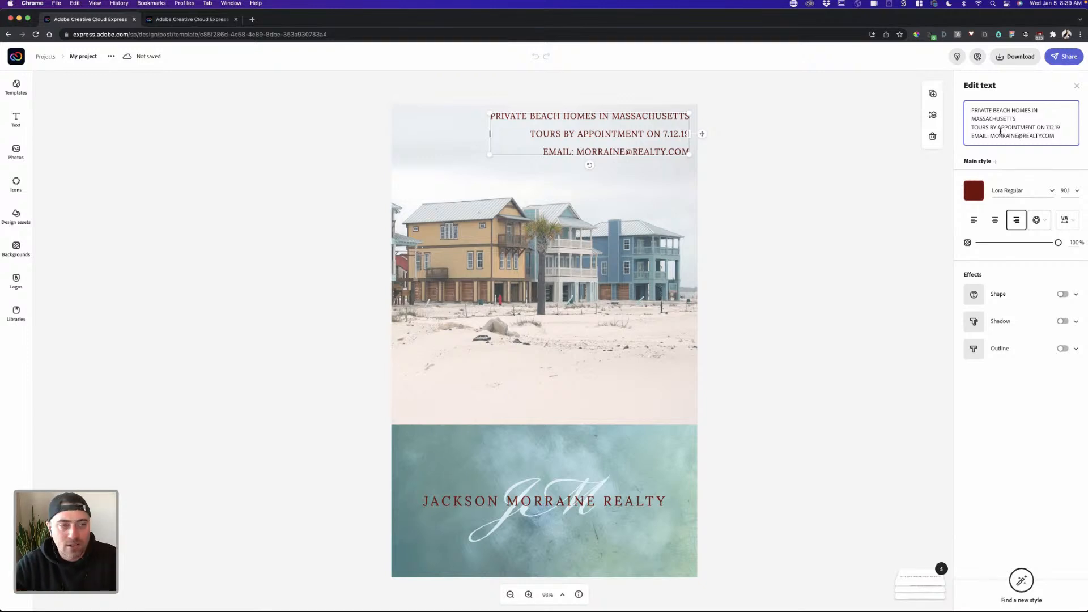
- Set the headline text's font to Bebas Neue Regular
{"action": "left_click", "coordinate": [974, 189]}
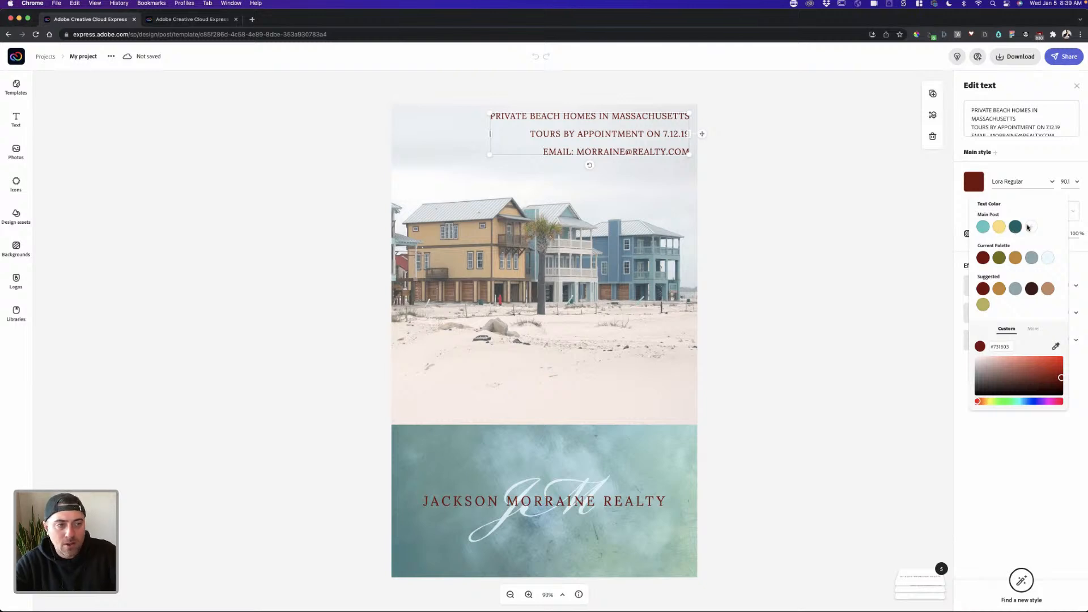
{"action": "left_click", "coordinate": [1015, 169]}
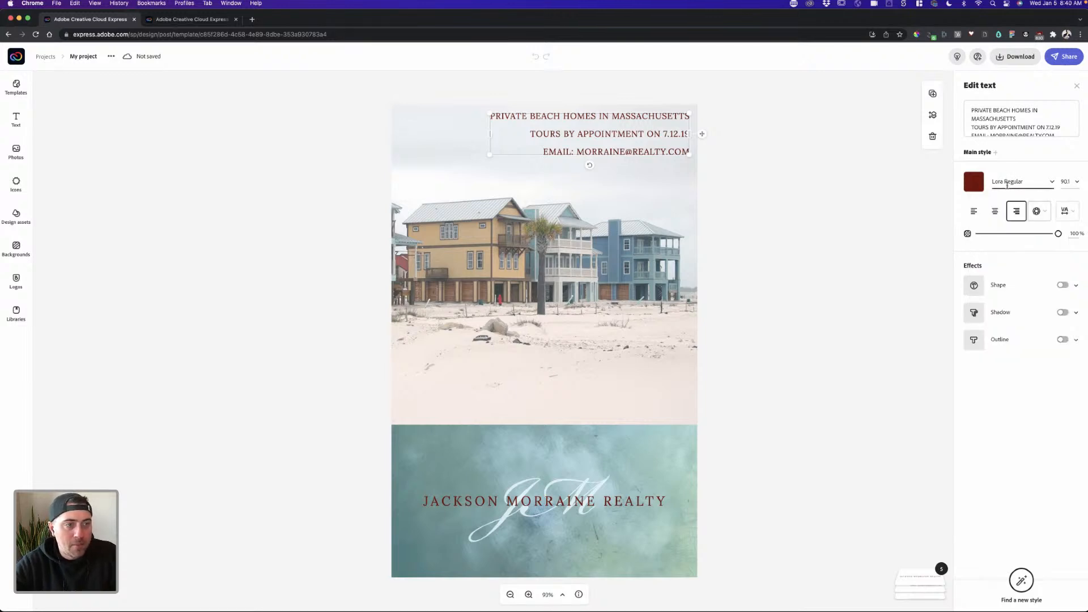
{"action": "left_click", "coordinate": [1007, 182]}
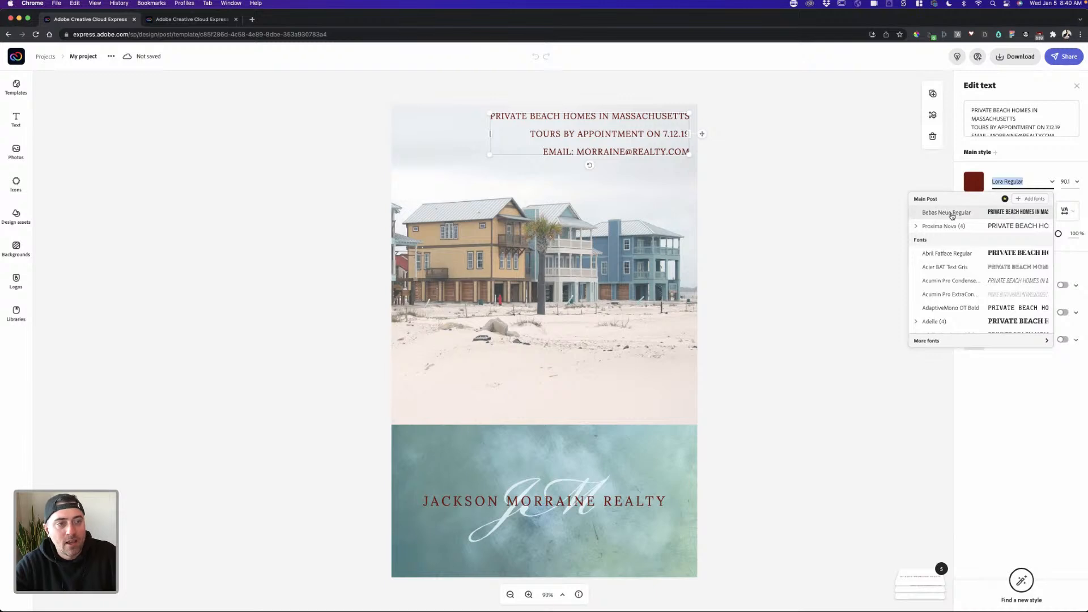
{"action": "scroll", "coordinate": [963, 244], "scroll_direction": "down", "scroll_amount": 3}
{"action": "scroll", "coordinate": [963, 245], "scroll_direction": "up", "scroll_amount": 3}
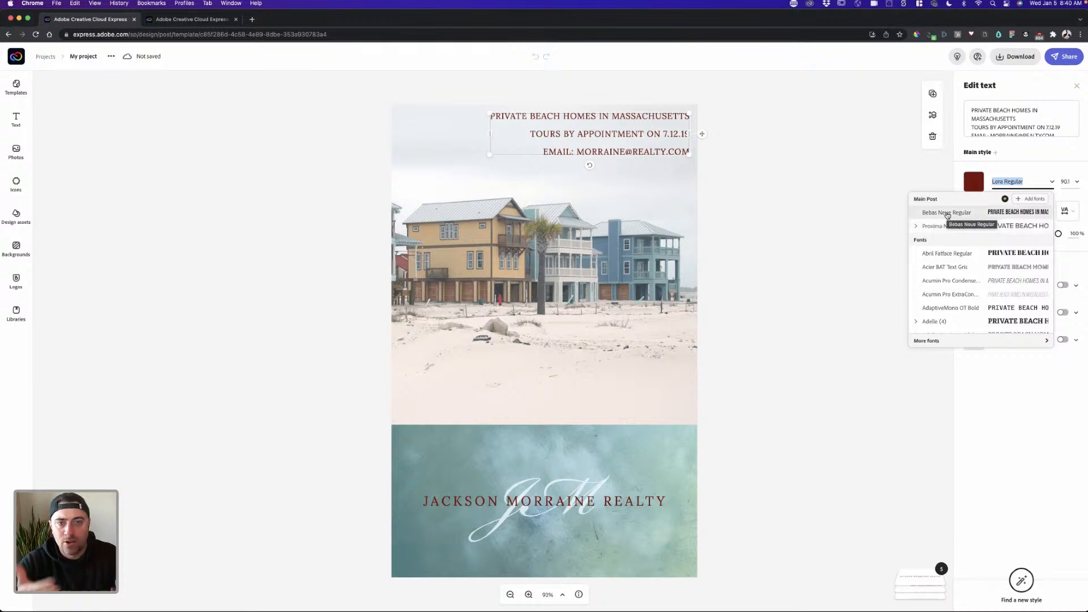
{"action": "left_click", "coordinate": [947, 214]}
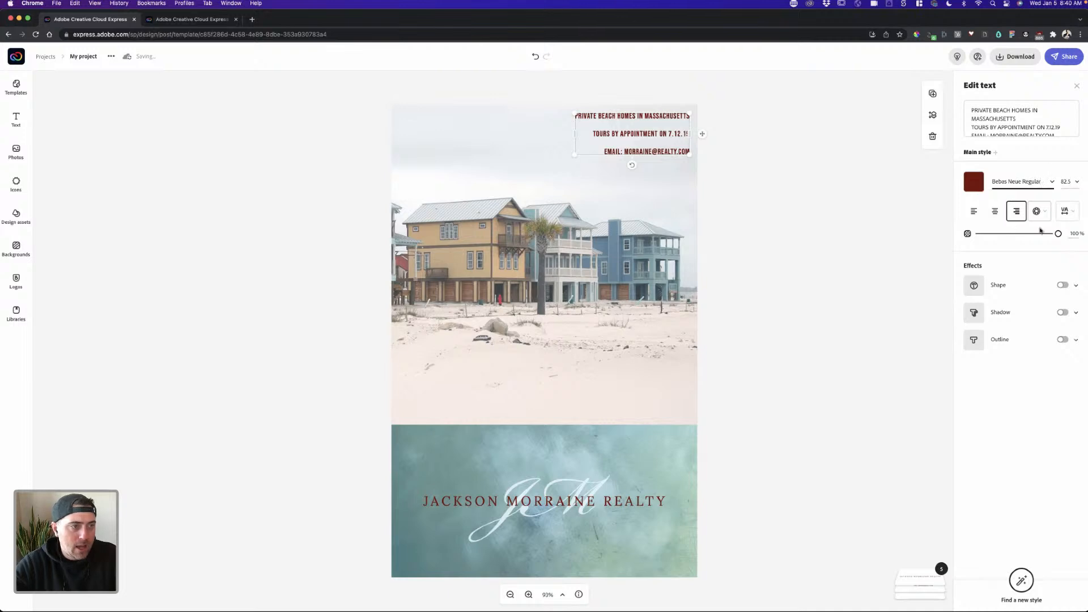
- Colour the headline text in the brand's teal
{"action": "left_click", "coordinate": [975, 182]}
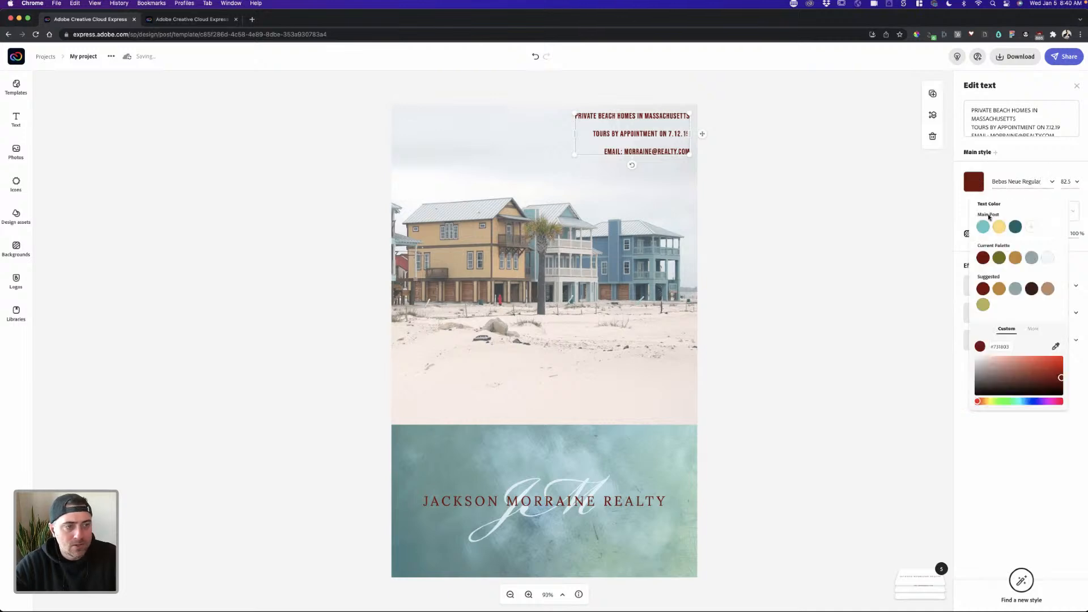
{"action": "left_click", "coordinate": [1015, 227]}
{"action": "left_click", "coordinate": [782, 187]}
{"action": "left_click", "coordinate": [654, 249]}
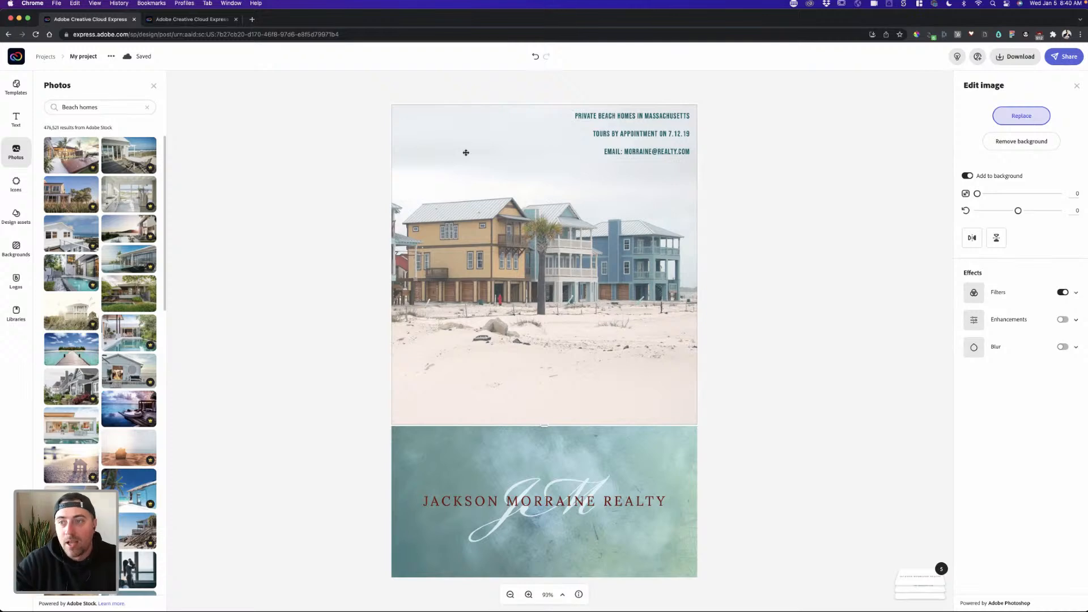
- Replace the 'Beach homes' photo search with 'home' and browse the results
{"action": "triple_click", "coordinate": [109, 106]}
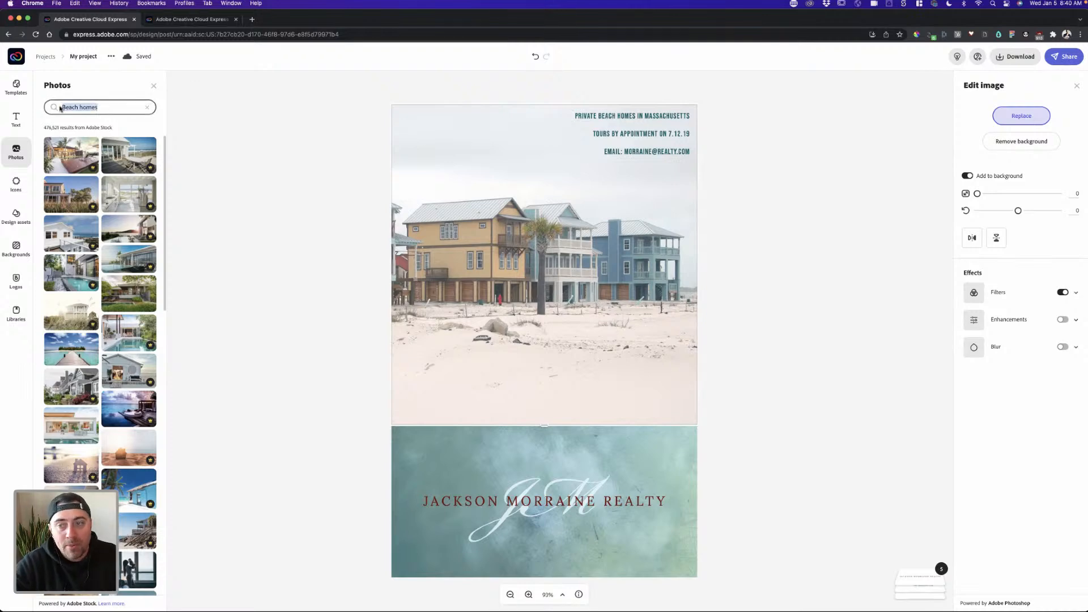
{"action": "type", "text": "home"}
{"action": "key", "text": "Return"}
{"action": "scroll", "coordinate": [96, 349], "scroll_direction": "down", "scroll_amount": 5}
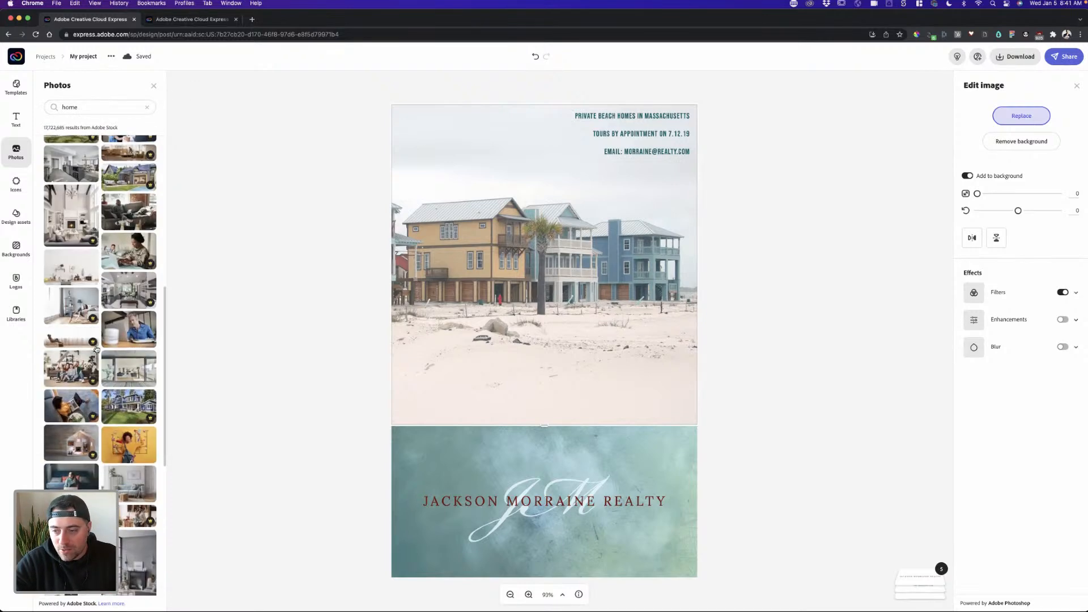
{"action": "scroll", "coordinate": [95, 272], "scroll_direction": "up", "scroll_amount": 5}
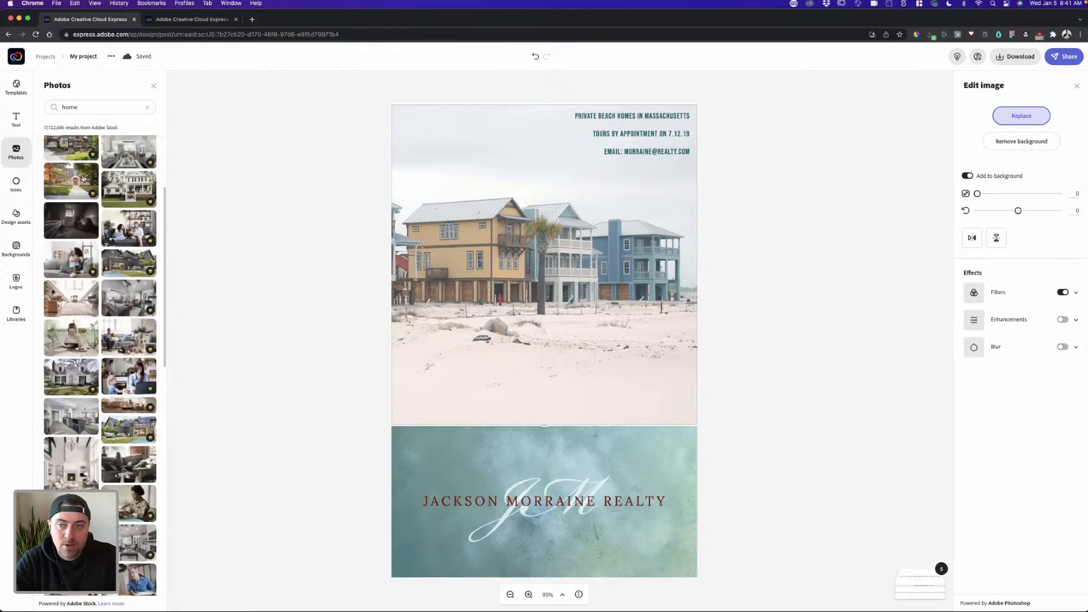
{"action": "scroll", "coordinate": [84, 178], "scroll_direction": "up", "scroll_amount": 5}
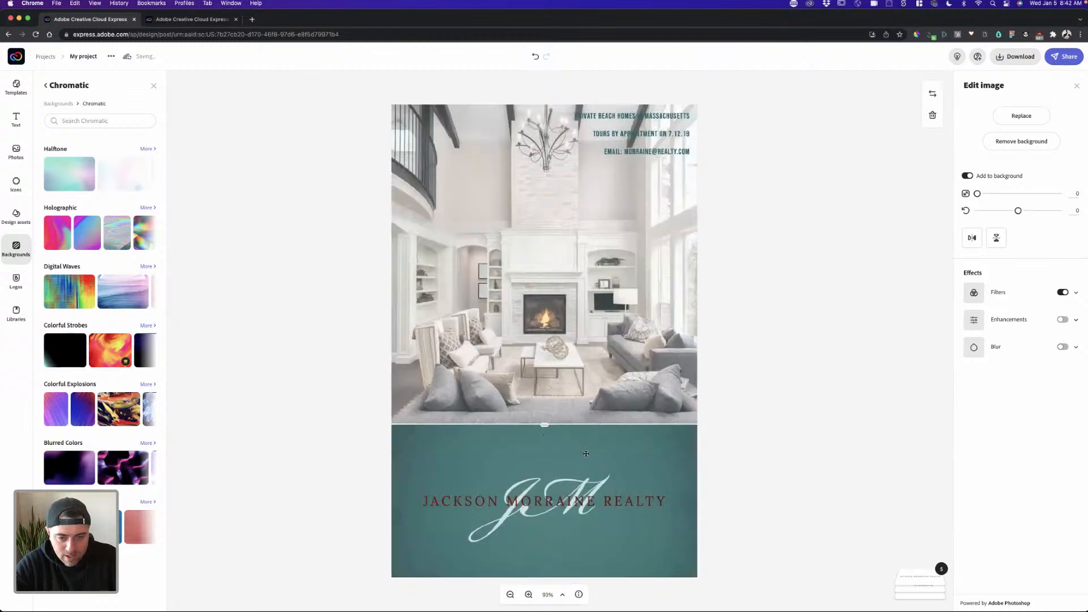
- Try deleting the JM logo, then undo back to the original flat teal band
{"action": "left_click", "coordinate": [733, 432]}
{"action": "left_click", "coordinate": [664, 457]}
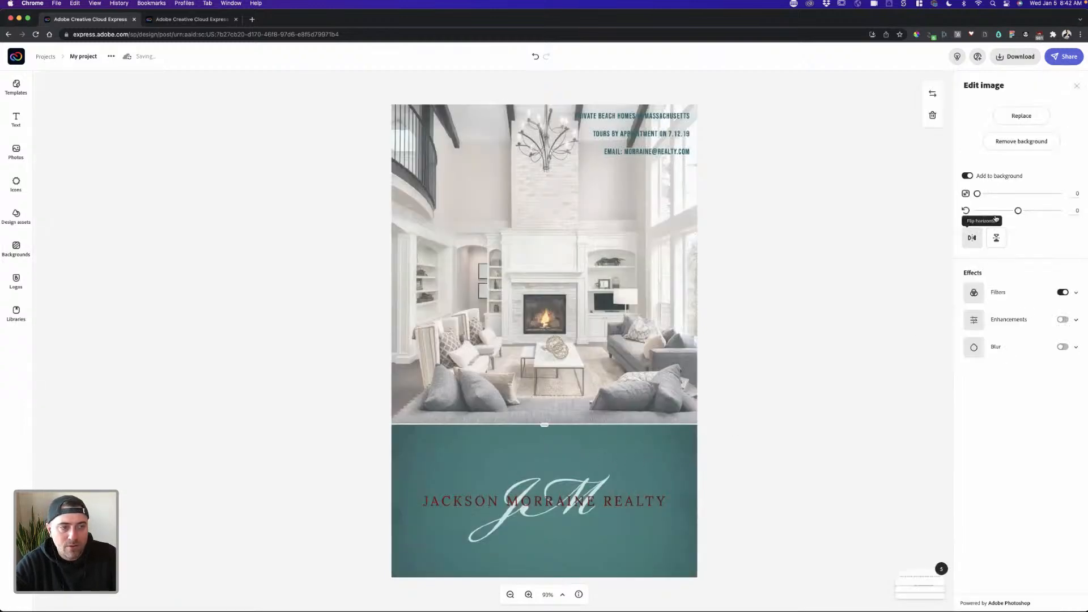
{"action": "left_click", "coordinate": [770, 400]}
{"action": "left_click", "coordinate": [561, 499]}
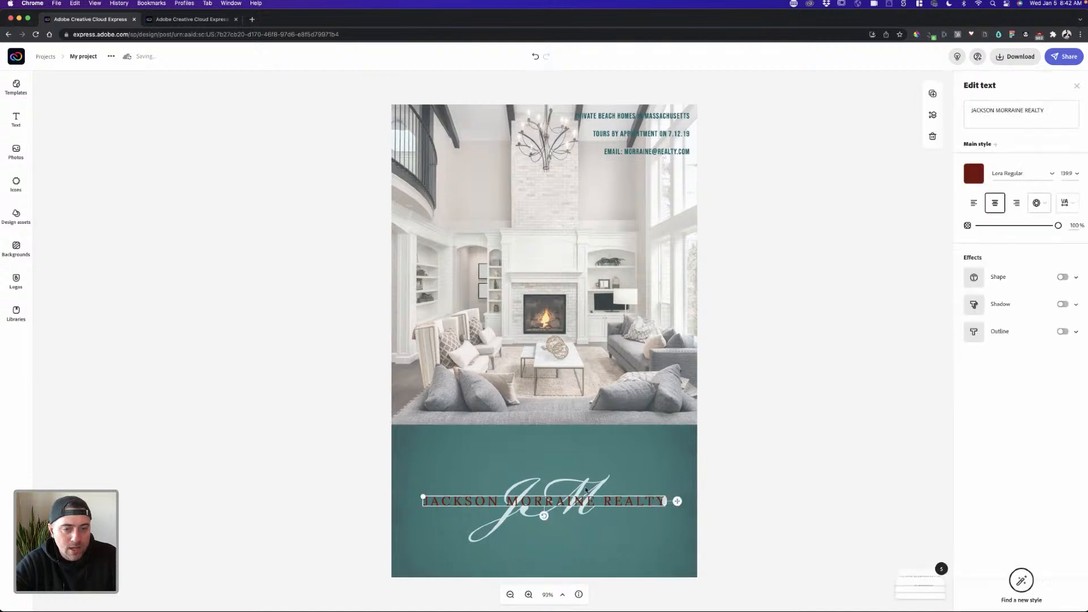
{"action": "left_click", "coordinate": [593, 497]}
{"action": "key", "text": "BackSpace"}
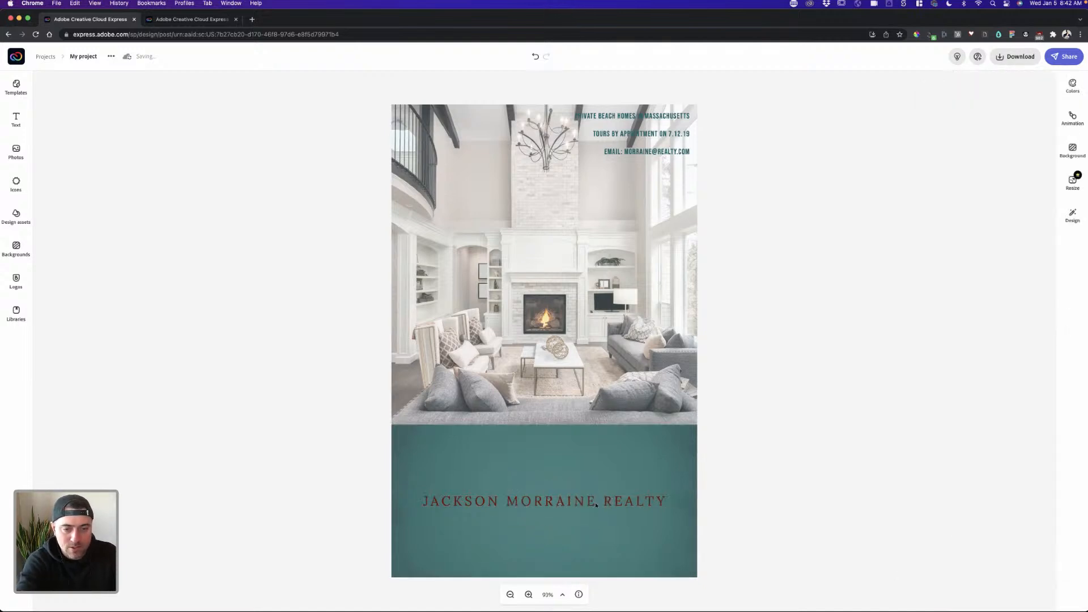
{"action": "key", "text": "super+z"}
{"action": "left_click", "coordinate": [726, 438]}
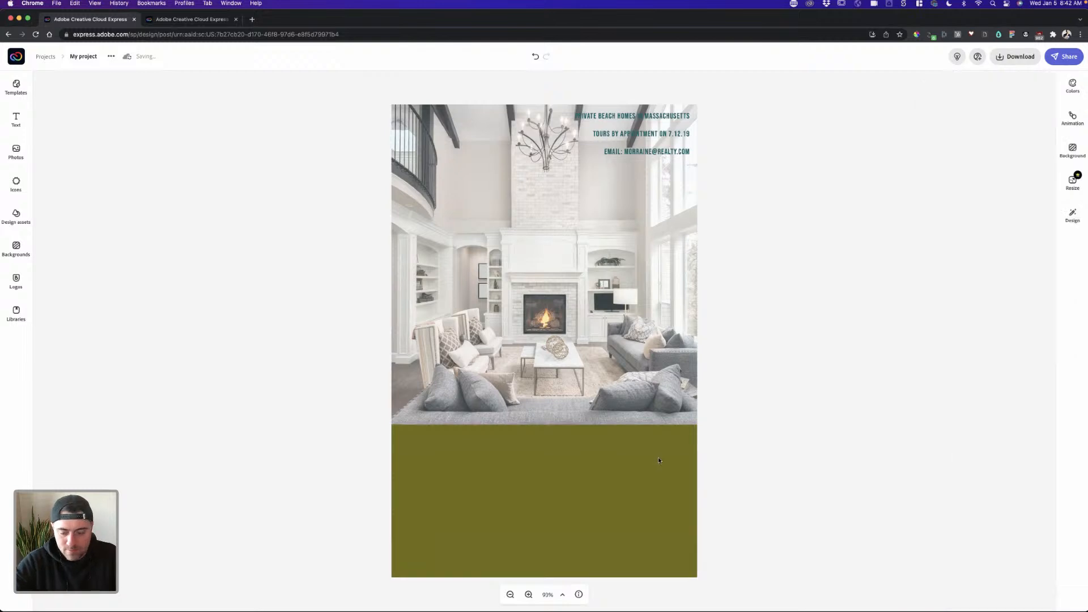
{"action": "key", "text": "super+z"}
{"action": "key", "text": "super+z"}
{"action": "key", "text": "super+z"}
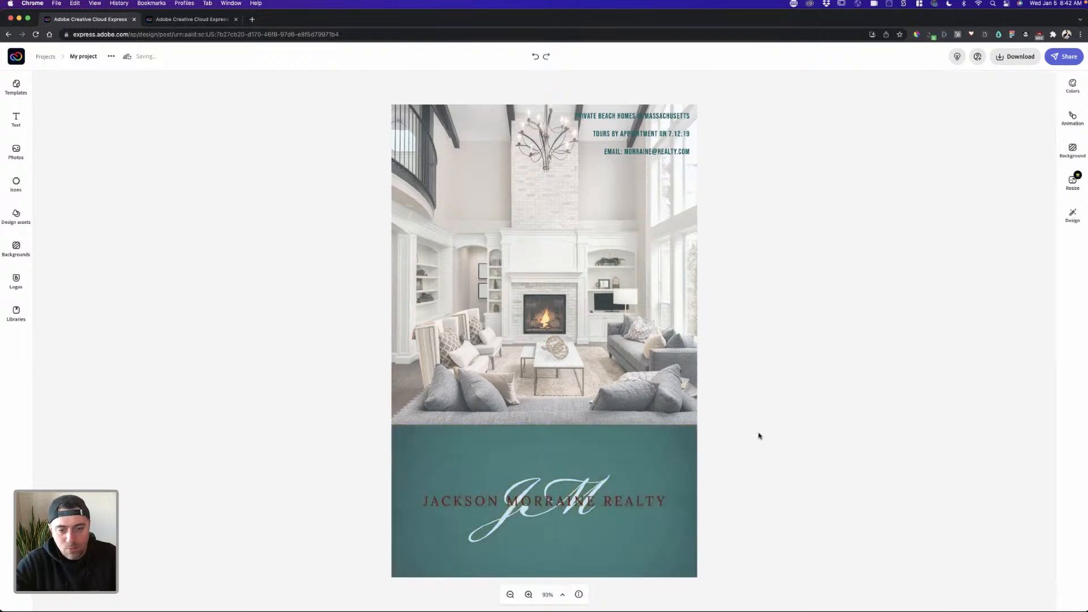
{"action": "key", "text": "super+z"}
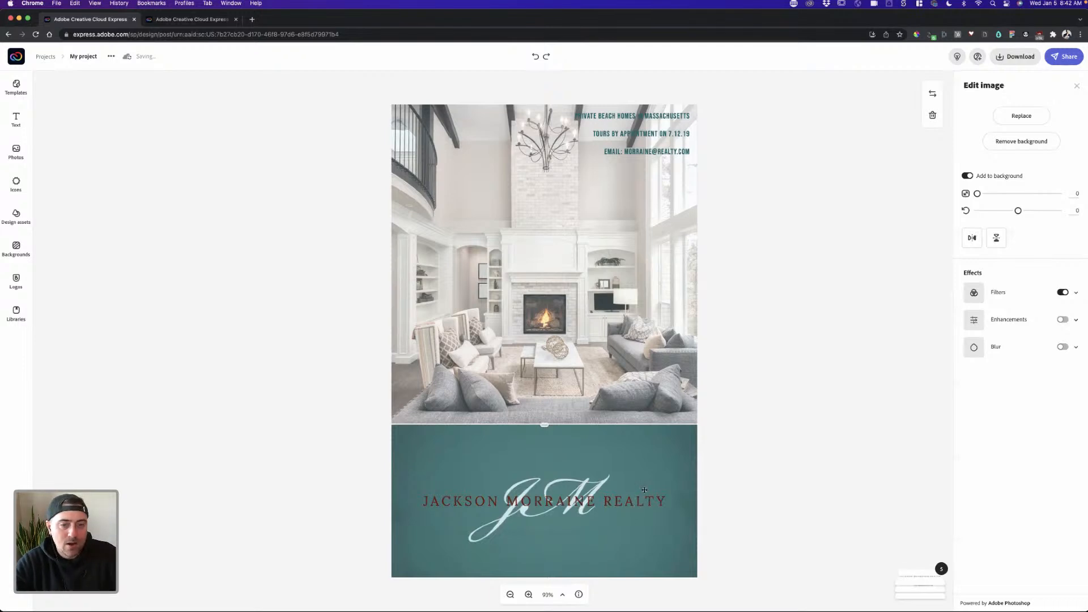
{"action": "left_click", "coordinate": [748, 447]}
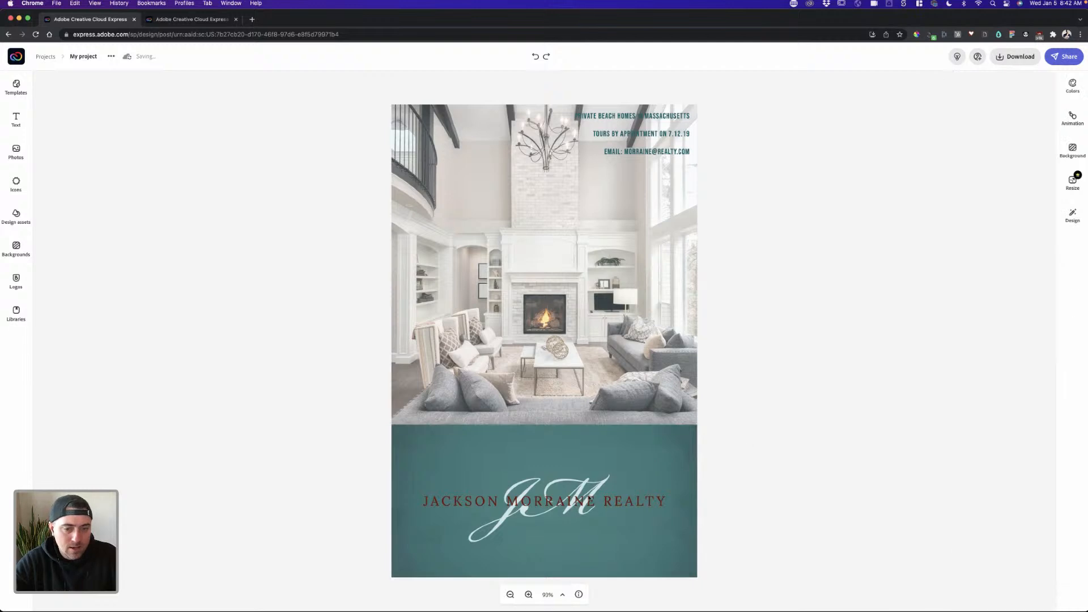
- Delete the JACKSON MORRAINE REALTY text and the JM monogram
{"action": "left_click", "coordinate": [589, 498]}
{"action": "mouse_move", "coordinate": [928, 570]}
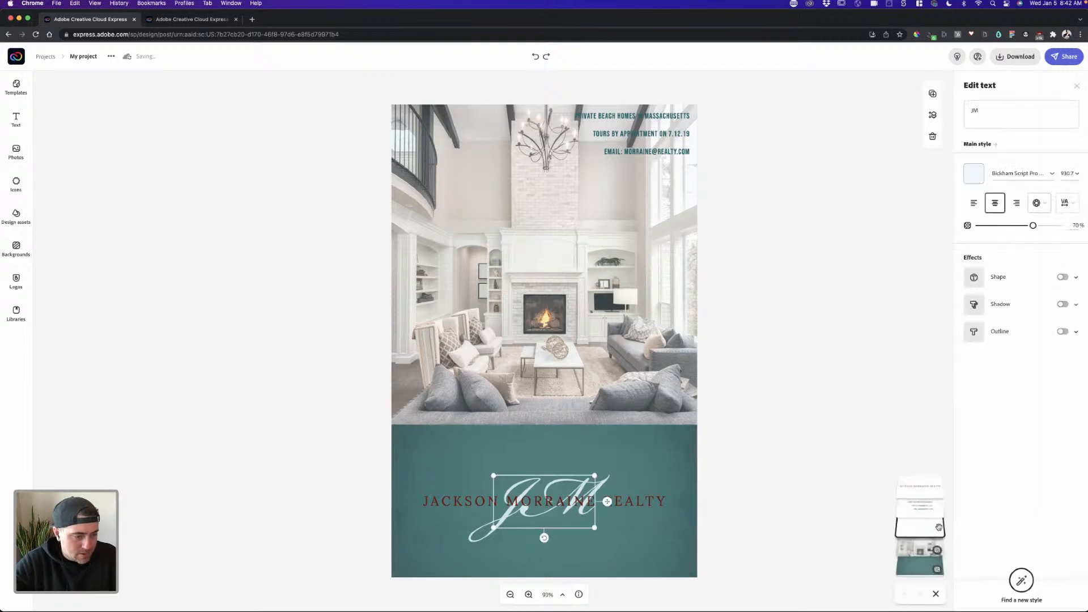
{"action": "left_click", "coordinate": [917, 486]}
{"action": "key", "text": "Delete"}
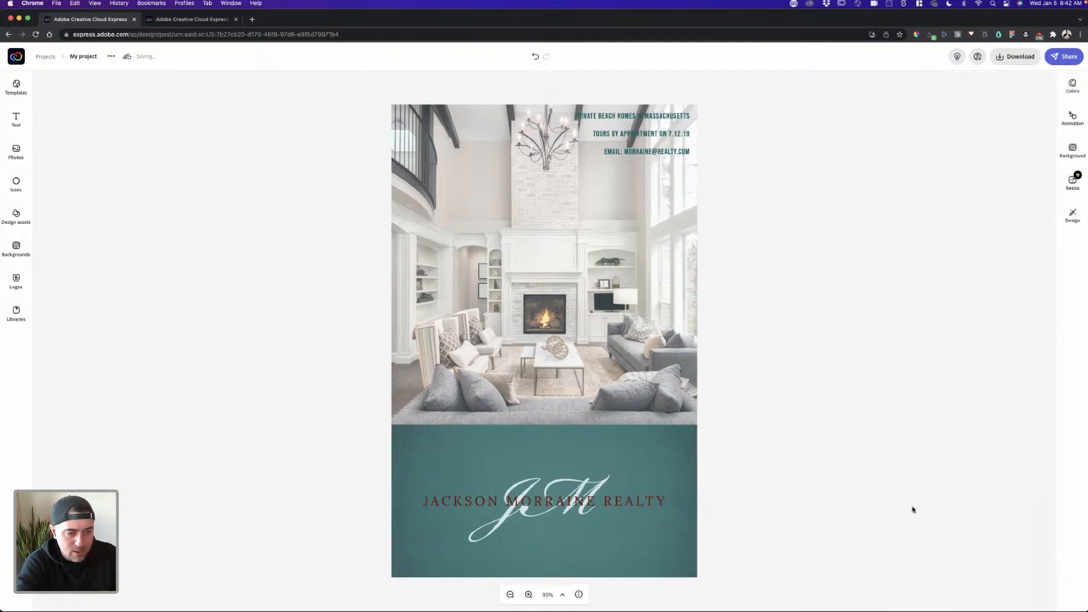
{"action": "left_click", "coordinate": [556, 489]}
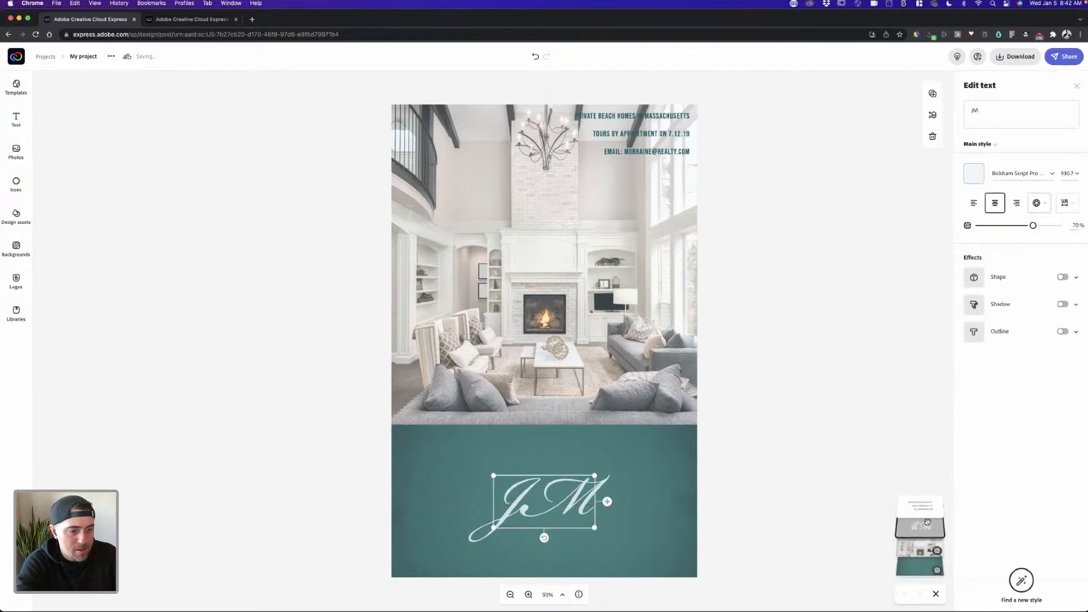
{"action": "key", "text": "Delete"}
- Move the top-right headline text block down into the teal band
{"action": "left_click", "coordinate": [612, 500]}
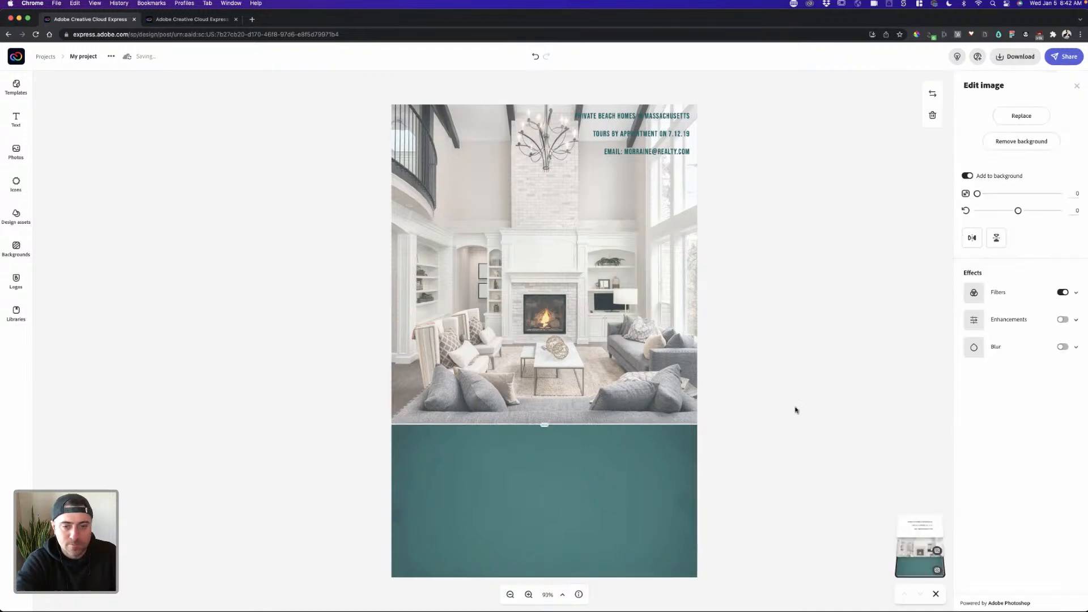
{"action": "left_click", "coordinate": [795, 408]}
{"action": "left_click", "coordinate": [657, 133]}
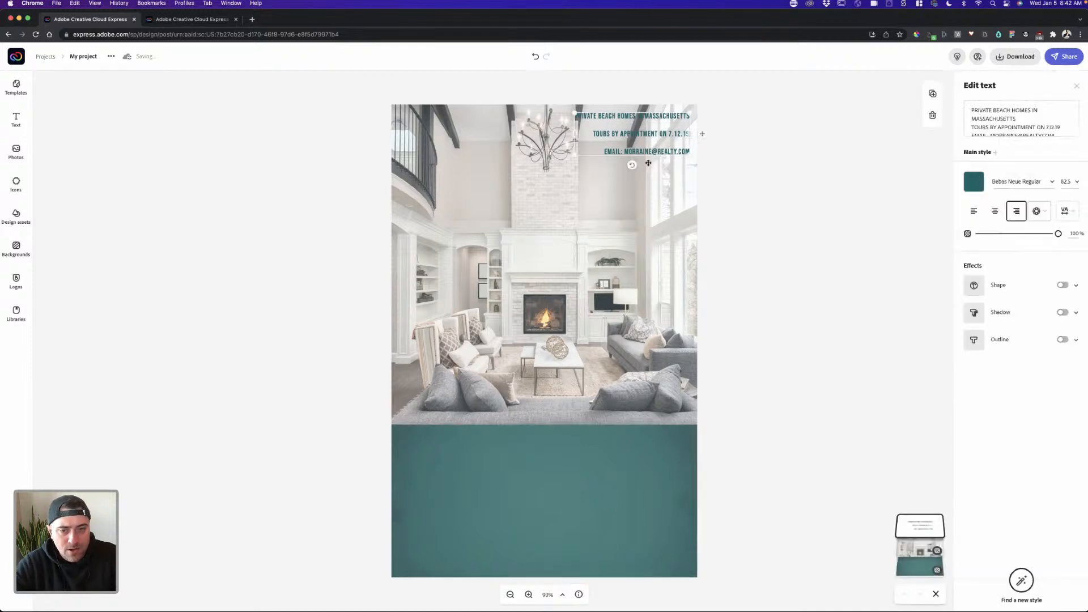
{"action": "left_click_drag", "start_coordinate": [648, 163], "coordinate": [511, 511]}
{"action": "double_click", "coordinate": [523, 481]}
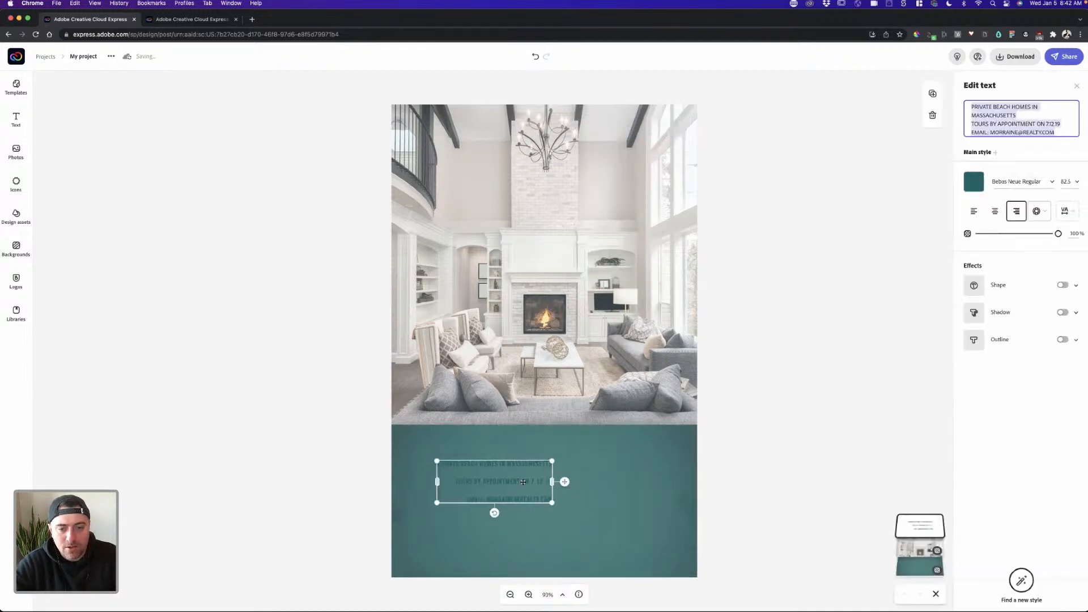
- Make the headline text white, then reposition and enlarge it on the band
{"action": "left_click", "coordinate": [975, 188]}
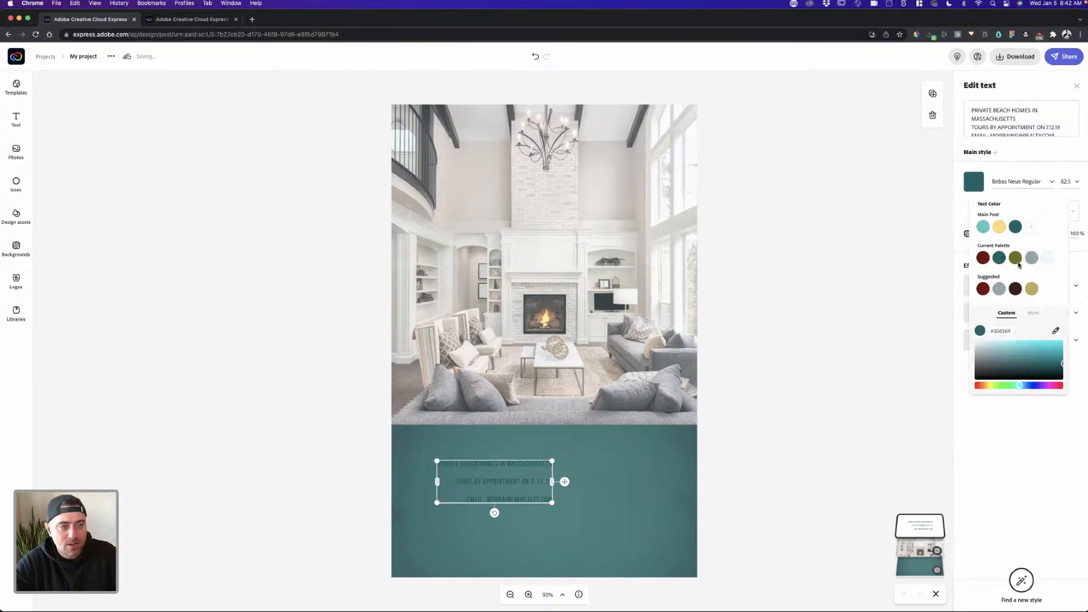
{"action": "left_click", "coordinate": [988, 348]}
{"action": "left_click", "coordinate": [799, 348]}
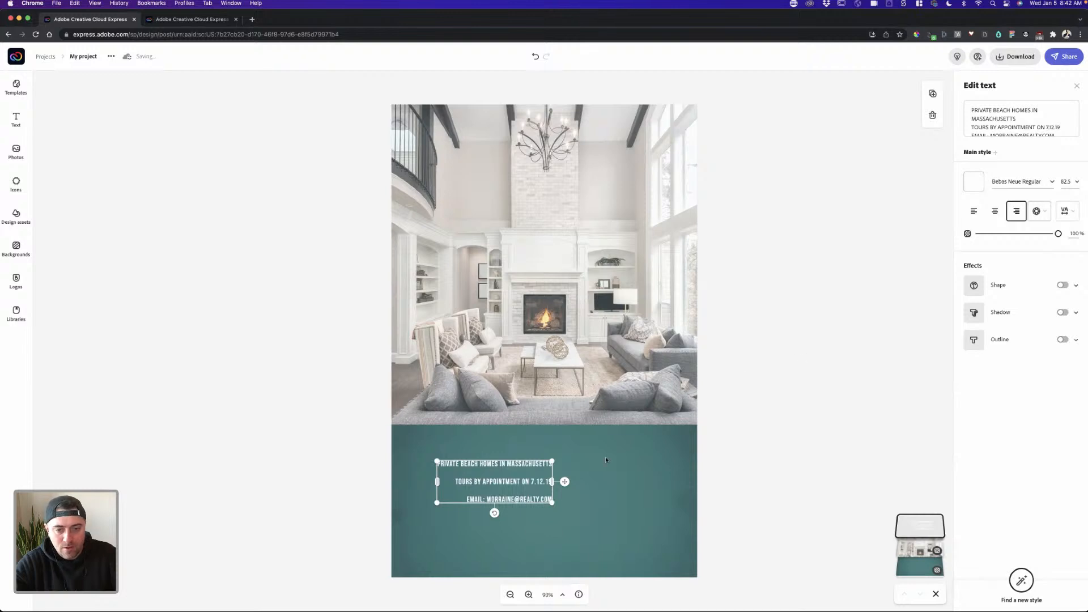
{"action": "left_click_drag", "start_coordinate": [540, 456], "coordinate": [674, 430]}
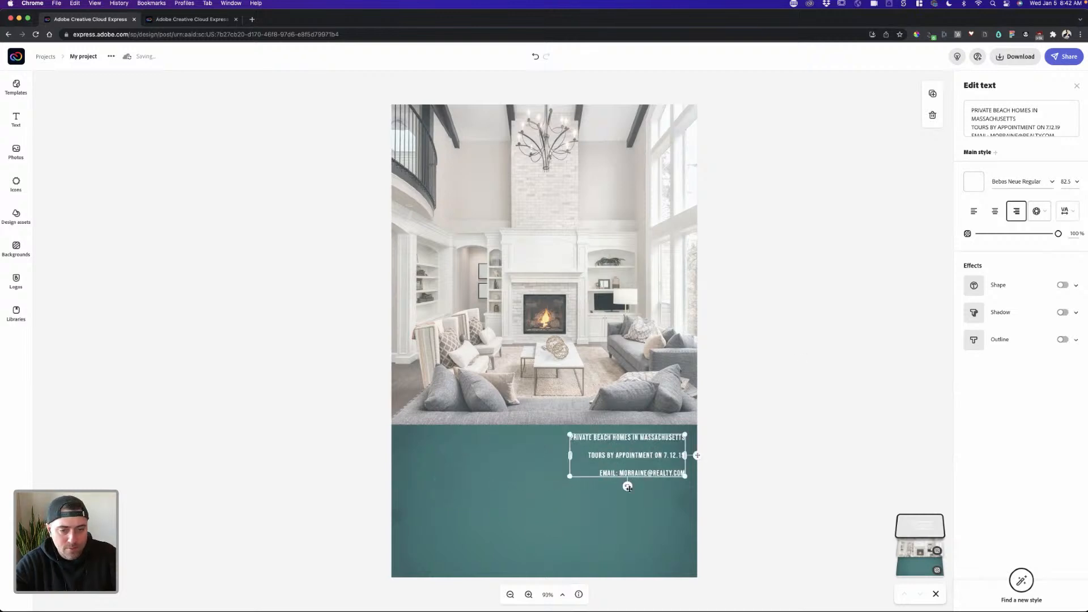
{"action": "left_click_drag", "start_coordinate": [570, 476], "coordinate": [491, 504]}
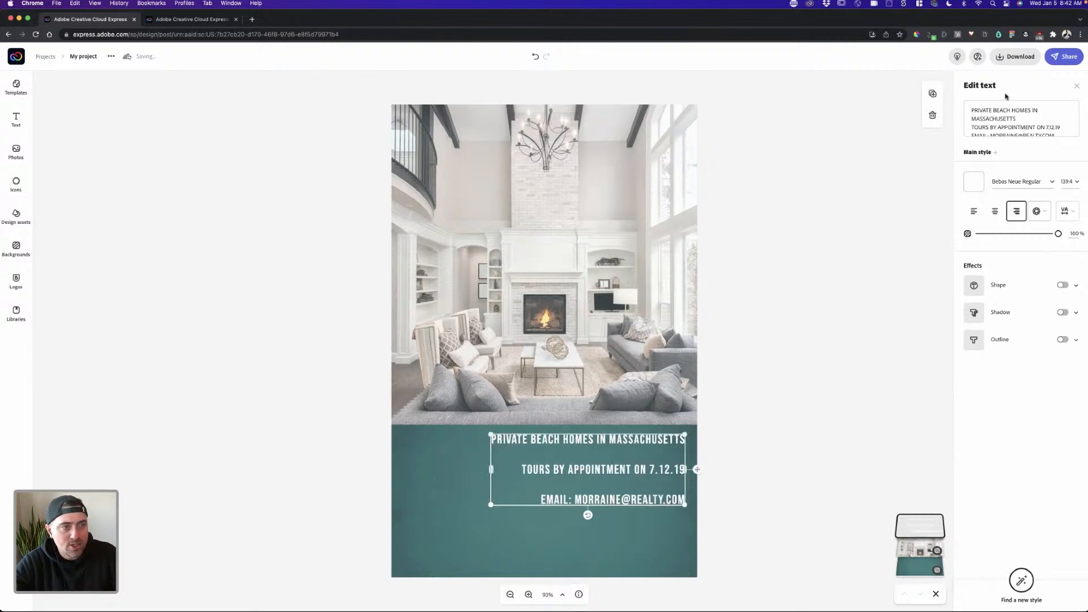
- Change the headline's first line to 'San Francisco Condos'
{"action": "left_click", "coordinate": [1031, 115]}
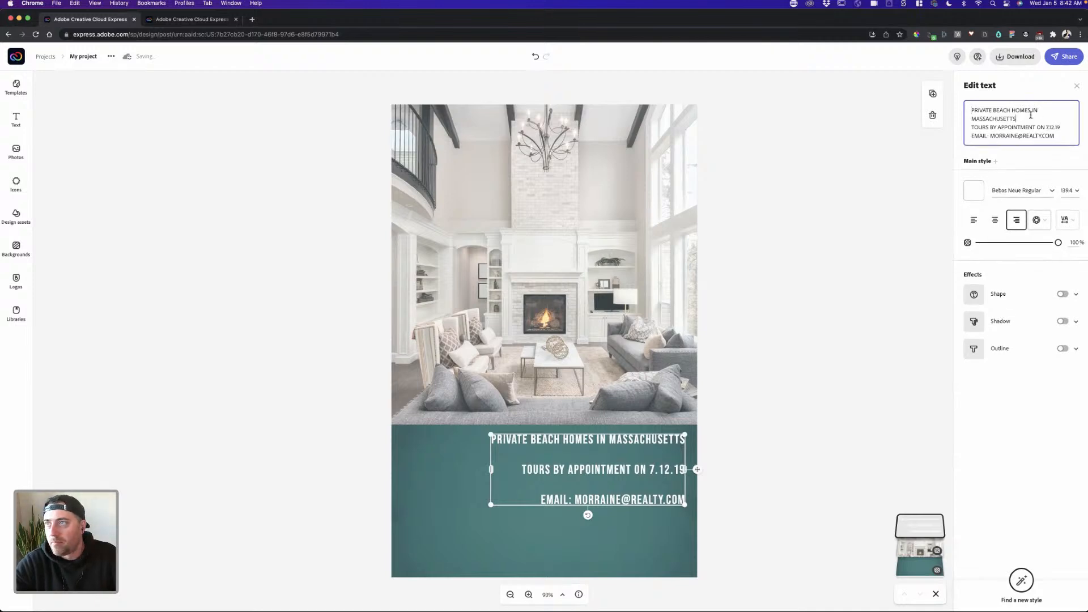
{"action": "left_click_drag", "start_coordinate": [1029, 117], "coordinate": [963, 110]}
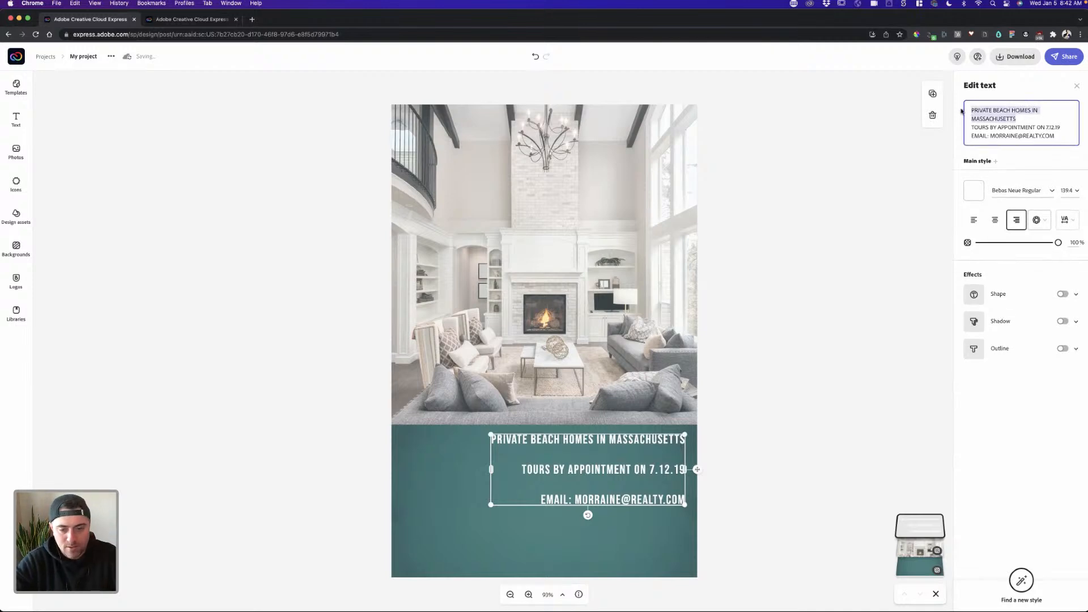
{"action": "type", "text": "San Franc"}
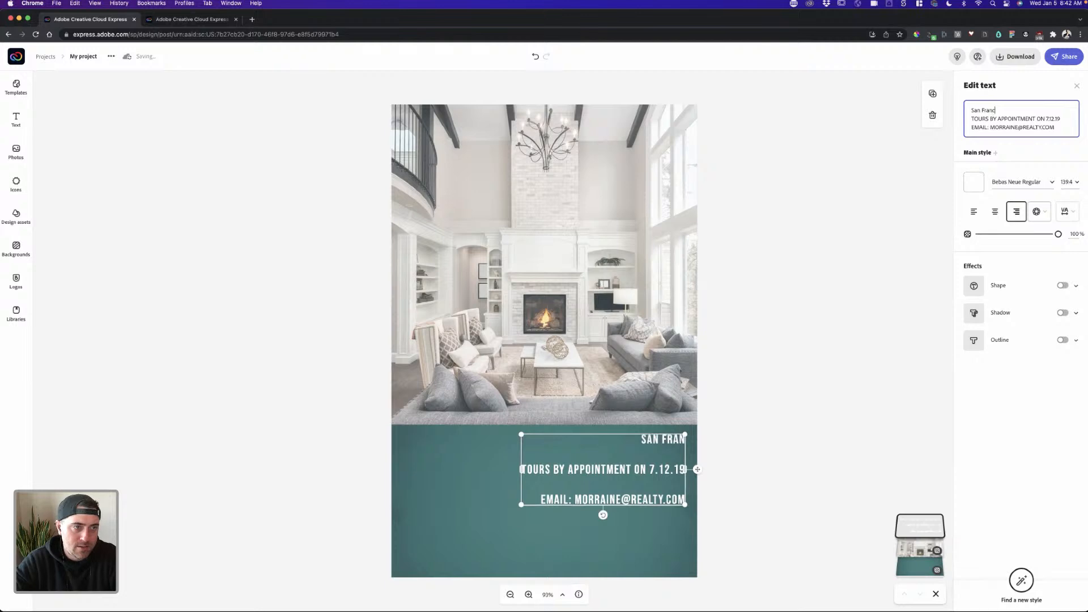
{"action": "type", "text": "isco Appartments"}
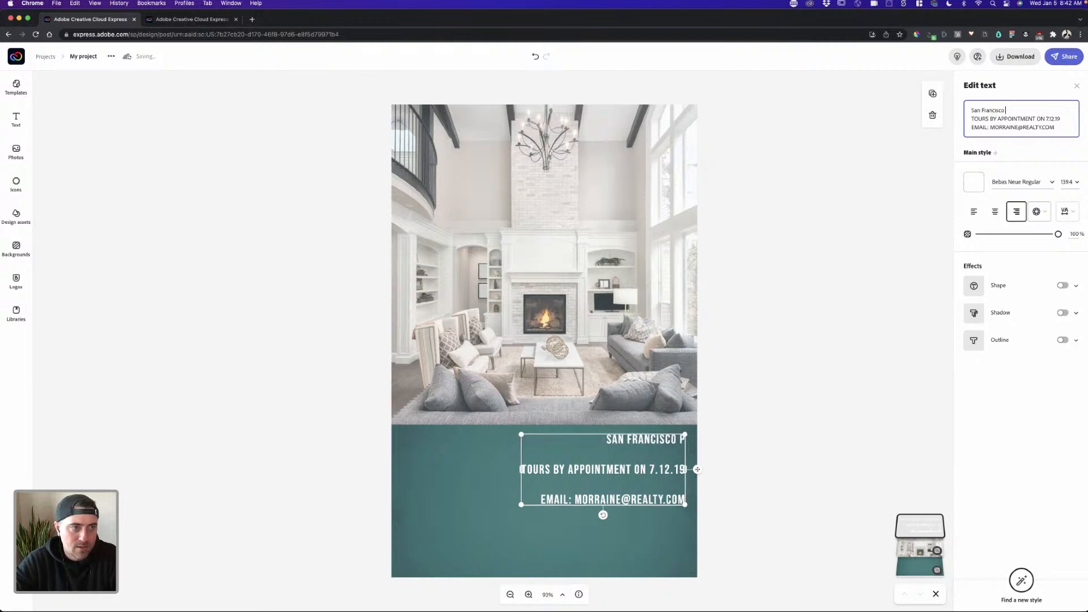
{"action": "key", "text": "BackSpace"}
{"action": "key", "text": "BackSpace"}
{"action": "key", "text": "BackSpace"}
{"action": "key", "text": "BackSpace"}
{"action": "key", "text": "BackSpace"}
{"action": "key", "text": "BackSpace"}
{"action": "key", "text": "BackSpace"}
{"action": "key", "text": "BackSpace"}
{"action": "key", "text": "BackSpace"}
{"action": "key", "text": "BackSpace"}
{"action": "key", "text": "BackSpace"}
{"action": "key", "text": "BackSpace"}
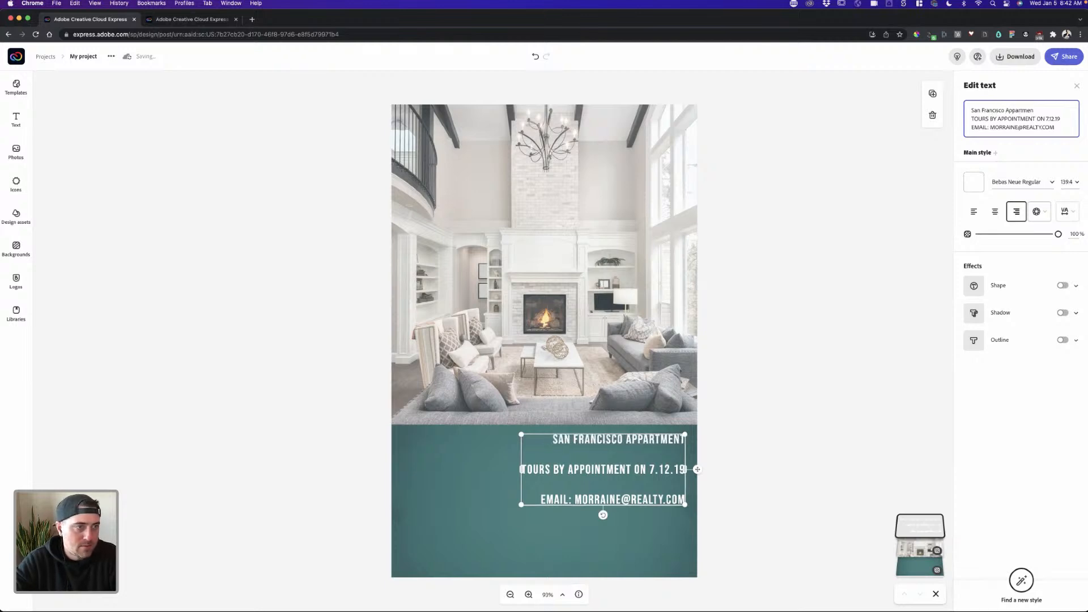
{"action": "type", "text": "C"}
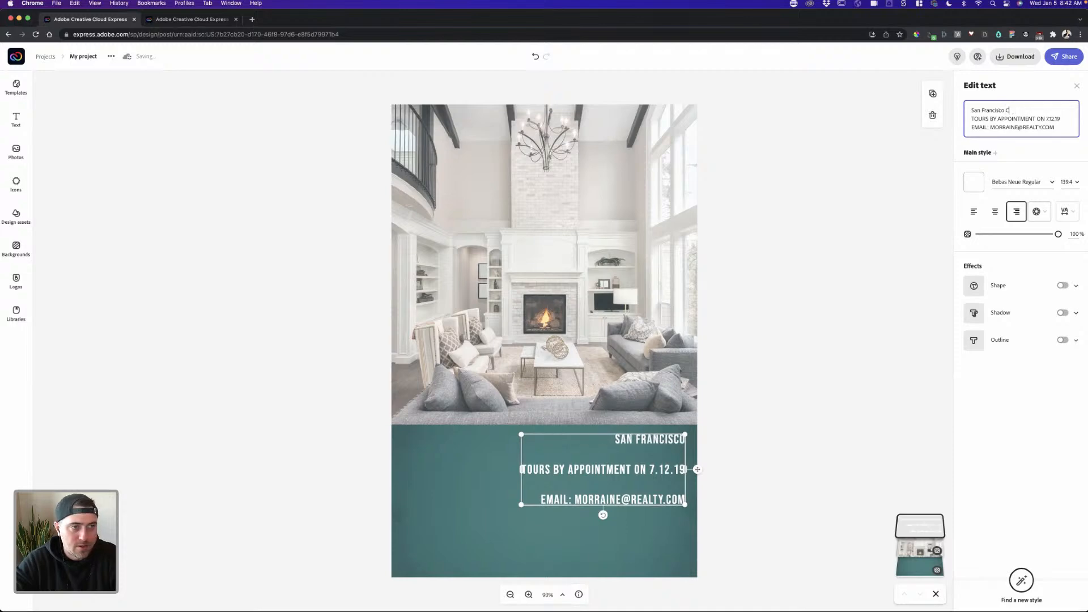
{"action": "type", "text": "ondos"}
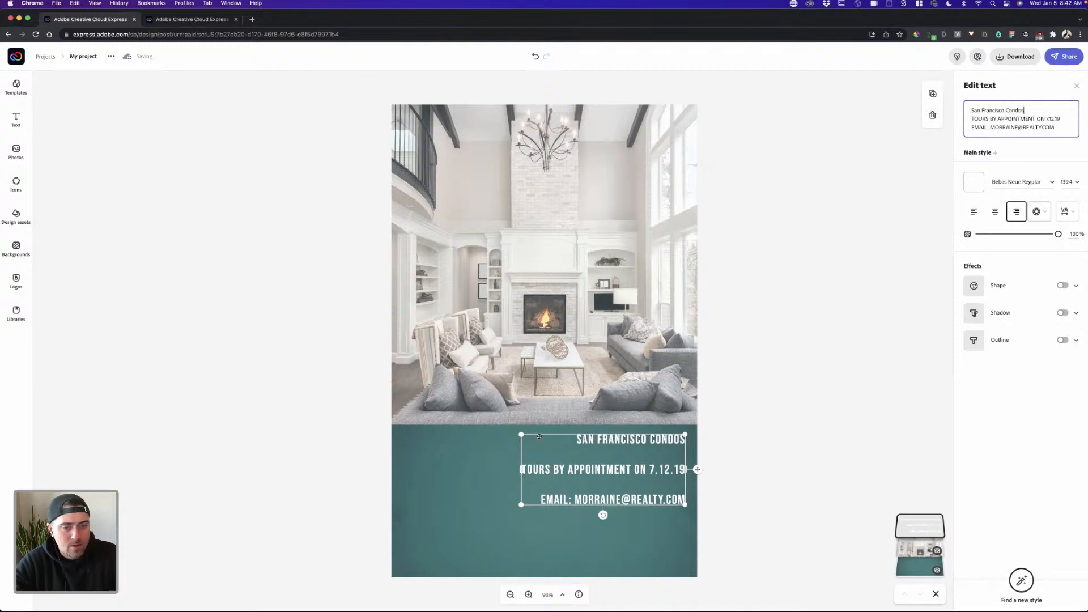
{"action": "left_click", "coordinate": [779, 417]}
- Reduce the three white text lines' line spacing from 100 to 30
{"action": "left_click", "coordinate": [636, 456]}
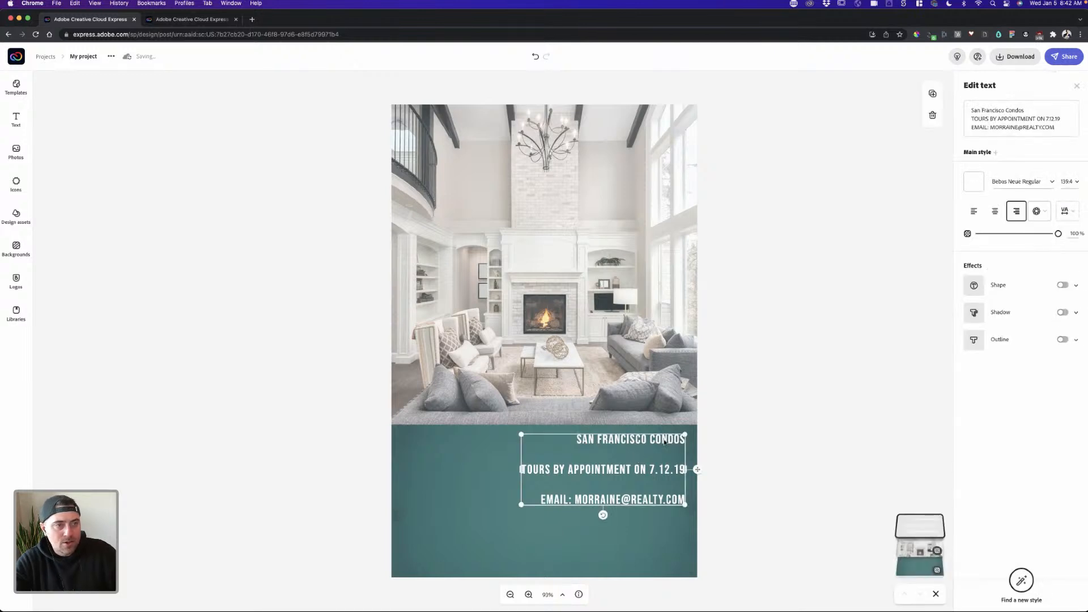
{"action": "left_click", "coordinate": [1066, 213]}
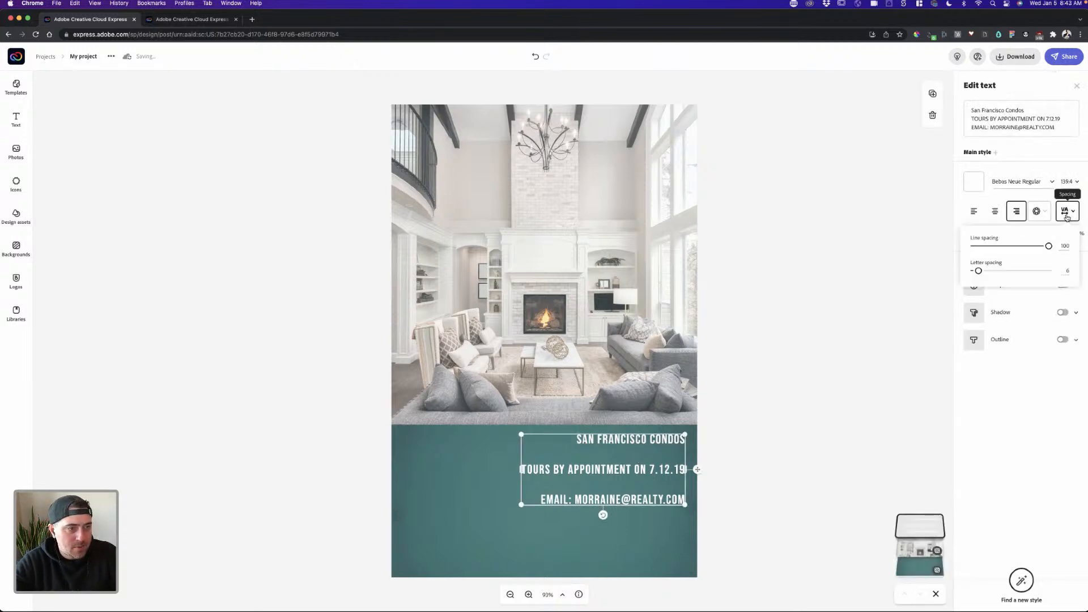
{"action": "left_click_drag", "start_coordinate": [1049, 247], "coordinate": [1078, 246]}
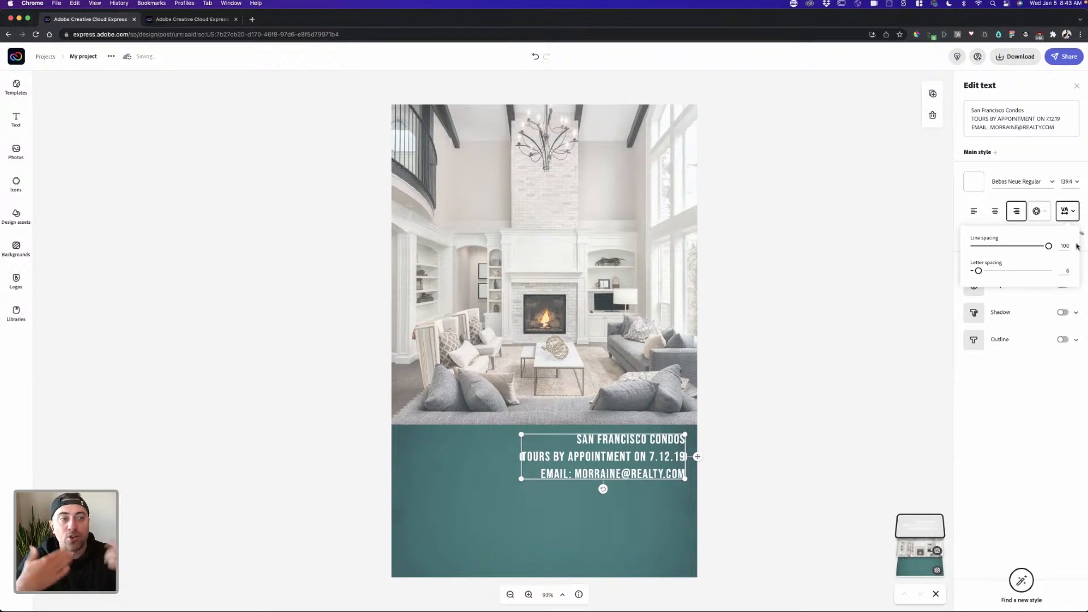
{"action": "mouse_move", "coordinate": [1048, 245]}
{"action": "left_mouse_down"}
{"action": "mouse_move", "coordinate": [1005, 247]}
{"action": "mouse_move", "coordinate": [1063, 248]}
{"action": "left_mouse_up"}
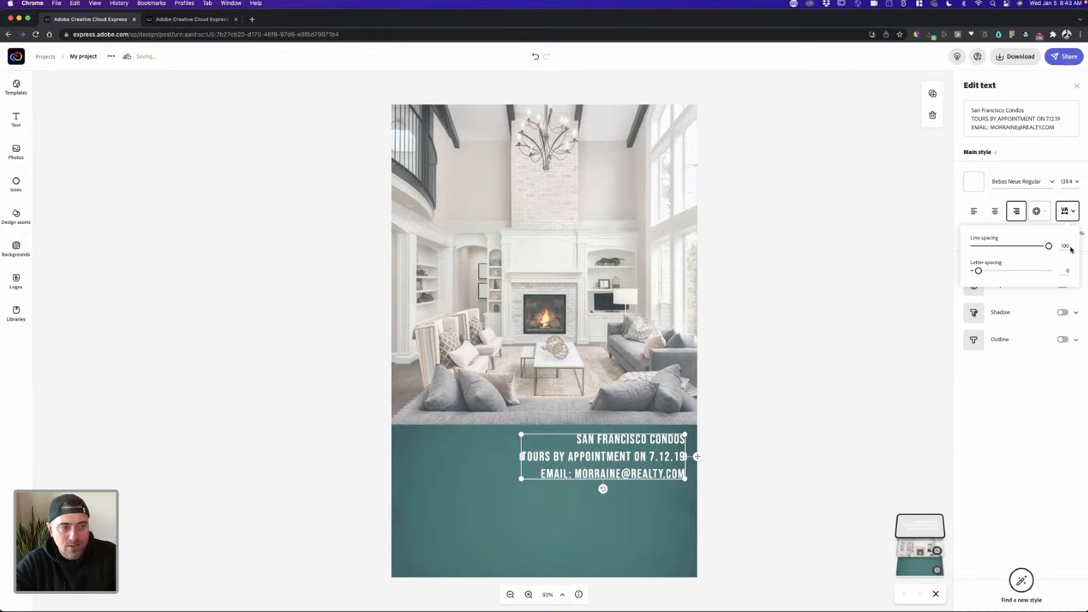
{"action": "left_click", "coordinate": [1066, 247]}
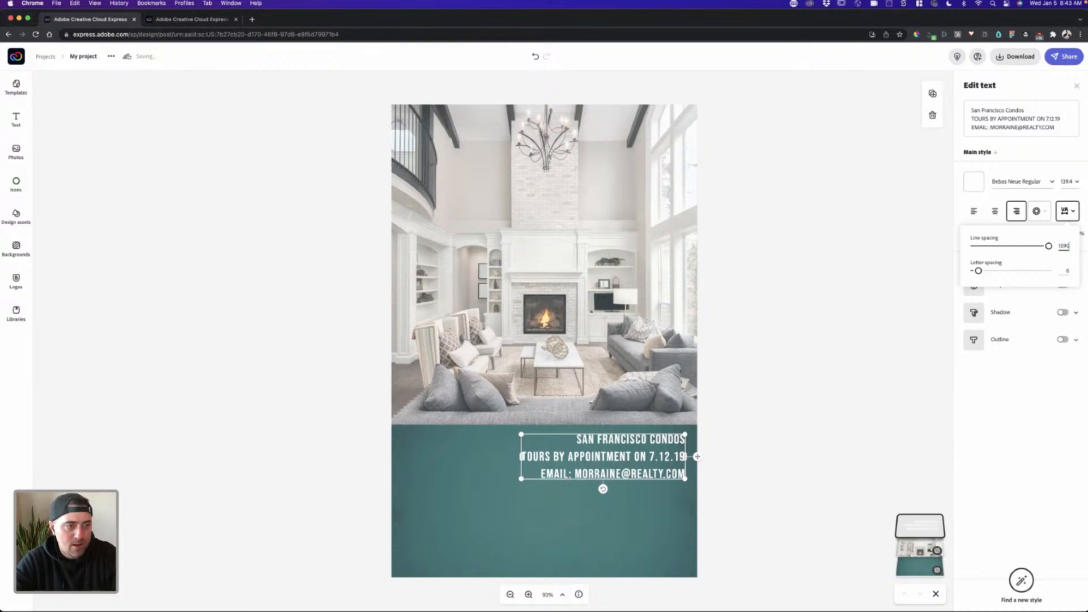
{"action": "key", "text": "Return"}
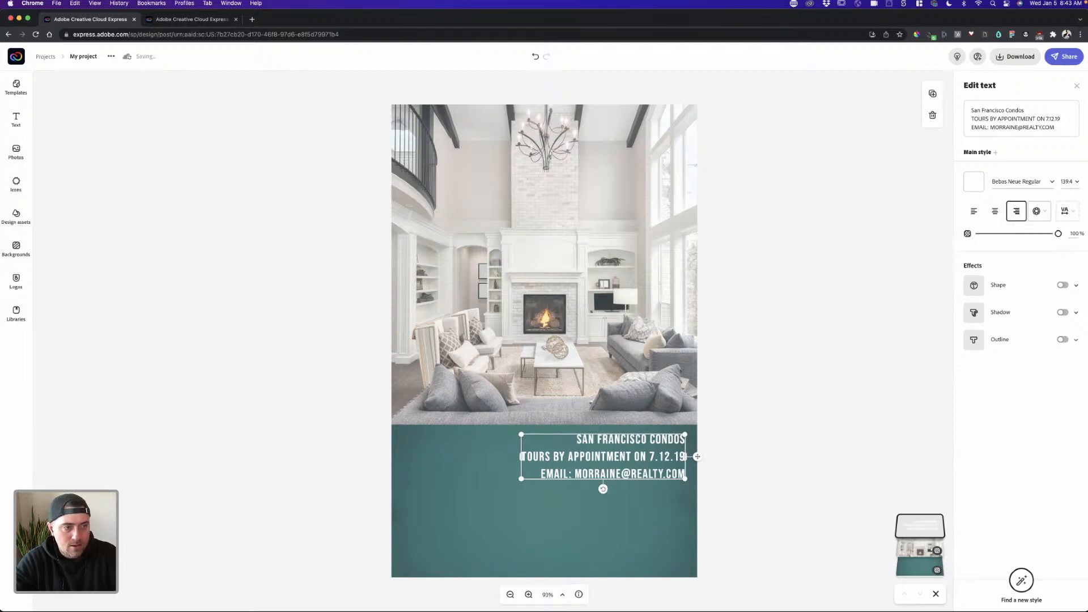
{"action": "left_click", "coordinate": [1067, 211]}
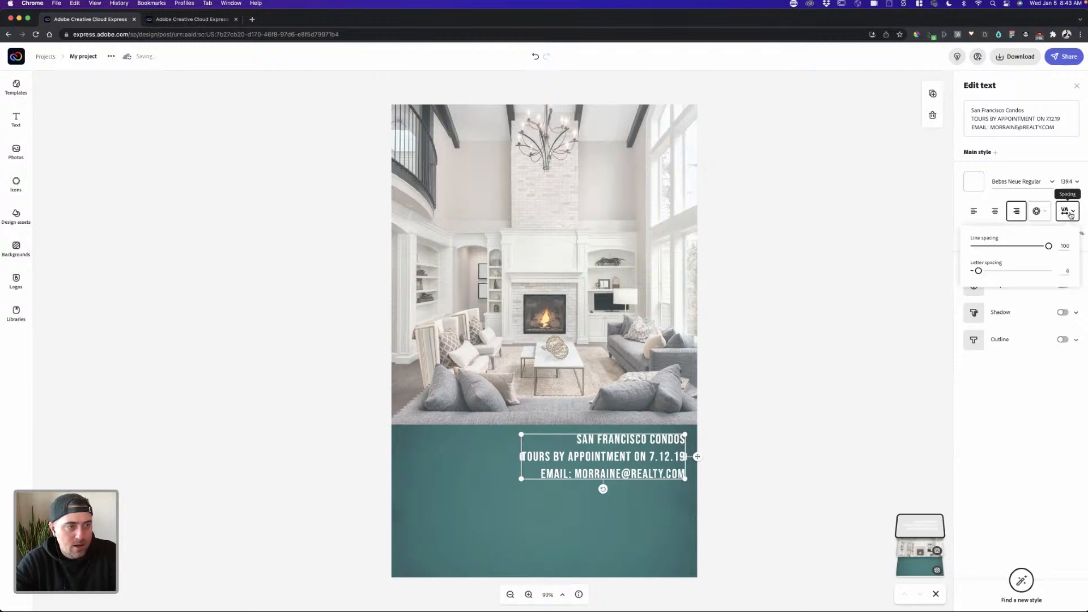
{"action": "left_click_drag", "start_coordinate": [1049, 246], "coordinate": [1022, 248]}
{"action": "left_click", "coordinate": [781, 319]}
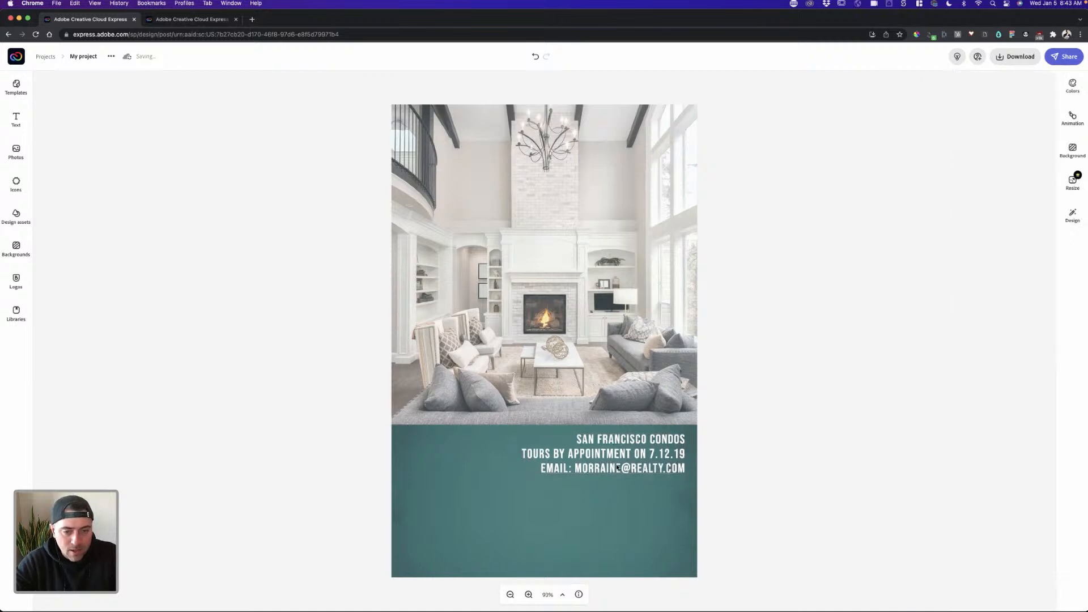
- Nudge the text block slightly lower on the flyer
{"action": "left_click", "coordinate": [618, 466]}
{"action": "left_click_drag", "start_coordinate": [641, 456], "coordinate": [642, 461]}
{"action": "left_click", "coordinate": [764, 393]}
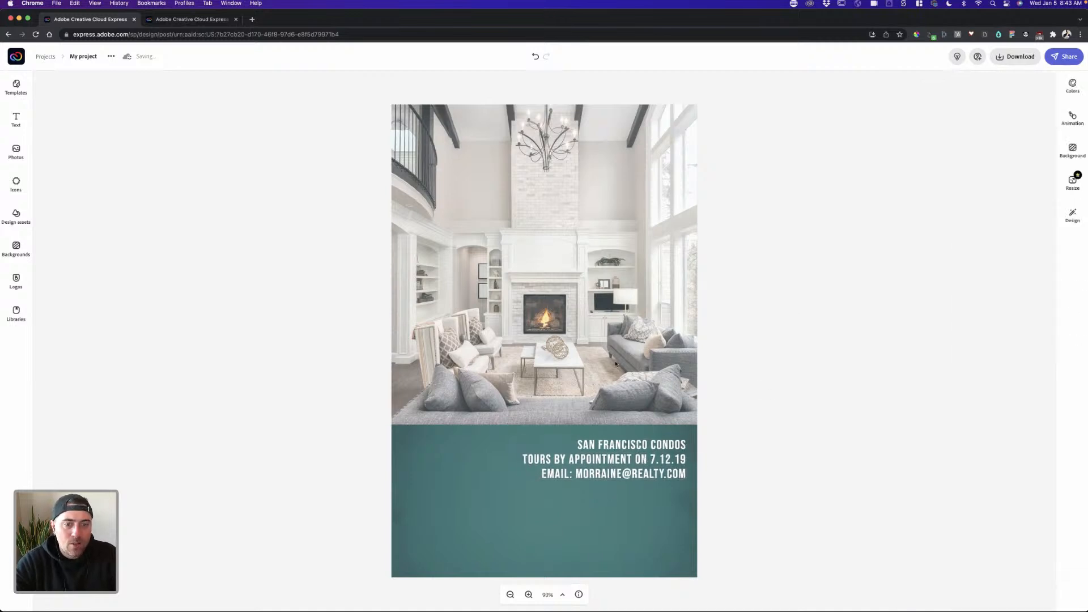
- Search stock Photos for 'home' instead of 'Beach'
{"action": "left_click", "coordinate": [23, 152]}
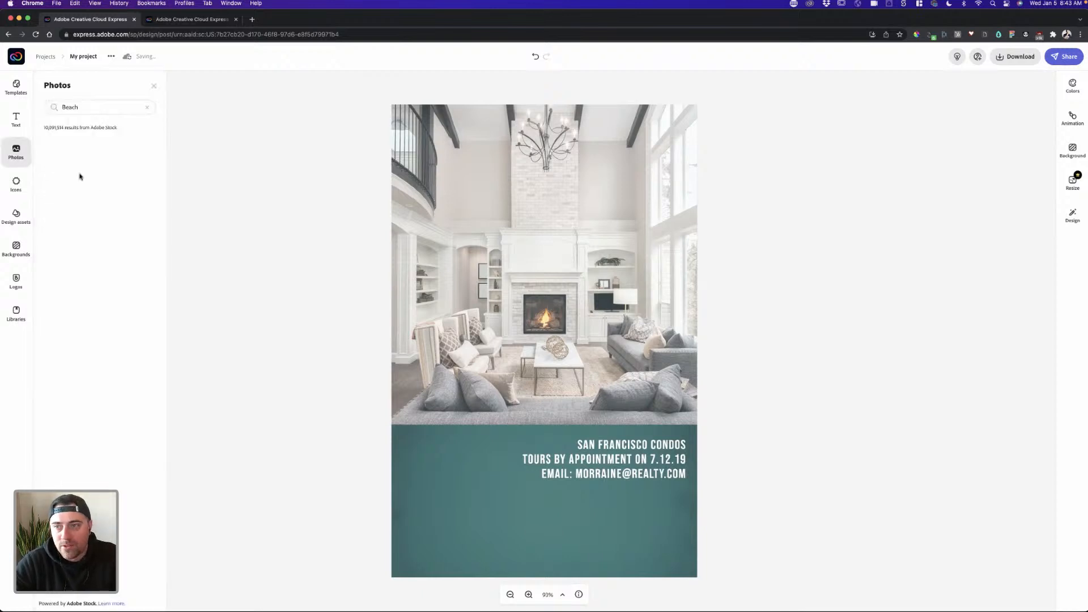
{"action": "double_click", "coordinate": [113, 107]}
{"action": "type", "text": "hom"}
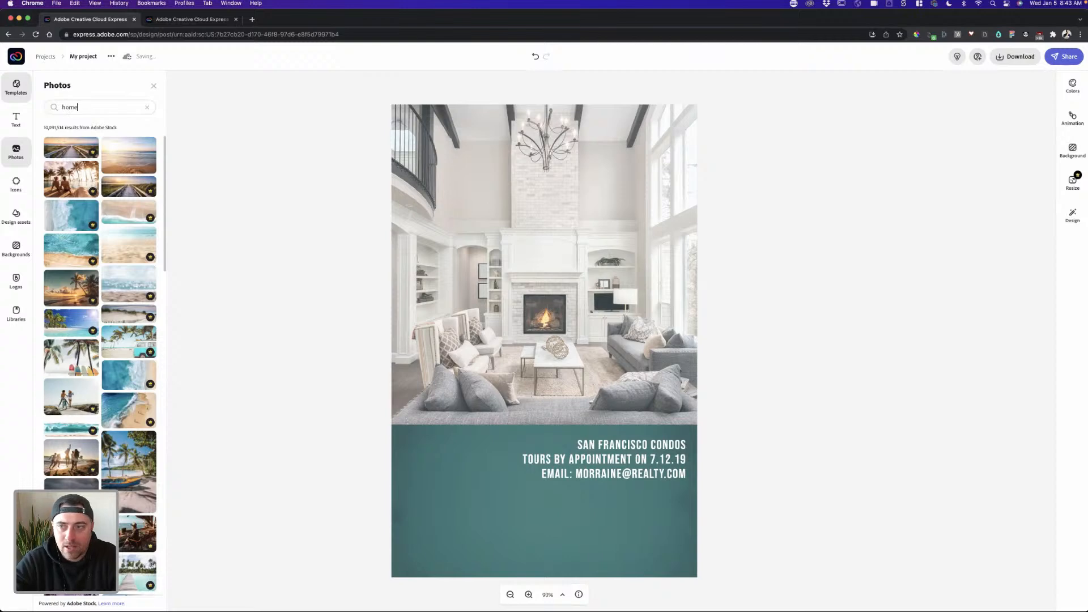
{"action": "type", "text": "e"}
{"action": "key", "text": "Return"}
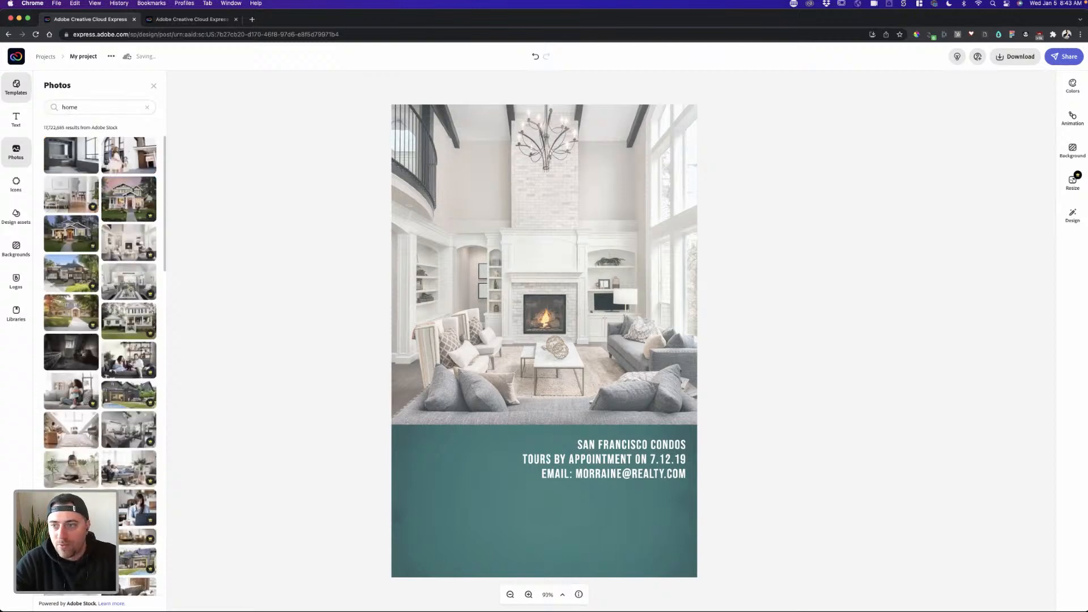
- Drag a snowy house photo from the results onto the flyer's teal band
{"action": "scroll", "coordinate": [103, 263], "scroll_direction": "down", "scroll_amount": 5}
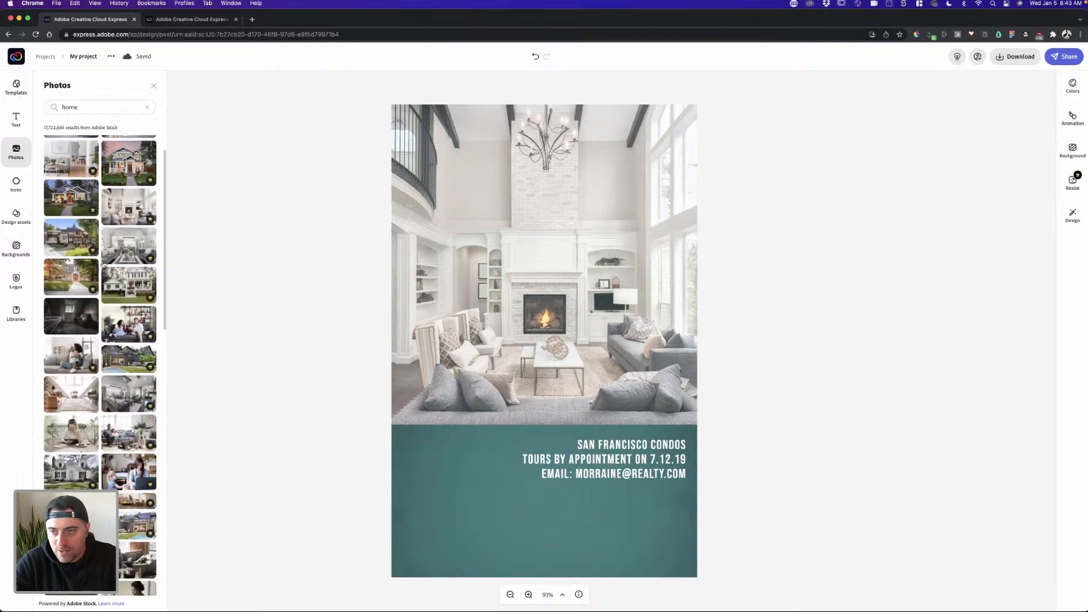
{"action": "scroll", "coordinate": [102, 264], "scroll_direction": "down", "scroll_amount": 5}
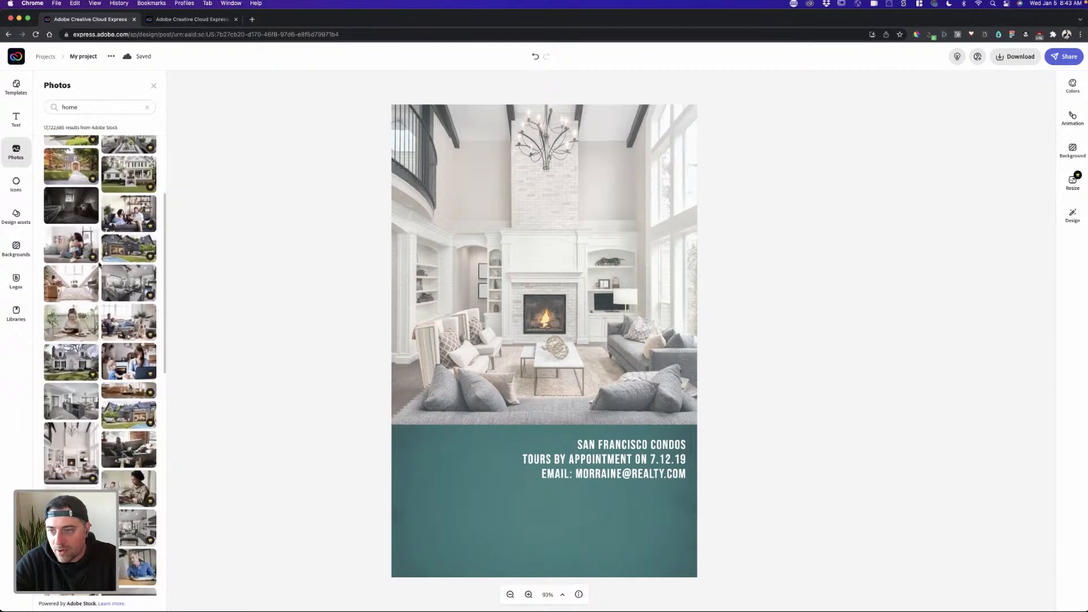
{"action": "scroll", "coordinate": [100, 264], "scroll_direction": "down", "scroll_amount": 6}
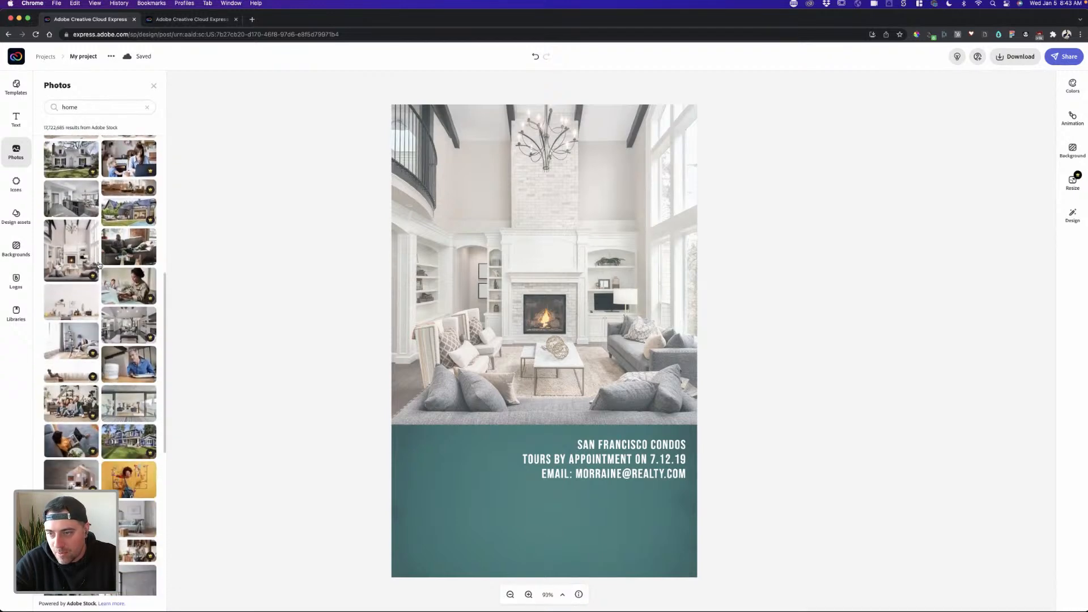
{"action": "scroll", "coordinate": [99, 265], "scroll_direction": "down", "scroll_amount": 5}
{"action": "scroll", "coordinate": [98, 265], "scroll_direction": "down", "scroll_amount": 6}
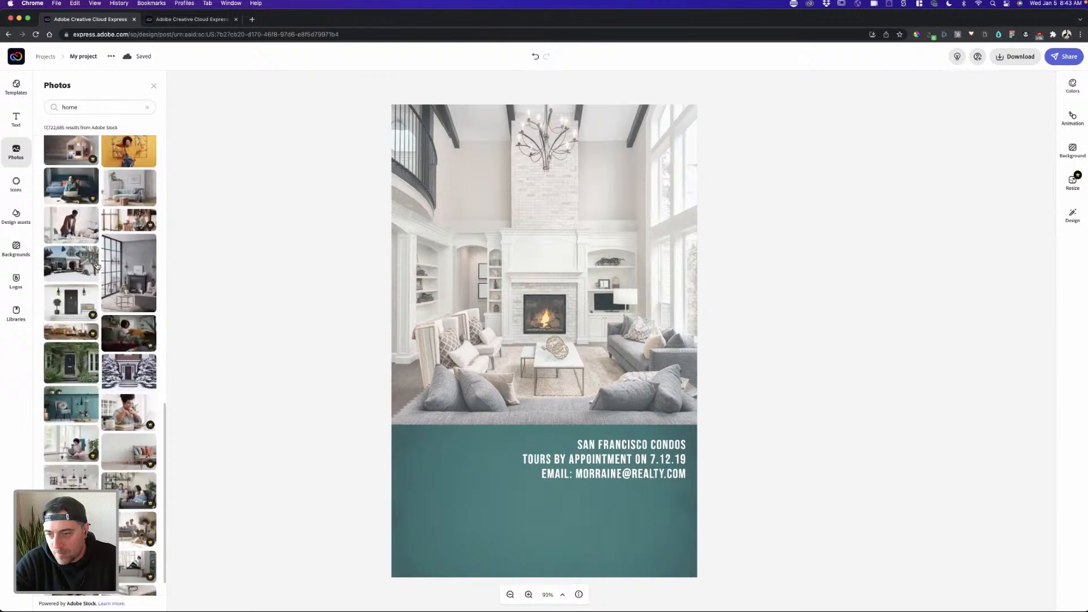
{"action": "scroll", "coordinate": [110, 420], "scroll_direction": "down", "scroll_amount": 1}
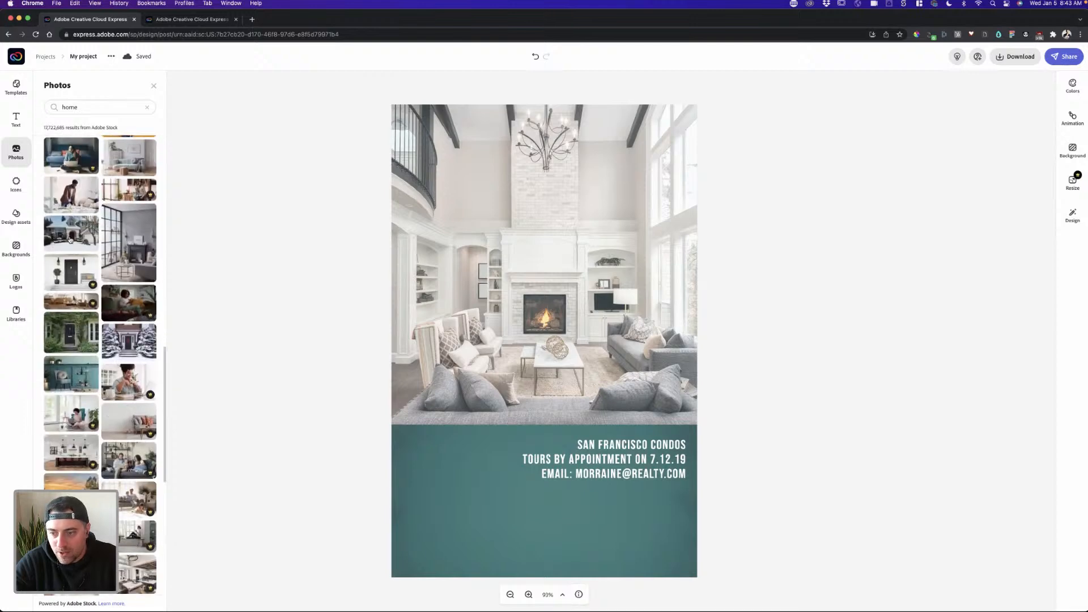
{"action": "left_click_drag", "start_coordinate": [71, 239], "coordinate": [440, 420]}
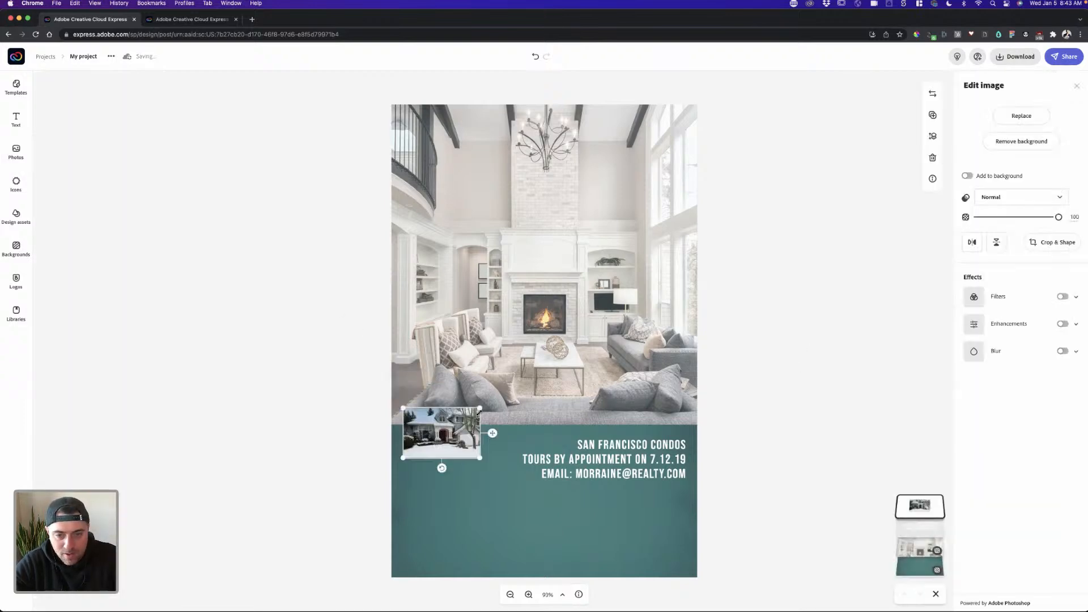
- Shrink the snowy house photo and move it to the page's lower left
{"action": "left_click_drag", "start_coordinate": [679, 311], "coordinate": [627, 269]}
{"action": "left_click_drag", "start_coordinate": [407, 245], "coordinate": [546, 333]}
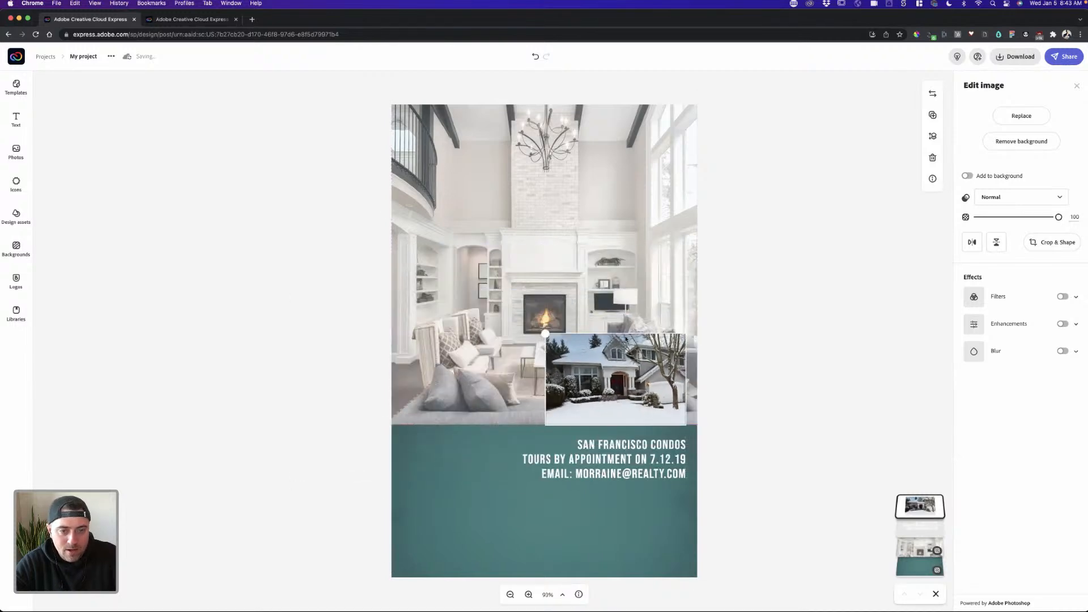
{"action": "left_click_drag", "start_coordinate": [638, 351], "coordinate": [476, 438]}
- Shrink the text, move it onto the teal area below the house, and left-align it
{"action": "left_click", "coordinate": [603, 459]}
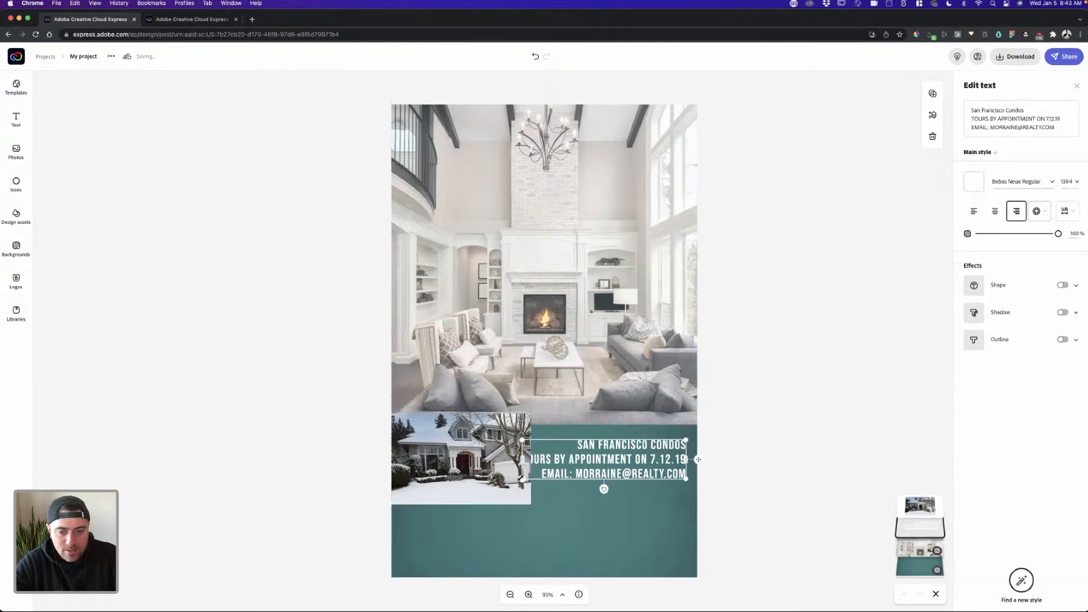
{"action": "left_click_drag", "start_coordinate": [522, 480], "coordinate": [569, 468]}
{"action": "left_click_drag", "start_coordinate": [648, 455], "coordinate": [650, 464]}
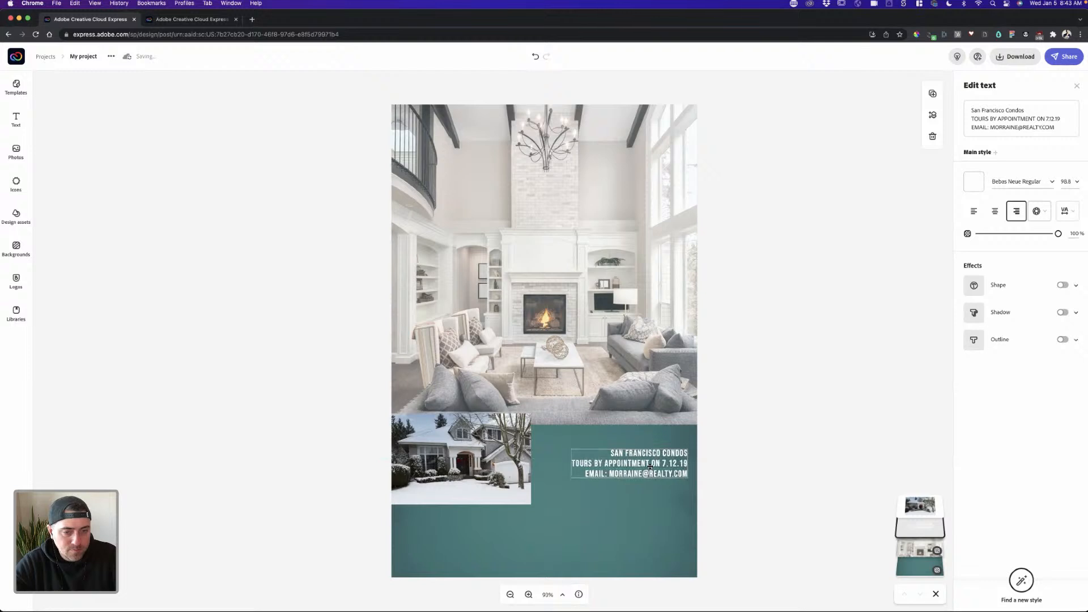
{"action": "left_click", "coordinate": [766, 418]}
{"action": "left_click_drag", "start_coordinate": [512, 441], "coordinate": [585, 375]}
{"action": "left_click_drag", "start_coordinate": [630, 464], "coordinate": [436, 535]}
{"action": "left_click", "coordinate": [974, 211]}
- Enlarge the snowy house photo slightly
{"action": "left_click", "coordinate": [772, 446]}
{"action": "left_click", "coordinate": [555, 449]}
{"action": "left_click_drag", "start_coordinate": [585, 501], "coordinate": [577, 474]}
- Raise the snowy house photo slightly on the flyer
{"action": "left_click", "coordinate": [792, 401]}
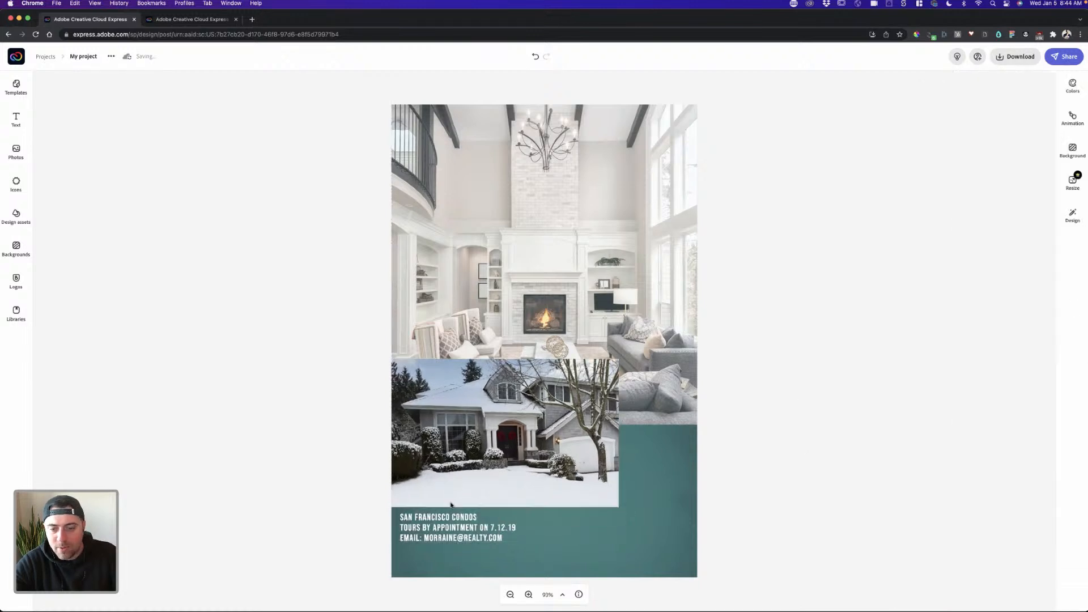
{"action": "left_click_drag", "start_coordinate": [474, 505], "coordinate": [473, 494]}
{"action": "left_click", "coordinate": [738, 400]}
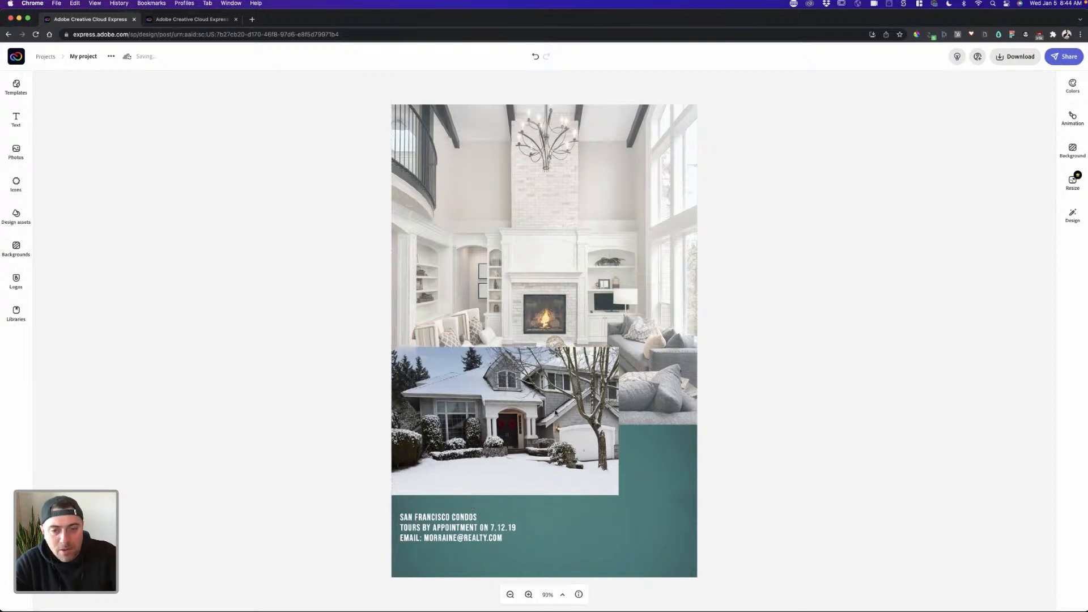
{"action": "left_click", "coordinate": [556, 413]}
{"action": "left_click", "coordinate": [765, 361]}
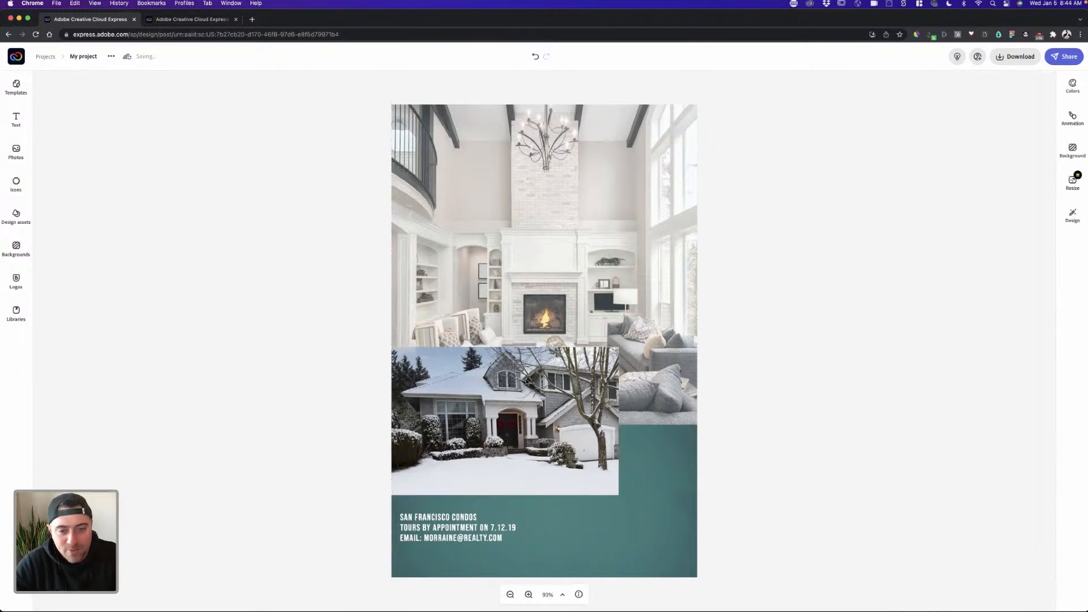
{"action": "left_click", "coordinate": [527, 381]}
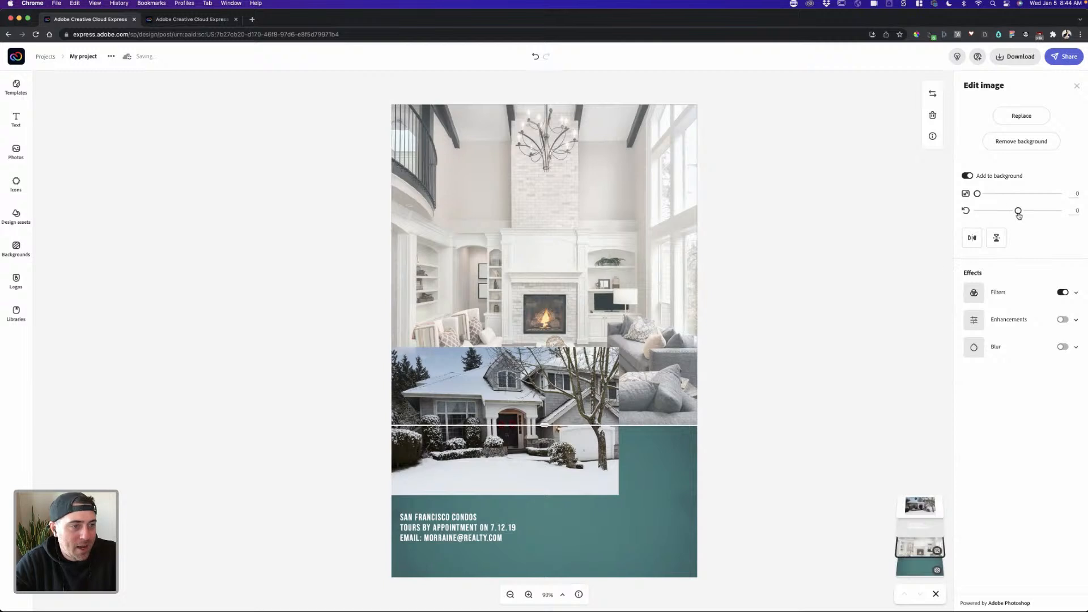
{"action": "left_click", "coordinate": [881, 218]}
{"action": "left_click", "coordinate": [644, 434]}
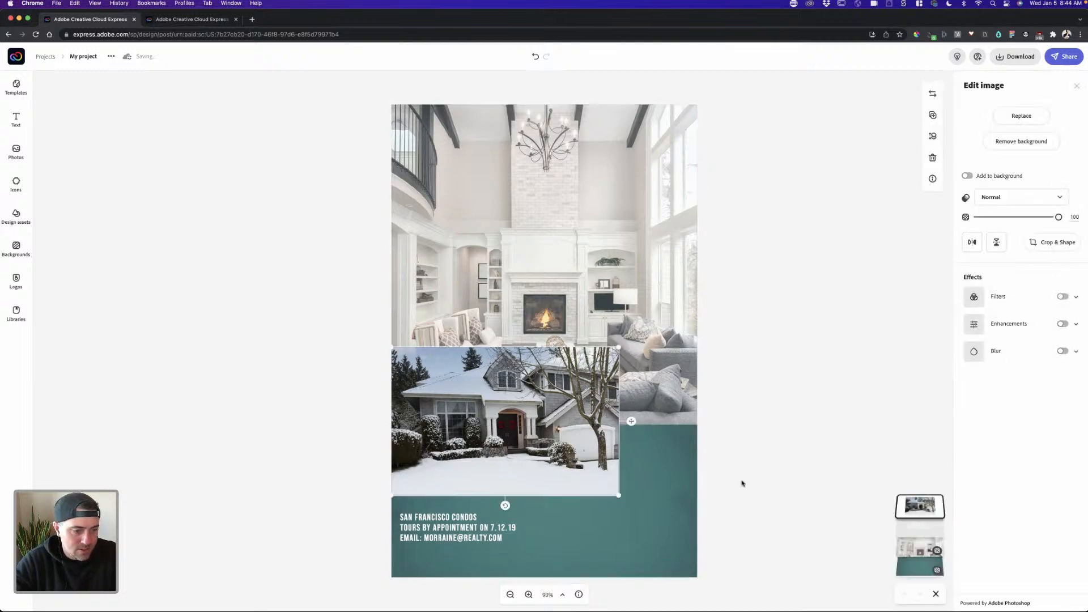
- Enlarge the contact details text from size 138 to 155.6
{"action": "left_click", "coordinate": [543, 523]}
{"action": "left_click", "coordinate": [483, 528]}
{"action": "left_click_drag", "start_coordinate": [516, 542], "coordinate": [527, 536]}
{"action": "left_click", "coordinate": [756, 471]}
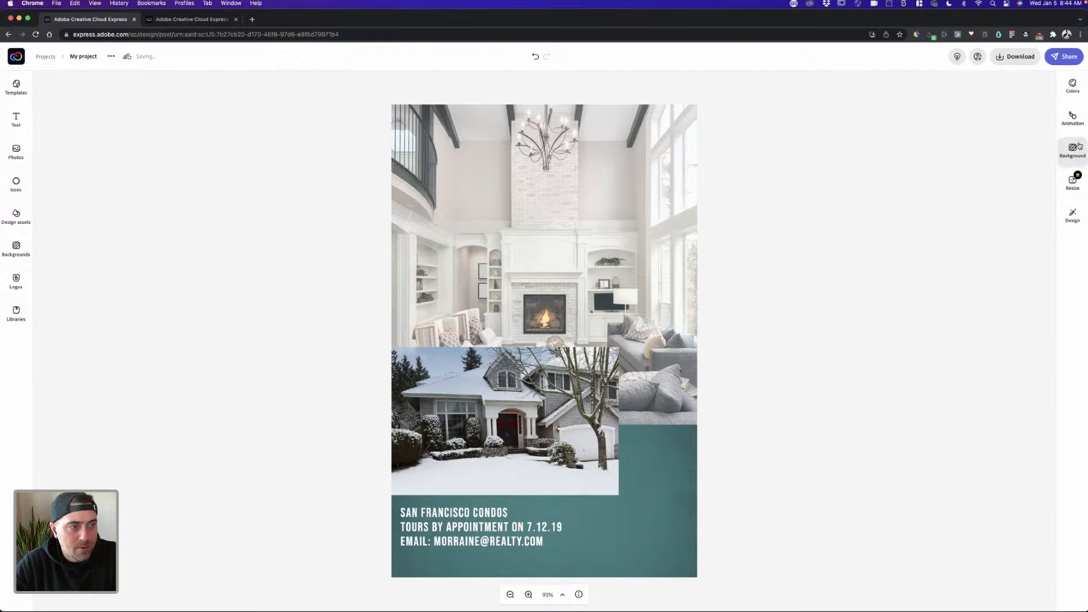
{"action": "left_click", "coordinate": [479, 533]}
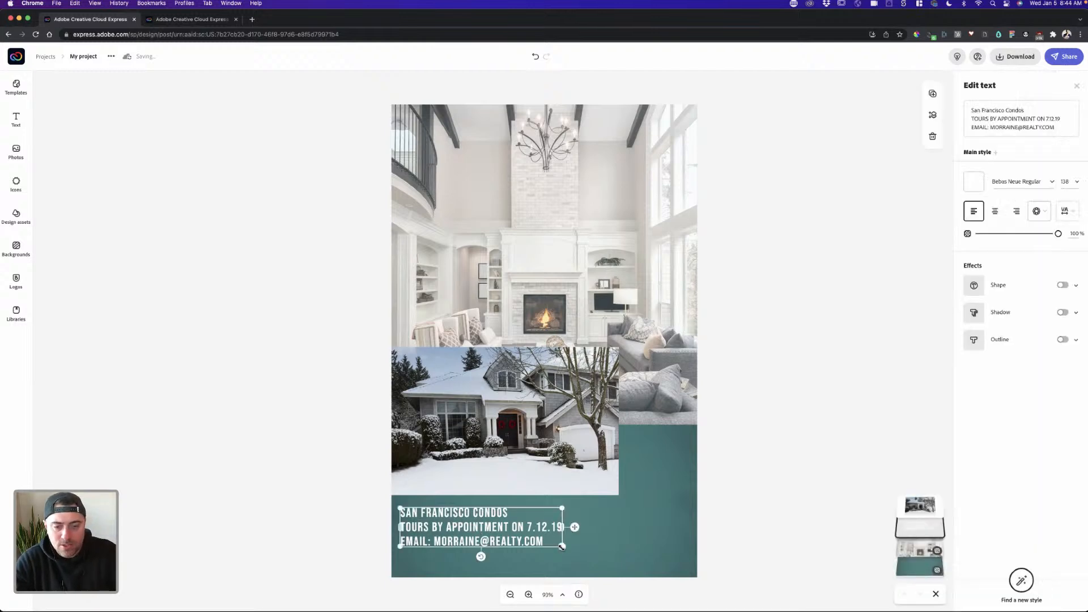
{"action": "left_click_drag", "start_coordinate": [562, 547], "coordinate": [582, 551]}
- Nudge the house photo up a little more
{"action": "left_click", "coordinate": [514, 503]}
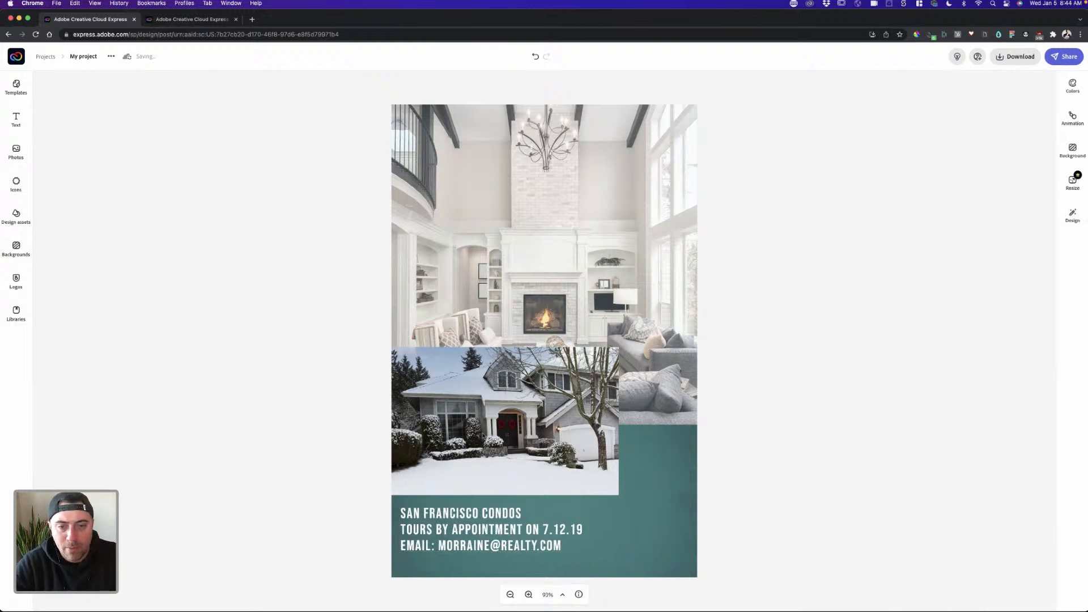
{"action": "left_click_drag", "start_coordinate": [513, 473], "coordinate": [514, 464]}
{"action": "left_click", "coordinate": [673, 292]}
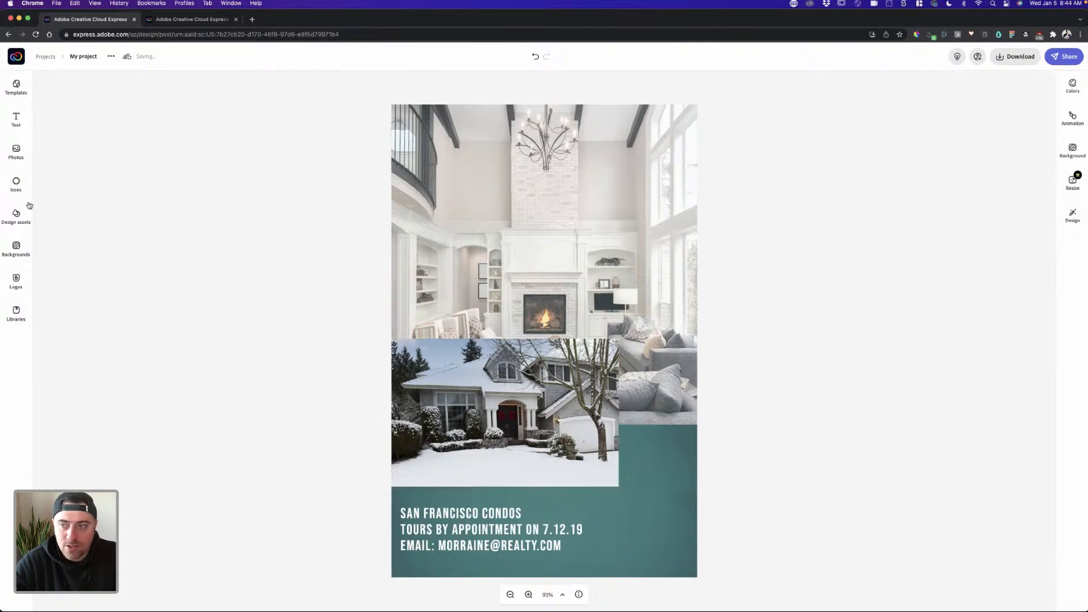
{"action": "left_click", "coordinate": [17, 222]}
- Search the Icons assets for 'square' shapes
{"action": "left_click", "coordinate": [98, 107]}
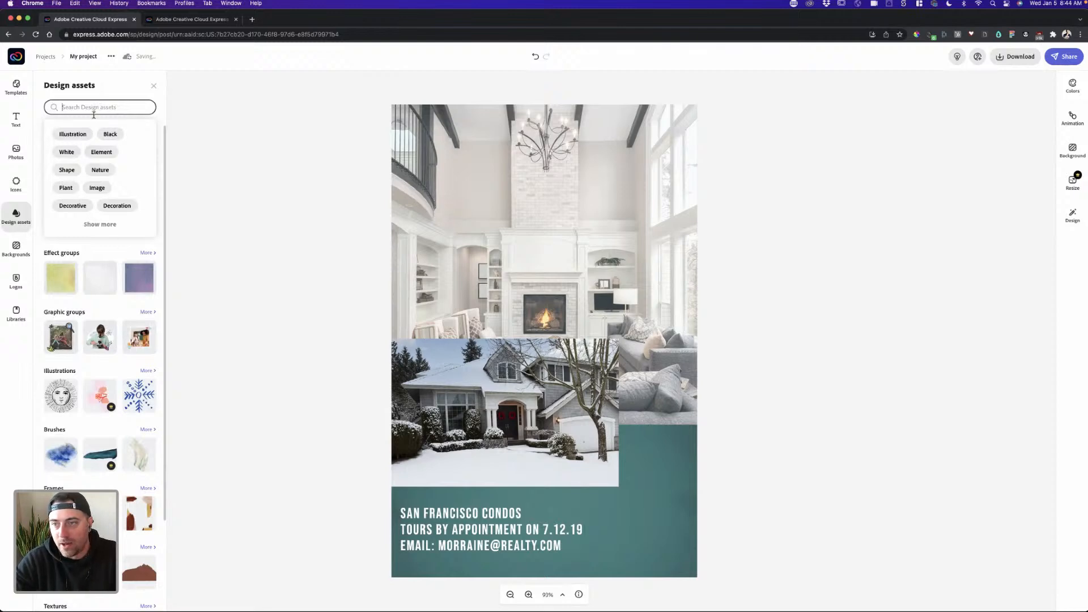
{"action": "type", "text": "l"}
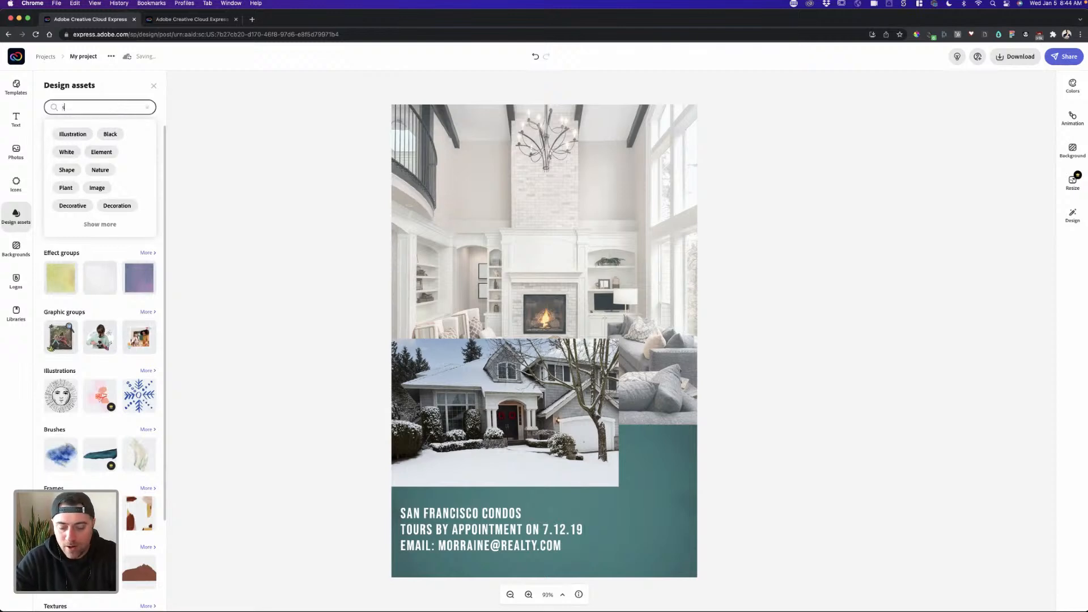
{"action": "type", "text": "quare"}
{"action": "key", "text": "Return"}
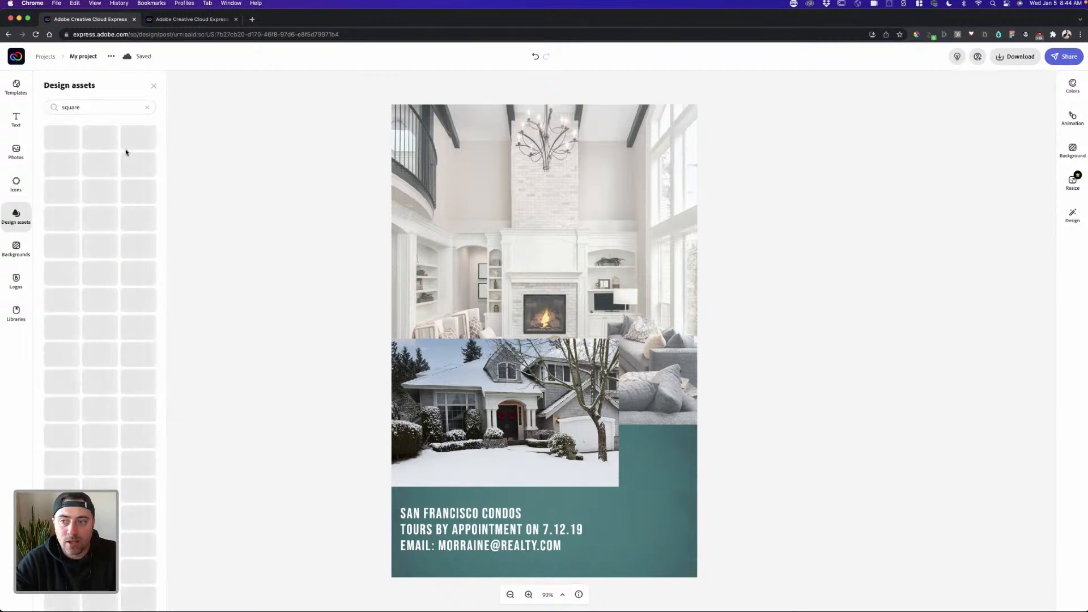
{"action": "left_click", "coordinate": [15, 182]}
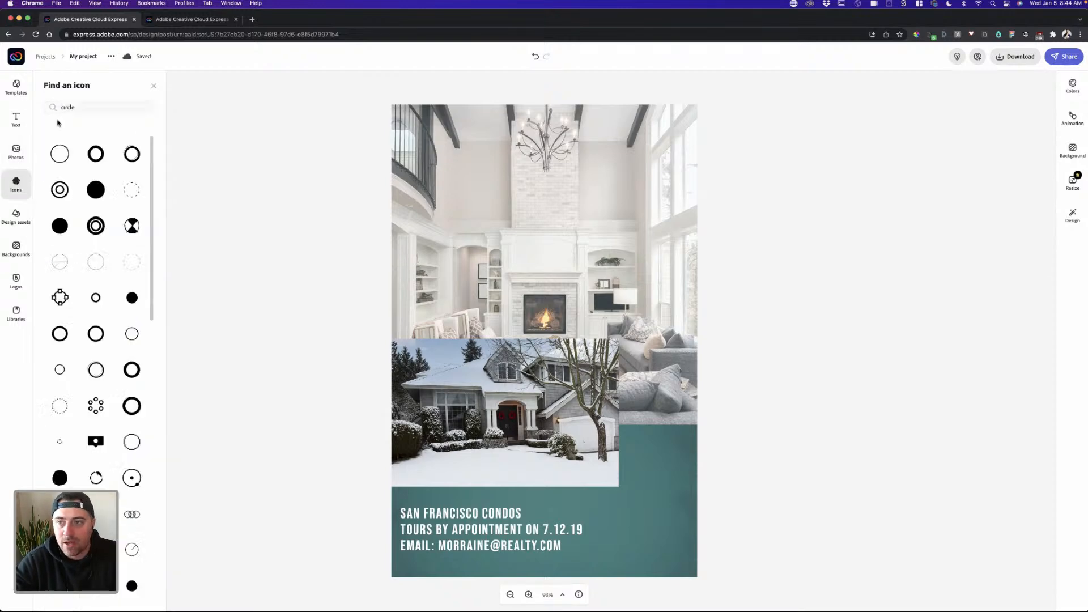
{"action": "left_click", "coordinate": [85, 105]}
{"action": "type", "text": "singer"}
{"action": "key", "text": "Return"}
{"action": "double_click", "coordinate": [85, 106]}
{"action": "type", "text": "s"}
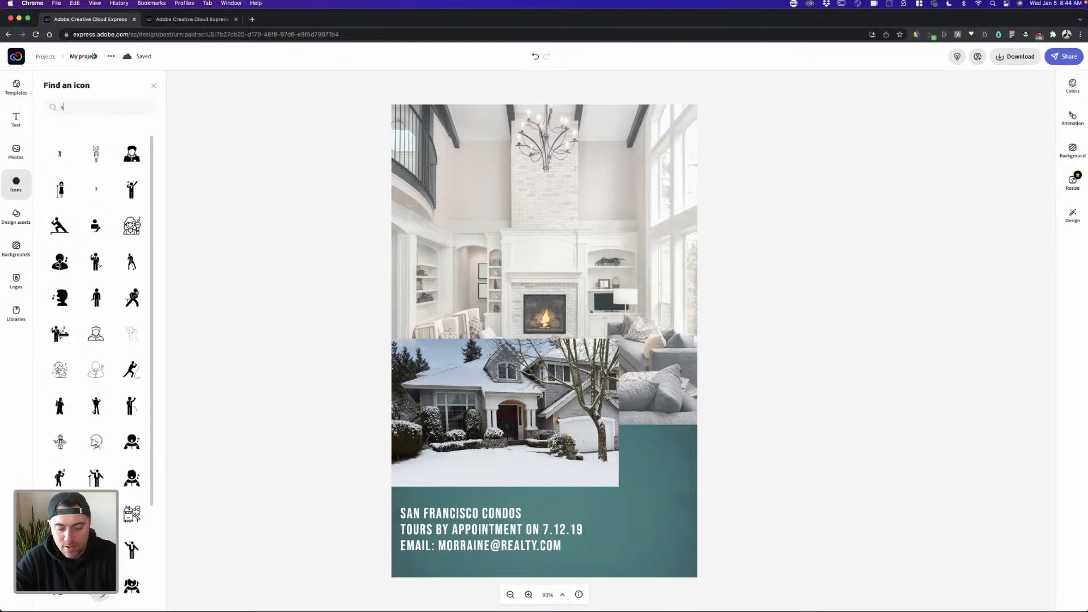
{"action": "type", "text": "quare"}
{"action": "key", "text": "Return"}
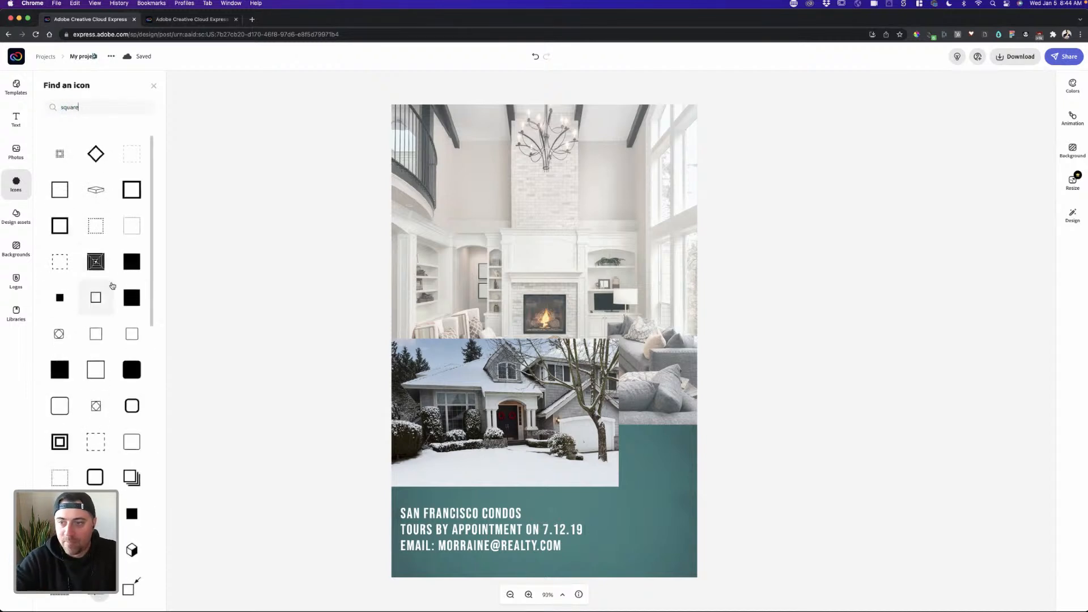
- Add a solid square to the flyer and colour it yellow #FFDF73
{"action": "left_click_drag", "start_coordinate": [141, 268], "coordinate": [513, 322]}
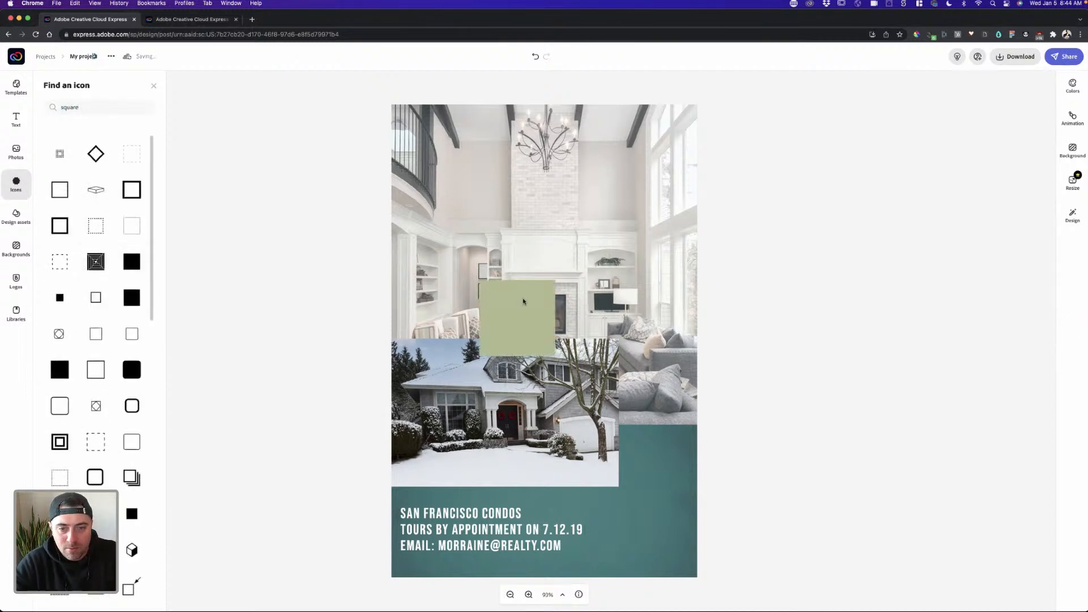
{"action": "left_click", "coordinate": [974, 137]}
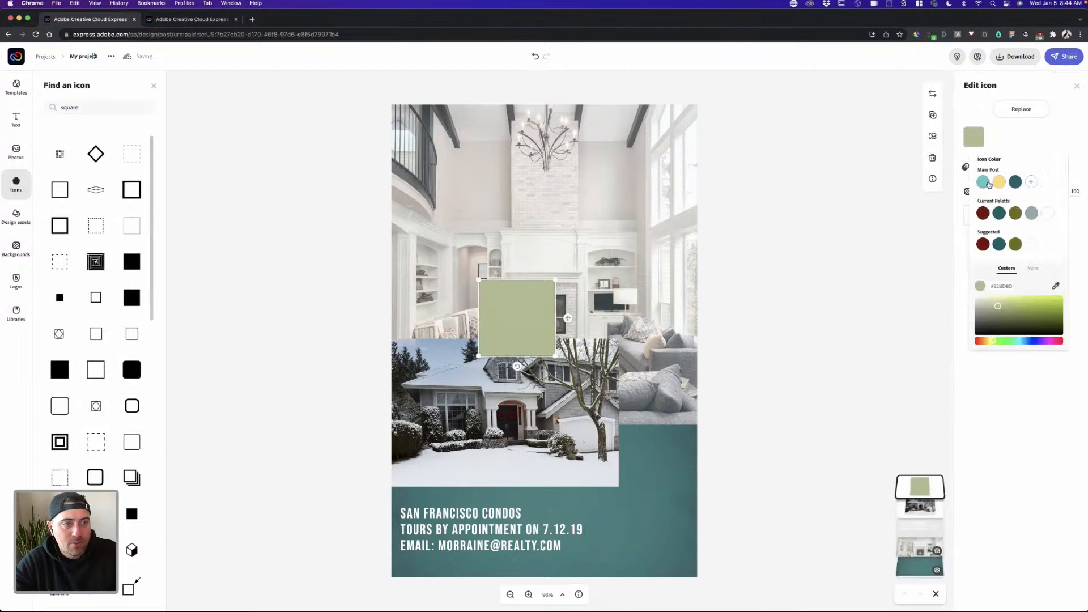
{"action": "left_click", "coordinate": [1015, 181]}
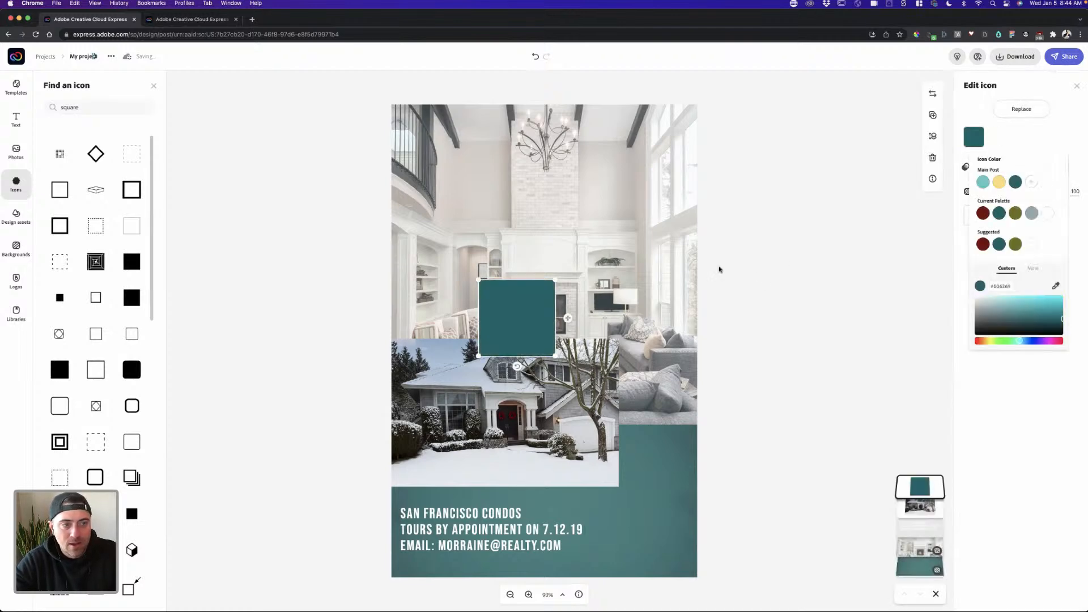
{"action": "left_click", "coordinate": [1003, 183]}
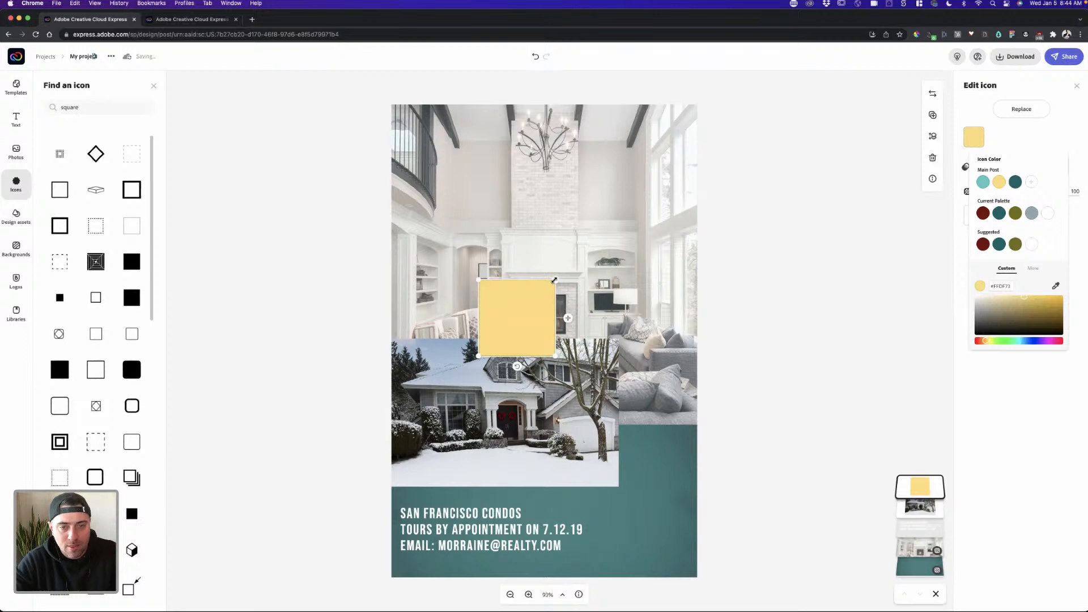
- Size the yellow rectangle behind the house photo, aligned to the left edge and photo's bottom
{"action": "left_click_drag", "start_coordinate": [555, 279], "coordinate": [740, 246]}
{"action": "left_click_drag", "start_coordinate": [658, 278], "coordinate": [608, 273]}
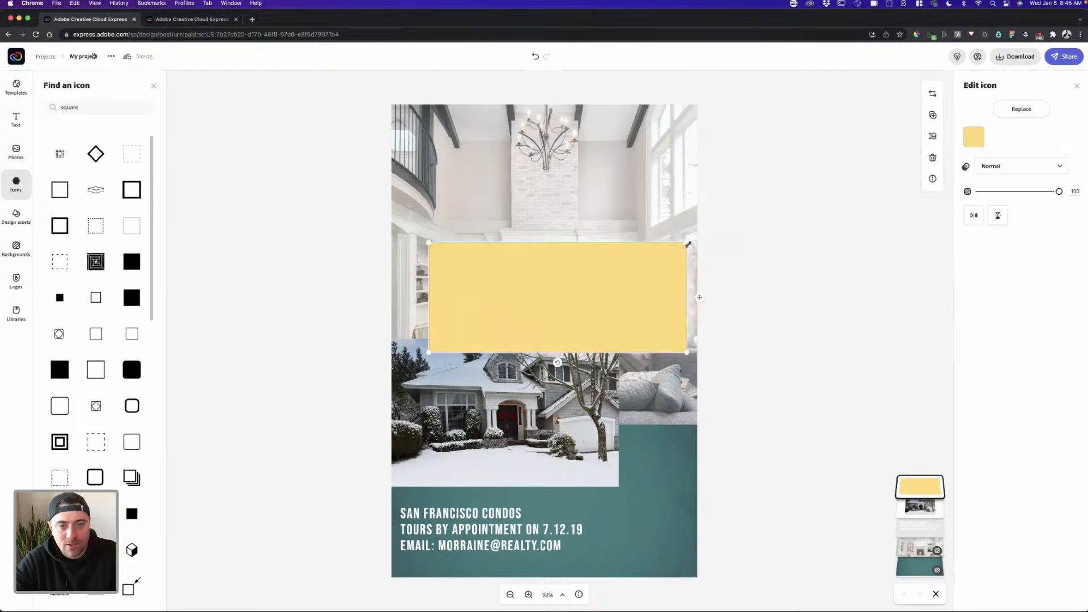
{"action": "left_click_drag", "start_coordinate": [688, 244], "coordinate": [649, 245]}
{"action": "left_click_drag", "start_coordinate": [587, 328], "coordinate": [578, 333]}
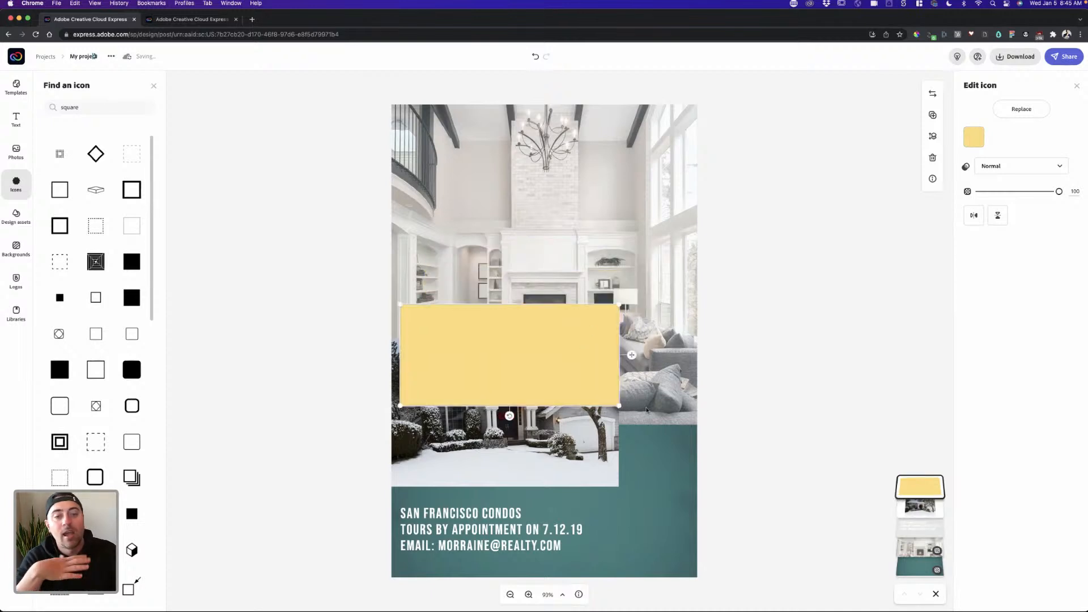
{"action": "left_click_drag", "start_coordinate": [931, 512], "coordinate": [928, 478]}
{"action": "left_click_drag", "start_coordinate": [560, 327], "coordinate": [530, 335]}
{"action": "left_click_drag", "start_coordinate": [612, 411], "coordinate": [630, 476]}
{"action": "left_click_drag", "start_coordinate": [575, 327], "coordinate": [576, 341]}
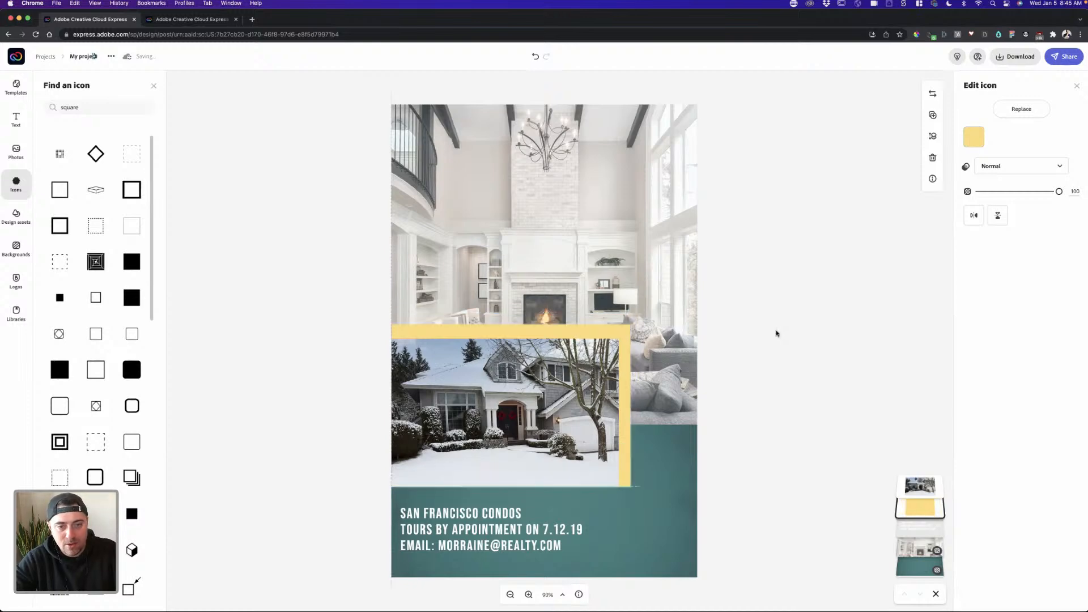
{"action": "left_click", "coordinate": [744, 428]}
{"action": "left_click", "coordinate": [626, 402]}
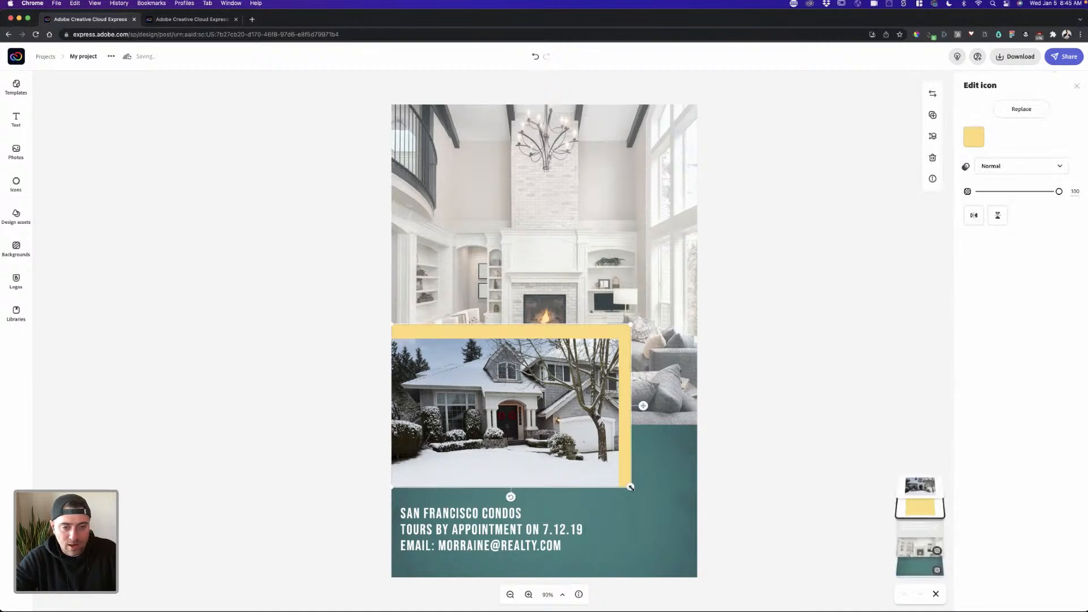
- Raise the rectangle's bottom edge, then shrink the photo and yellow frame together
{"action": "left_click_drag", "start_coordinate": [631, 486], "coordinate": [632, 477]}
{"action": "left_click", "coordinate": [640, 472]}
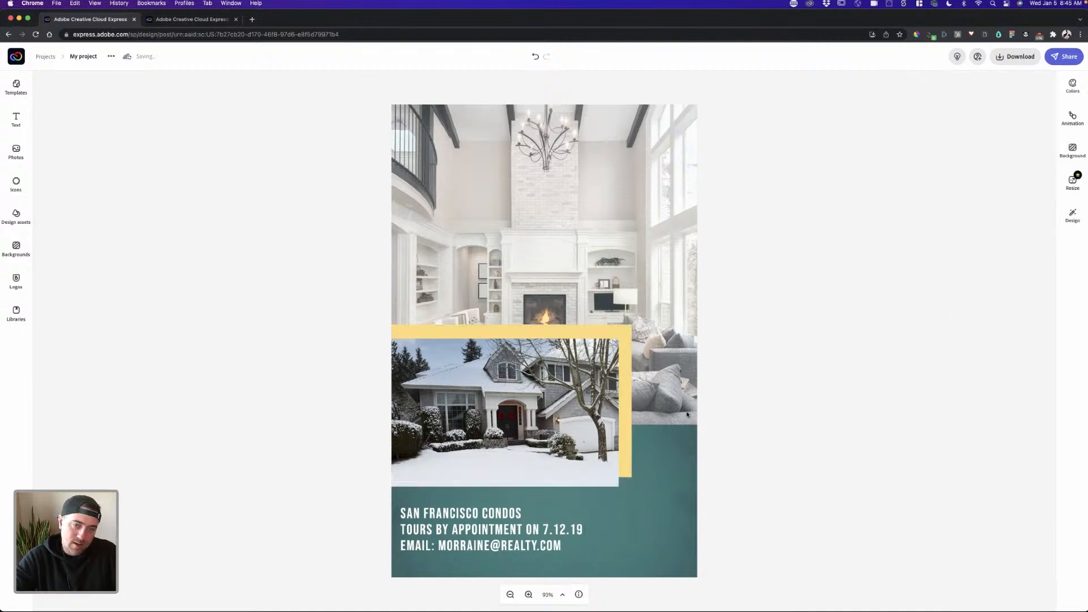
{"action": "left_click", "coordinate": [551, 412]}
{"action": "left_click", "coordinate": [558, 334], "text": "shift"}
{"action": "left_click_drag", "start_coordinate": [573, 392], "coordinate": [574, 392]}
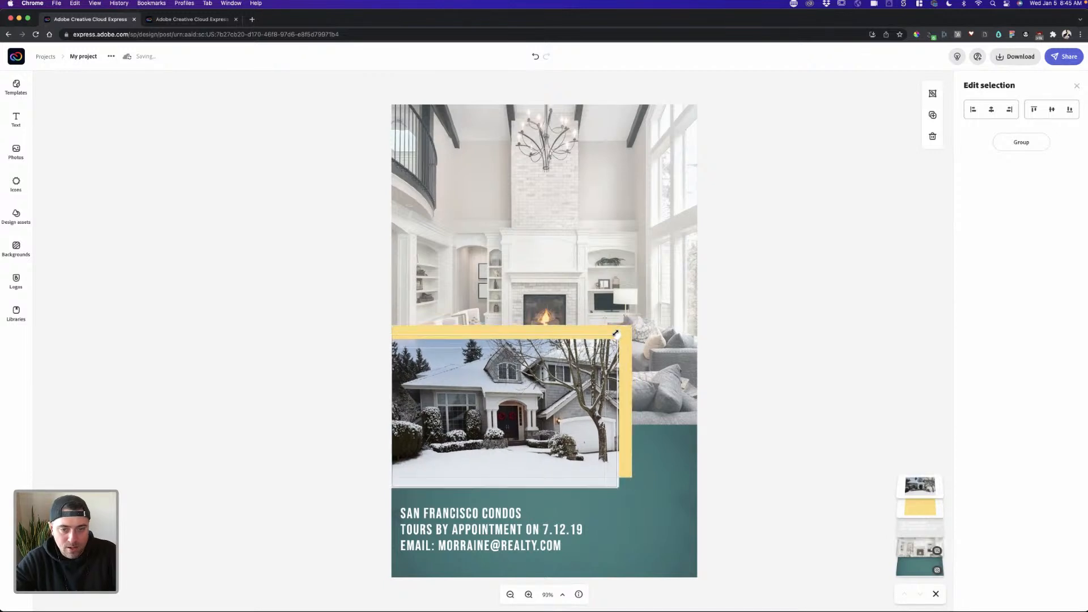
{"action": "left_click_drag", "start_coordinate": [633, 324], "coordinate": [616, 335]}
- Check the contact text and background photo, then browse the brand Logos panel
{"action": "left_click", "coordinate": [674, 397]}
{"action": "left_click", "coordinate": [496, 524]}
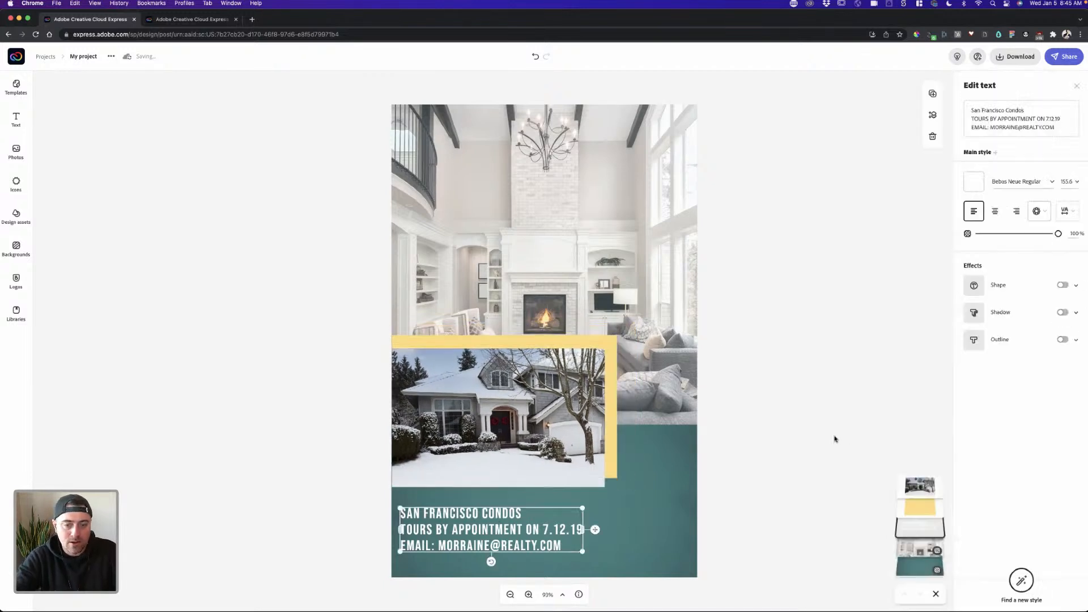
{"action": "left_click", "coordinate": [694, 496]}
{"action": "left_click", "coordinate": [687, 497]}
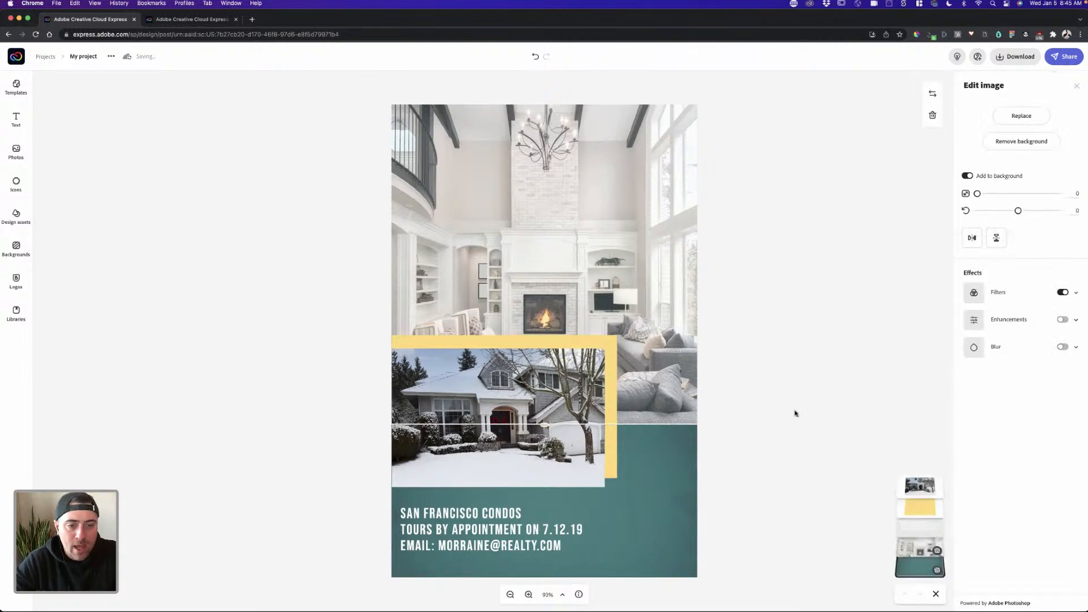
{"action": "left_click", "coordinate": [795, 413]}
{"action": "left_click", "coordinate": [18, 284]}
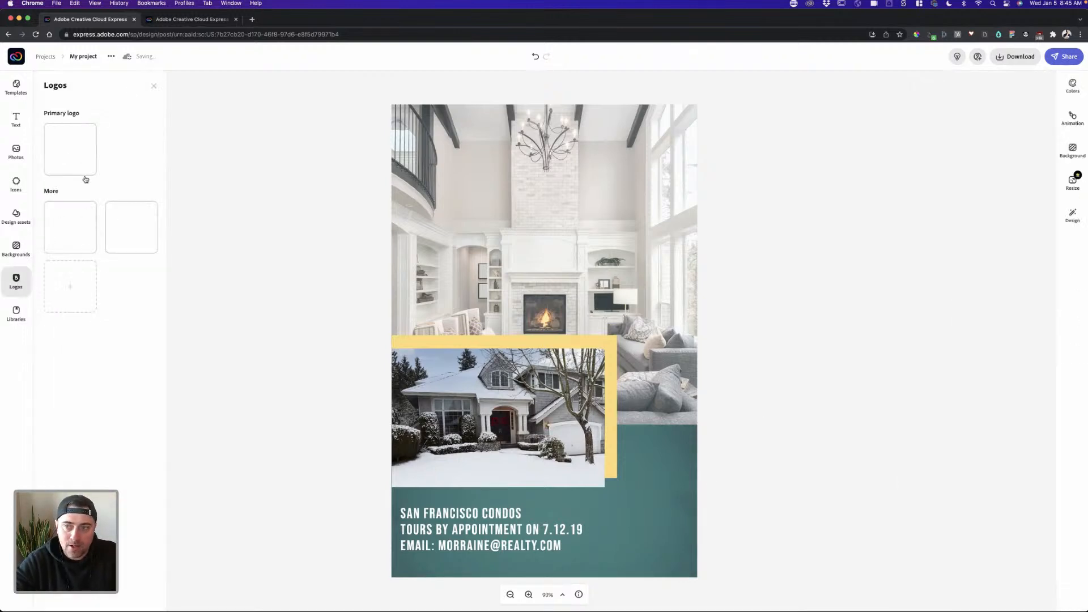
{"action": "left_click", "coordinate": [154, 86]}
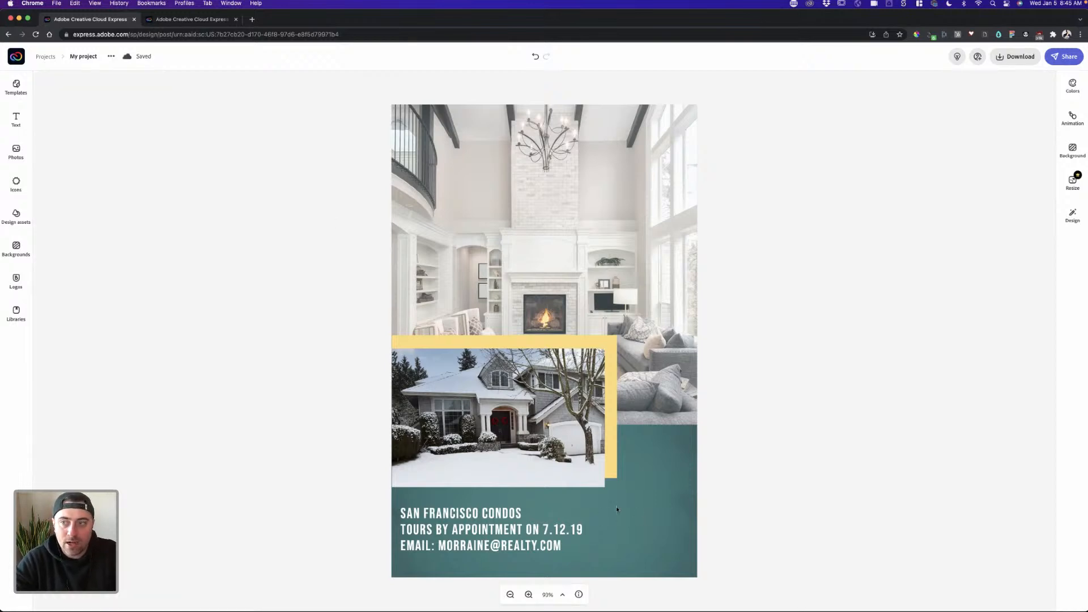
- Upload Official Logo.png from the Downloads folder via the Photos panel
{"action": "left_click", "coordinate": [16, 150]}
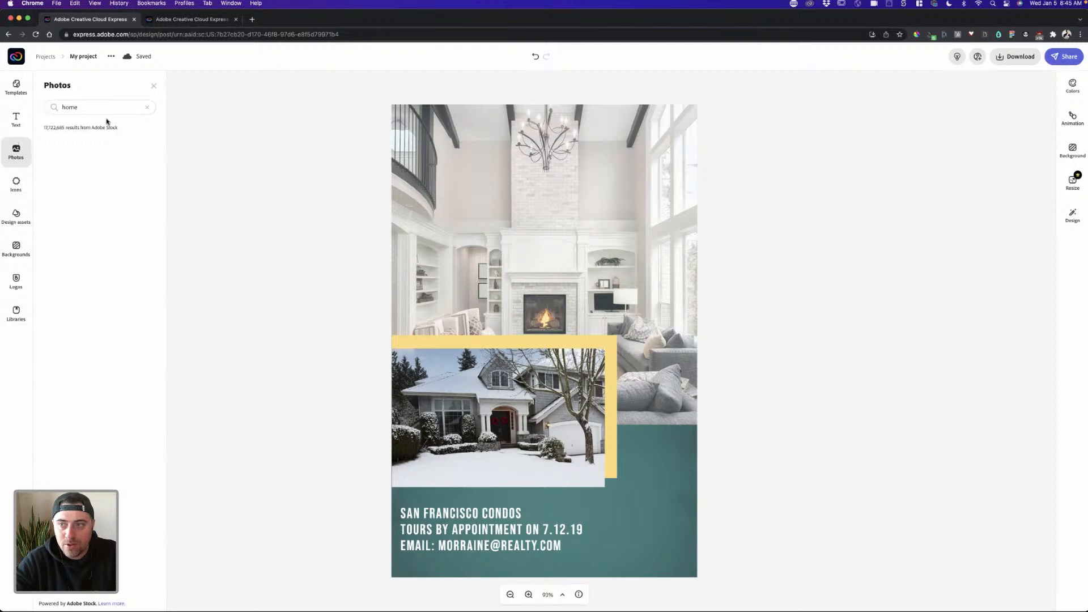
{"action": "left_click", "coordinate": [147, 107]}
{"action": "left_click", "coordinate": [153, 86]}
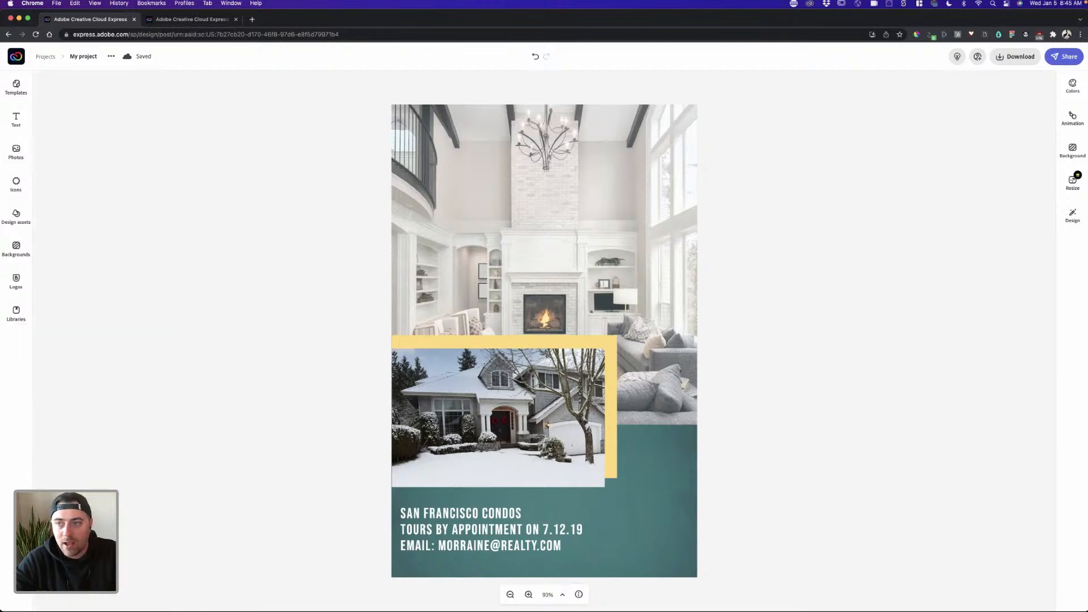
{"action": "left_click", "coordinate": [16, 150]}
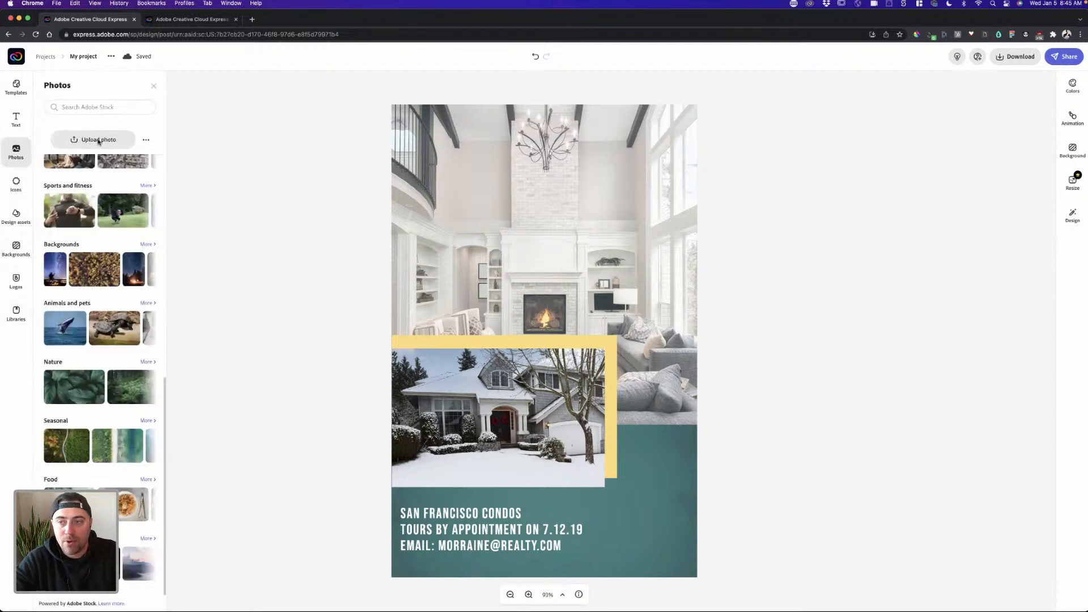
{"action": "left_click", "coordinate": [99, 140]}
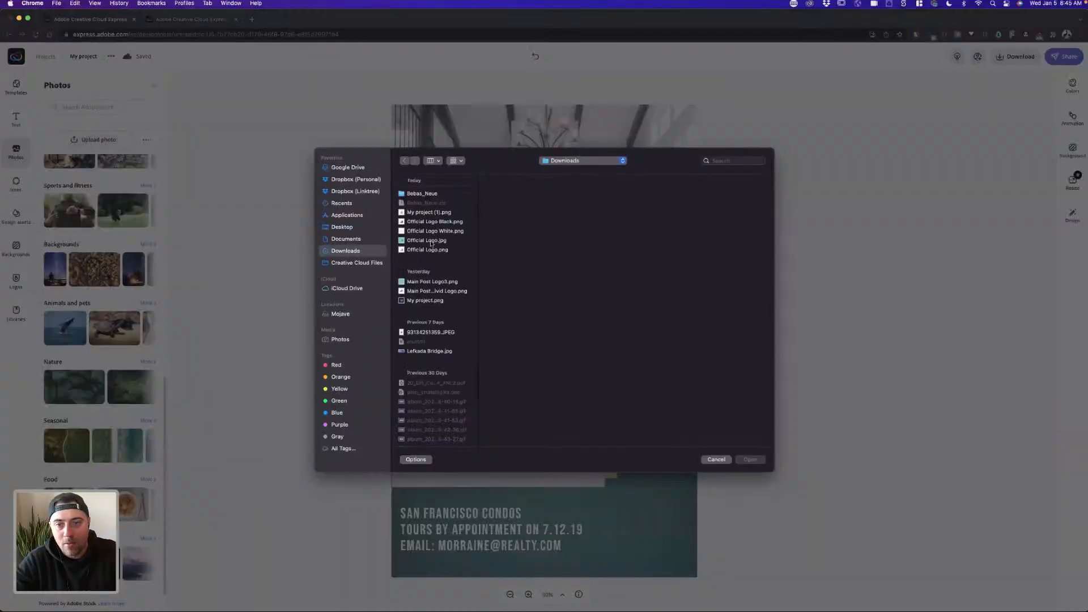
{"action": "left_click", "coordinate": [430, 242]}
{"action": "left_click", "coordinate": [432, 249]}
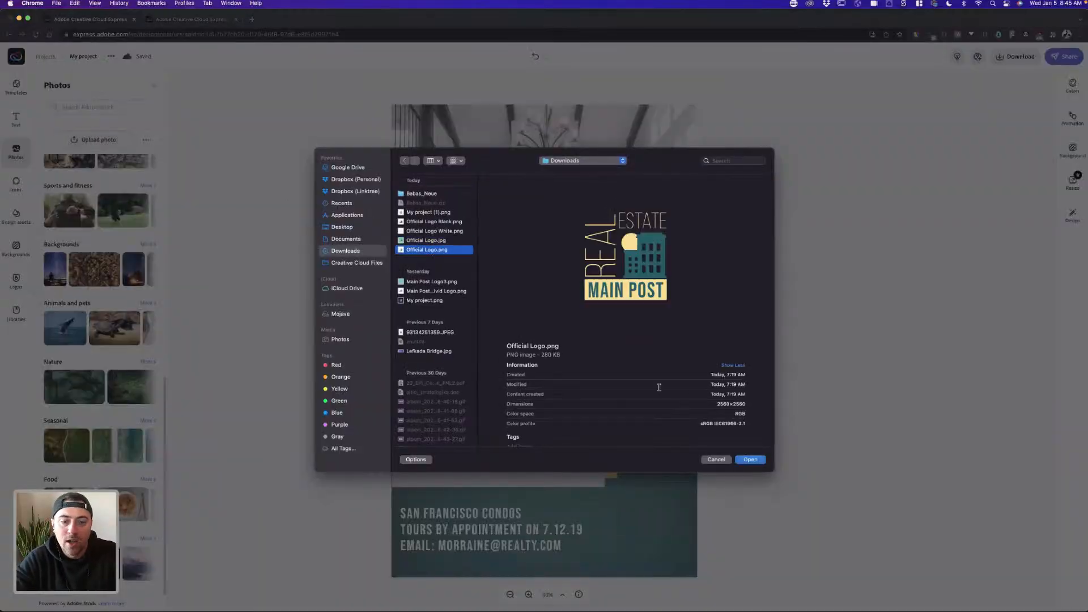
{"action": "left_click", "coordinate": [750, 460]}
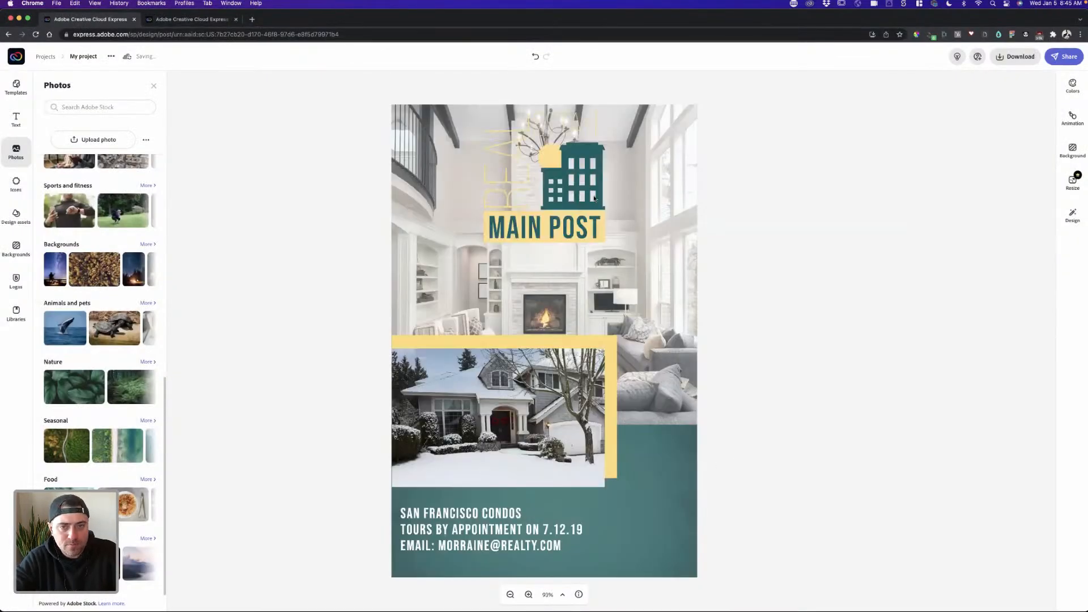
- Move the Main Post logo to the flyer's lower right and shrink it
{"action": "left_click", "coordinate": [594, 198]}
{"action": "left_click_drag", "start_coordinate": [595, 198], "coordinate": [661, 509]}
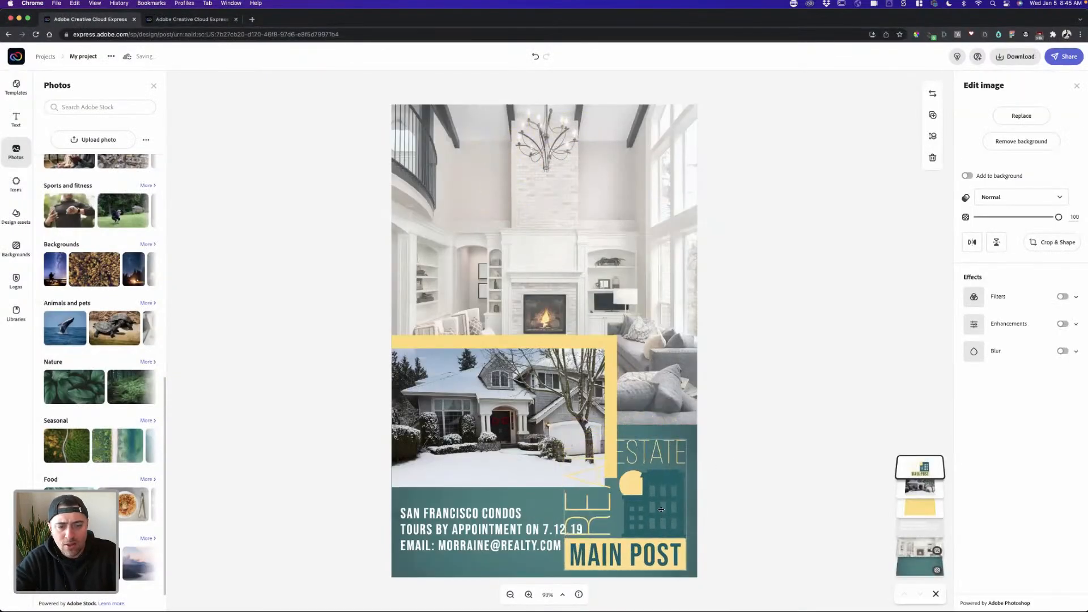
{"action": "left_click_drag", "start_coordinate": [569, 440], "coordinate": [622, 478]}
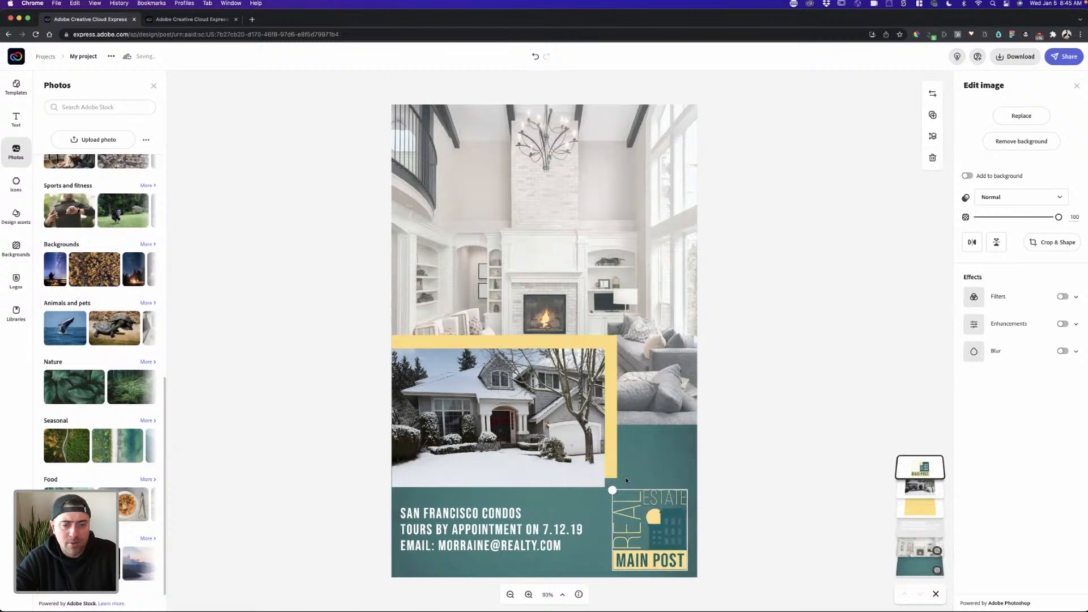
{"action": "left_click", "coordinate": [751, 459]}
{"action": "mouse_move", "coordinate": [654, 524]}
{"action": "left_mouse_down"}
{"action": "mouse_move", "coordinate": [660, 518]}
{"action": "mouse_move", "coordinate": [650, 517]}
{"action": "left_mouse_up"}
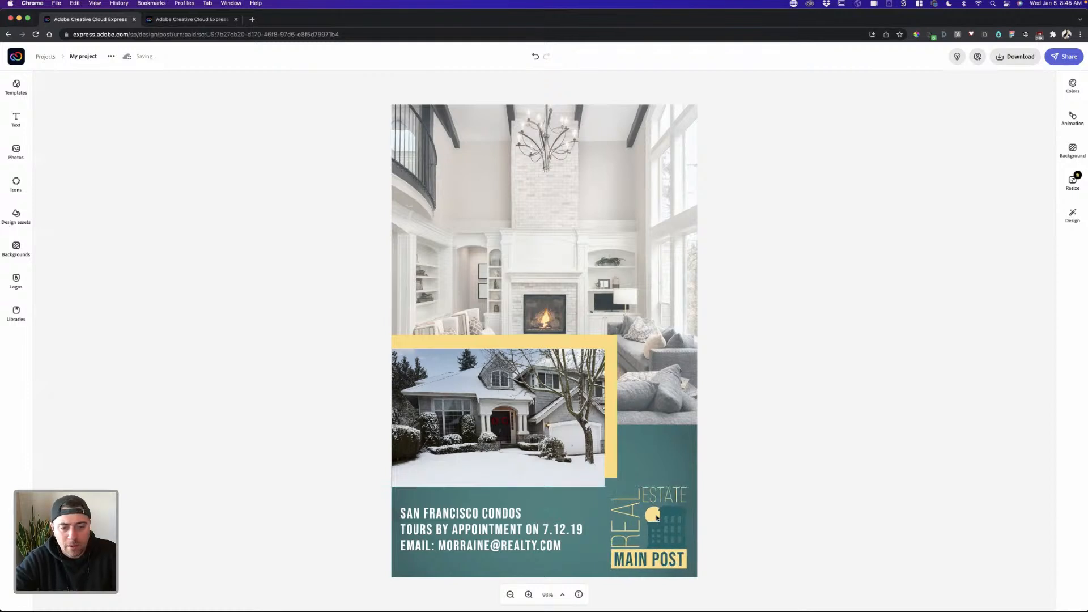
{"action": "left_click", "coordinate": [617, 491]}
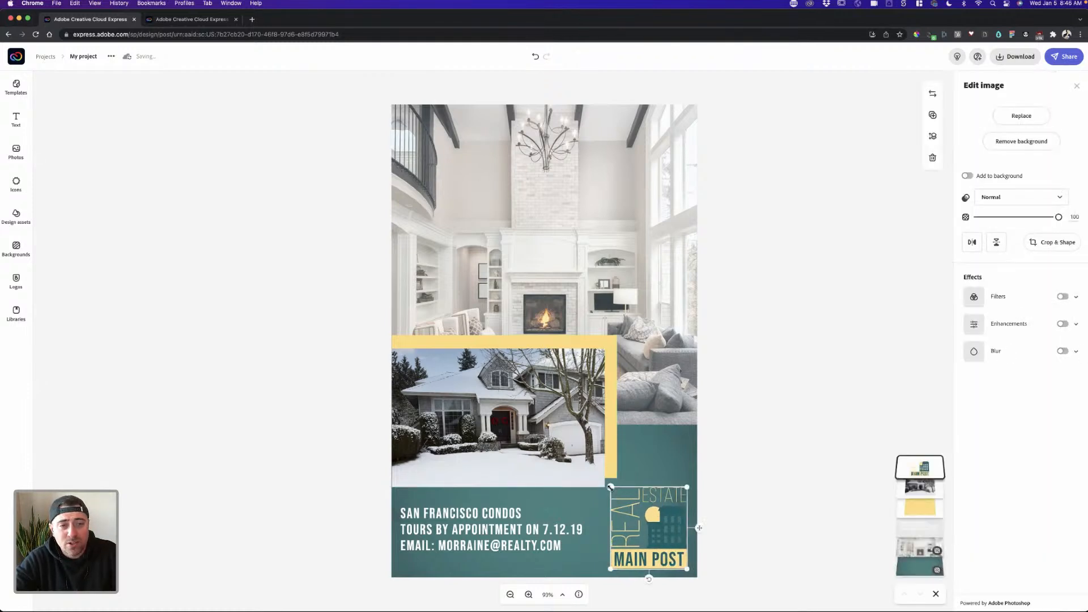
{"action": "left_click_drag", "start_coordinate": [611, 486], "coordinate": [614, 490]}
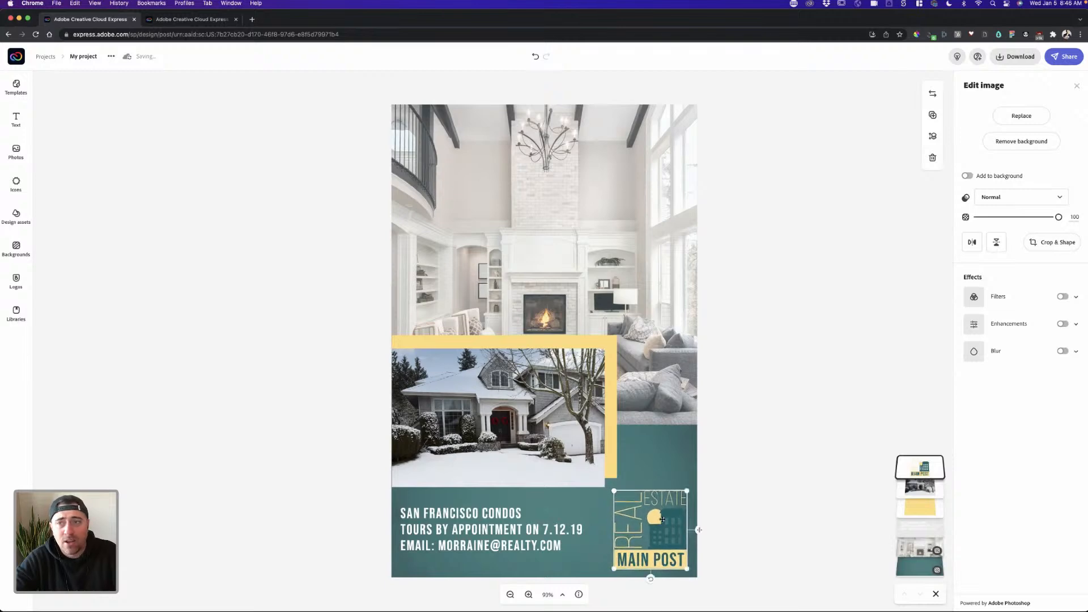
- Check the logo's placement against the yellow frame and teal background
{"action": "left_click", "coordinate": [758, 469]}
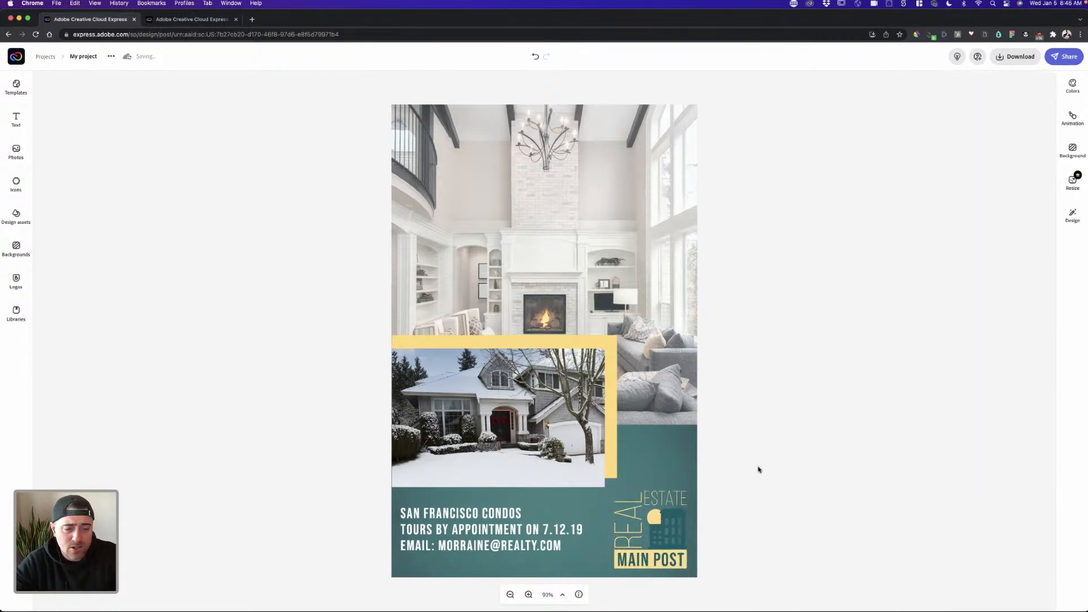
{"action": "left_click", "coordinate": [686, 504]}
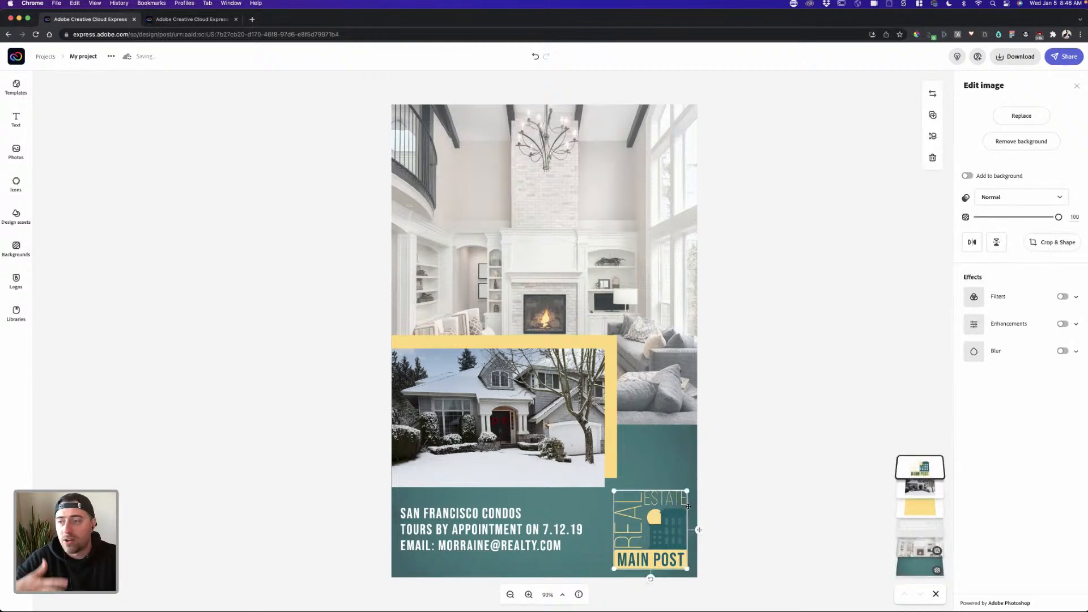
{"action": "left_click", "coordinate": [724, 472]}
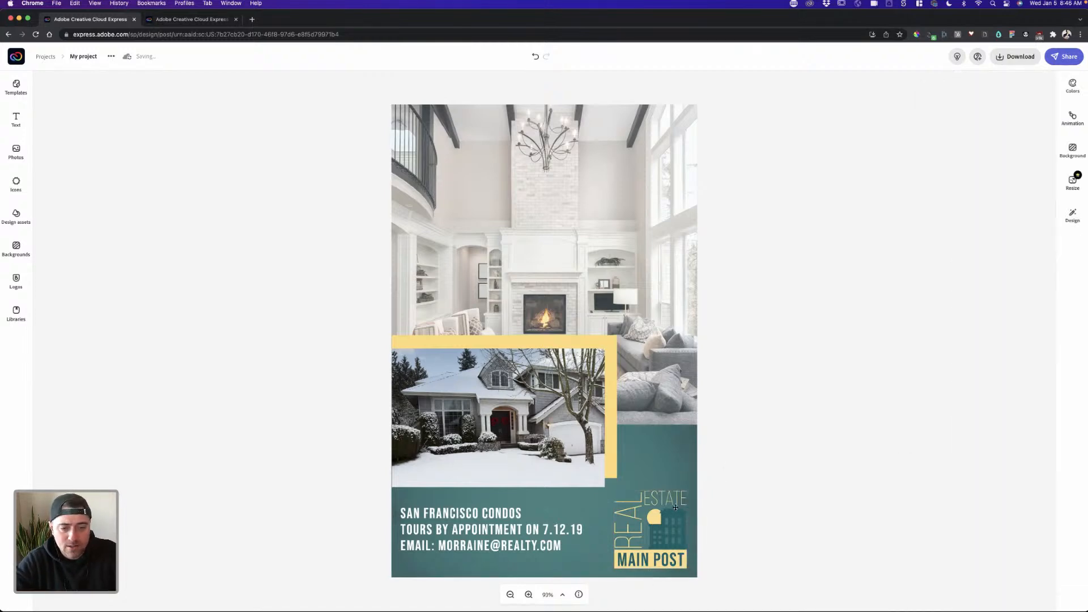
{"action": "left_click", "coordinate": [676, 507]}
{"action": "left_click", "coordinate": [724, 479]}
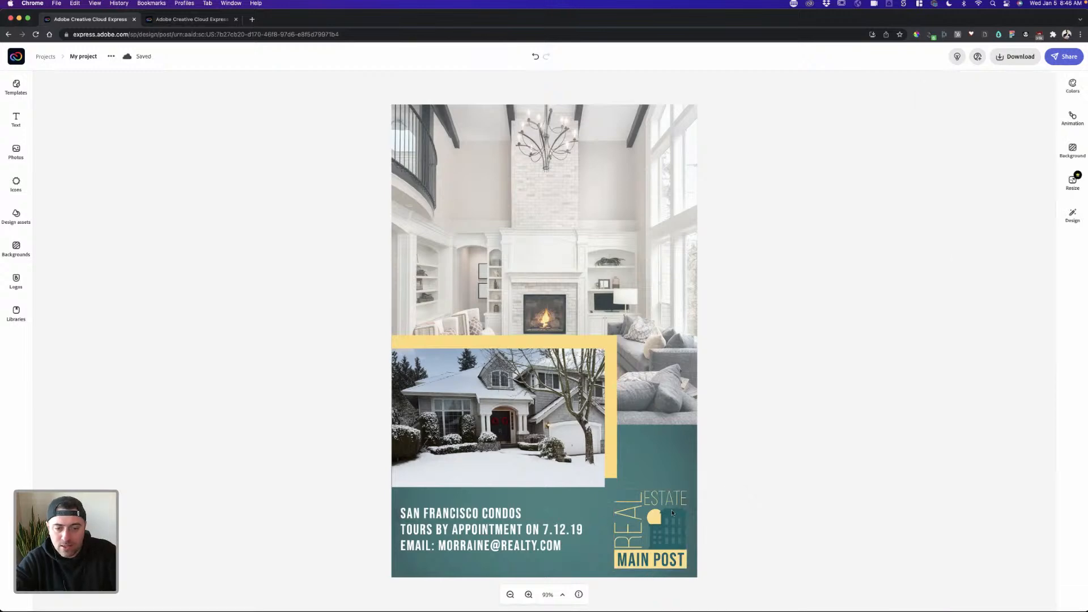
{"action": "left_click", "coordinate": [637, 536]}
{"action": "left_click", "coordinate": [612, 448]}
{"action": "left_click", "coordinate": [672, 460]}
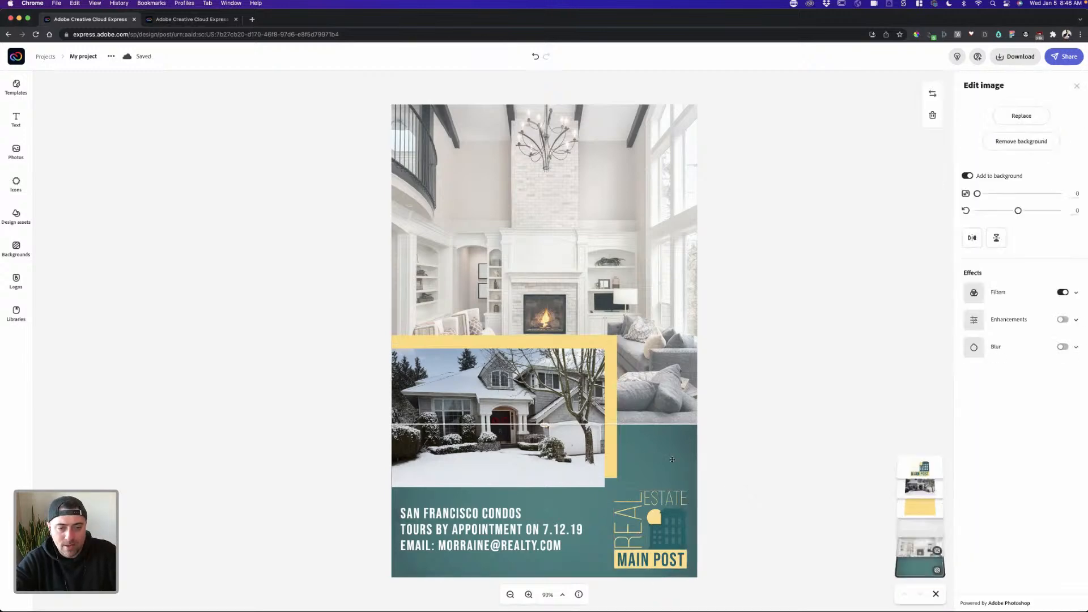
{"action": "left_click", "coordinate": [746, 448]}
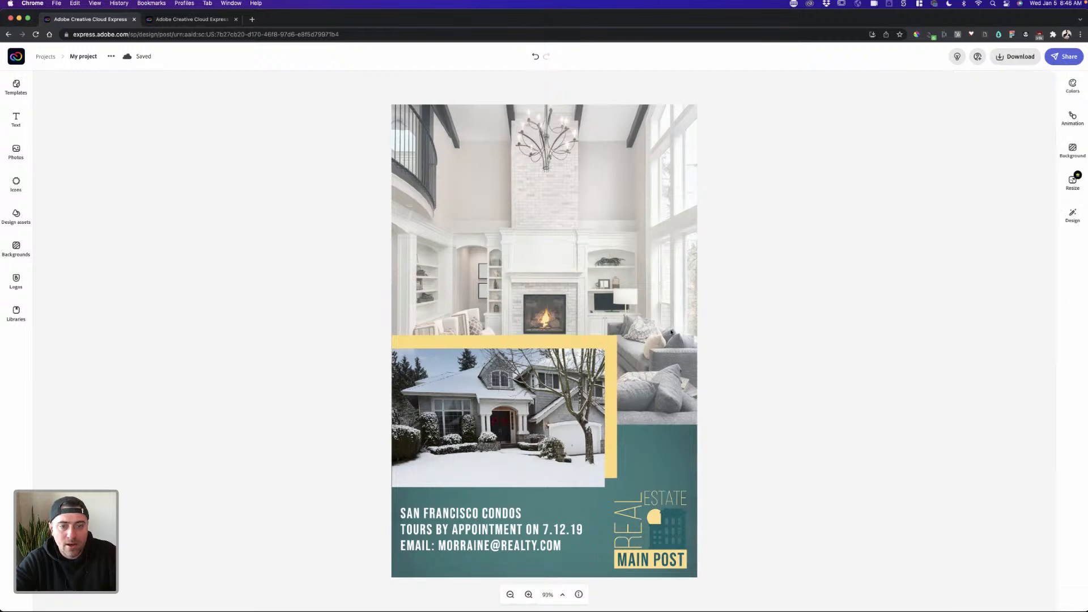
- Review the living-room photo, email line and logo in the finished flyer
{"action": "left_click", "coordinate": [668, 329]}
{"action": "left_click", "coordinate": [780, 380]}
{"action": "left_click", "coordinate": [615, 275]}
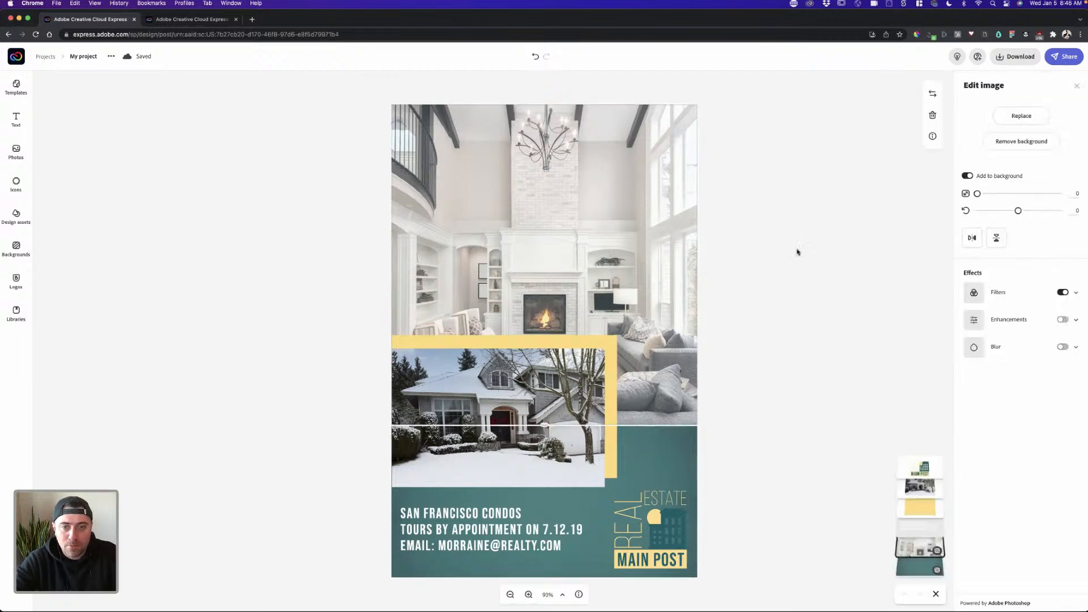
{"action": "left_click", "coordinate": [349, 353]}
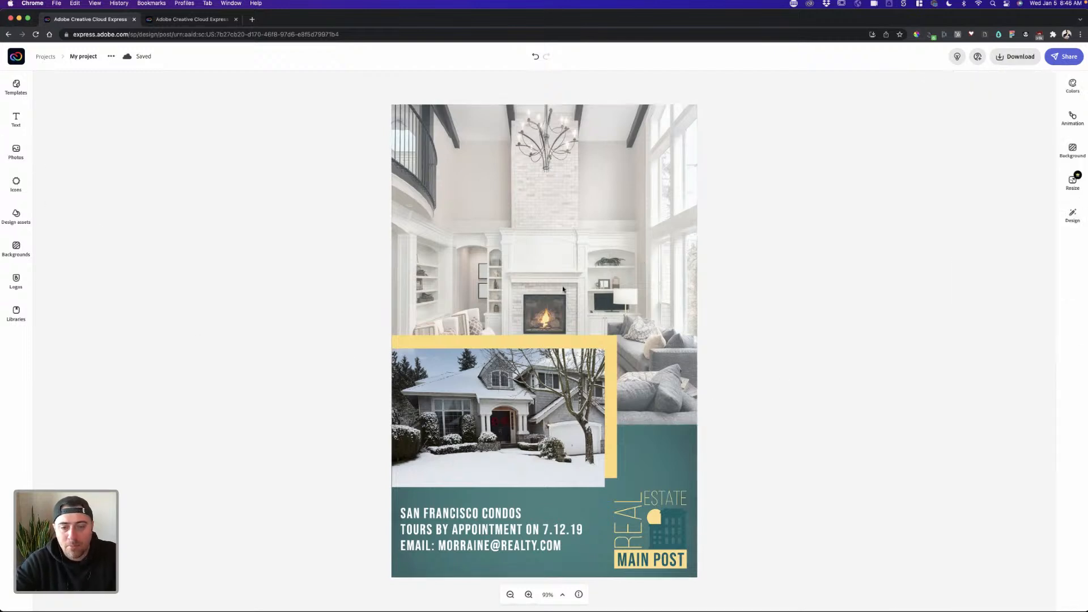
{"action": "left_click", "coordinate": [496, 545]}
{"action": "left_click", "coordinate": [644, 524]}
{"action": "left_click", "coordinate": [736, 504]}
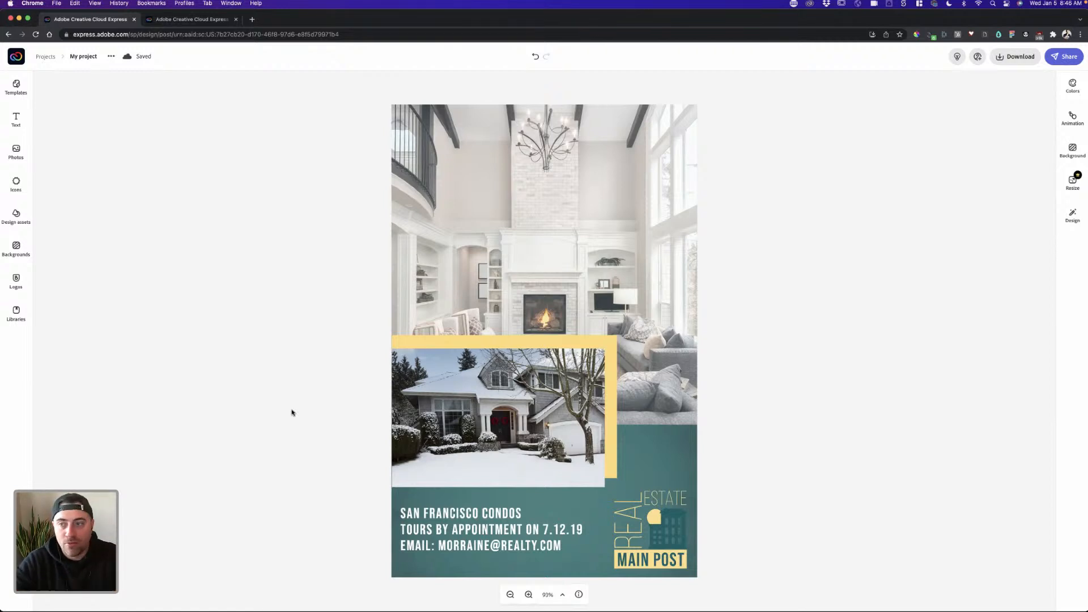
- Pick the pink Open House flyer from the real estate templates and create a design
{"action": "left_click", "coordinate": [16, 86]}
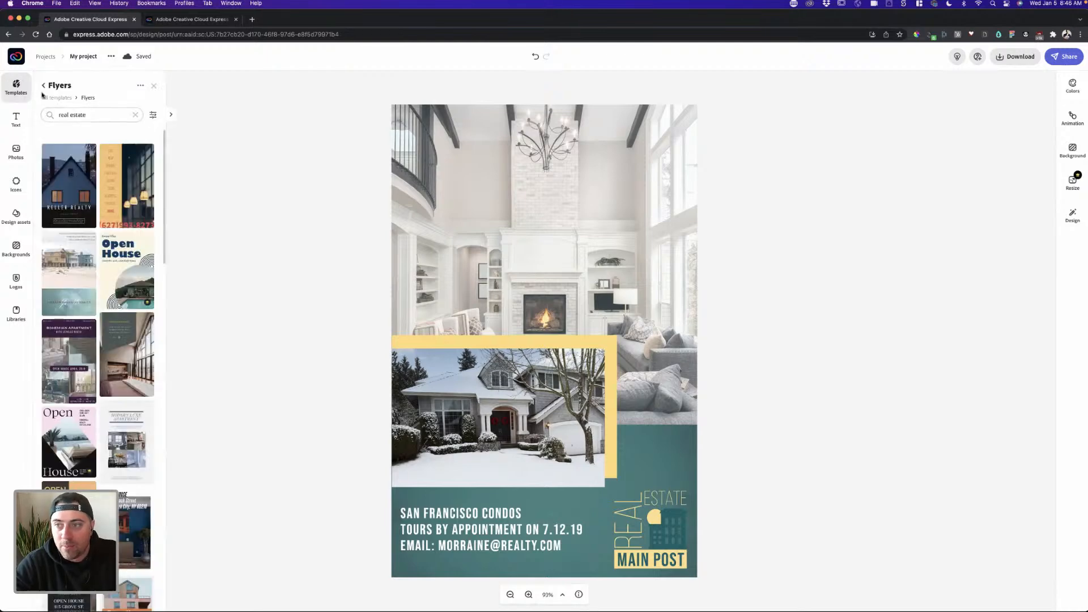
{"action": "scroll", "coordinate": [85, 244], "scroll_direction": "down", "scroll_amount": 3}
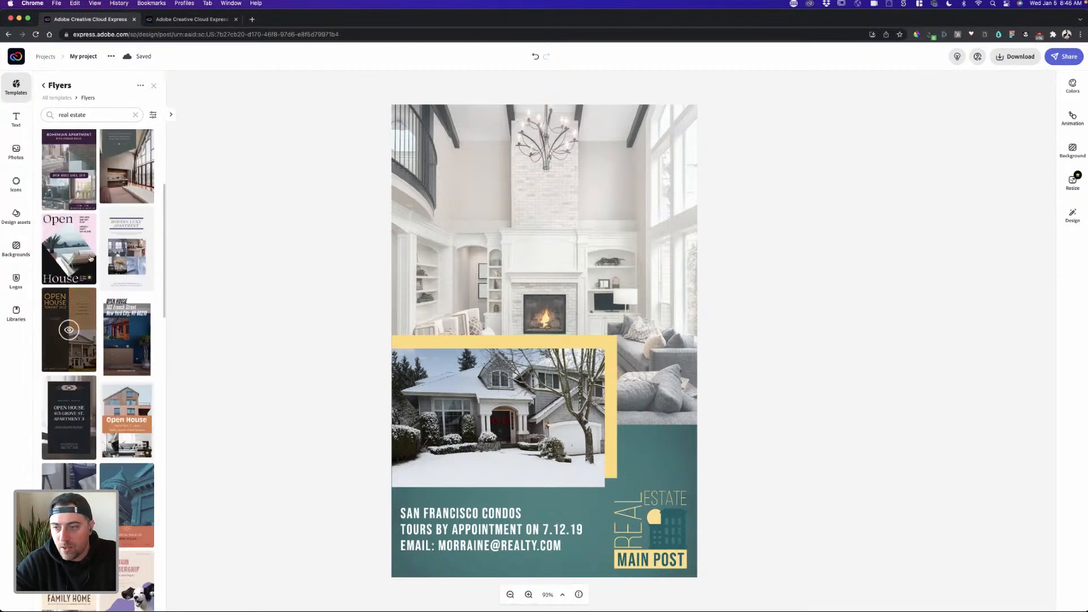
{"action": "left_click", "coordinate": [86, 238]}
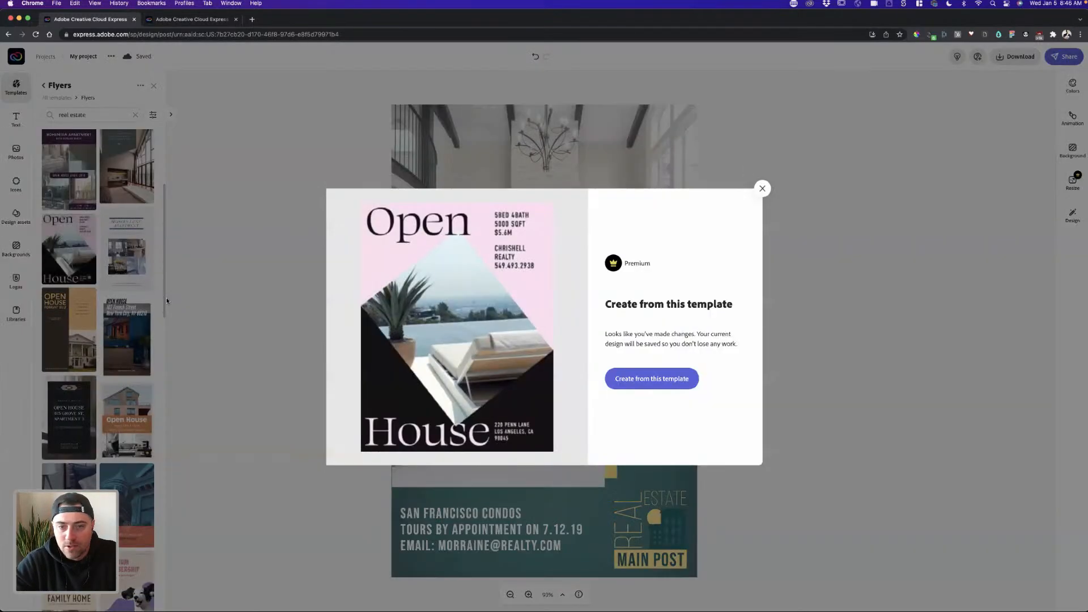
{"action": "left_click", "coordinate": [651, 378]}
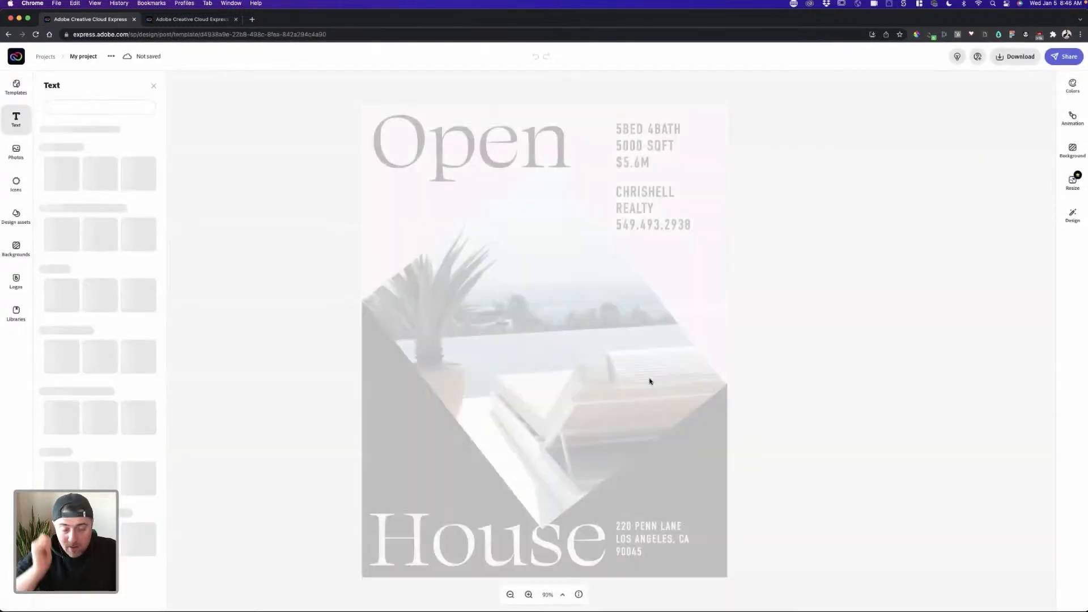
- Ungroup the template's Open/House text-and-photo group
{"action": "left_click", "coordinate": [812, 378]}
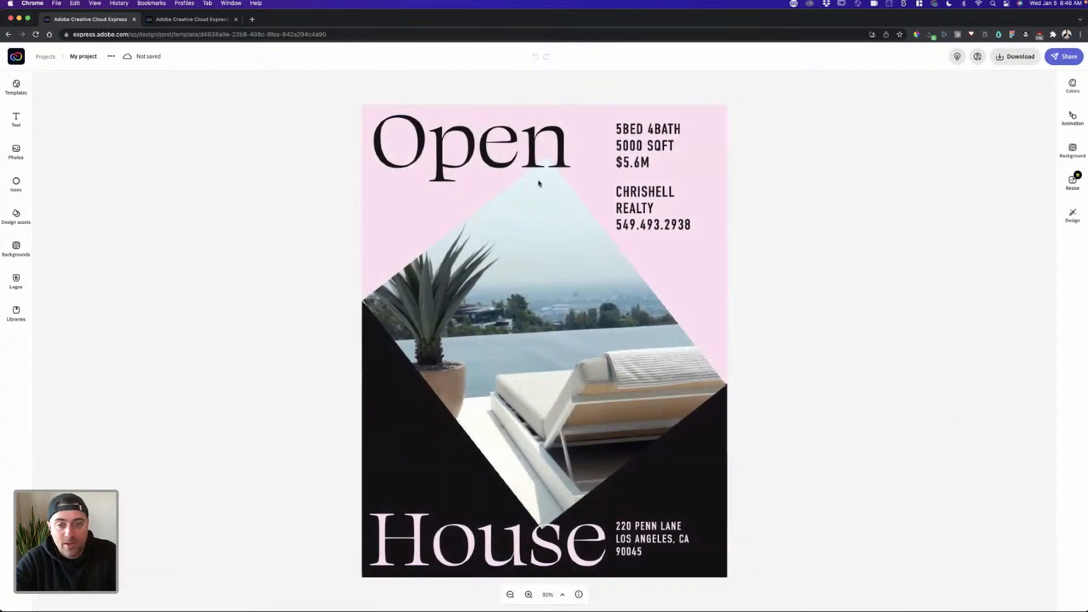
{"action": "left_click", "coordinate": [513, 158]}
{"action": "left_click", "coordinate": [513, 157]}
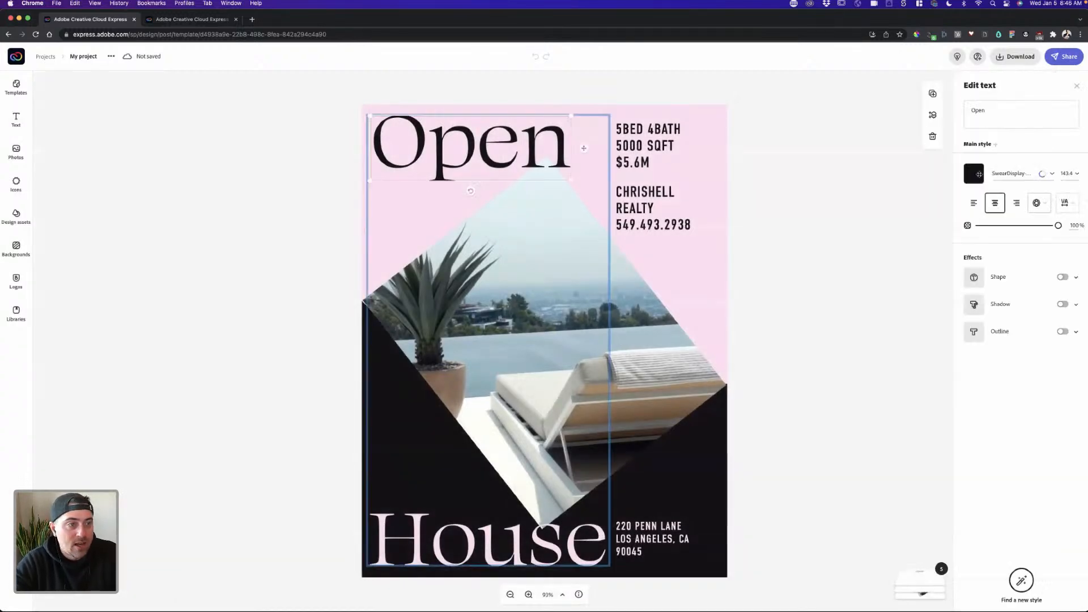
{"action": "left_click", "coordinate": [900, 276]}
{"action": "left_click", "coordinate": [491, 129]}
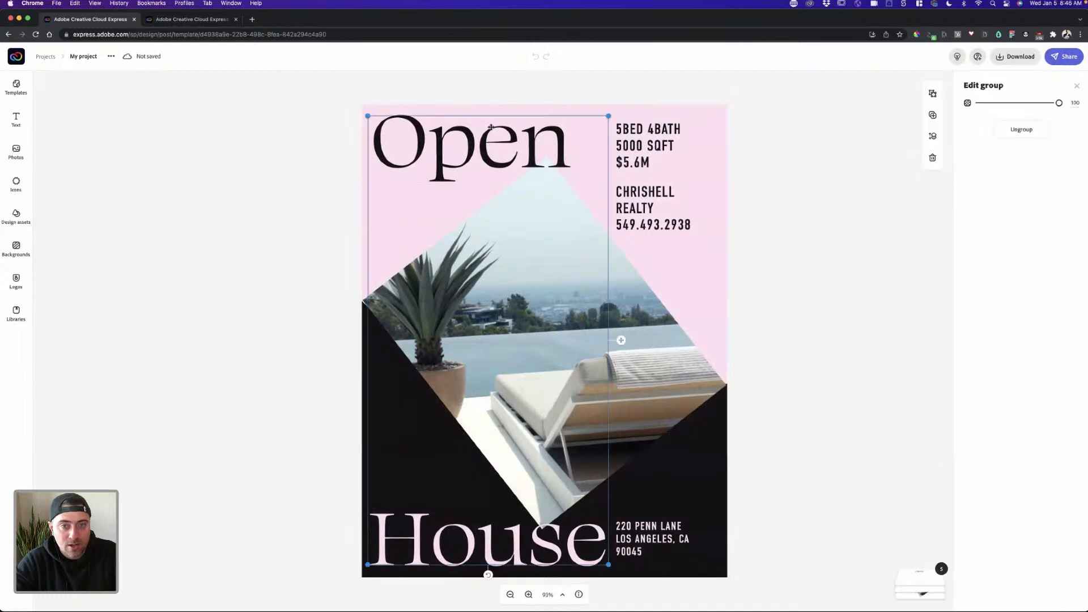
{"action": "left_click", "coordinate": [1023, 130]}
{"action": "key", "text": "Escape"}
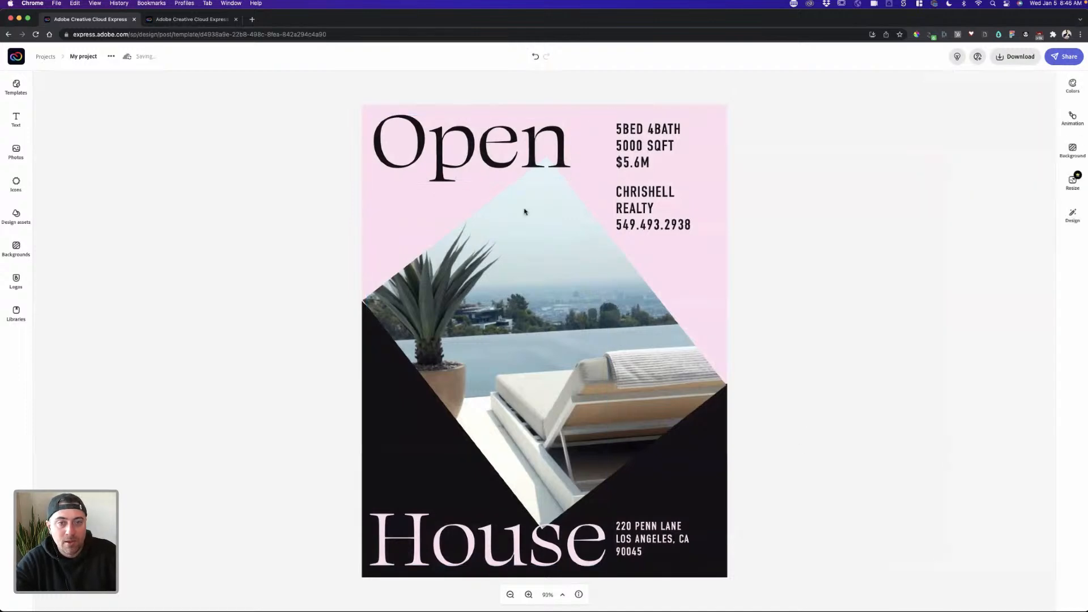
- Make the top heading read 'Open' and 'House' on two left-aligned lines
{"action": "left_click", "coordinate": [512, 160]}
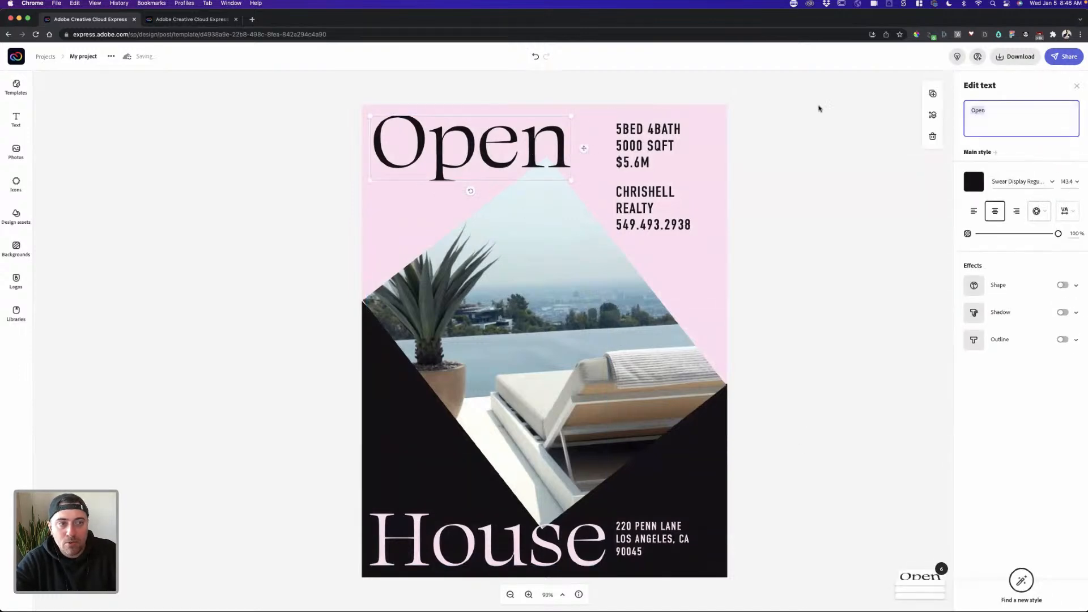
{"action": "left_click", "coordinate": [994, 108]}
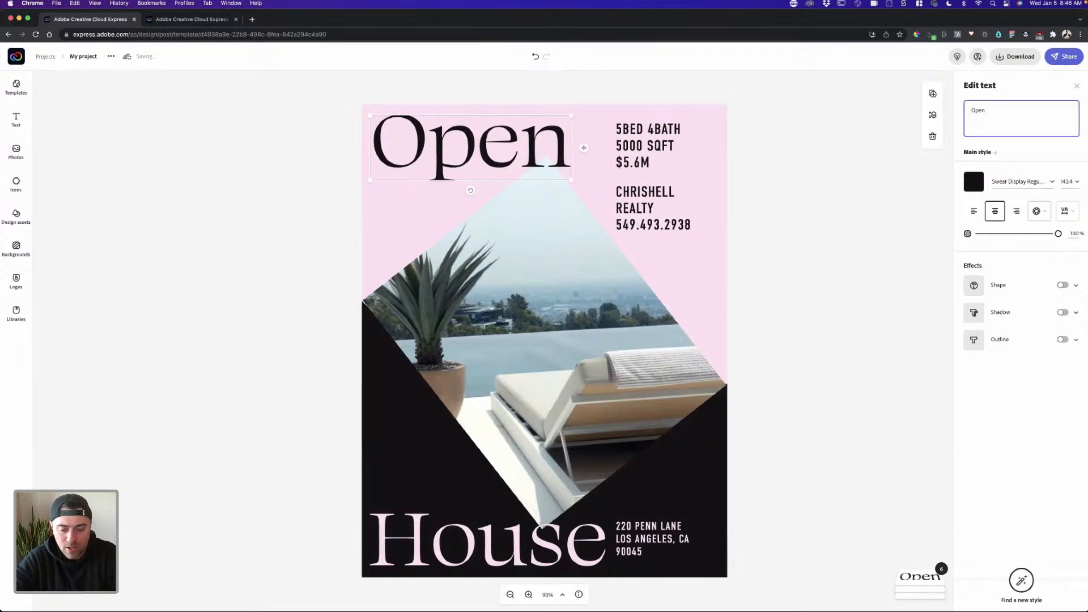
{"action": "key", "text": "Return"}
{"action": "type", "text": "House"}
{"action": "key", "text": "Return"}
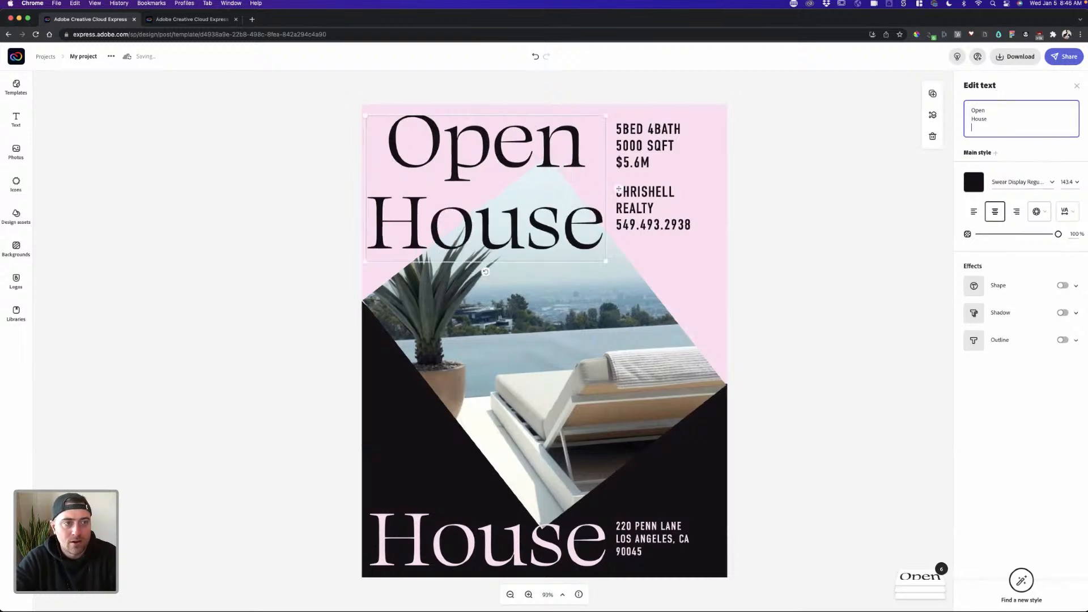
{"action": "left_click", "coordinate": [973, 211]}
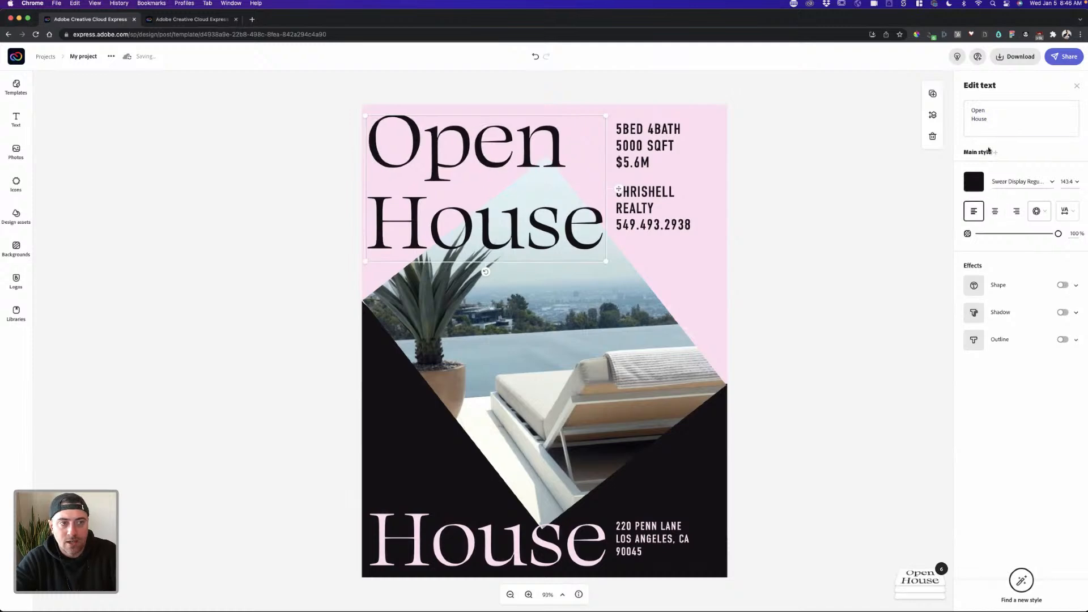
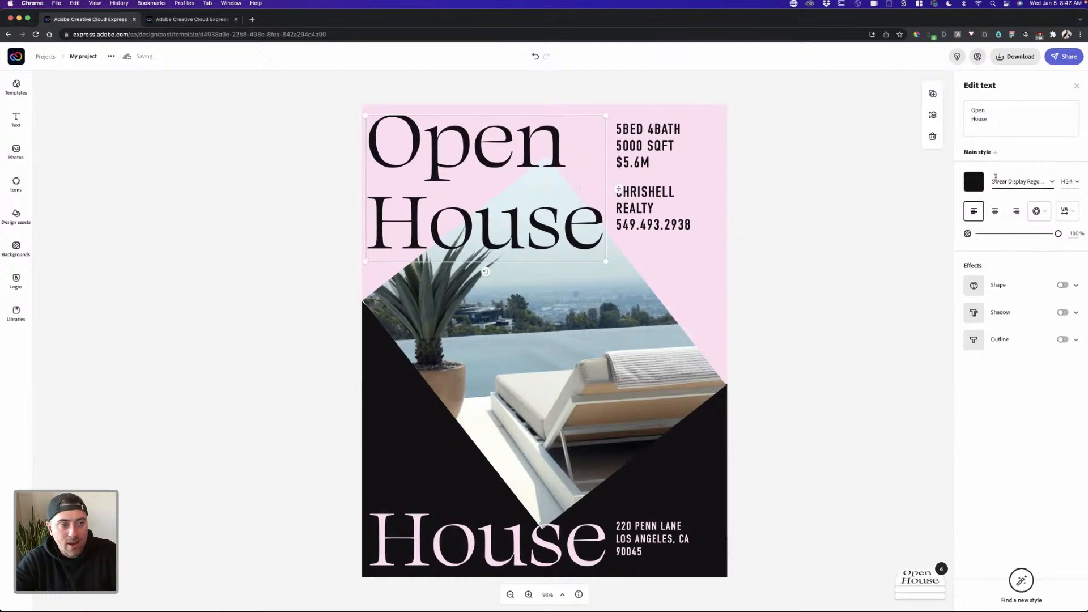
- Change the Open House headline's font to Bebas Neue Regular
{"action": "left_click", "coordinate": [1031, 182]}
{"action": "scroll", "coordinate": [979, 204], "scroll_direction": "up", "scroll_amount": 10}
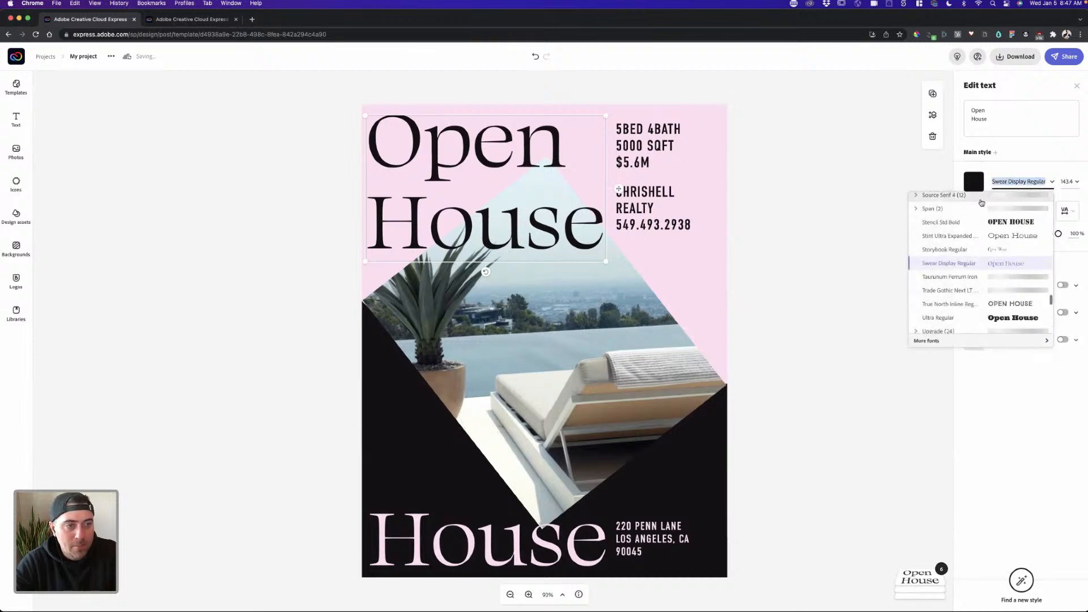
{"action": "scroll", "coordinate": [978, 203], "scroll_direction": "up", "scroll_amount": 5}
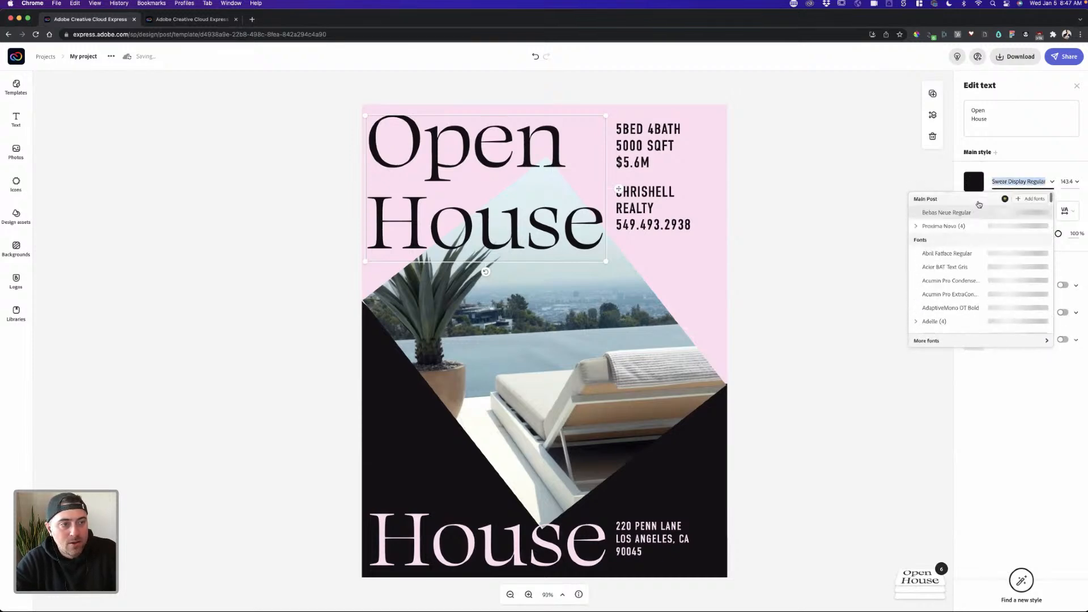
{"action": "left_click", "coordinate": [952, 210]}
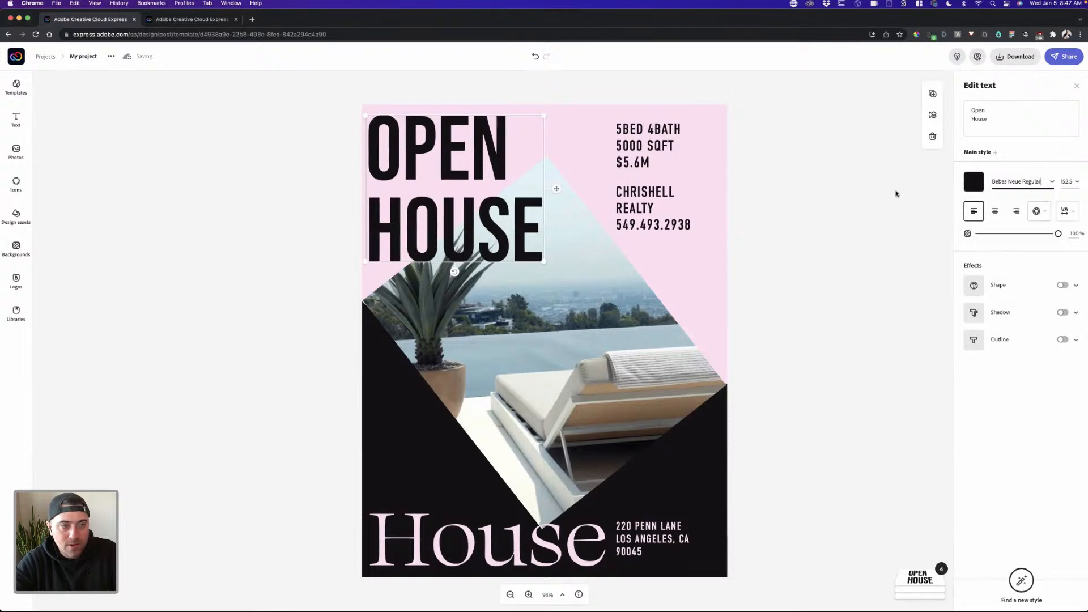
{"action": "left_click", "coordinate": [982, 187]}
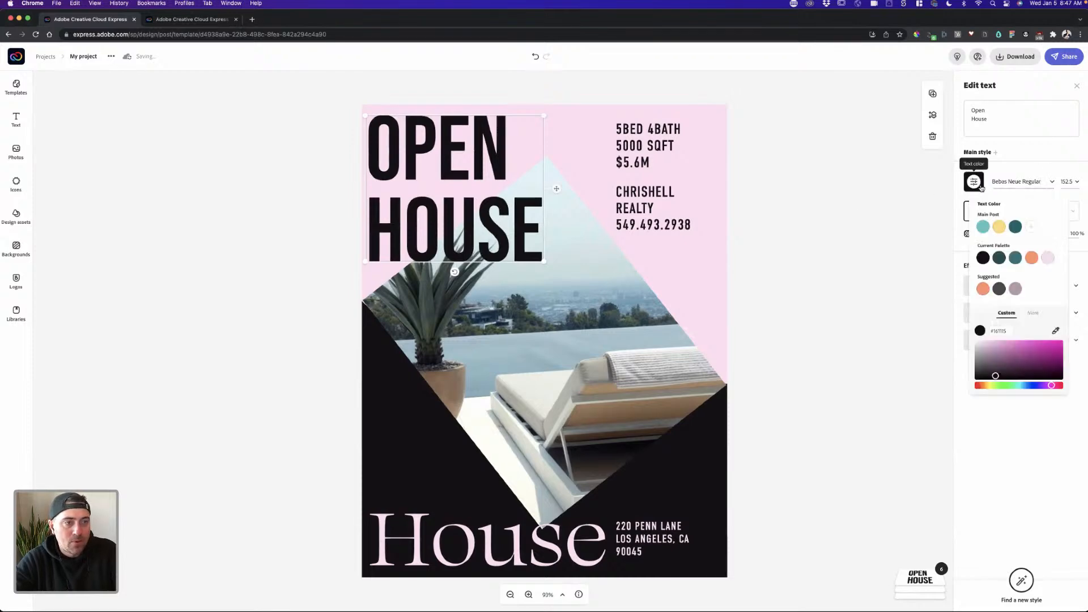
{"action": "left_click", "coordinate": [714, 235]}
{"action": "left_click", "coordinate": [817, 248]}
{"action": "left_click_drag", "start_coordinate": [580, 332], "coordinate": [686, 193]}
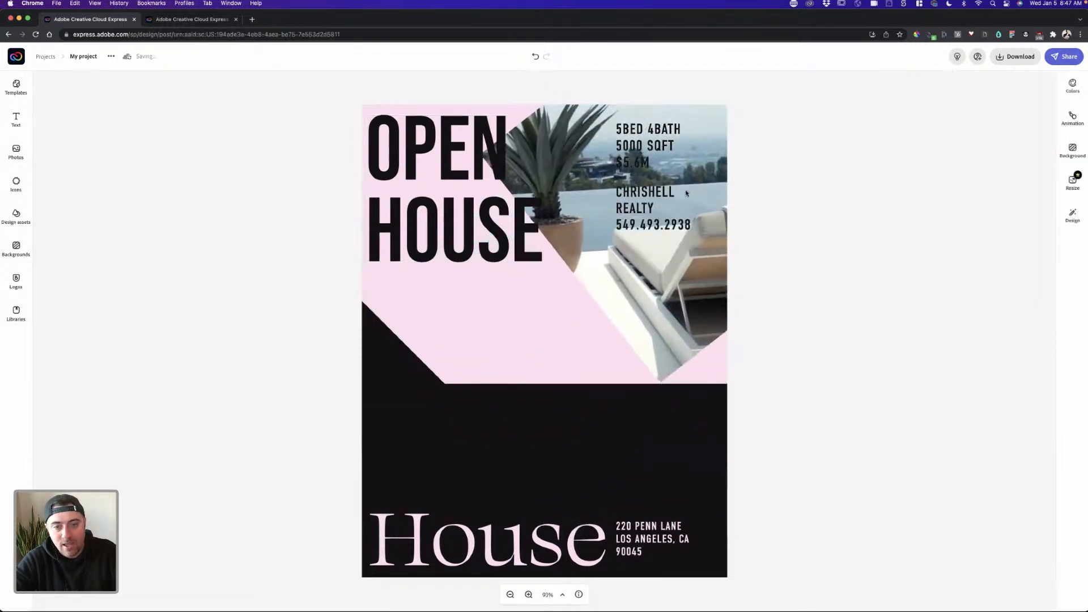
{"action": "left_click", "coordinate": [414, 370]}
{"action": "left_click", "coordinate": [406, 361]}
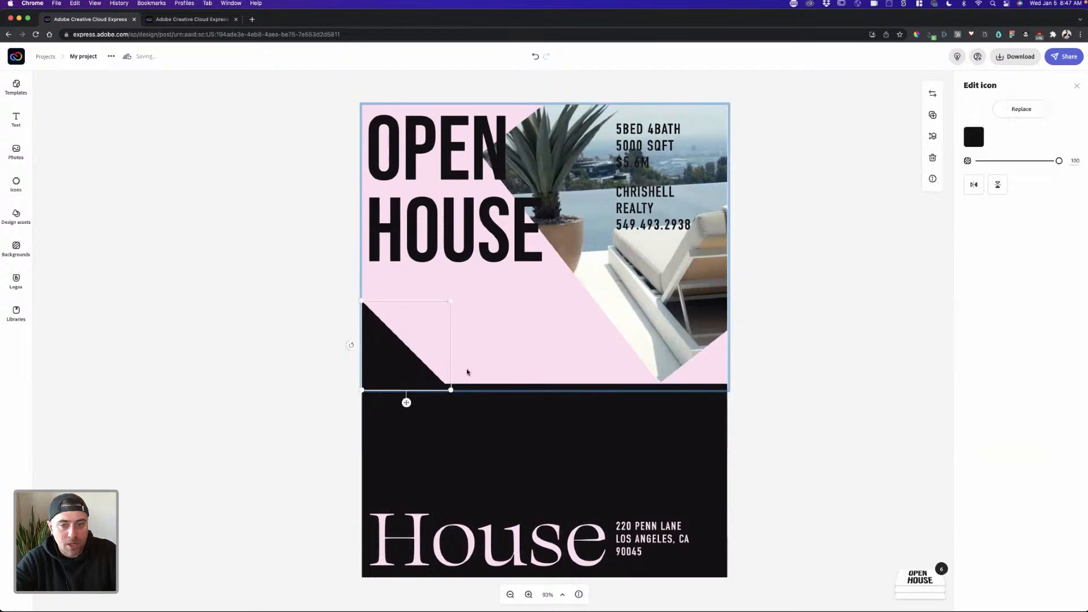
{"action": "left_click", "coordinate": [731, 338]}
{"action": "left_click", "coordinate": [537, 343]}
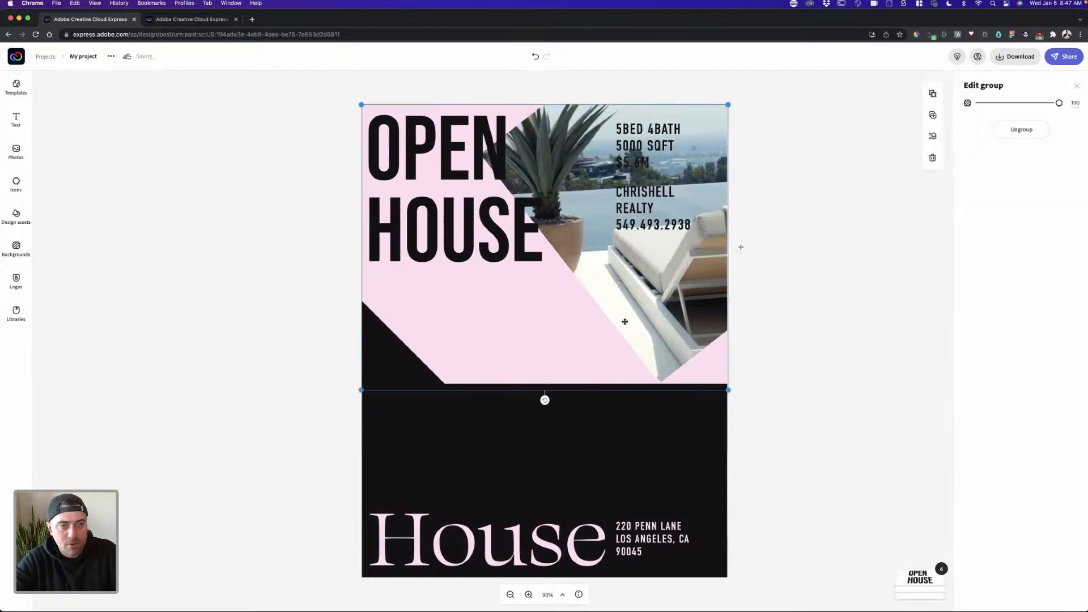
{"action": "left_click", "coordinate": [1023, 129]}
{"action": "left_click", "coordinate": [793, 339]}
{"action": "left_click", "coordinate": [403, 351]}
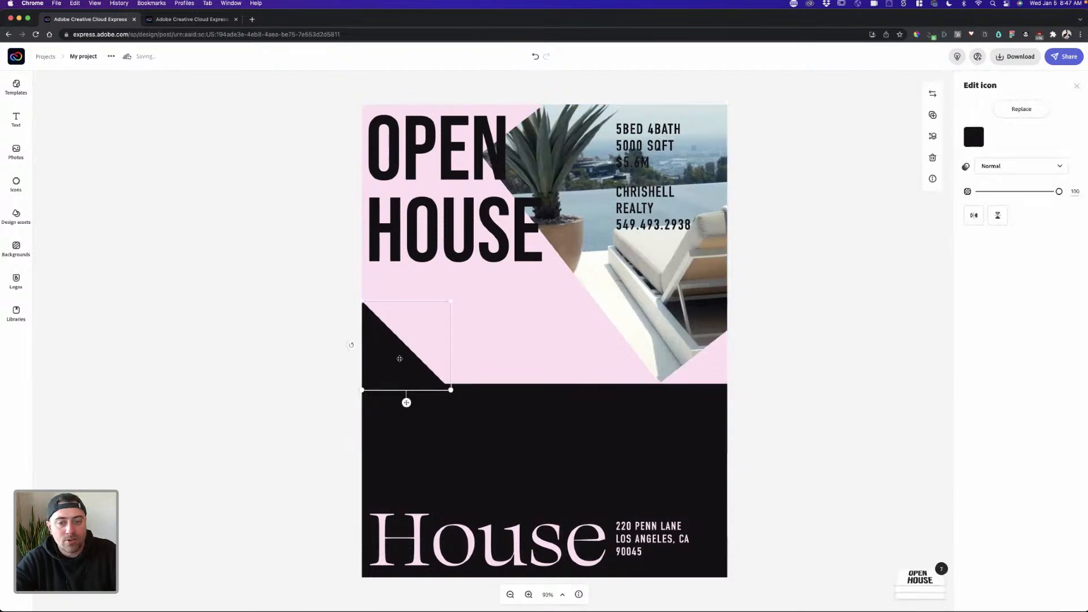
{"action": "left_click_drag", "start_coordinate": [400, 359], "coordinate": [460, 374]}
{"action": "left_click", "coordinate": [781, 447]}
{"action": "left_click", "coordinate": [658, 491]}
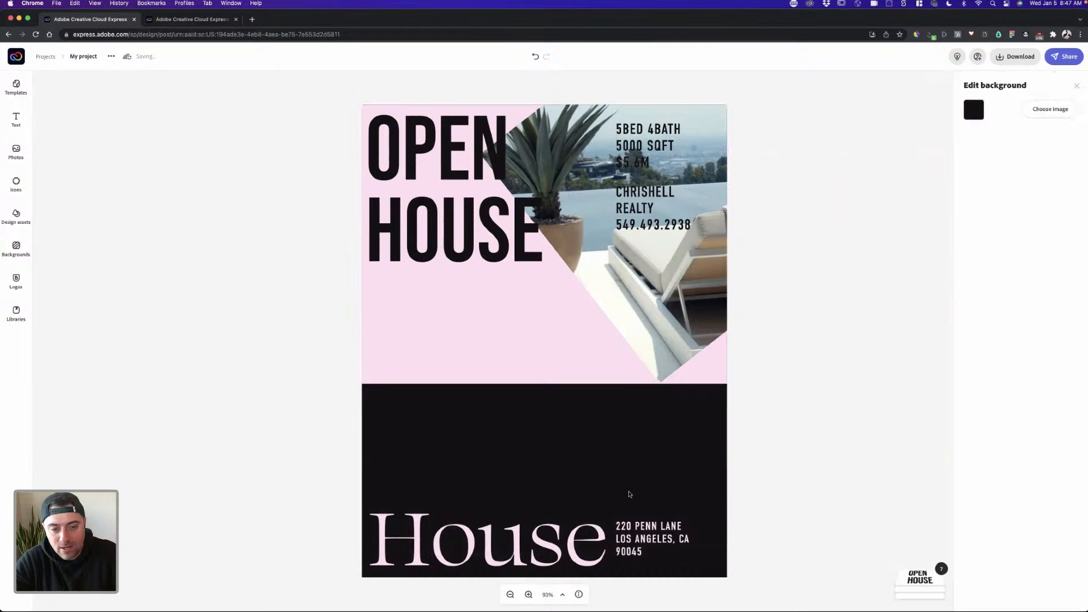
{"action": "left_click", "coordinate": [629, 493]}
{"action": "left_click_drag", "start_coordinate": [641, 493], "coordinate": [403, 349]}
{"action": "left_click_drag", "start_coordinate": [619, 271], "coordinate": [498, 414]}
{"action": "left_click", "coordinate": [746, 311]}
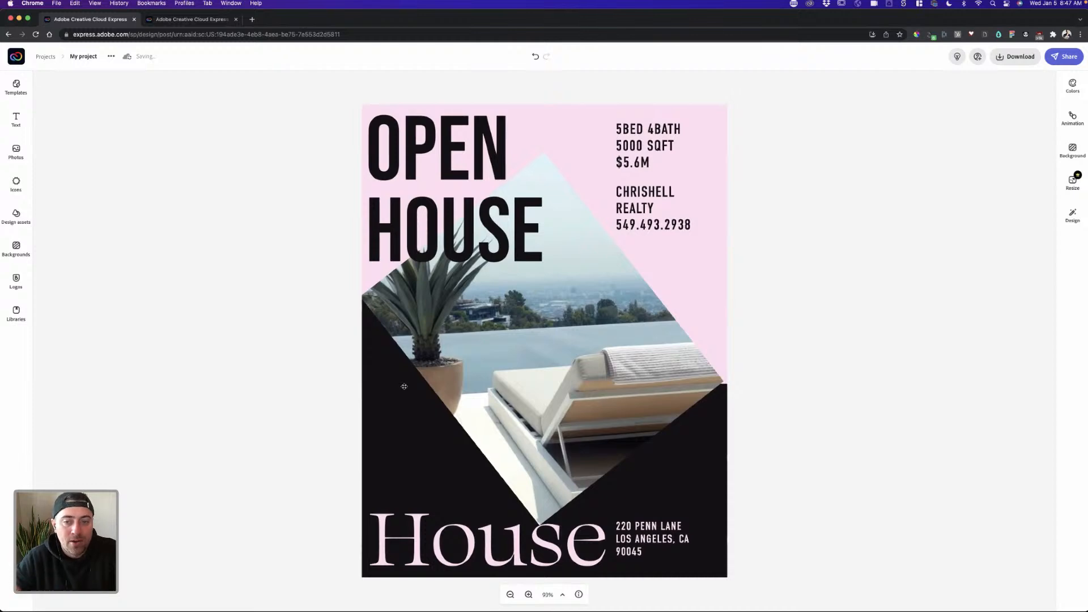
{"action": "left_click", "coordinate": [393, 362]}
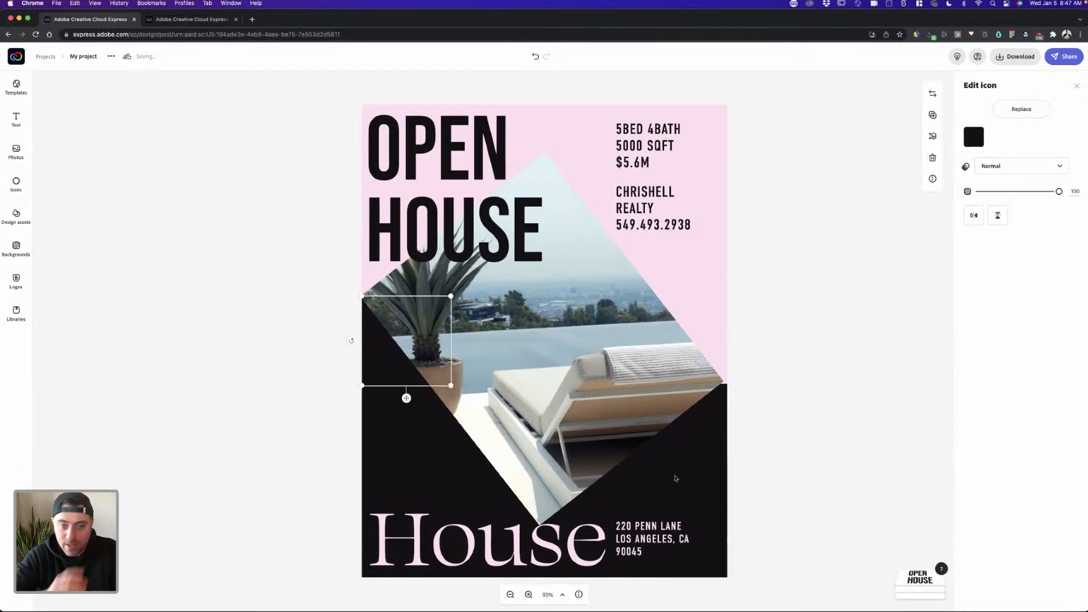
{"action": "left_click", "coordinate": [633, 355]}
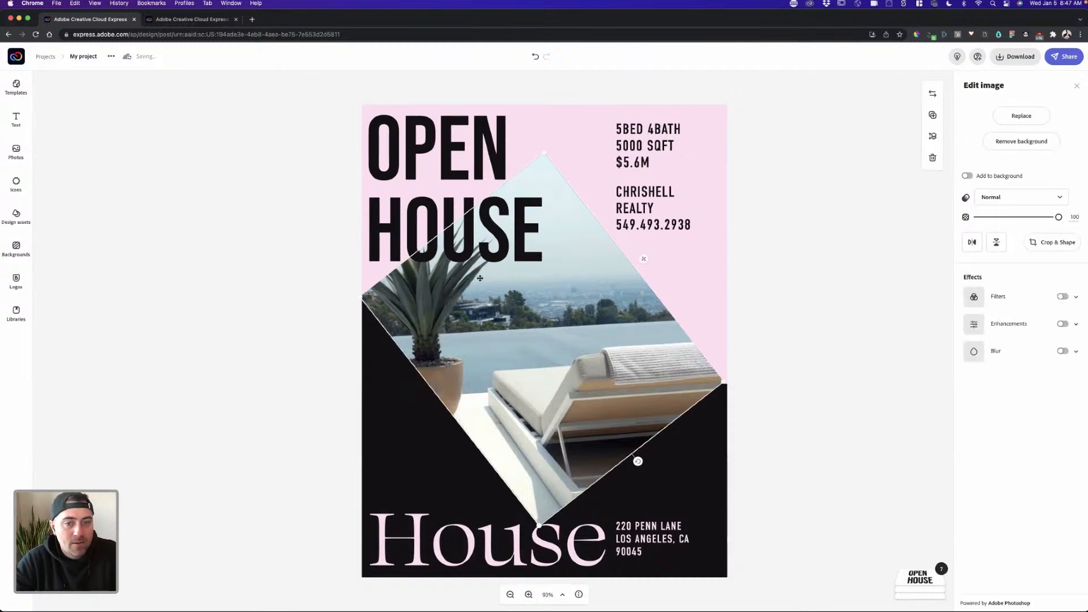
- Replace the diamond photo by searching stock photos for 'modern home'
{"action": "left_click", "coordinate": [1021, 116]}
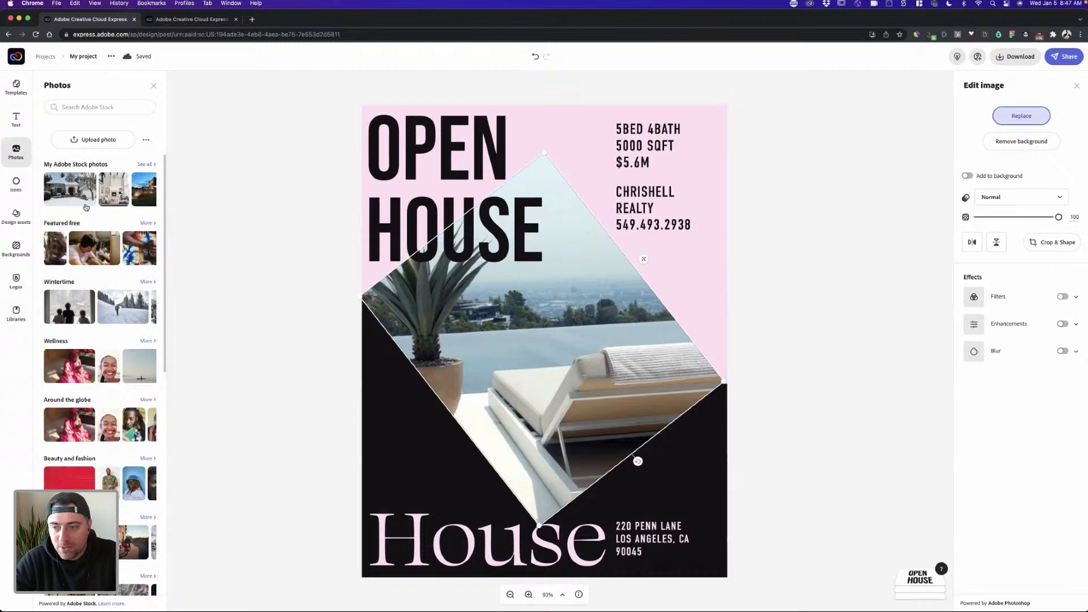
{"action": "left_click", "coordinate": [85, 108]}
{"action": "type", "text": "home"}
{"action": "key", "text": "Return"}
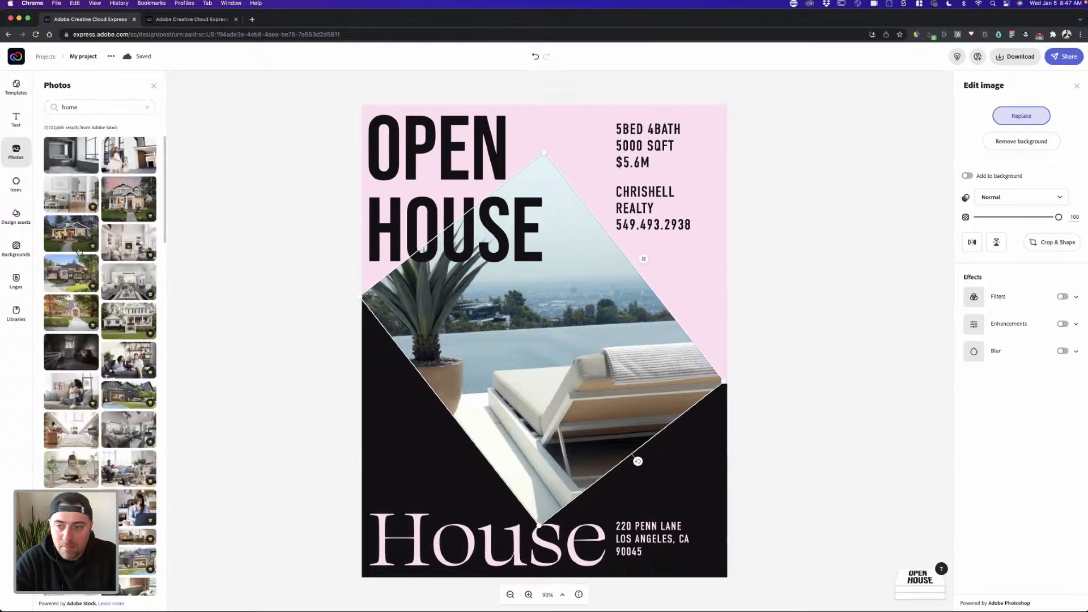
{"action": "scroll", "coordinate": [85, 312], "scroll_direction": "down", "scroll_amount": 5}
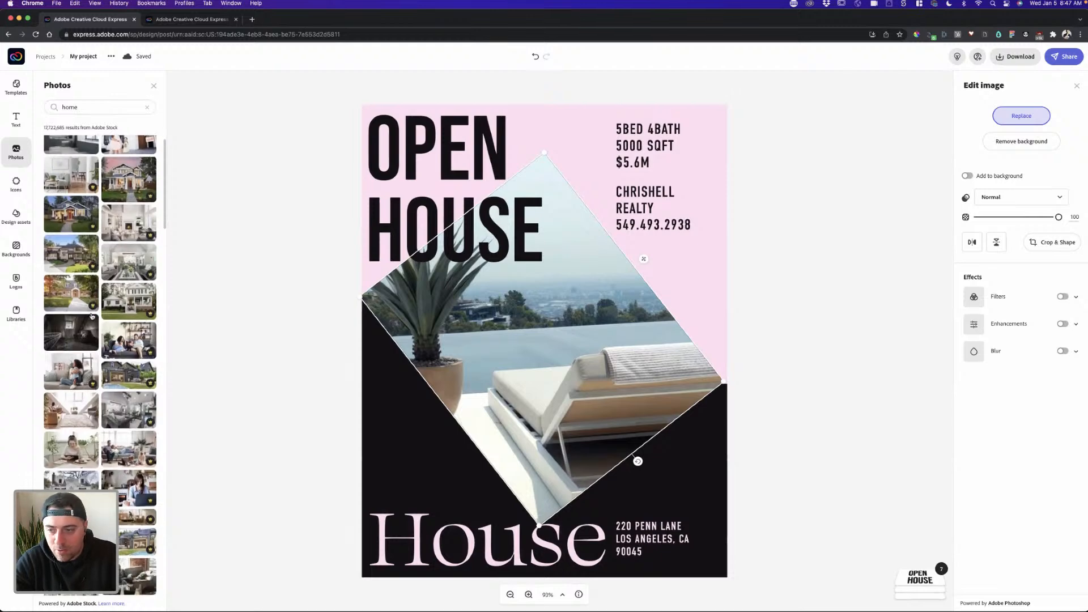
{"action": "scroll", "coordinate": [90, 316], "scroll_direction": "down", "scroll_amount": 10}
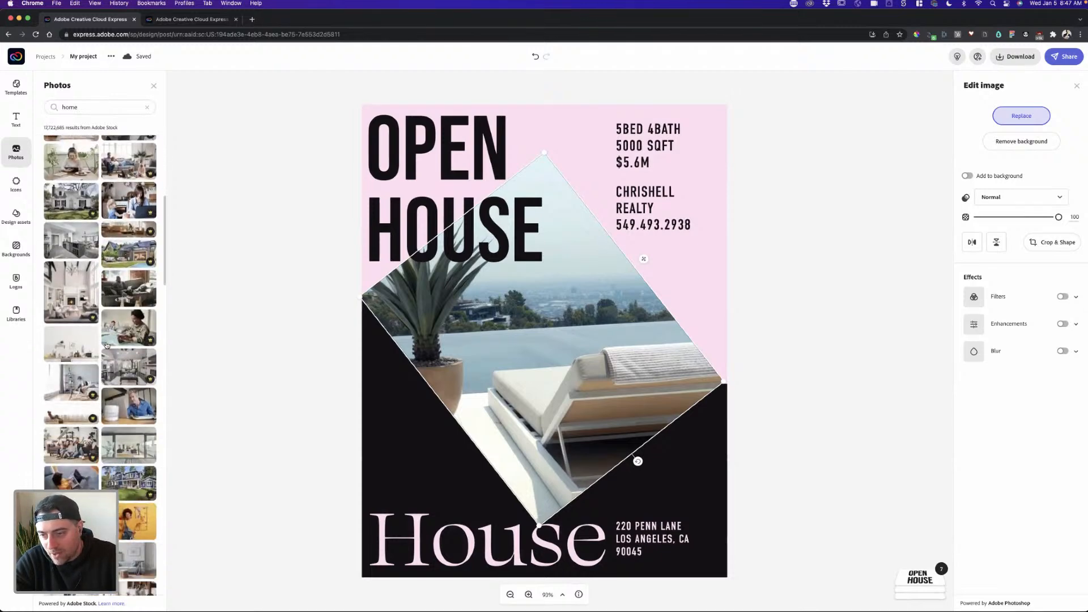
{"action": "scroll", "coordinate": [107, 345], "scroll_direction": "down", "scroll_amount": 15}
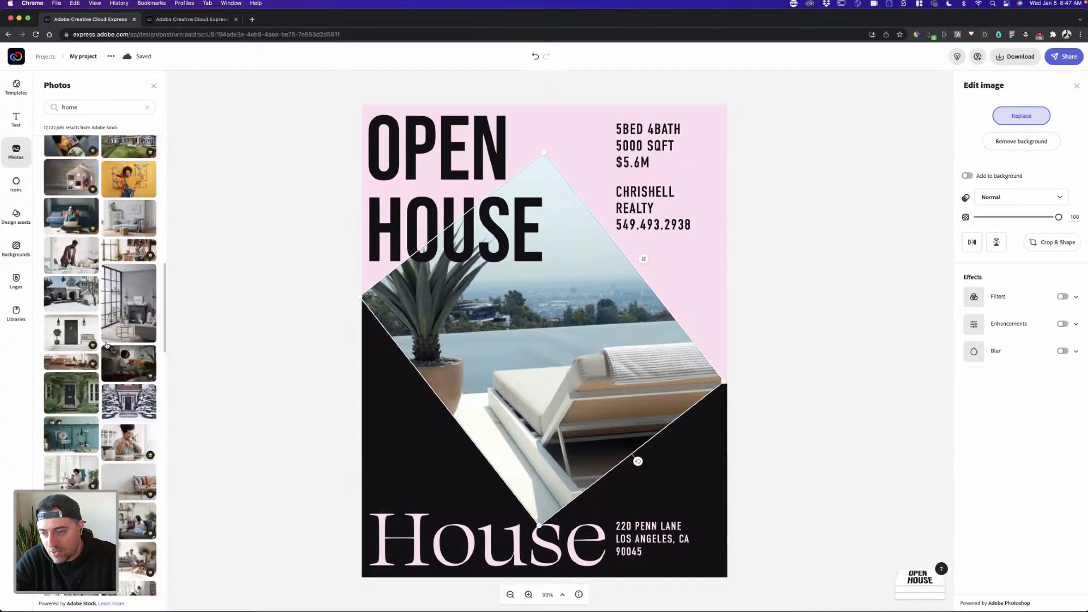
{"action": "left_click", "coordinate": [64, 106]}
{"action": "type", "text": "modern"}
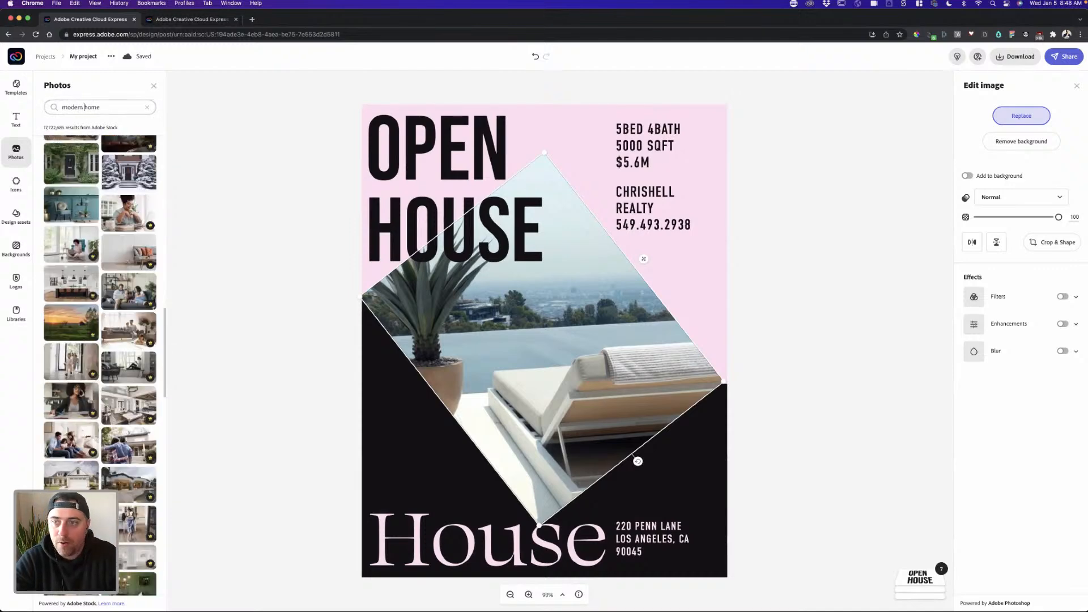
{"action": "key", "text": "Return"}
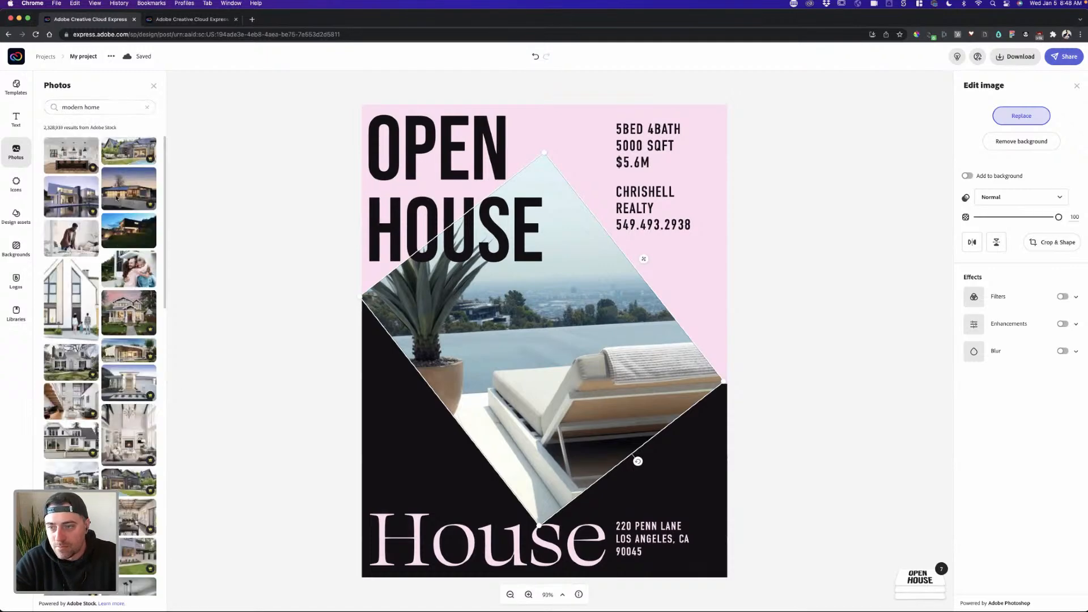
- Add a modern house photo, delete the rotated copy, and enlarge and centre it
{"action": "left_click_drag", "start_coordinate": [73, 200], "coordinate": [621, 345]}
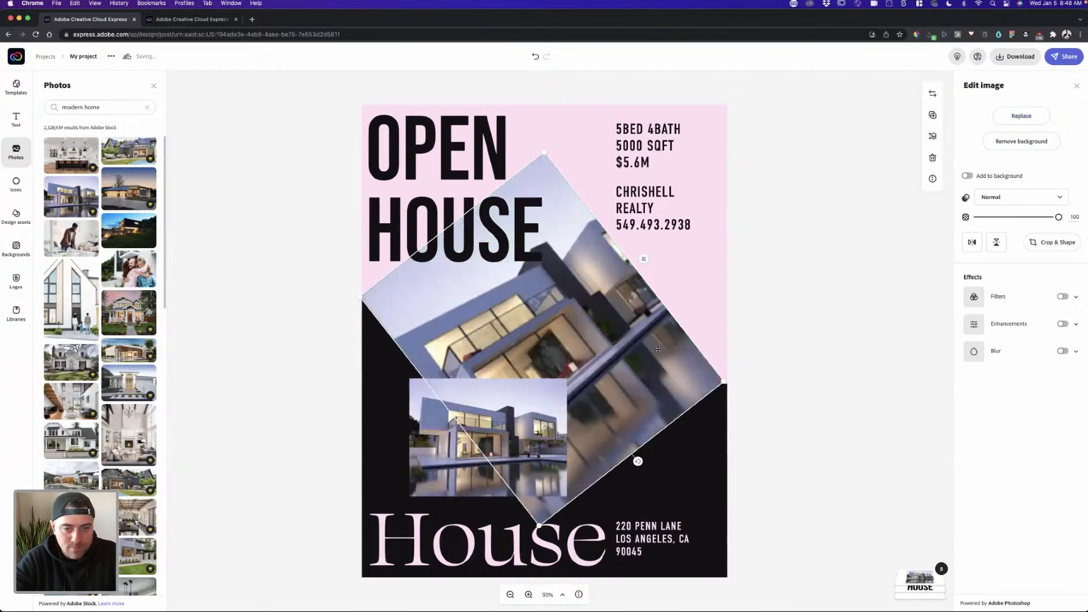
{"action": "left_click", "coordinate": [807, 330]}
{"action": "left_click", "coordinate": [659, 338]}
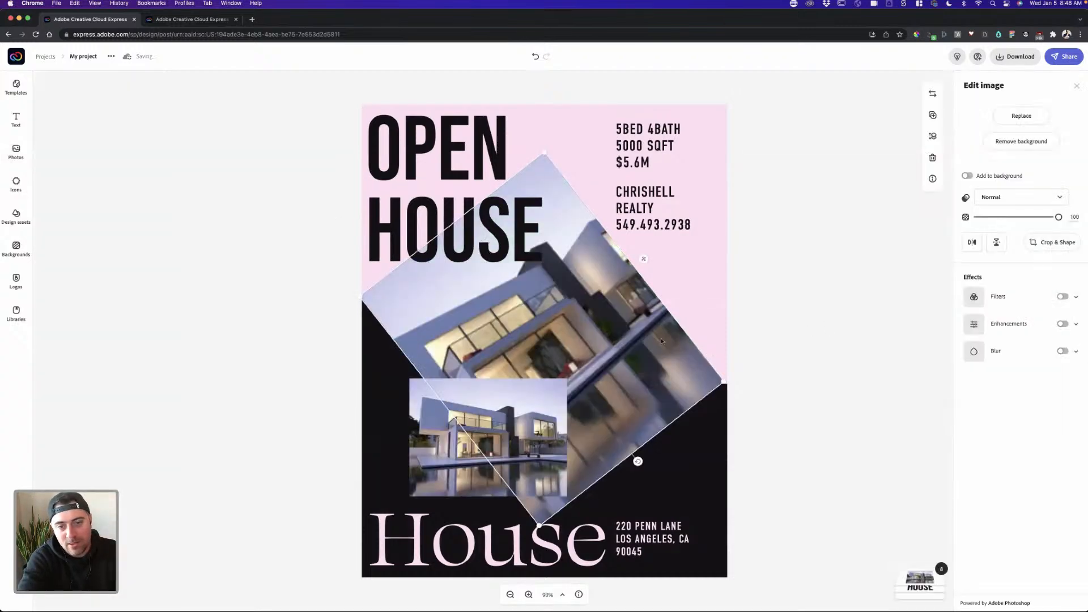
{"action": "key", "text": "Delete"}
{"action": "left_click", "coordinate": [509, 429]}
{"action": "left_click_drag", "start_coordinate": [514, 375], "coordinate": [467, 279]}
{"action": "left_click_drag", "start_coordinate": [520, 400], "coordinate": [601, 386]}
{"action": "left_click", "coordinate": [477, 244]}
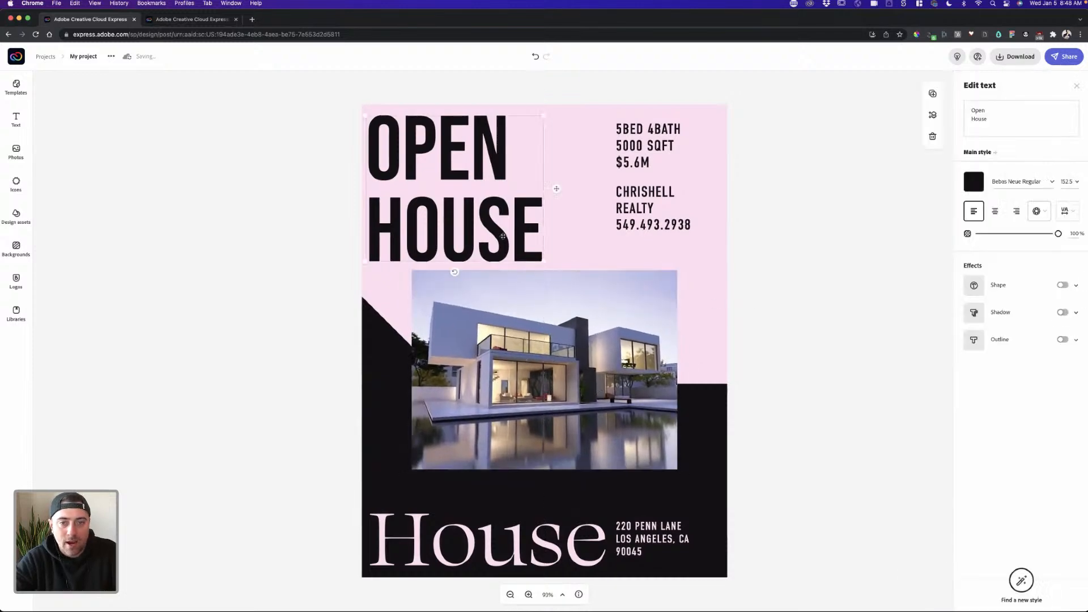
{"action": "left_click", "coordinate": [647, 157]}
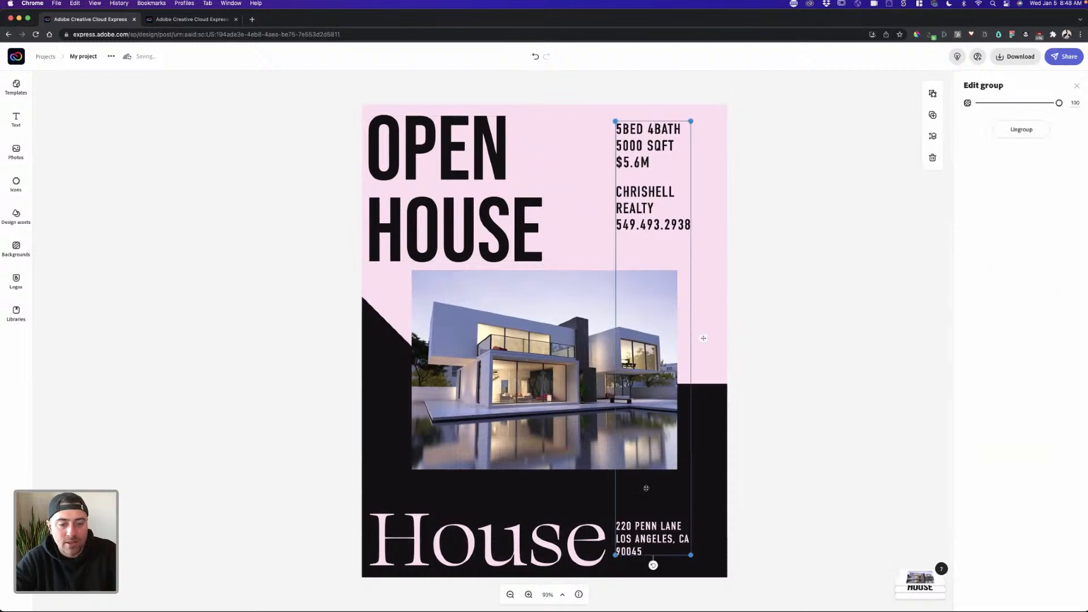
{"action": "left_click", "coordinate": [1021, 129]}
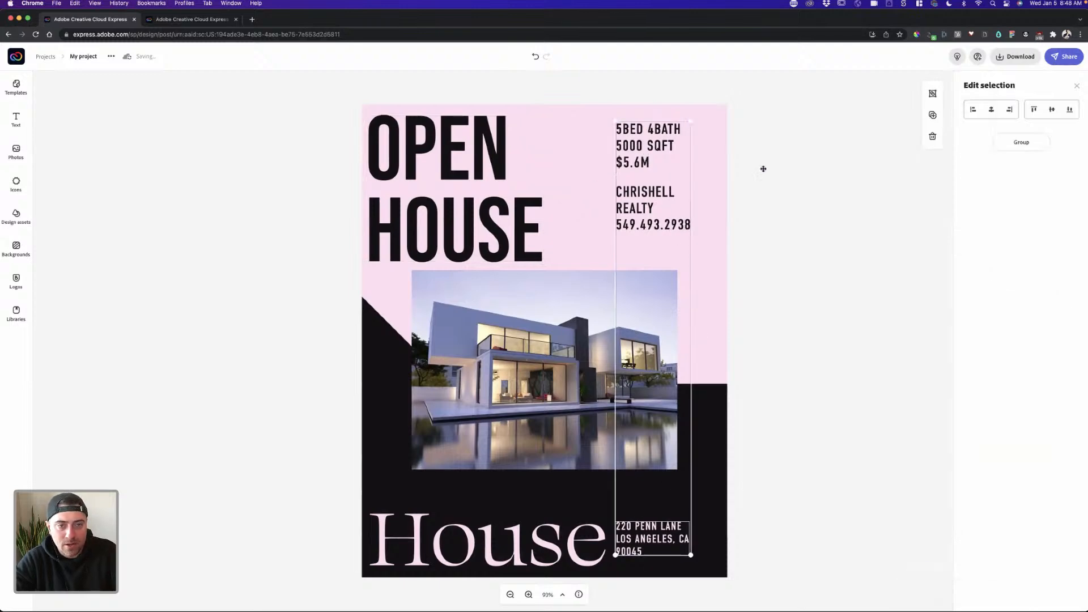
{"action": "left_click", "coordinate": [646, 153]}
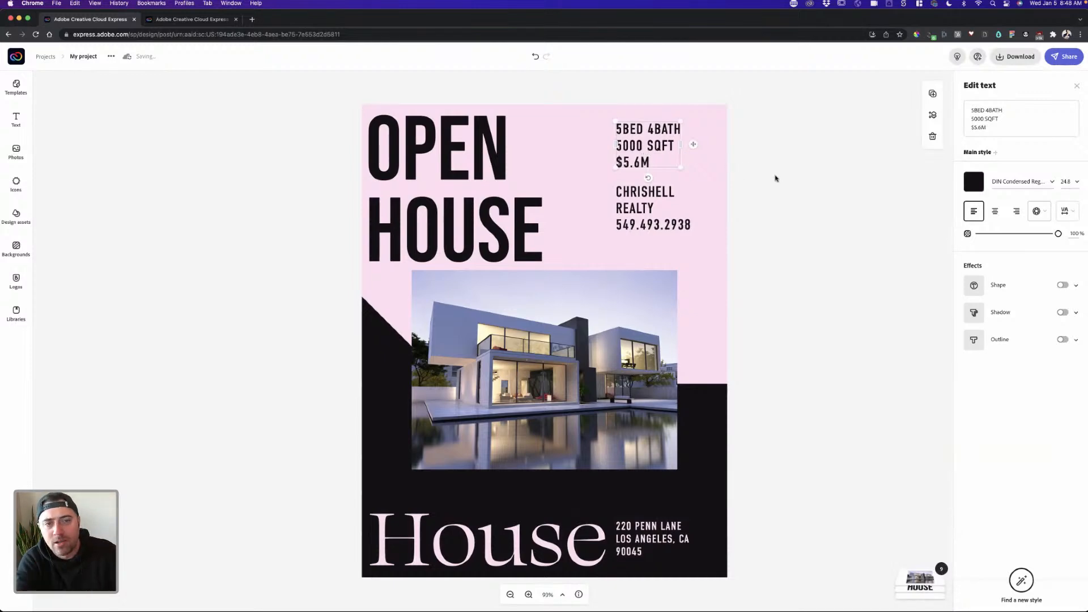
{"action": "left_click", "coordinate": [645, 216]}
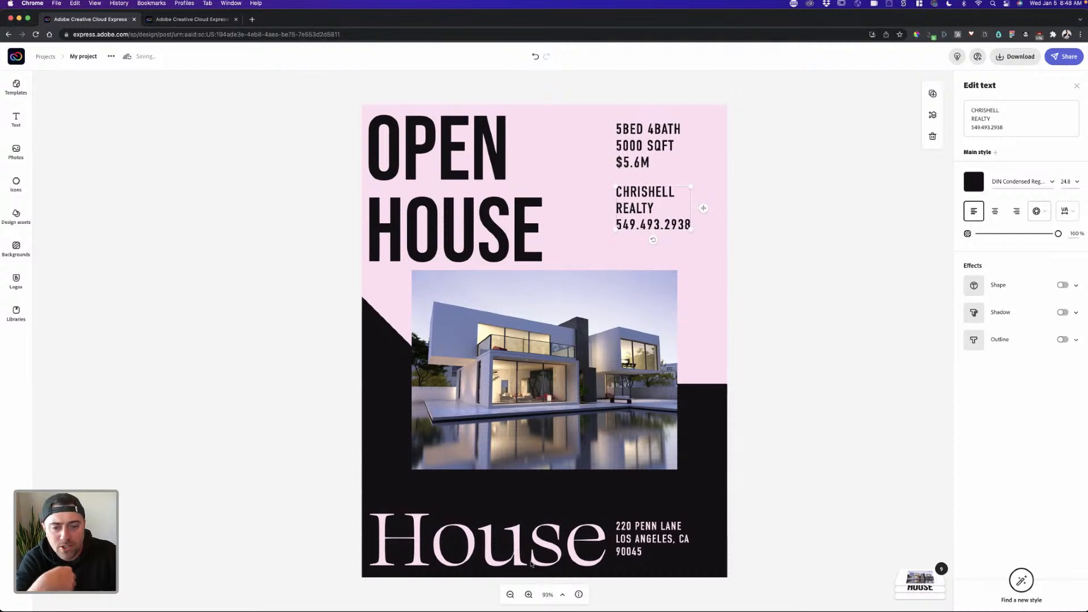
{"action": "left_click", "coordinate": [804, 299]}
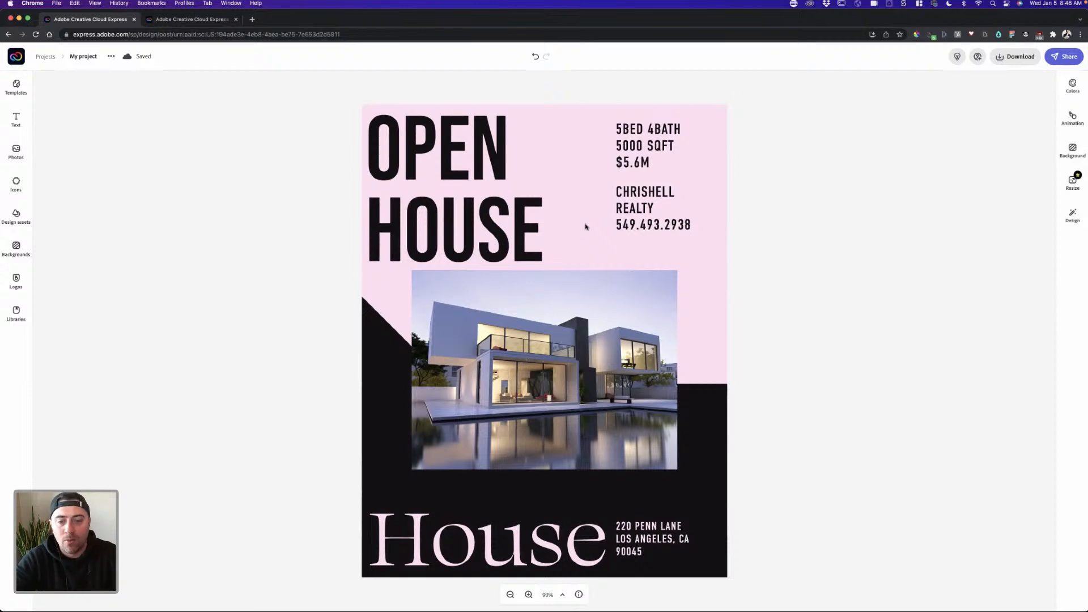
- Turn the pink background shape teal
{"action": "left_click", "coordinate": [586, 227]}
{"action": "left_click", "coordinate": [974, 136]}
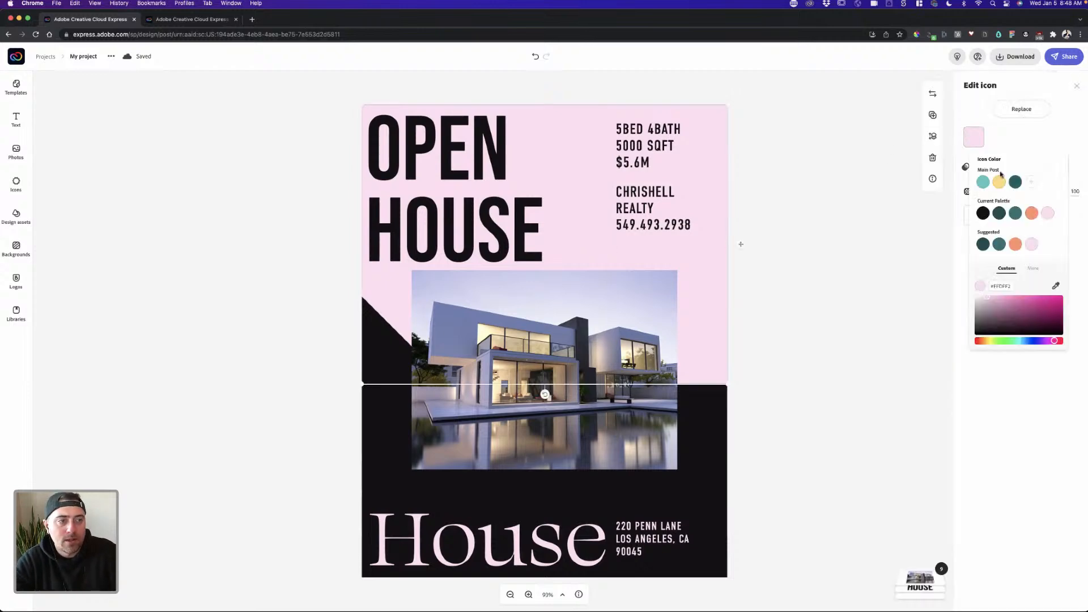
{"action": "left_click", "coordinate": [983, 182]}
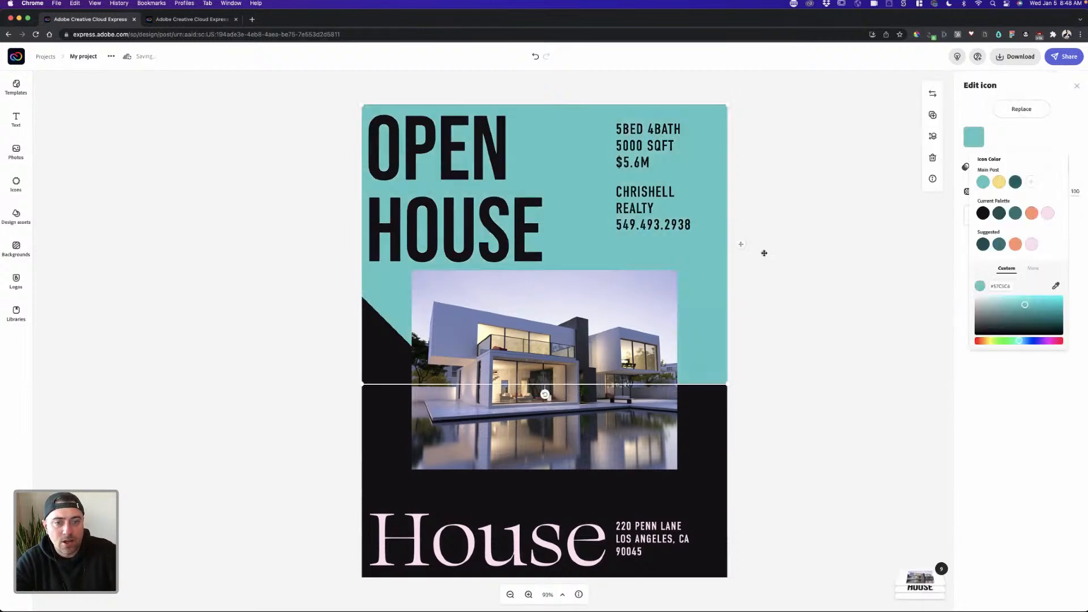
{"action": "left_click", "coordinate": [729, 351]}
- Make the flyer background dark teal (#174C4F)
{"action": "left_click", "coordinate": [369, 348]}
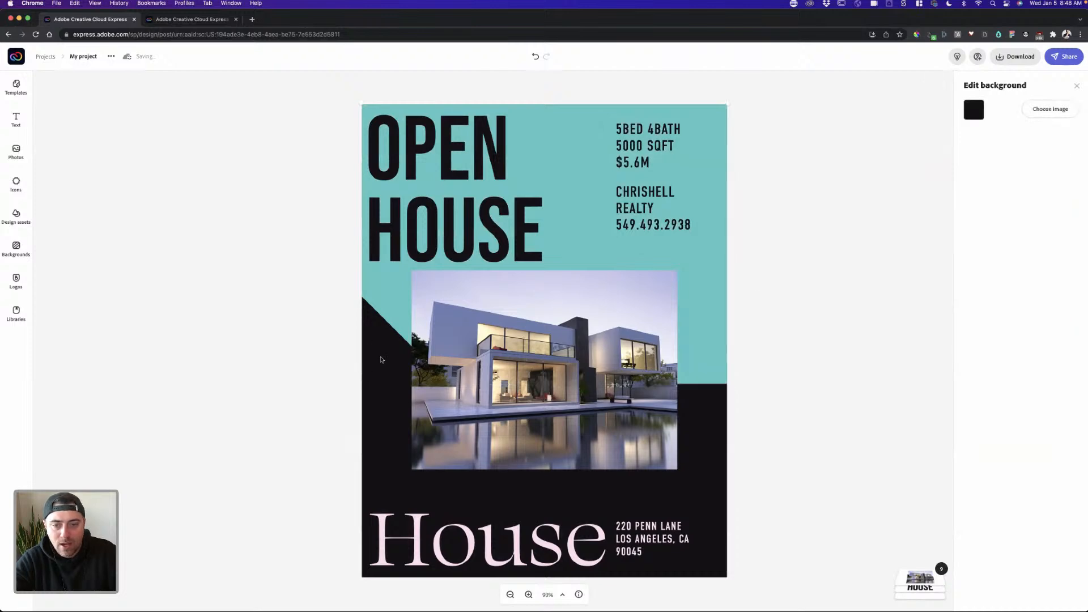
{"action": "left_click", "coordinate": [423, 374]}
{"action": "left_click", "coordinate": [704, 443]}
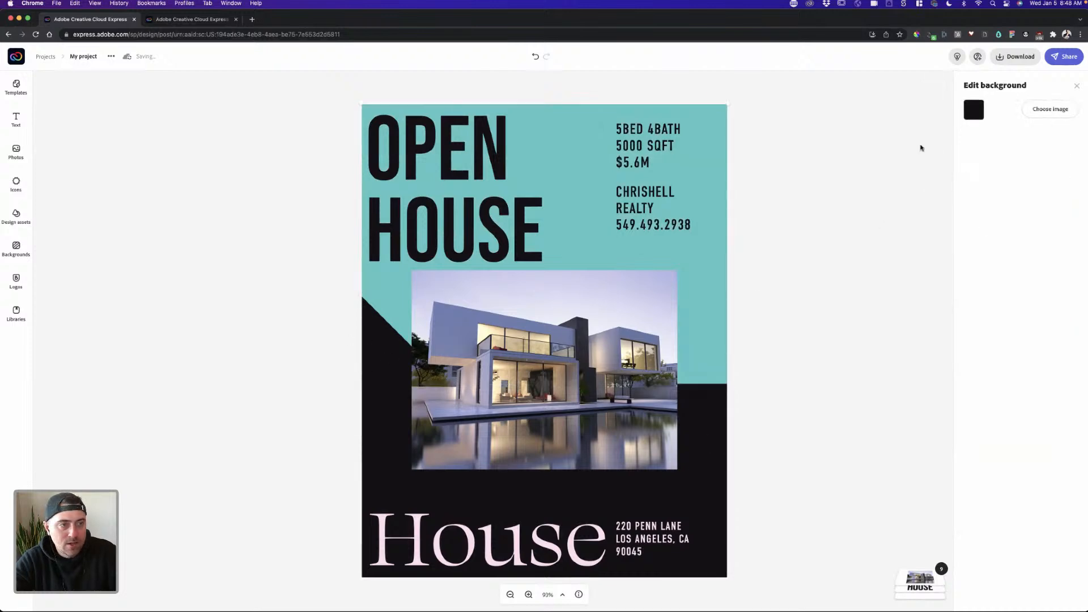
{"action": "left_click", "coordinate": [974, 110]}
{"action": "left_click", "coordinate": [999, 186]}
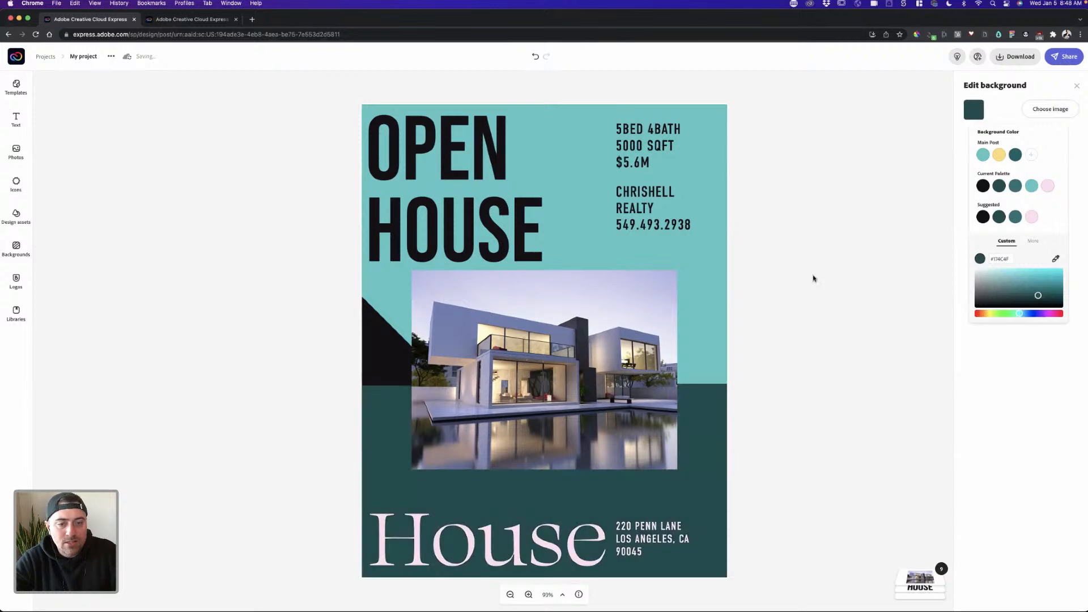
{"action": "left_click", "coordinate": [813, 279]}
- Make the black corner triangle the same dark teal
{"action": "left_click", "coordinate": [390, 363]}
{"action": "left_click", "coordinate": [974, 136]}
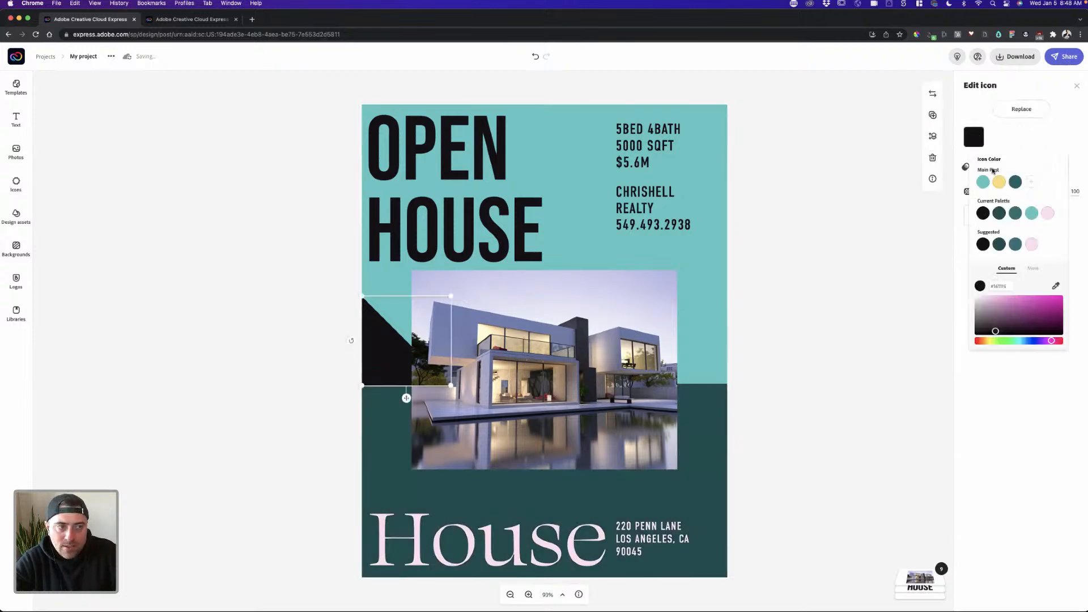
{"action": "left_click", "coordinate": [1017, 184]}
{"action": "left_click", "coordinate": [758, 295]}
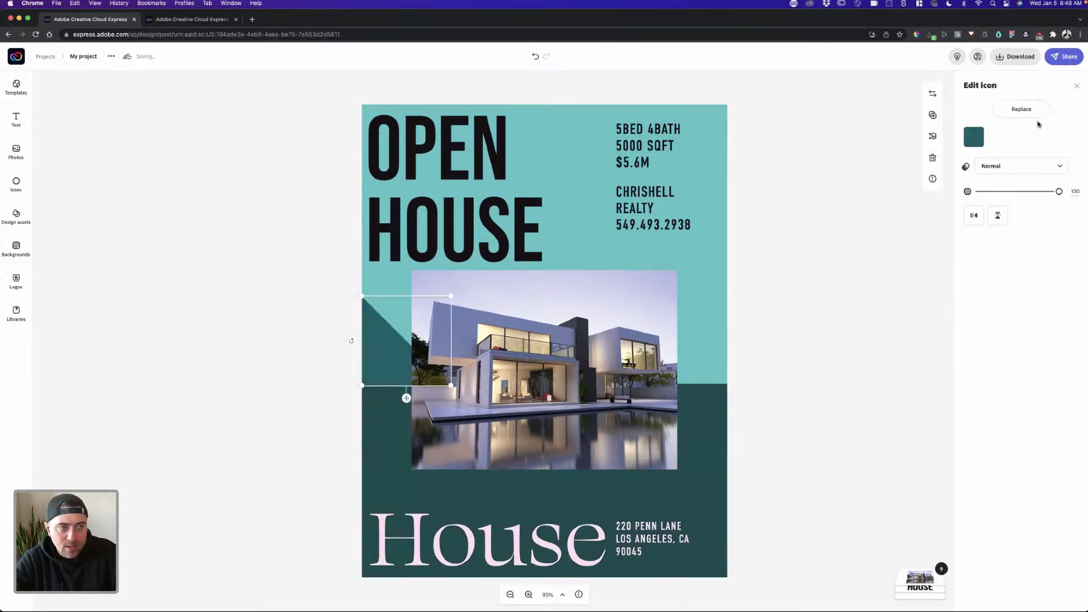
{"action": "left_click", "coordinate": [892, 334]}
- Recheck the background and triangle colours, leaving both dark teal
{"action": "left_click", "coordinate": [707, 419]}
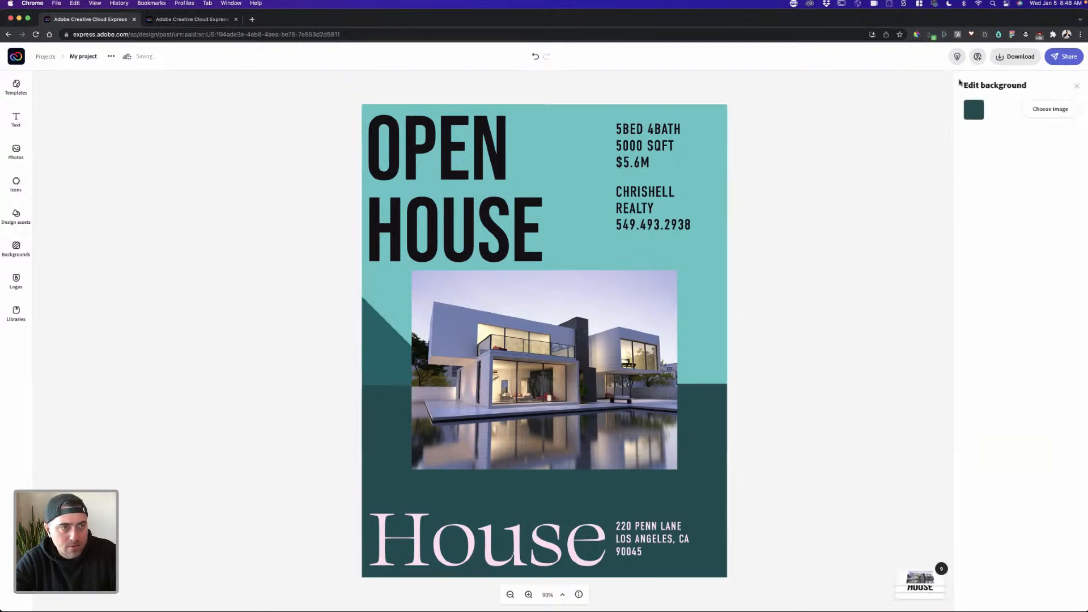
{"action": "left_click", "coordinate": [974, 109]}
{"action": "left_click", "coordinate": [933, 158]}
{"action": "left_click", "coordinate": [775, 410]}
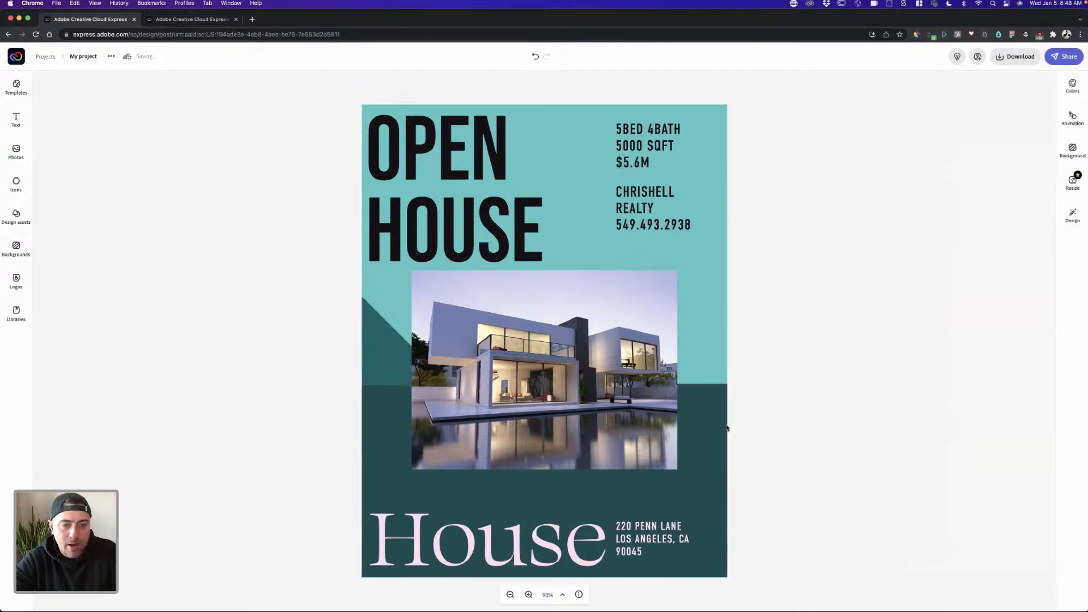
{"action": "left_click", "coordinate": [725, 427]}
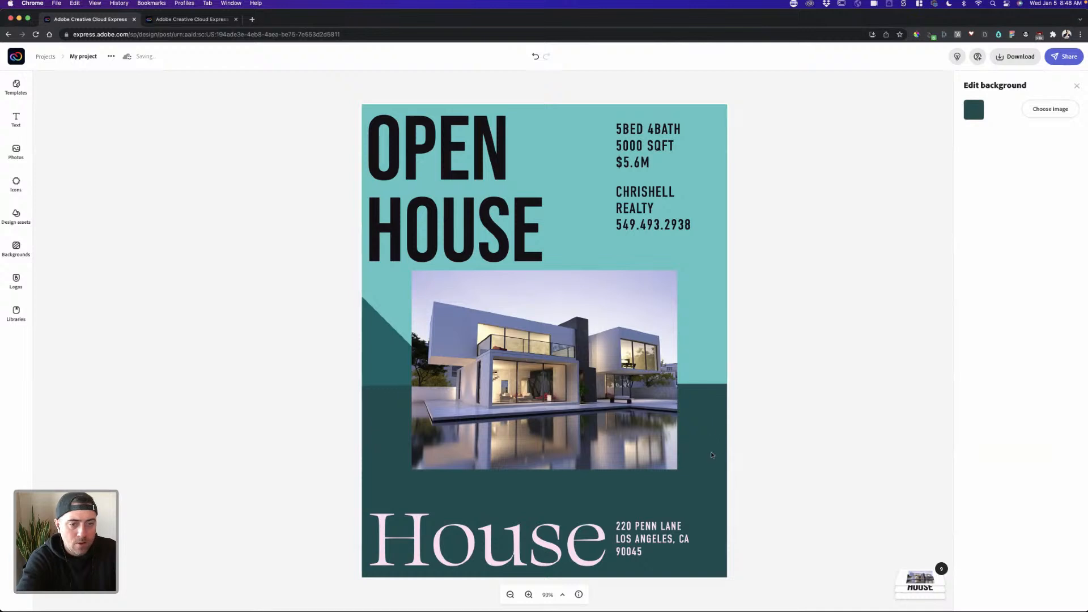
{"action": "left_click", "coordinate": [327, 400]}
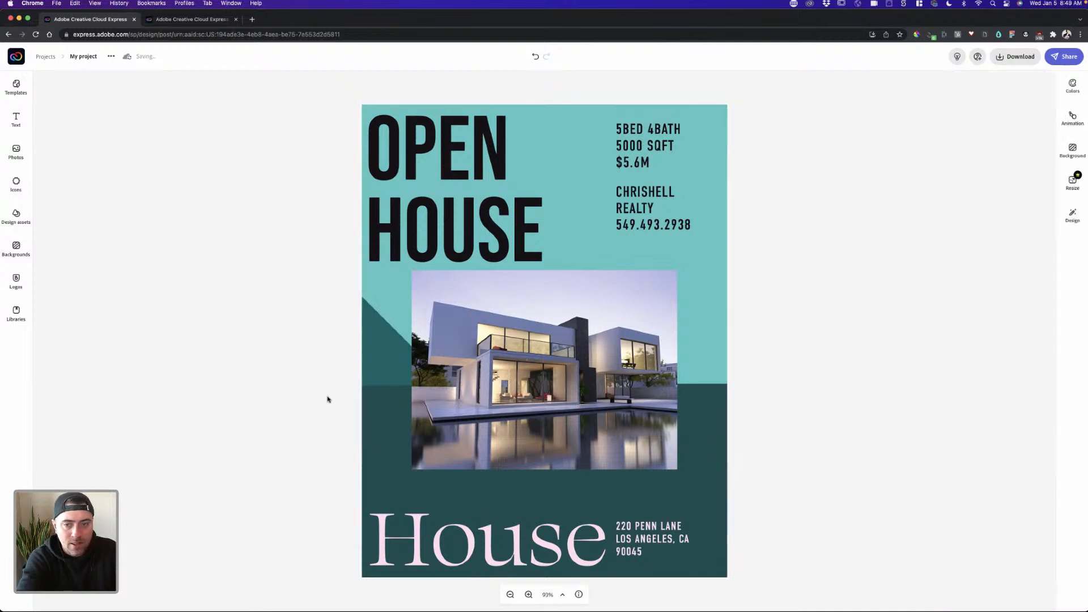
{"action": "left_click", "coordinate": [379, 352]}
{"action": "left_click", "coordinate": [974, 137]}
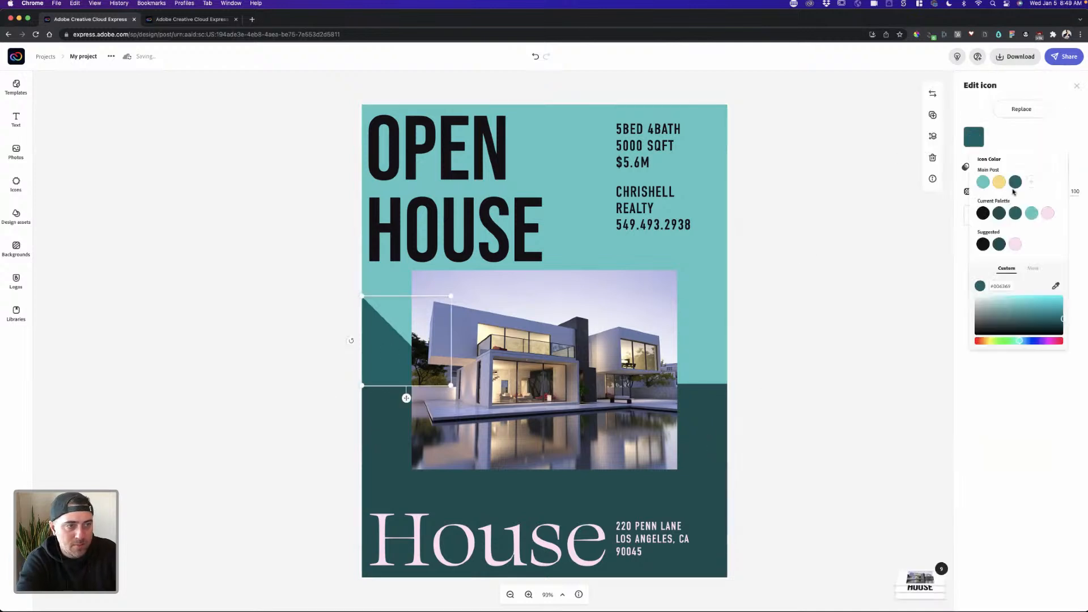
{"action": "left_click", "coordinate": [778, 300]}
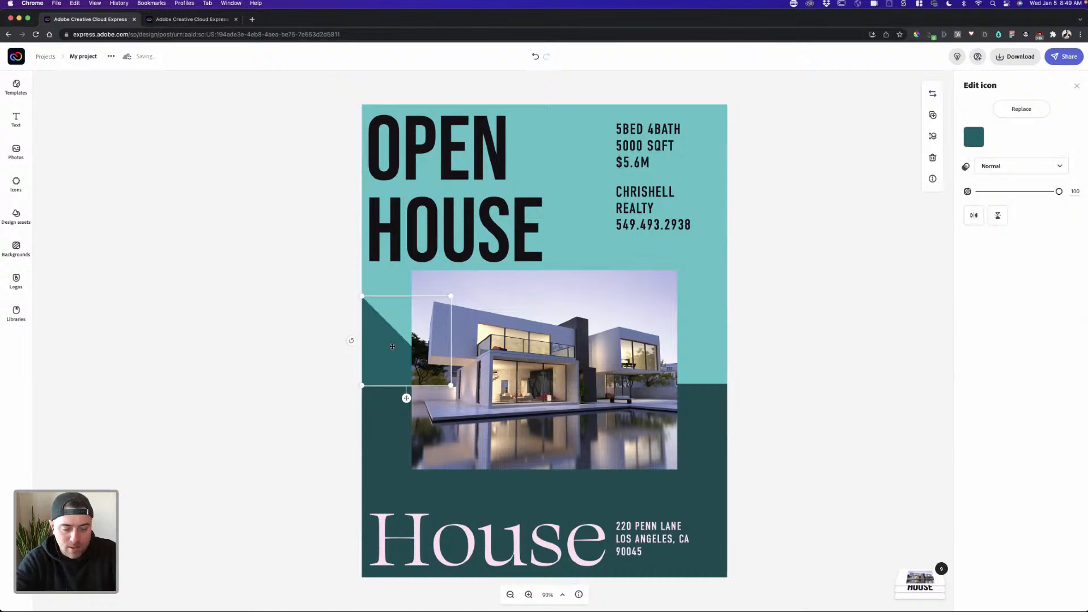
{"action": "left_click", "coordinate": [92, 264]}
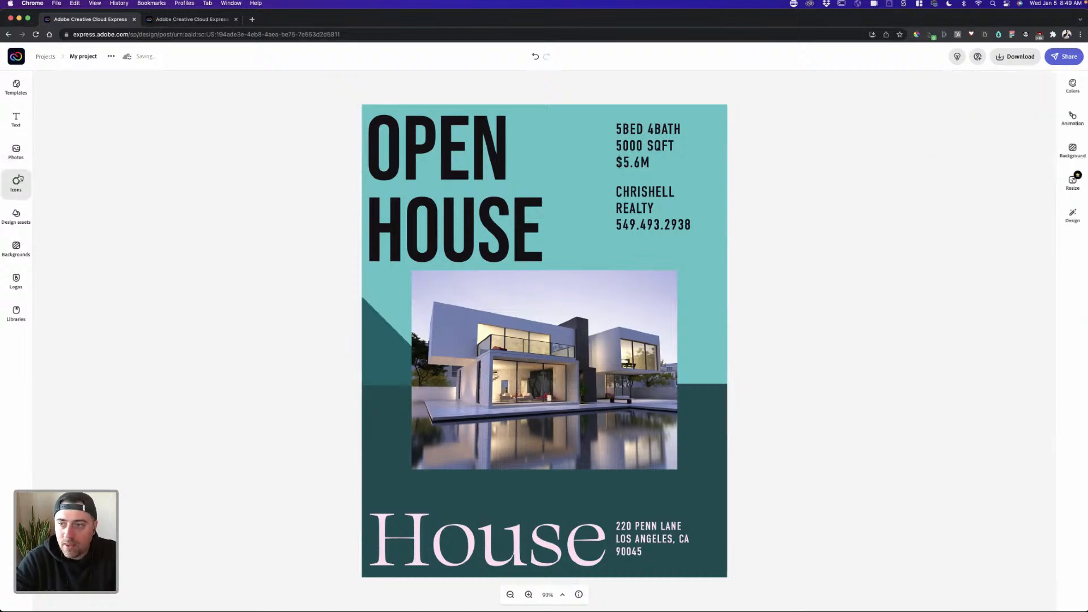
- Add a filled dark-teal square and place it at the photo's lower left
{"action": "left_click", "coordinate": [17, 181]}
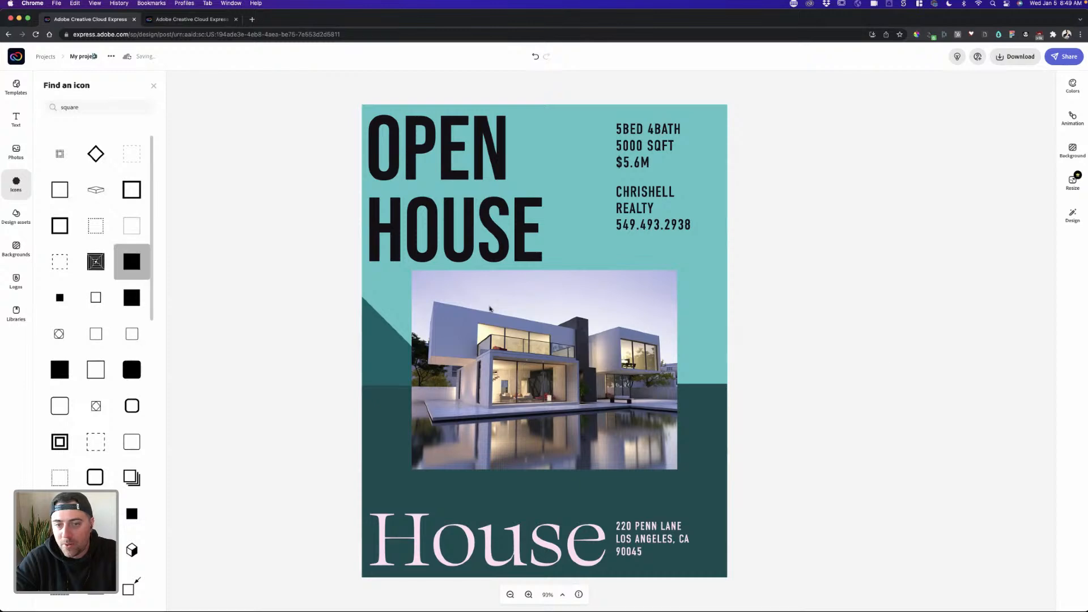
{"action": "left_click", "coordinate": [512, 336]}
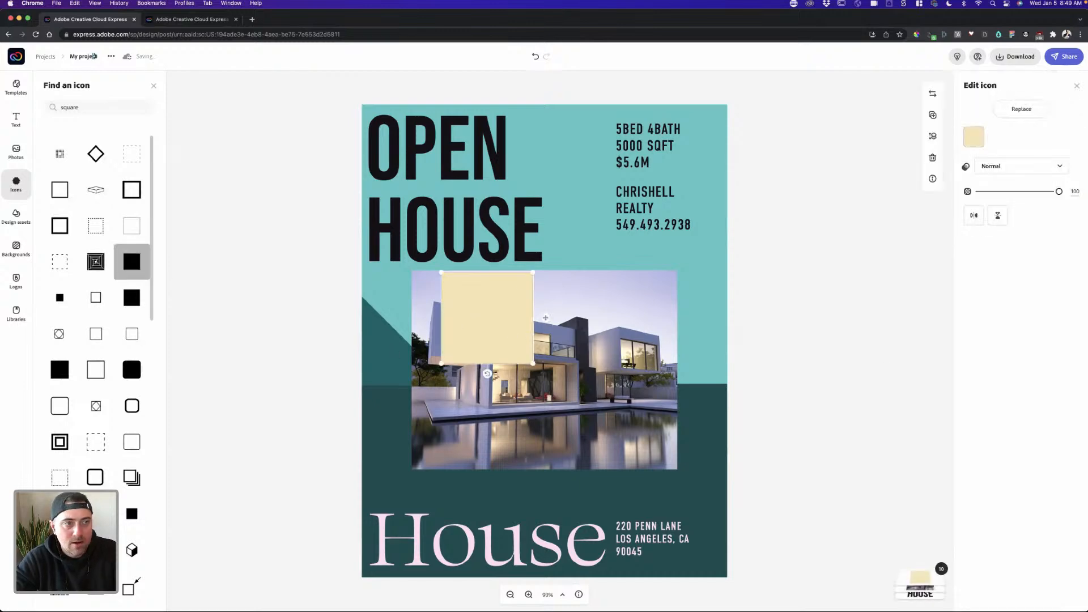
{"action": "left_click", "coordinate": [974, 137]}
{"action": "left_click", "coordinate": [1016, 182]}
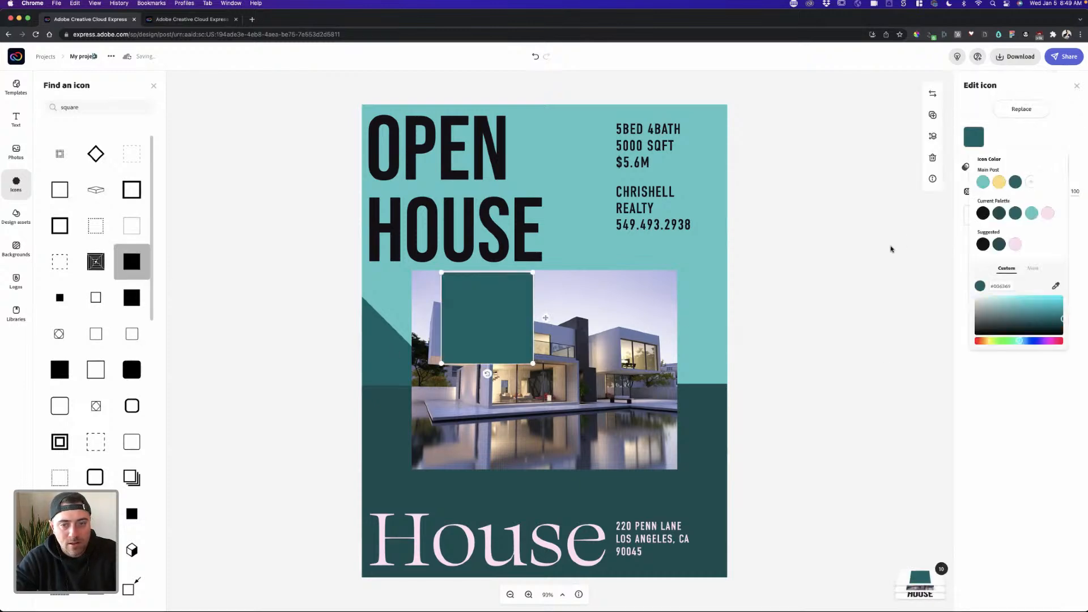
{"action": "left_click", "coordinate": [892, 247]}
{"action": "left_click_drag", "start_coordinate": [500, 359], "coordinate": [728, 577]}
- Move the teal square down the layer stack to sit just above the triangle
{"action": "left_click", "coordinate": [833, 533]}
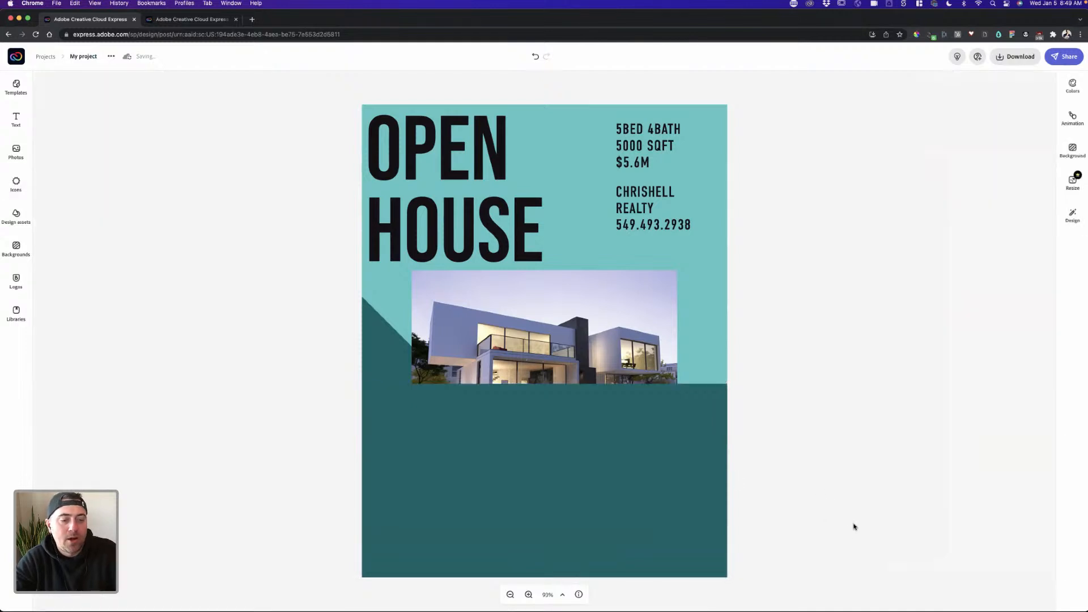
{"action": "left_click", "coordinate": [674, 464]}
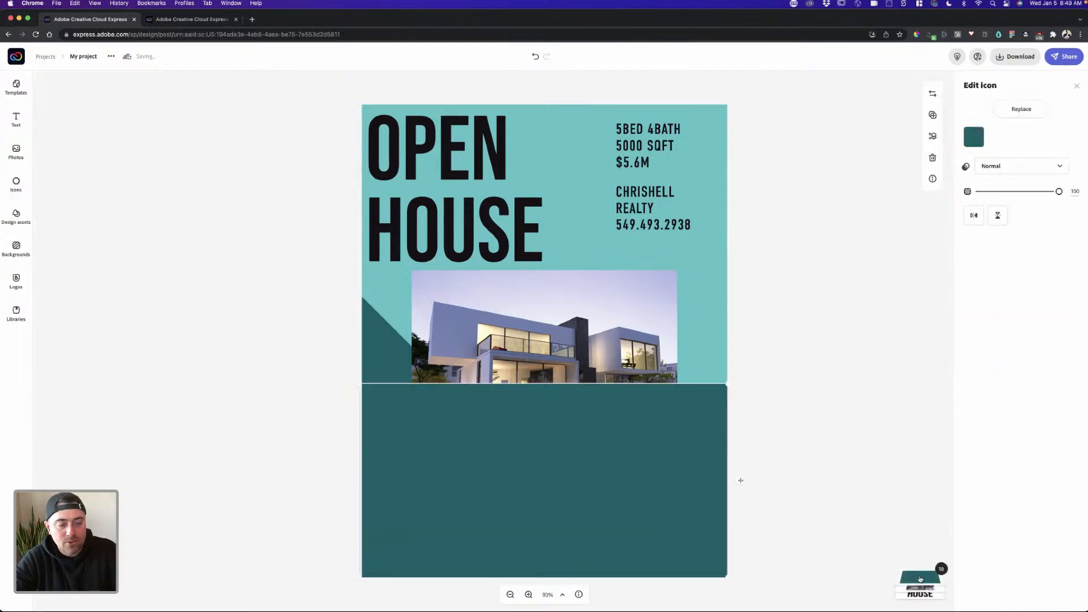
{"action": "left_click", "coordinate": [924, 576]}
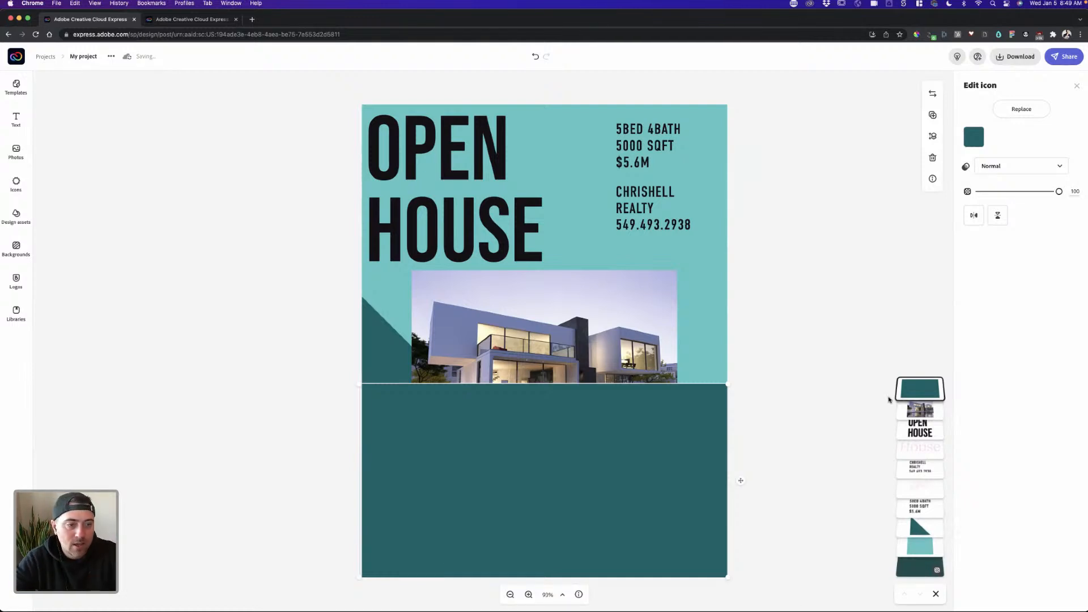
{"action": "left_click_drag", "start_coordinate": [921, 393], "coordinate": [919, 541]}
{"action": "left_click", "coordinate": [848, 424]}
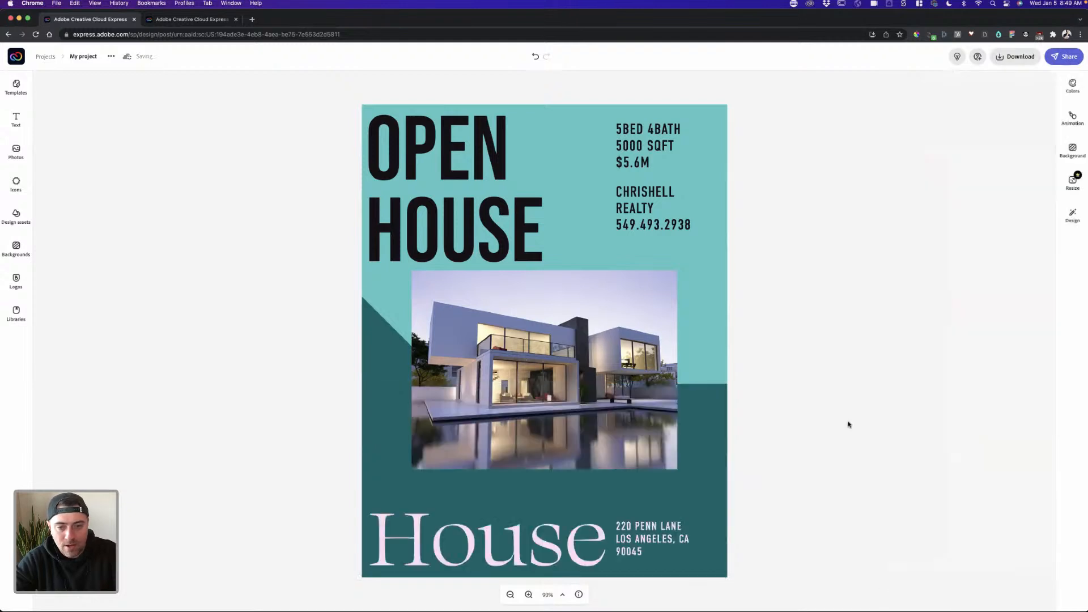
- Enlarge the house photo and shift it slightly left and down
{"action": "left_click", "coordinate": [481, 231]}
{"action": "left_click", "coordinate": [565, 318]}
{"action": "left_click_drag", "start_coordinate": [677, 270], "coordinate": [702, 251]}
{"action": "left_click_drag", "start_coordinate": [619, 329], "coordinate": [607, 350]}
{"action": "left_click", "coordinate": [775, 361]}
- Delete the pink House text and make the address text yellow
{"action": "left_click", "coordinate": [513, 555]}
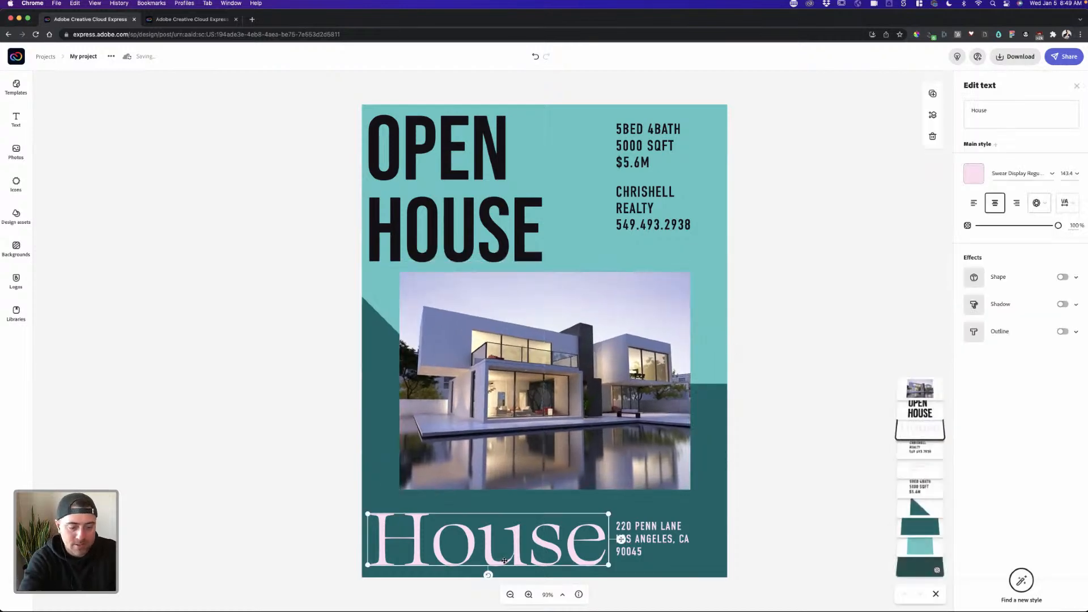
{"action": "key", "text": "Delete"}
{"action": "left_click", "coordinate": [648, 538]}
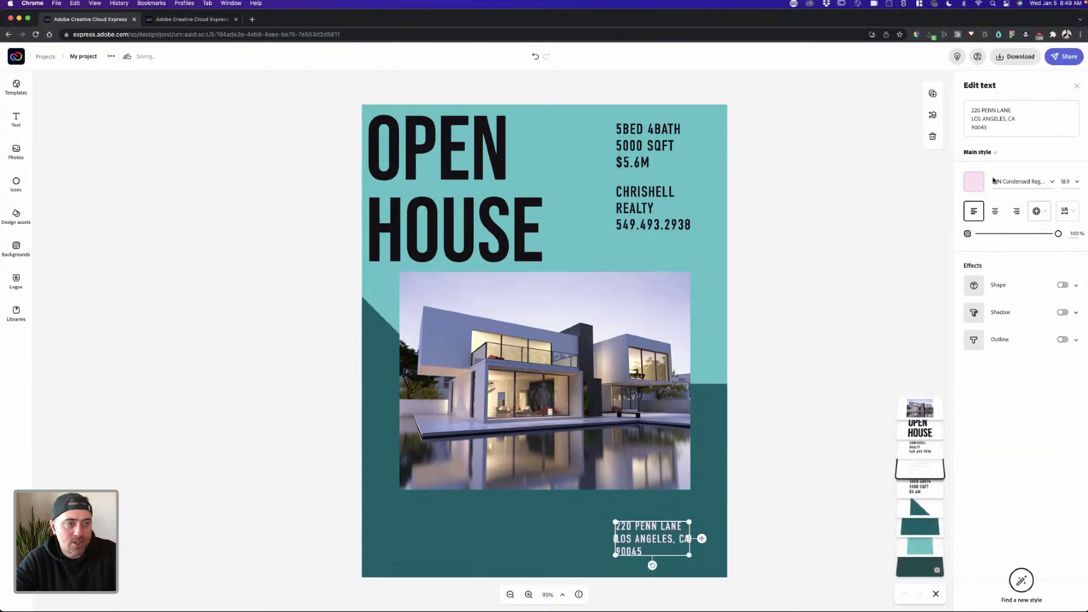
{"action": "left_click", "coordinate": [975, 185]}
{"action": "left_click", "coordinate": [1004, 231]}
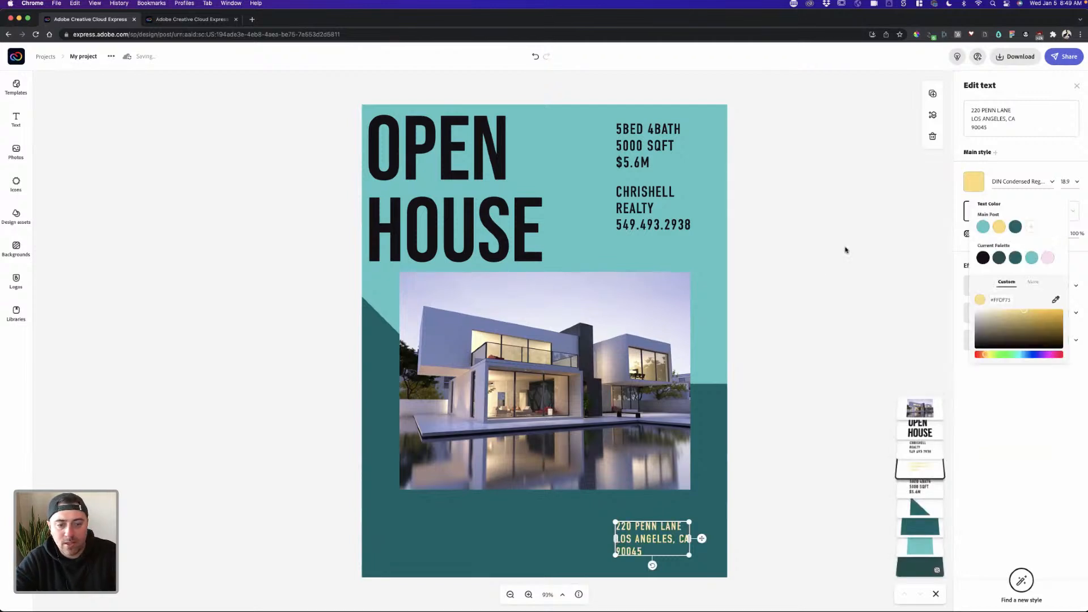
{"action": "left_click", "coordinate": [704, 229]}
- Move the agent contact block and the bed, bath and price block to the bottom left
{"action": "left_click", "coordinate": [665, 227]}
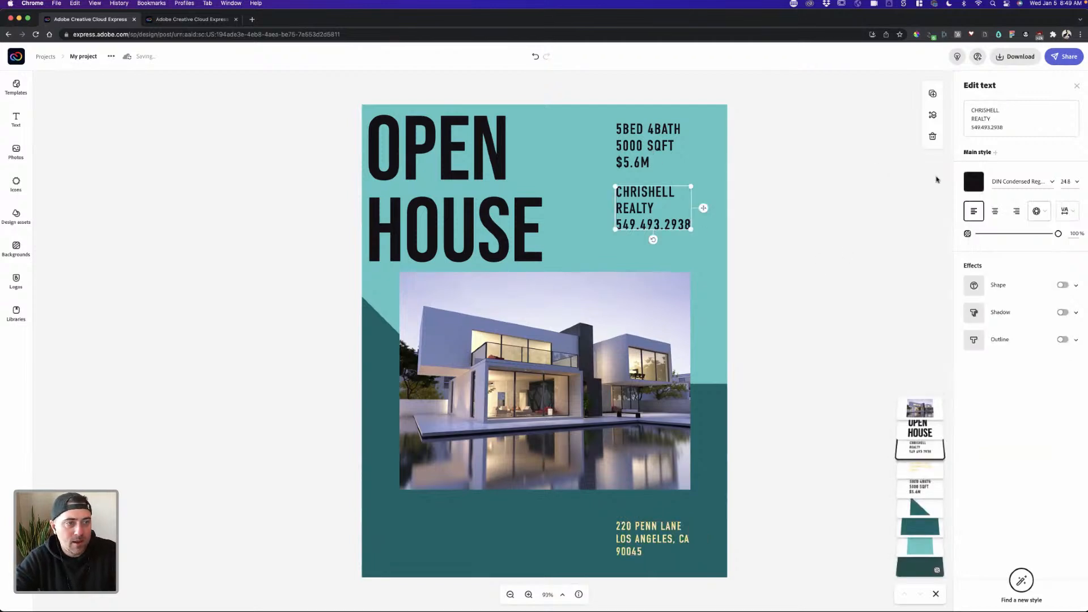
{"action": "left_click", "coordinate": [976, 184]}
{"action": "left_click", "coordinate": [784, 189]}
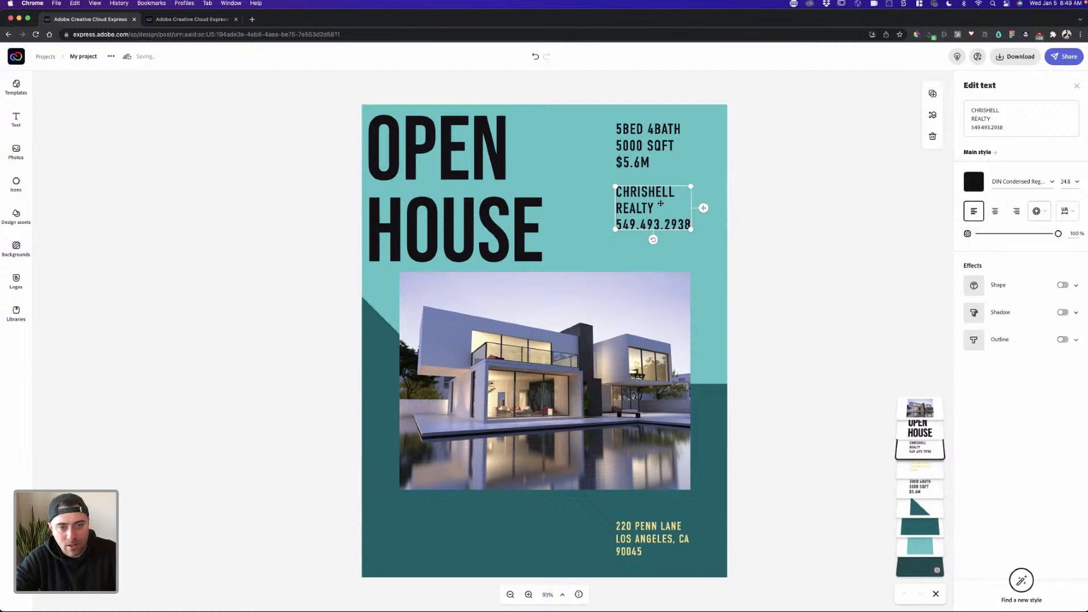
{"action": "left_click_drag", "start_coordinate": [615, 246], "coordinate": [465, 509]}
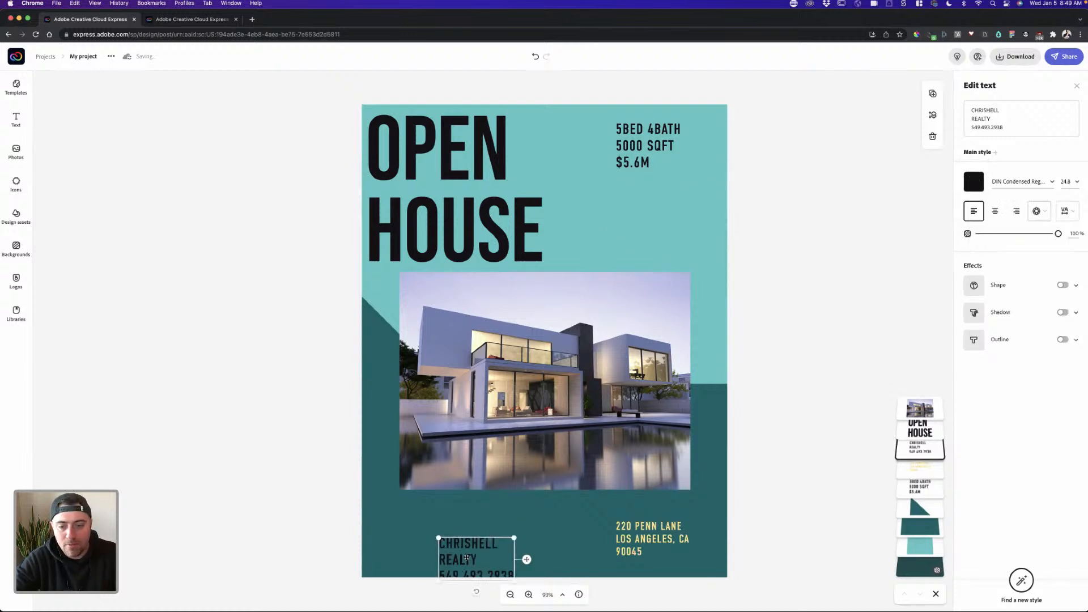
{"action": "left_click_drag", "start_coordinate": [466, 558], "coordinate": [496, 538]}
{"action": "left_click_drag", "start_coordinate": [634, 162], "coordinate": [407, 556]}
{"action": "left_click", "coordinate": [549, 390]}
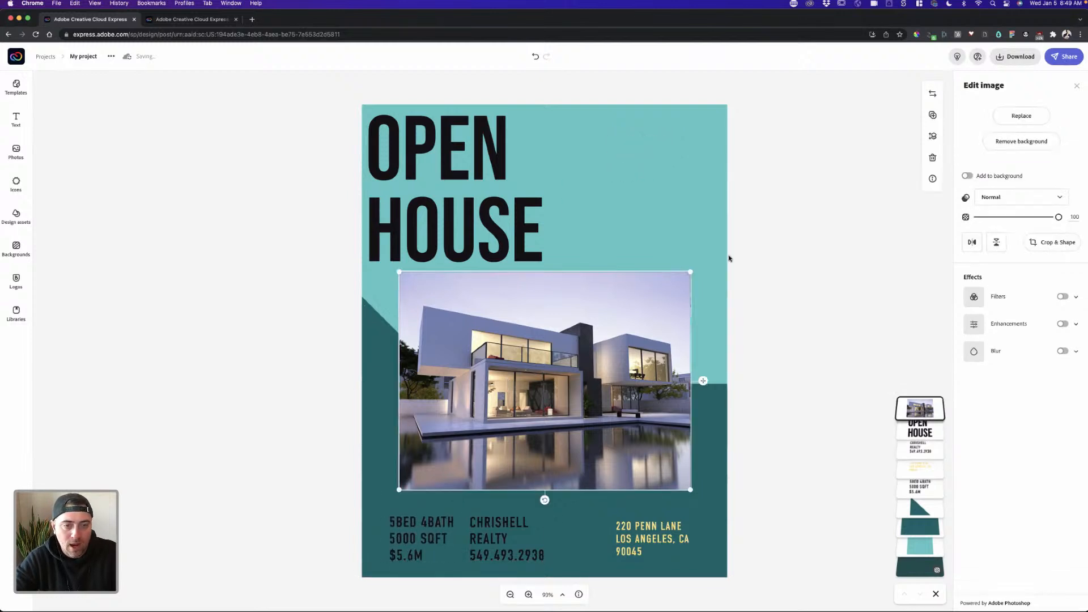
- Enlarge the house photo up and right; a first headline deletion is undone
{"action": "left_click_drag", "start_coordinate": [688, 272], "coordinate": [731, 251]}
{"action": "left_click_drag", "start_coordinate": [640, 306], "coordinate": [631, 301]}
{"action": "left_click", "coordinate": [498, 212]}
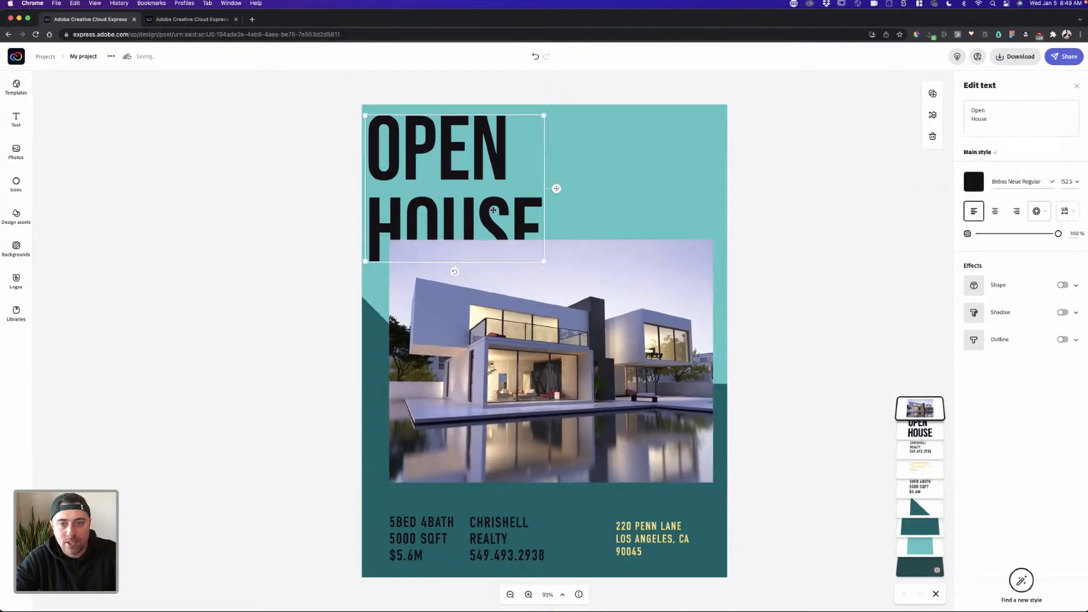
{"action": "left_click", "coordinate": [1015, 121]}
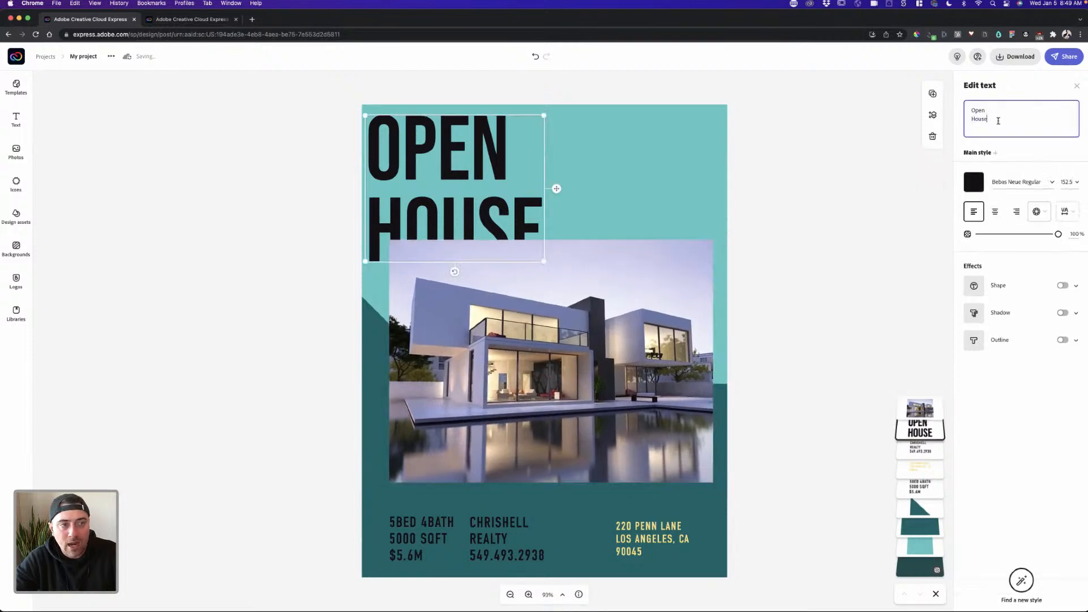
{"action": "left_click_drag", "start_coordinate": [996, 119], "coordinate": [952, 124]}
{"action": "key", "text": "super+c"}
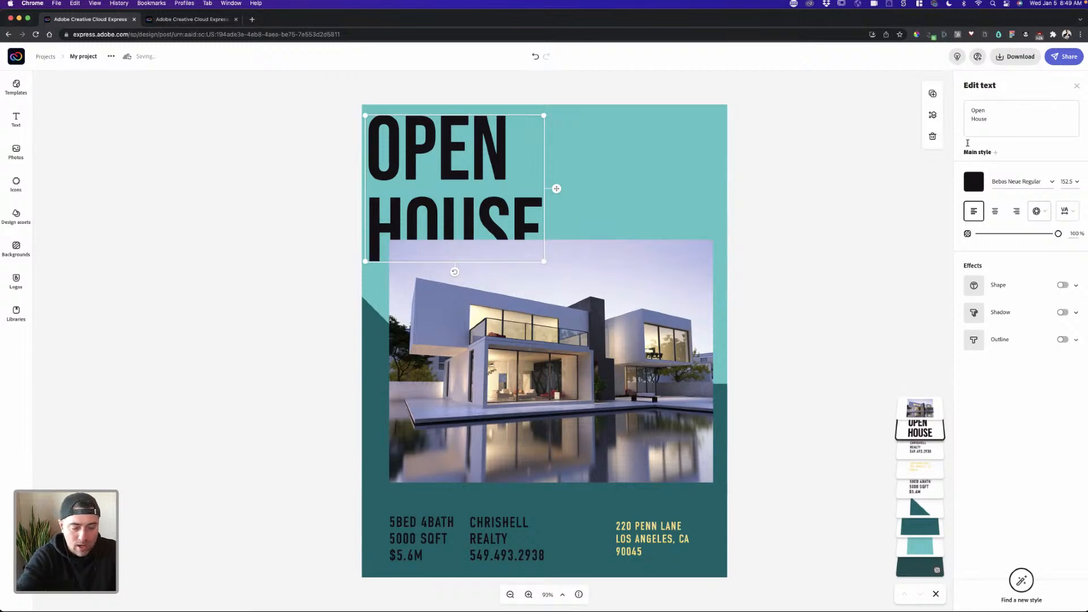
{"action": "key", "text": "BackSpace"}
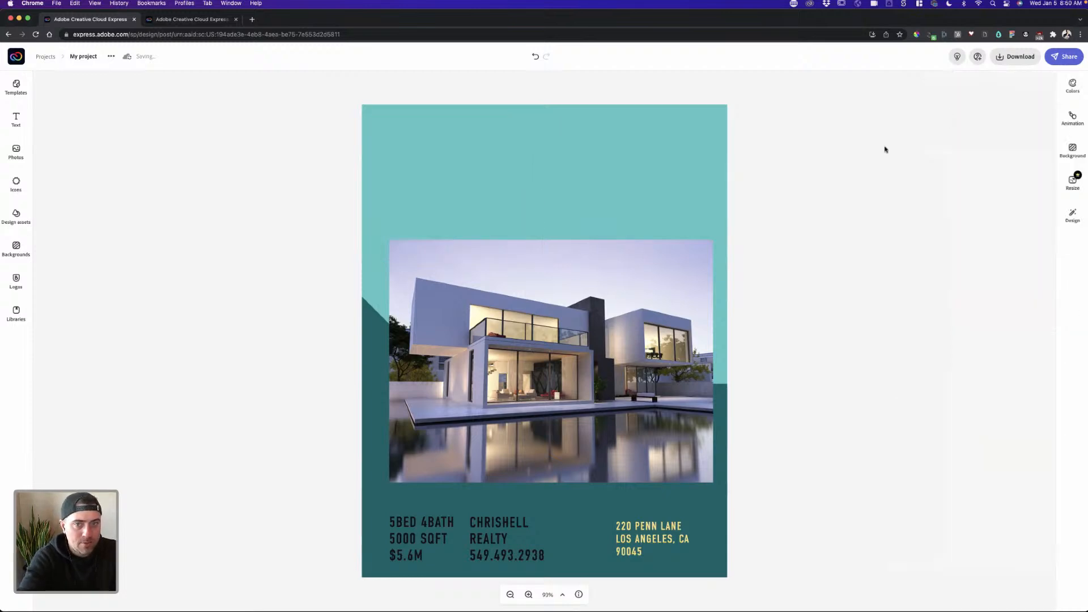
{"action": "key", "text": "super+z"}
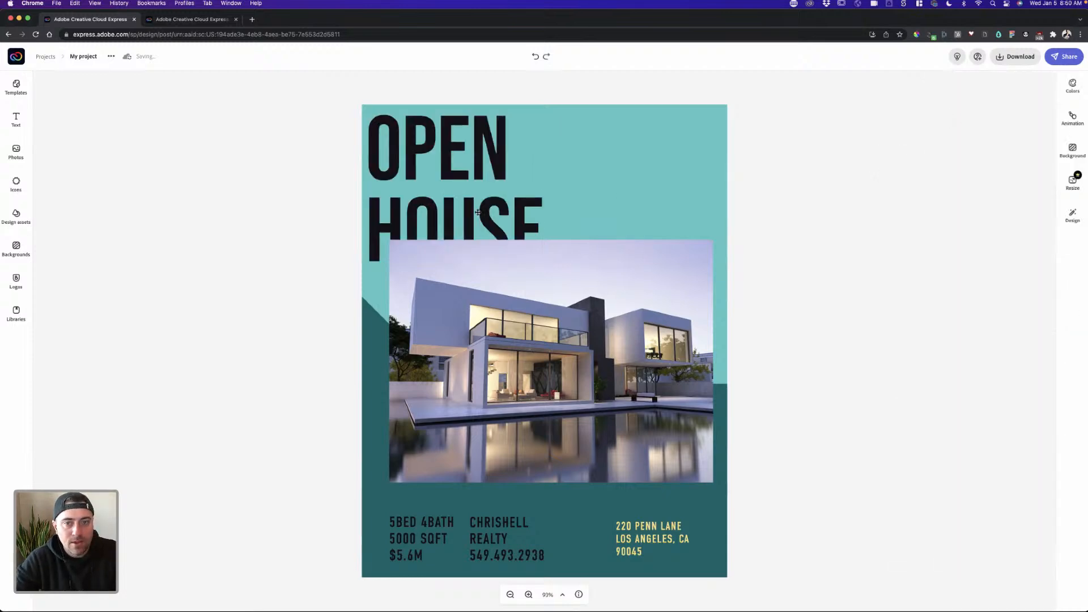
- Delete 'House' from the headline so it reads only OPEN, then show the text styles
{"action": "left_click", "coordinate": [478, 213]}
{"action": "left_click_drag", "start_coordinate": [985, 118], "coordinate": [963, 119]}
{"action": "key", "text": "BackSpace"}
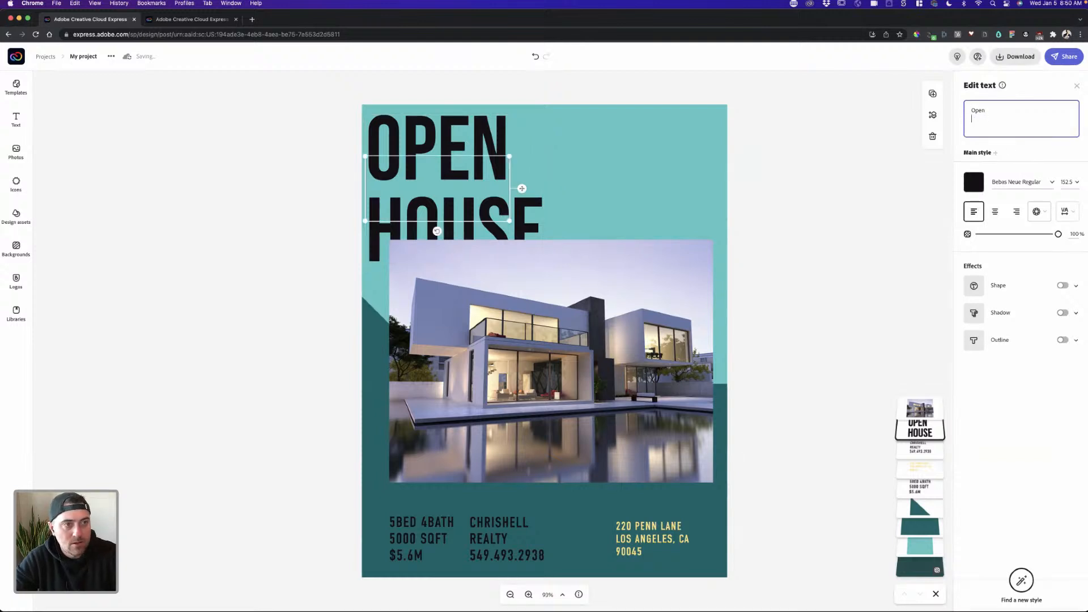
{"action": "left_click", "coordinate": [835, 138]}
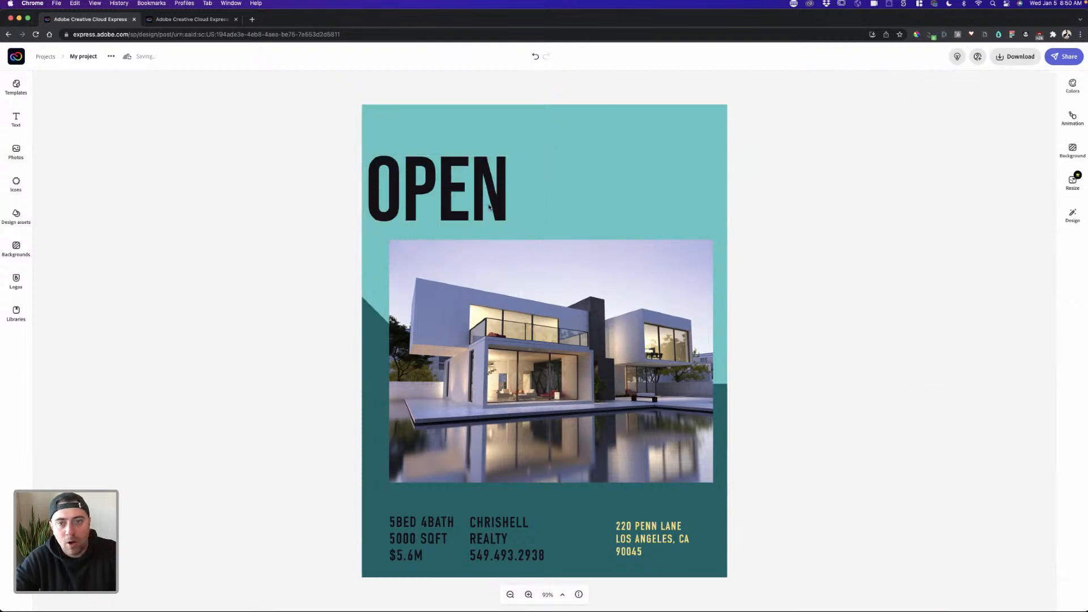
{"action": "left_click", "coordinate": [482, 164]}
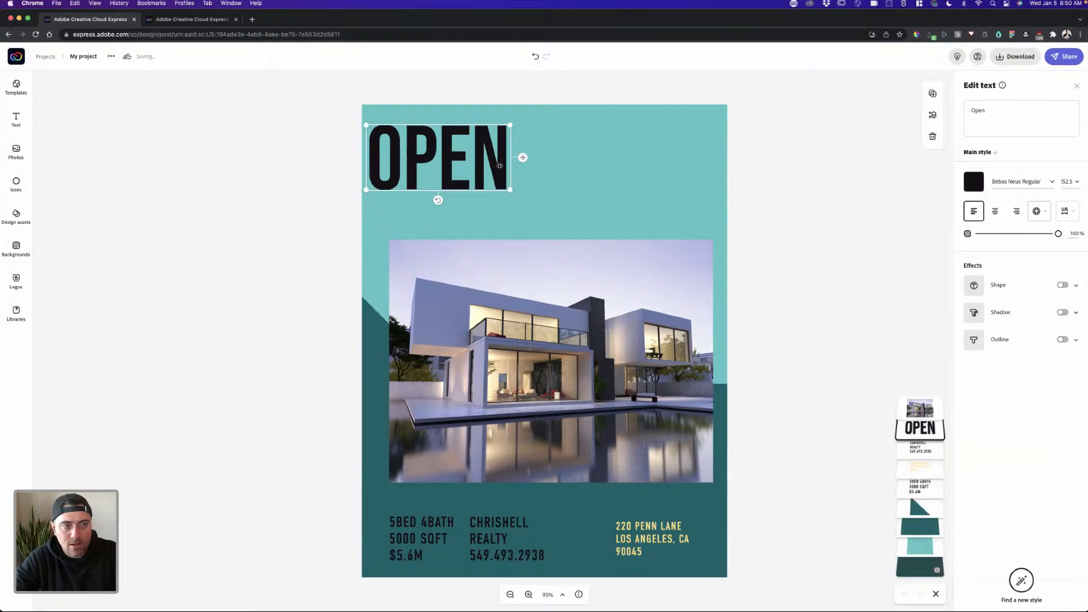
{"action": "left_click", "coordinate": [26, 133]}
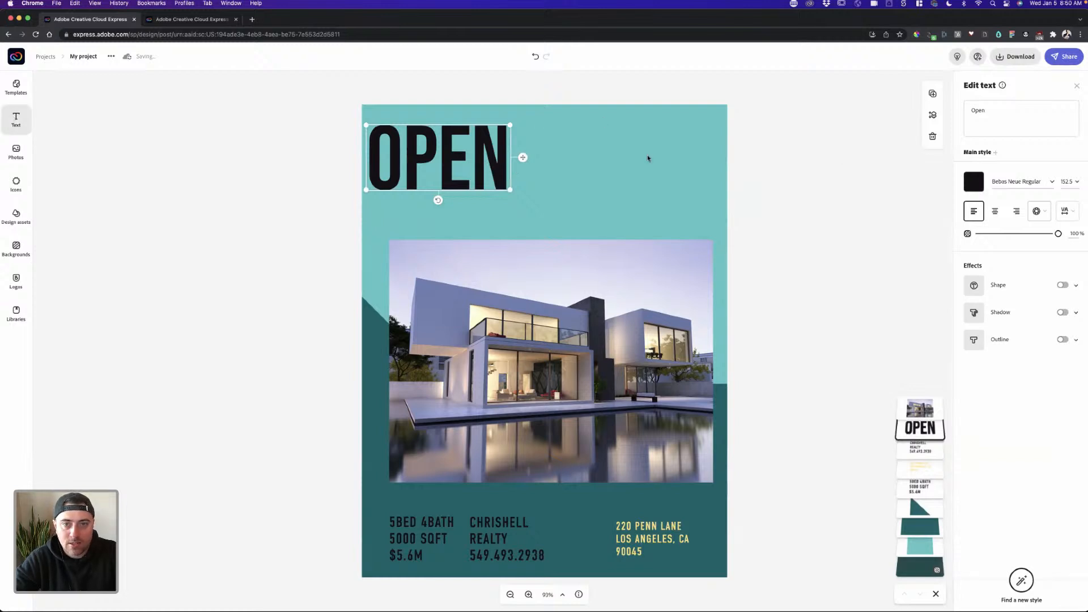
{"action": "left_click", "coordinate": [620, 166]}
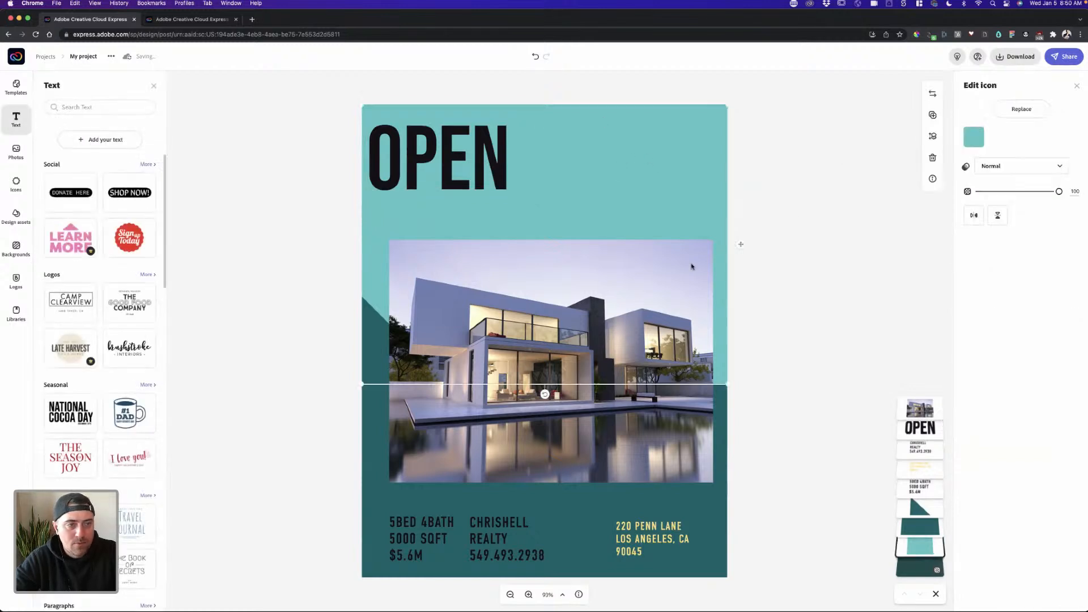
- Add a 'House' text box, rotate it vertical, and shrink it beside OPEN
{"action": "left_click", "coordinate": [817, 216]}
{"action": "left_click", "coordinate": [21, 125]}
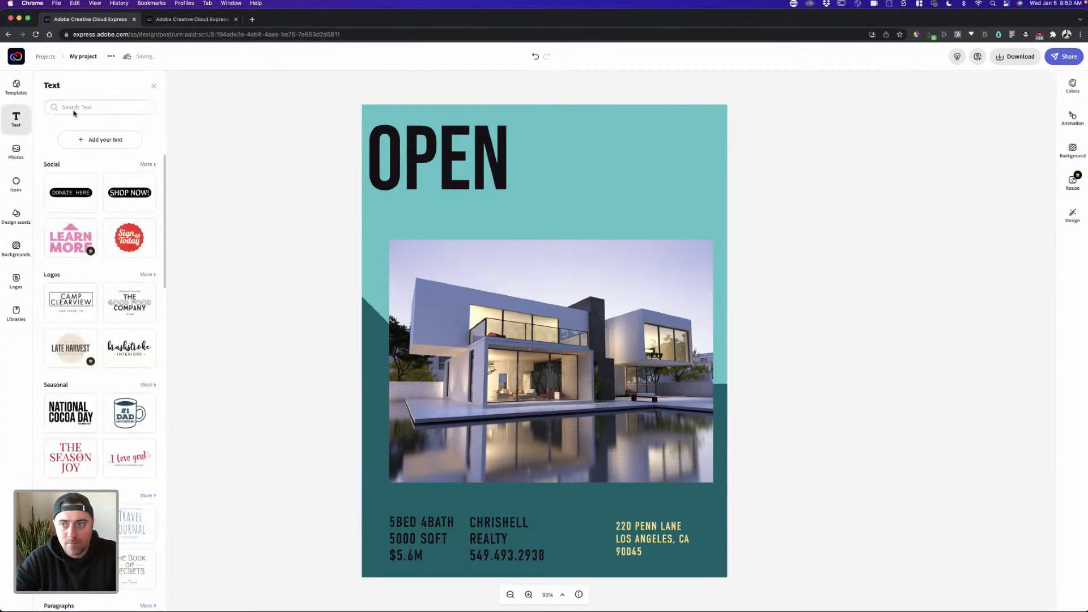
{"action": "left_click", "coordinate": [105, 140]}
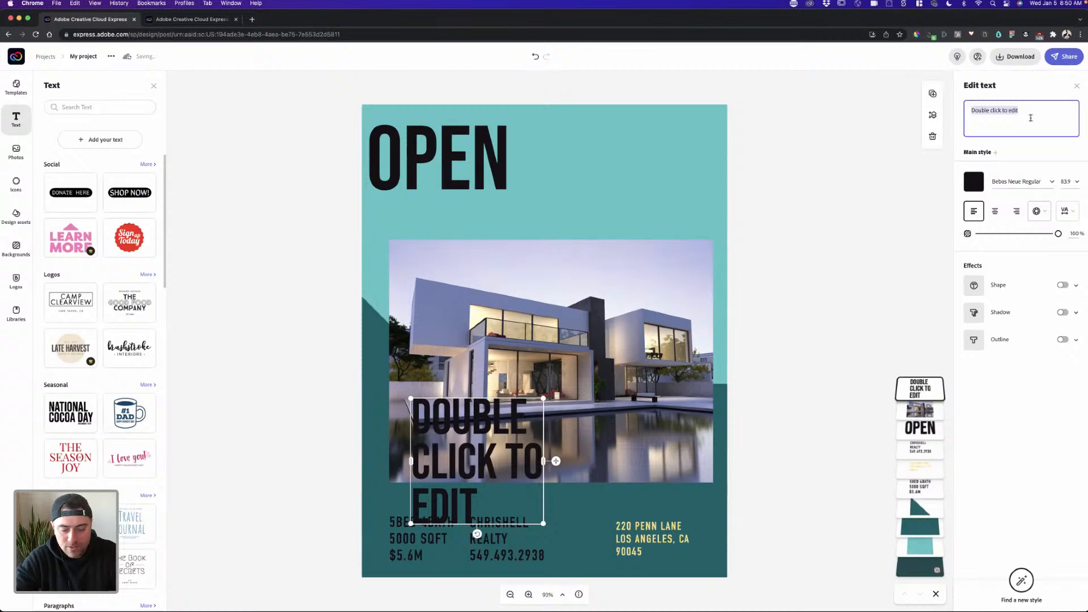
{"action": "type", "text": "House"}
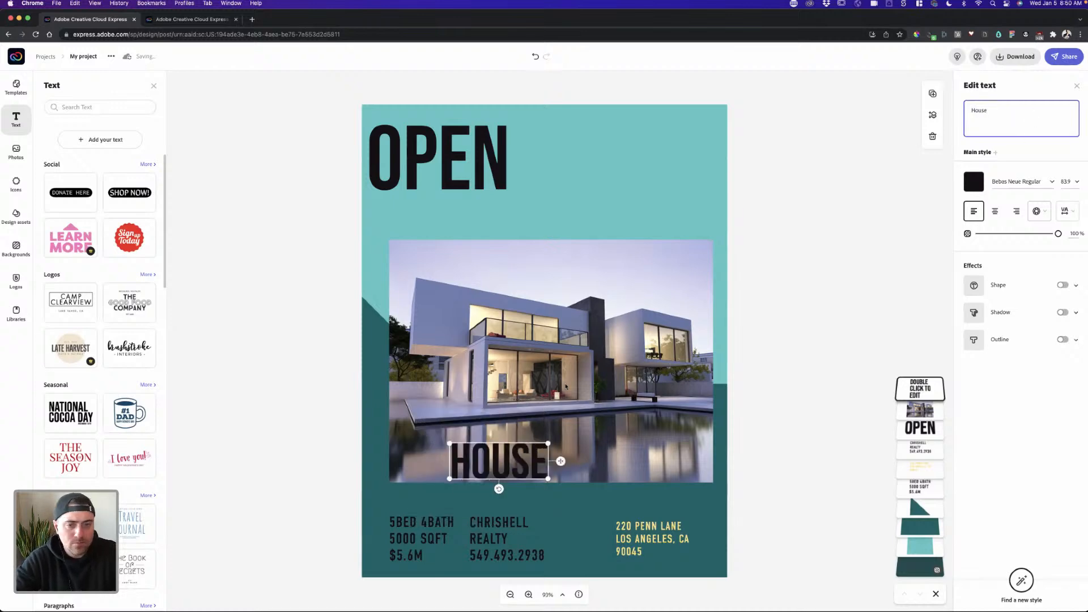
{"action": "left_click_drag", "start_coordinate": [499, 488], "coordinate": [533, 142]}
{"action": "left_click_drag", "start_coordinate": [549, 91], "coordinate": [537, 127]}
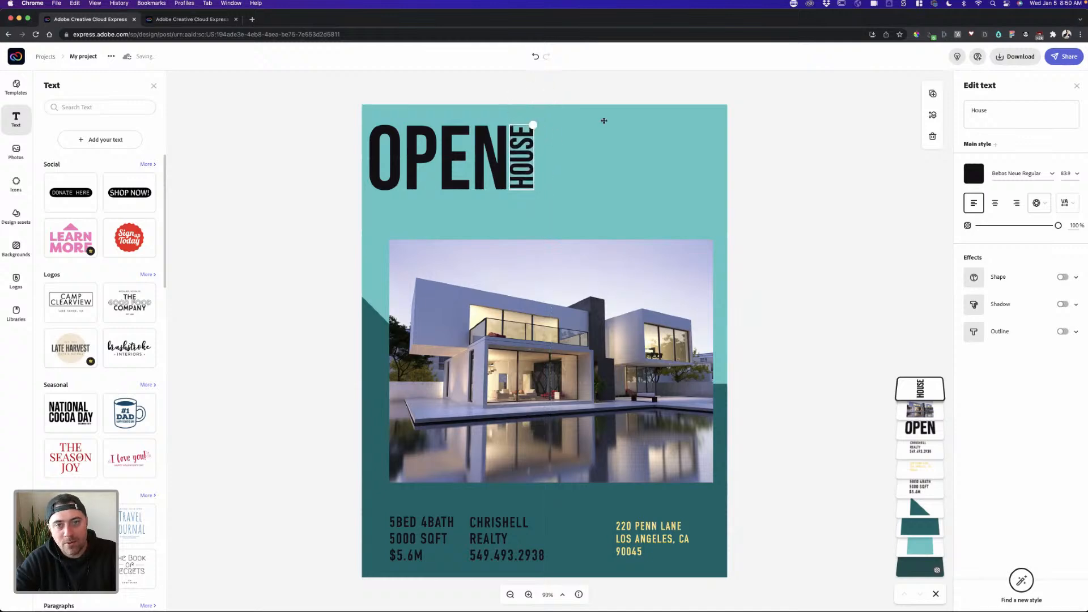
{"action": "left_click", "coordinate": [777, 124]}
- Enlarge OPEN and HOUSE together and reposition them across the top
{"action": "left_click", "coordinate": [448, 174]}
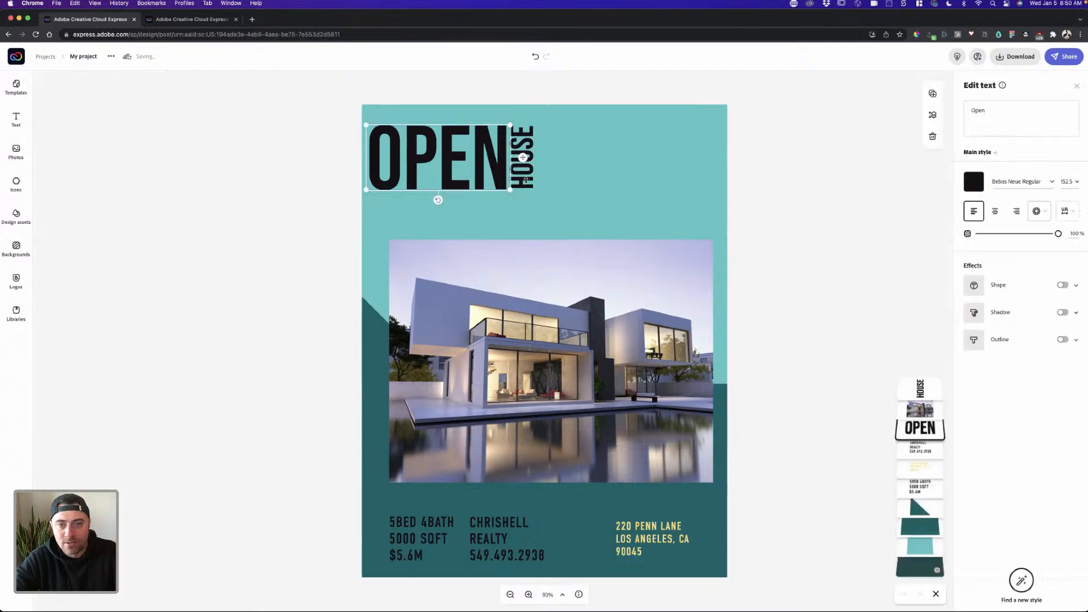
{"action": "left_click", "coordinate": [526, 180], "text": "shift"}
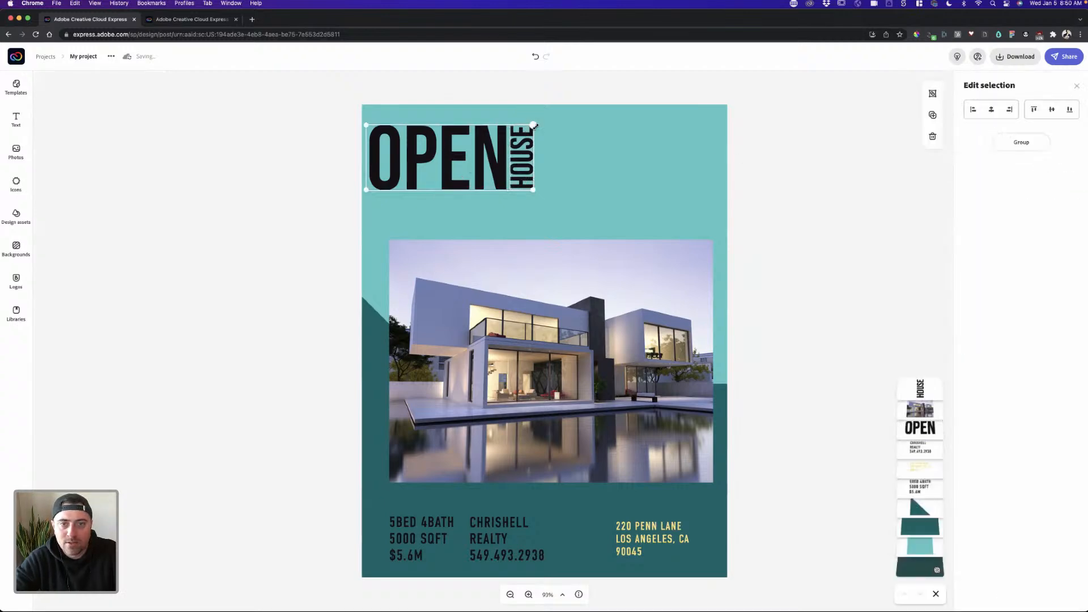
{"action": "left_click_drag", "start_coordinate": [534, 124], "coordinate": [585, 158]}
{"action": "left_click", "coordinate": [780, 148]}
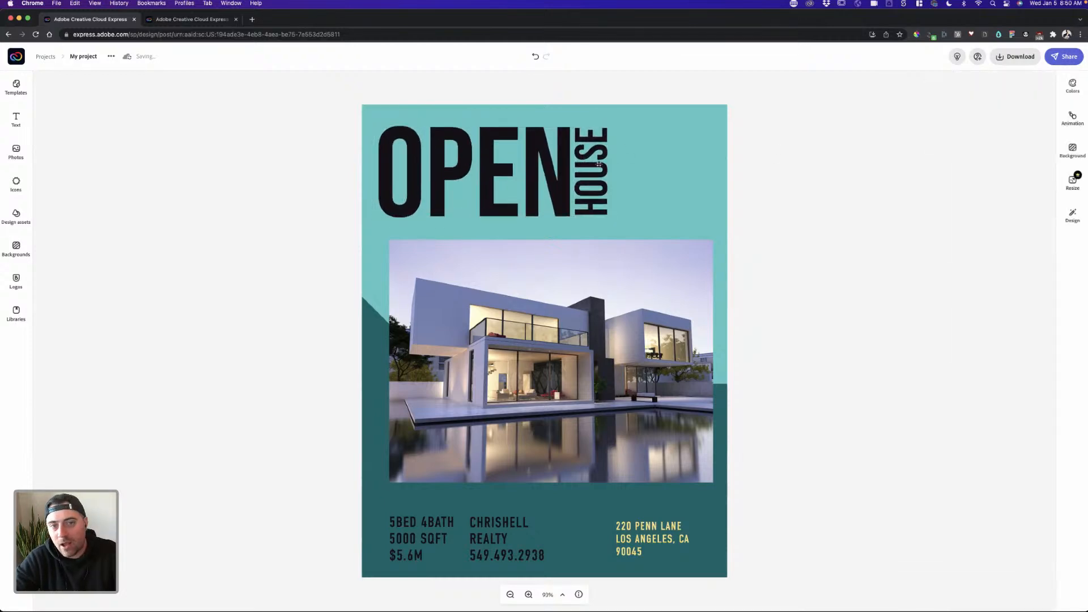
{"action": "left_click", "coordinate": [554, 175]}
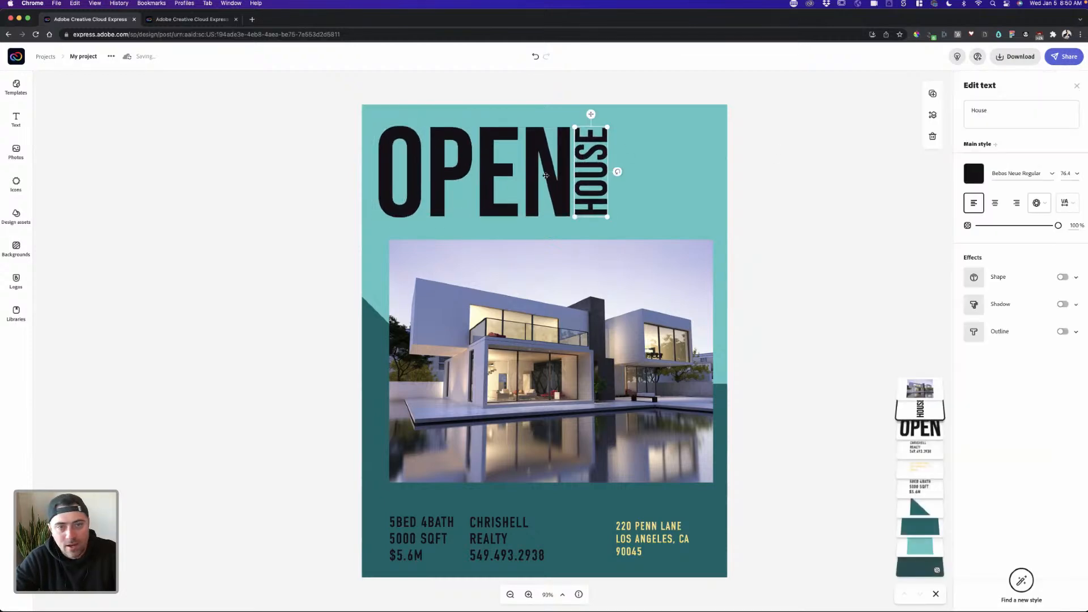
{"action": "left_click", "coordinate": [822, 183]}
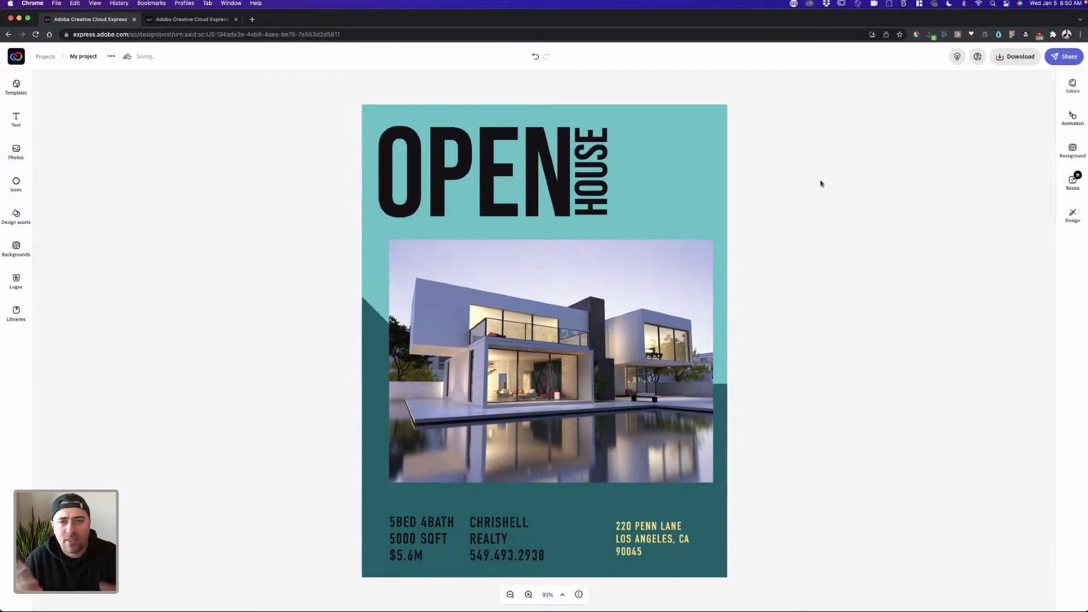
- Make OPEN yellow and HOUSE white
{"action": "left_click", "coordinate": [558, 193]}
{"action": "left_click", "coordinate": [974, 182]}
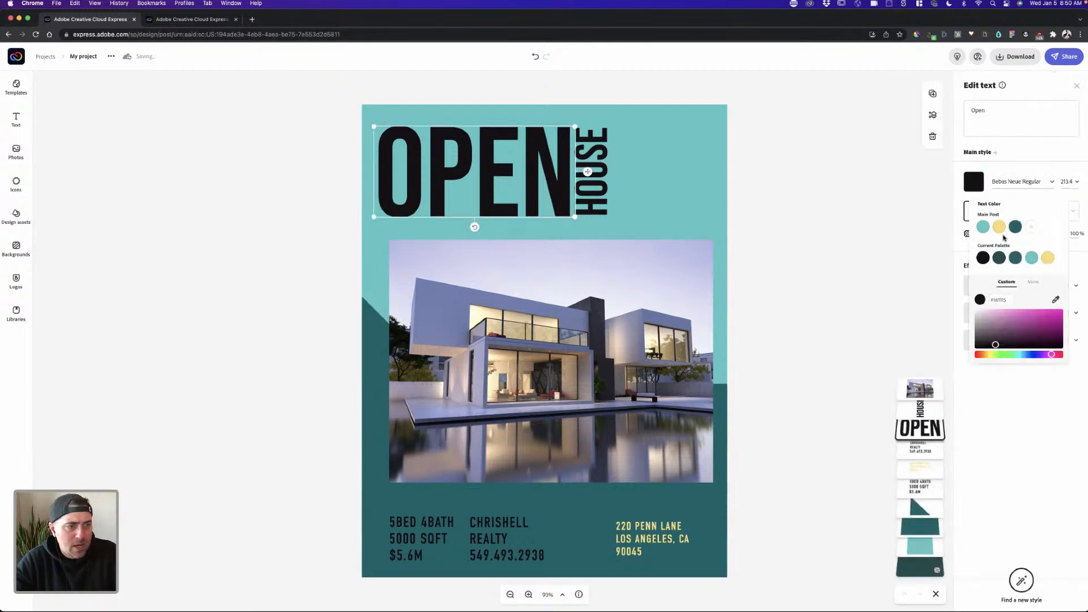
{"action": "left_click", "coordinate": [1000, 228]}
{"action": "left_click", "coordinate": [593, 191]}
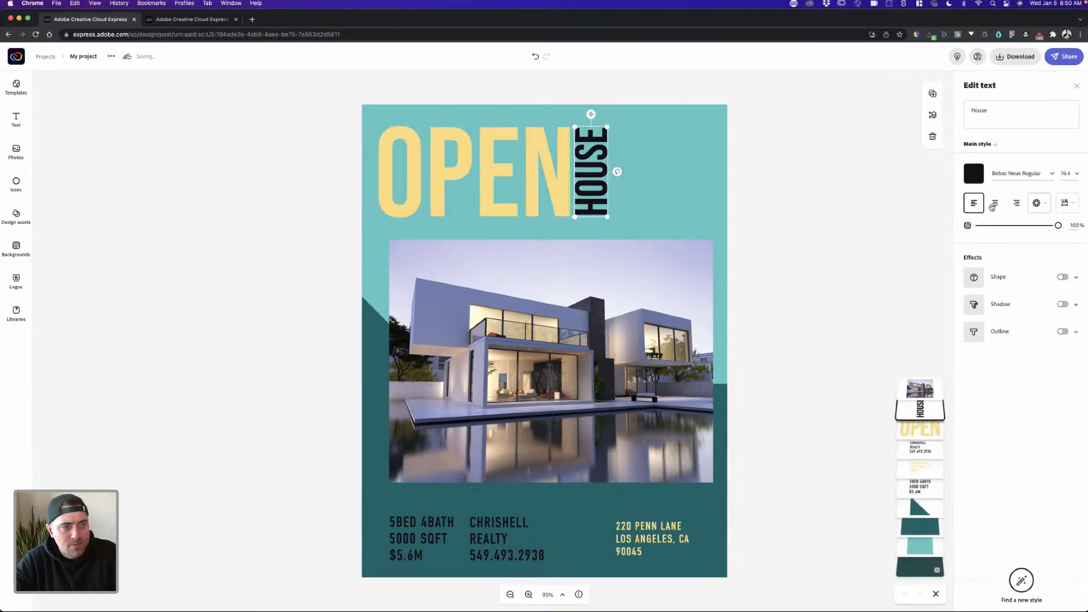
{"action": "left_click", "coordinate": [975, 176]}
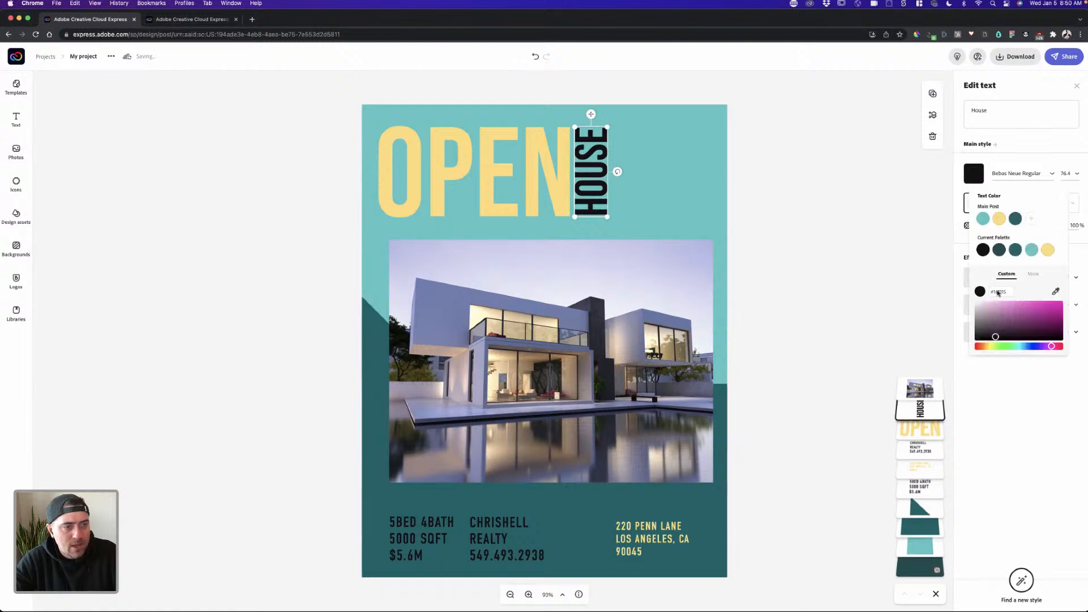
{"action": "left_click_drag", "start_coordinate": [993, 313], "coordinate": [970, 298]}
- Scale OPEN and HOUSE up together across the top of the flyer
{"action": "left_click", "coordinate": [551, 177]}
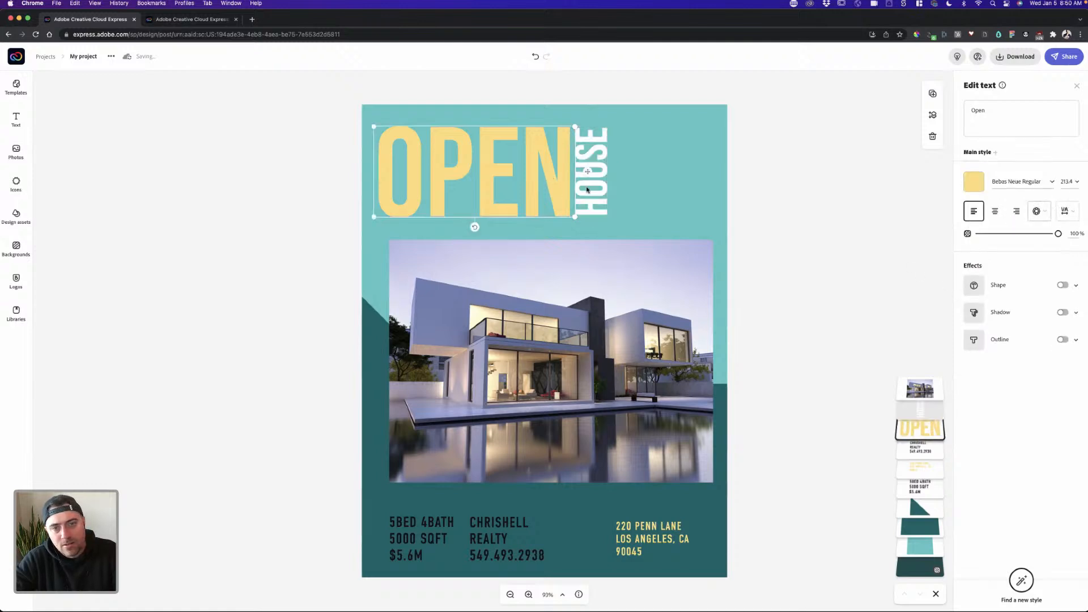
{"action": "left_click", "coordinate": [597, 194], "text": "shift"}
{"action": "left_click_drag", "start_coordinate": [699, 235], "coordinate": [699, 210]}
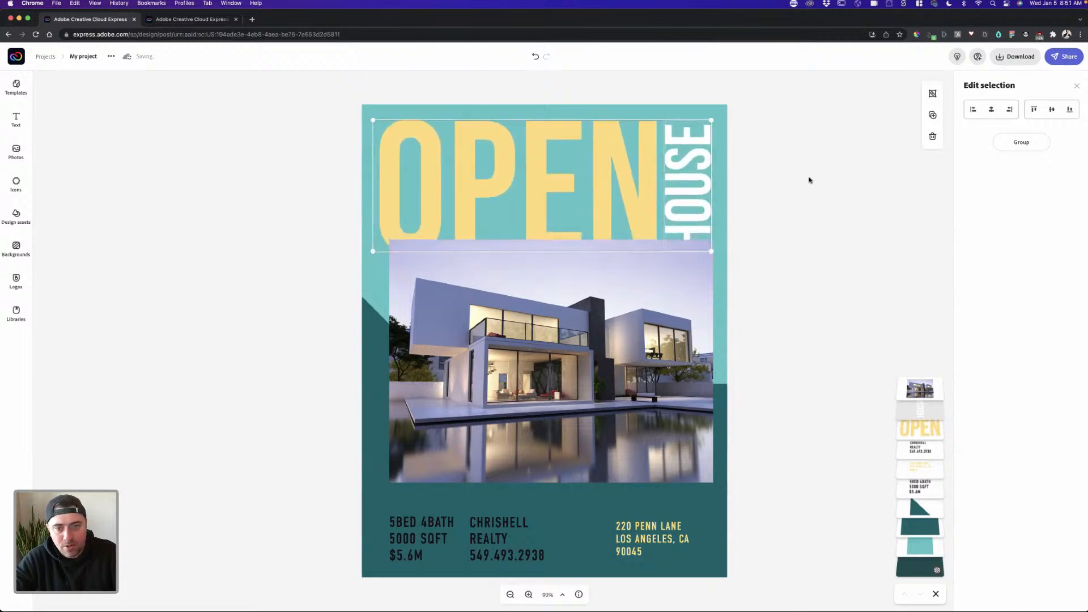
{"action": "left_click", "coordinate": [808, 180]}
- Move the house photo's layer beneath the OPEN lettering
{"action": "left_click", "coordinate": [668, 251]}
{"action": "left_click", "coordinate": [654, 211]}
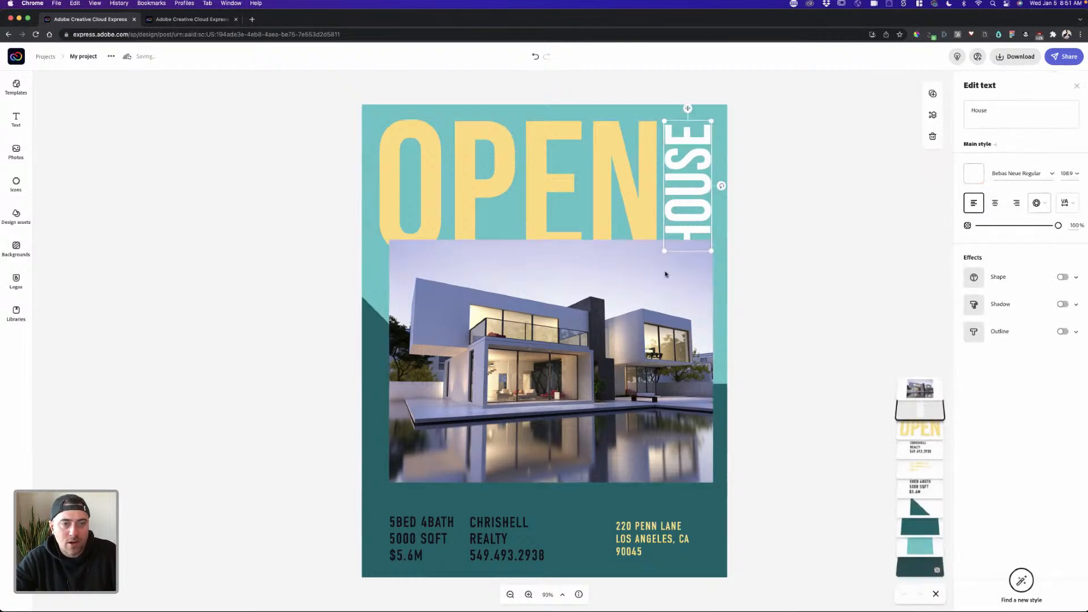
{"action": "left_click", "coordinate": [666, 274]}
{"action": "left_click_drag", "start_coordinate": [919, 389], "coordinate": [927, 429]}
- Stretch the house photo to full flyer width and move it up behind OPEN
{"action": "left_click", "coordinate": [818, 281]}
{"action": "left_click", "coordinate": [712, 253]}
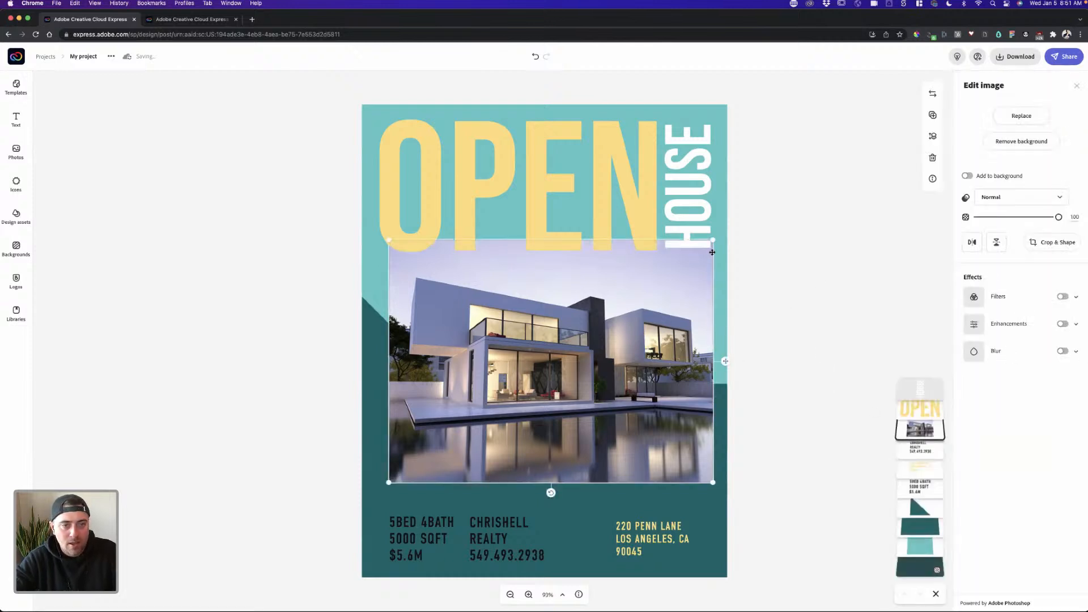
{"action": "left_click_drag", "start_coordinate": [713, 240], "coordinate": [732, 228]}
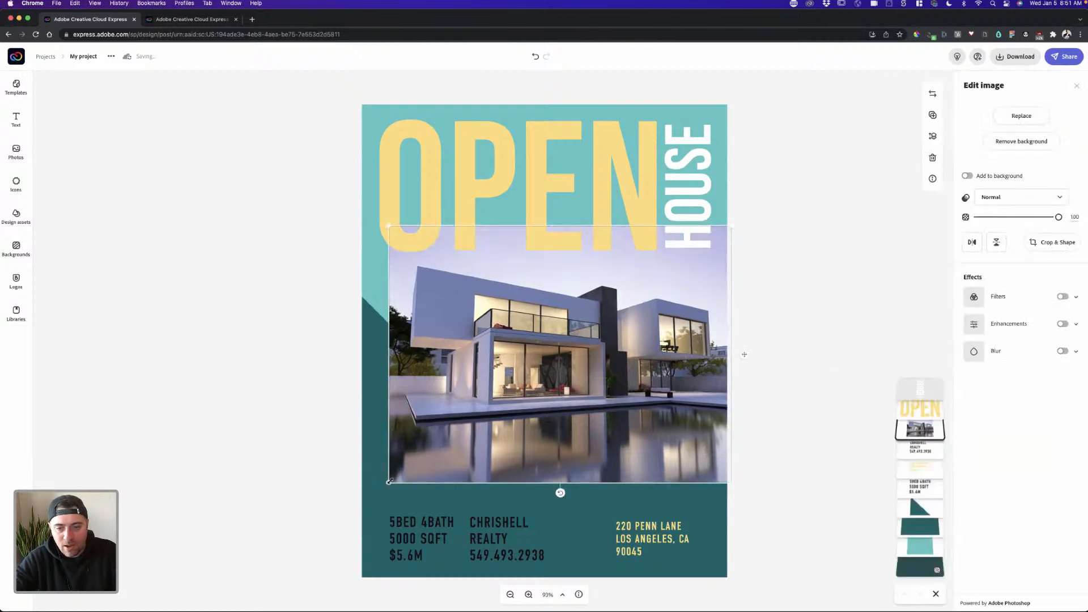
{"action": "left_click_drag", "start_coordinate": [389, 482], "coordinate": [351, 489]}
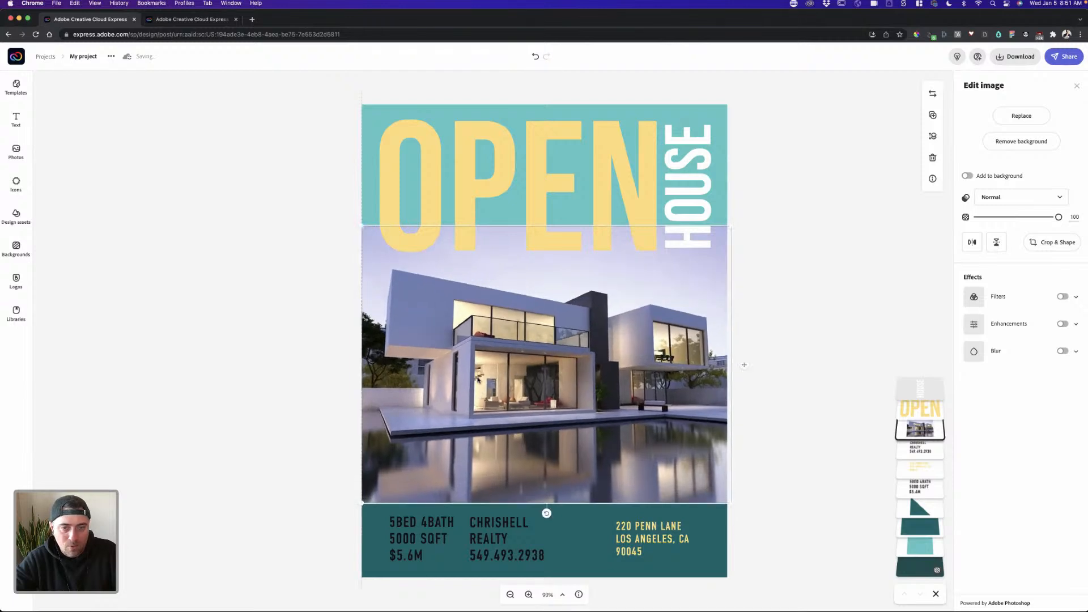
{"action": "left_click_drag", "start_coordinate": [478, 378], "coordinate": [478, 356]}
{"action": "left_click", "coordinate": [769, 348]}
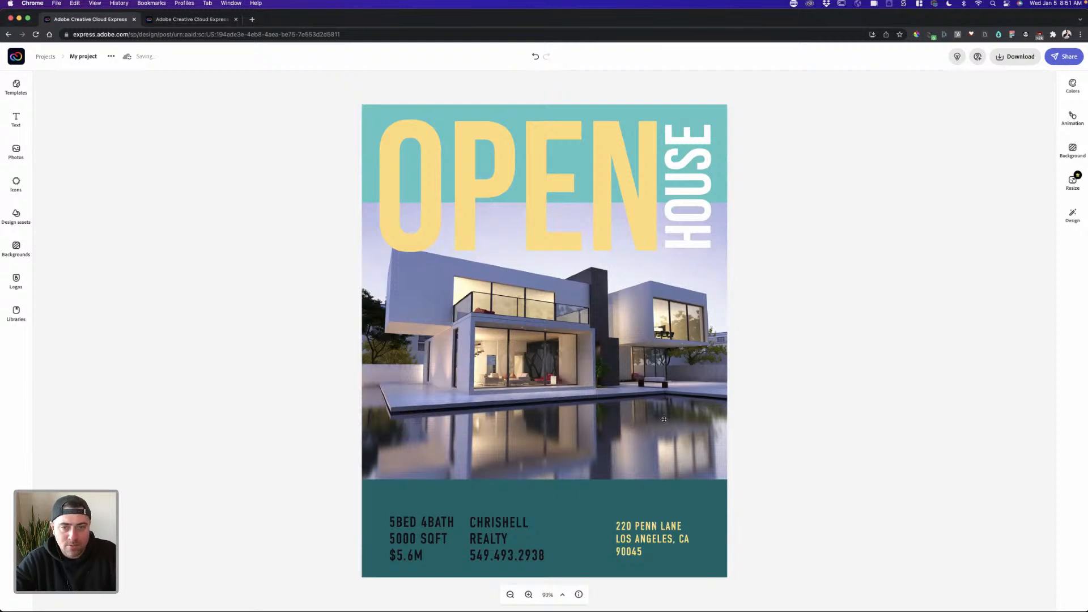
- Crop the photo's top and bottom, then undo the crop to keep it tall
{"action": "left_click", "coordinate": [612, 454]}
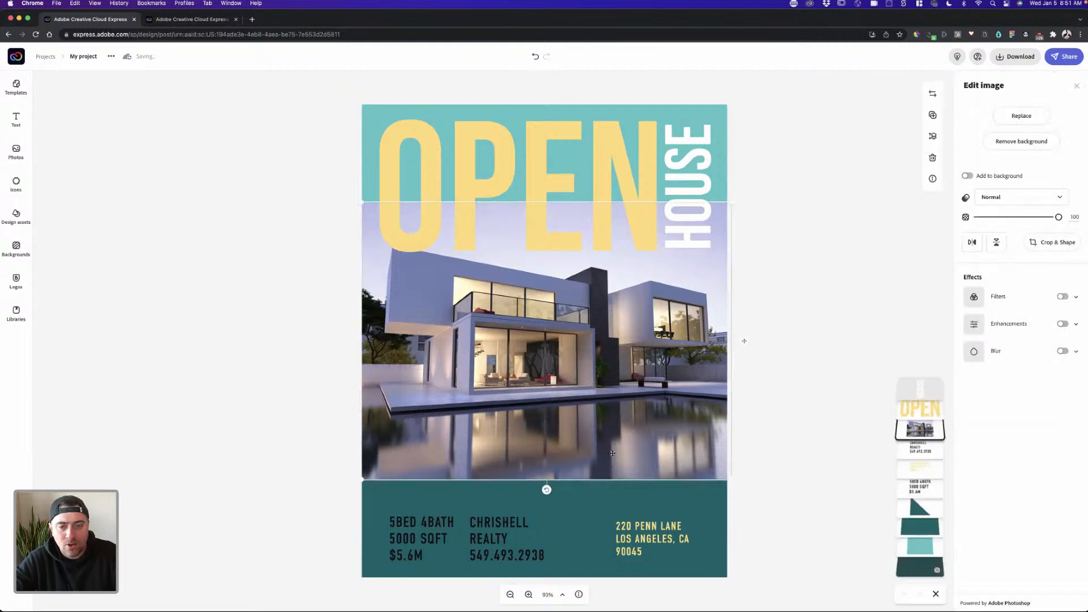
{"action": "left_click", "coordinate": [1059, 243]}
{"action": "left_click_drag", "start_coordinate": [555, 201], "coordinate": [554, 235]}
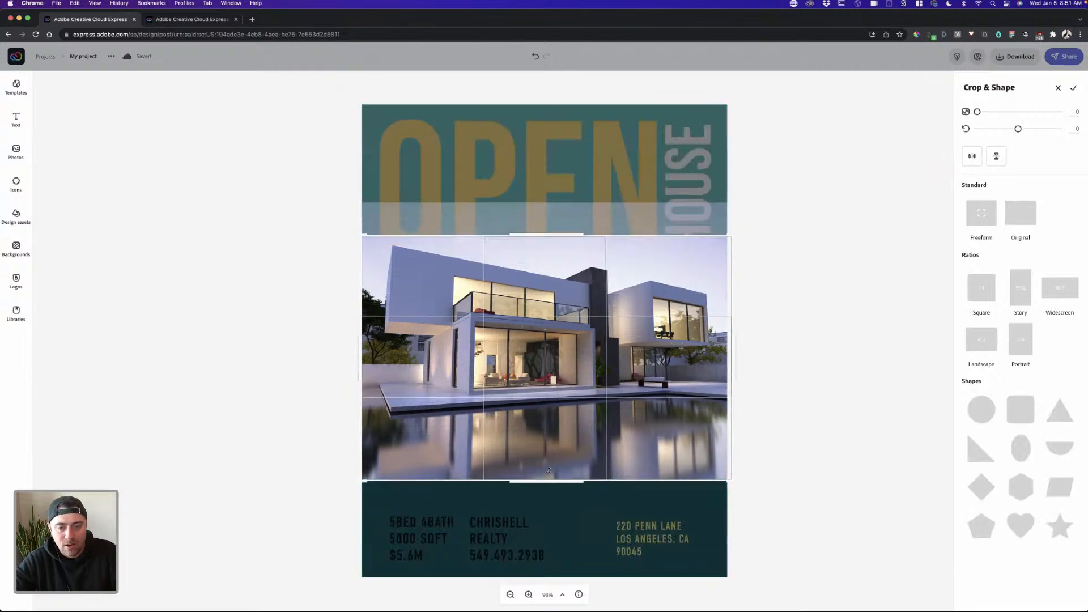
{"action": "left_click_drag", "start_coordinate": [551, 481], "coordinate": [550, 448]}
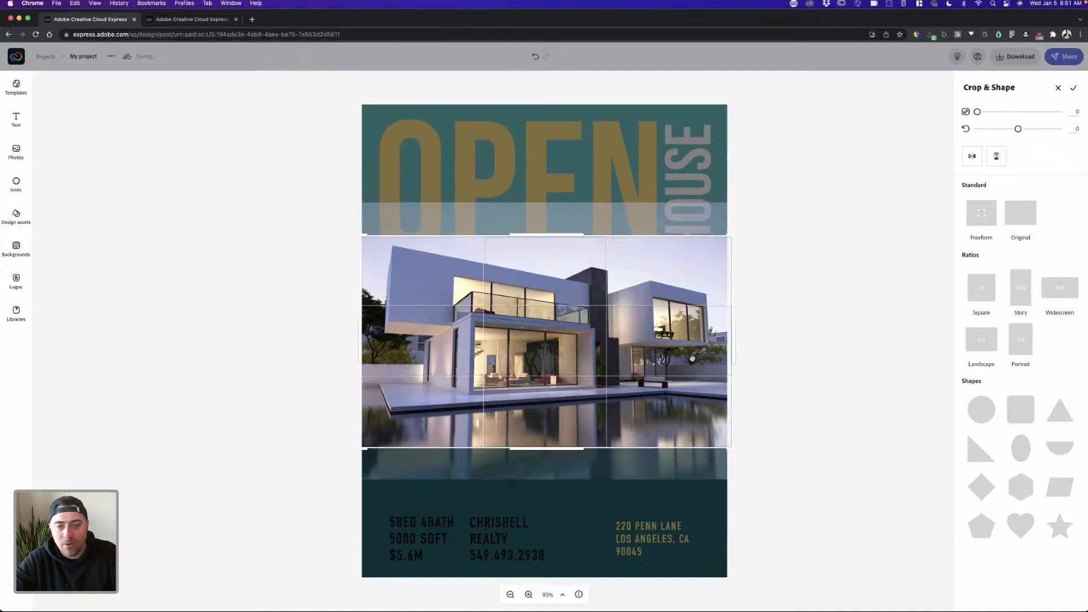
{"action": "left_click", "coordinate": [866, 364]}
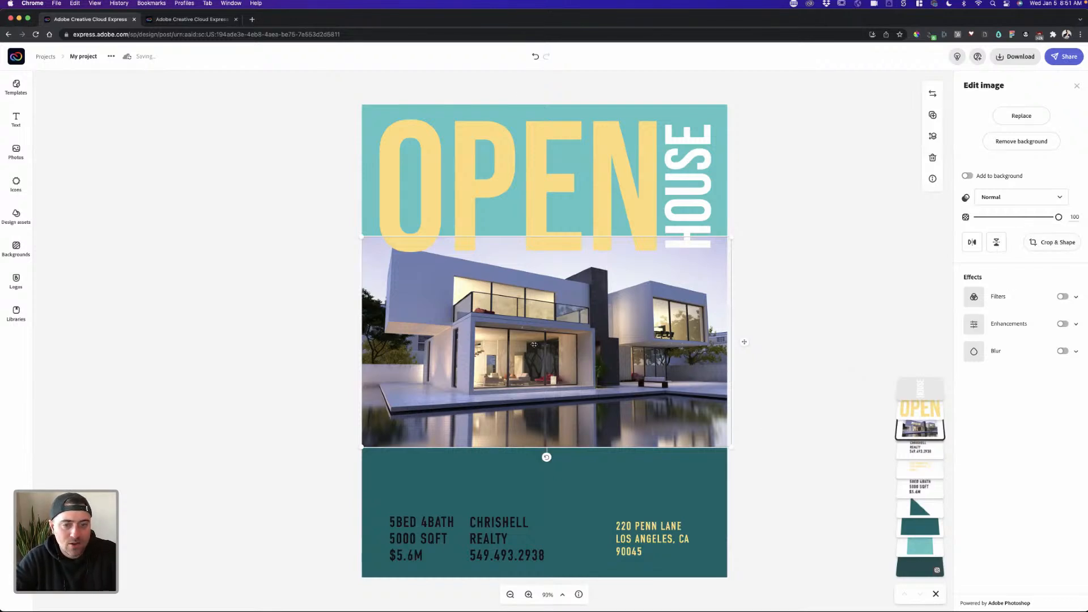
{"action": "key", "text": "super+z"}
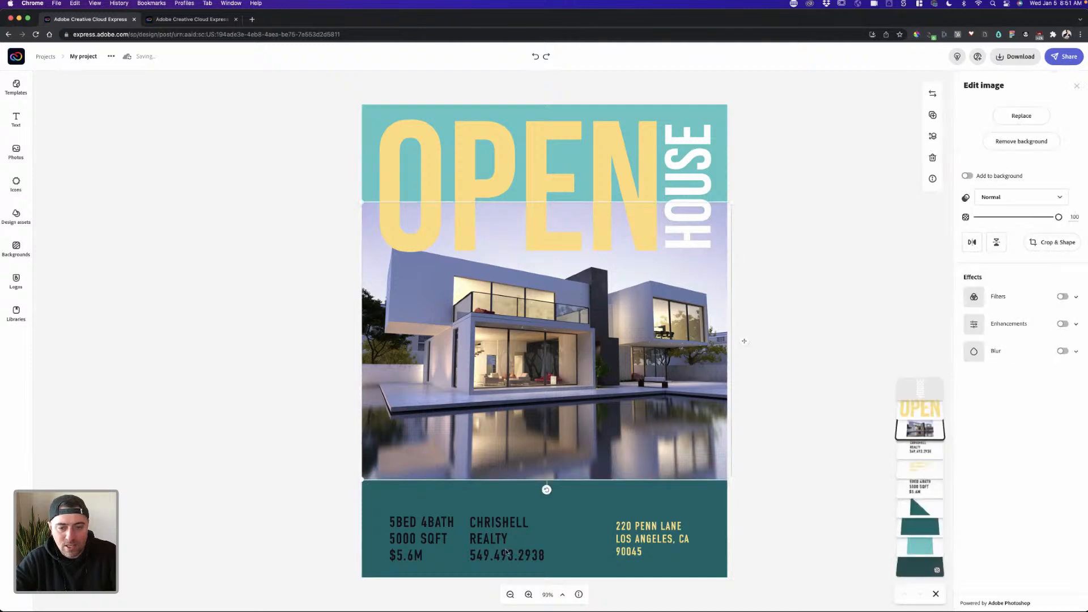
- Turn the property specs text in the teal footer white
{"action": "left_click", "coordinate": [548, 562]}
{"action": "left_click", "coordinate": [420, 538], "text": "shift"}
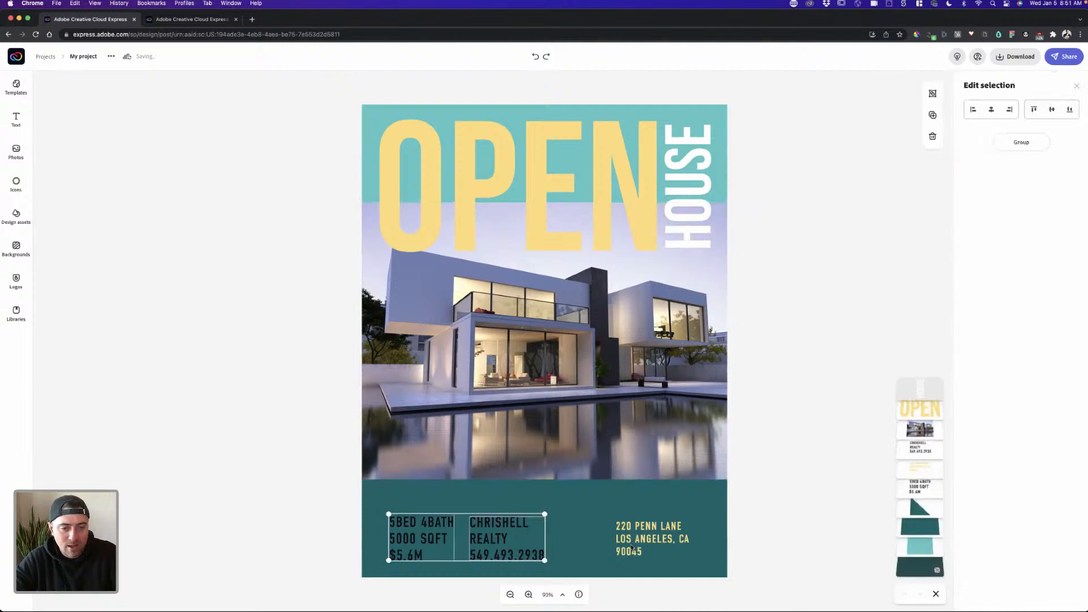
{"action": "left_click", "coordinate": [734, 389]}
{"action": "left_click", "coordinate": [420, 538]}
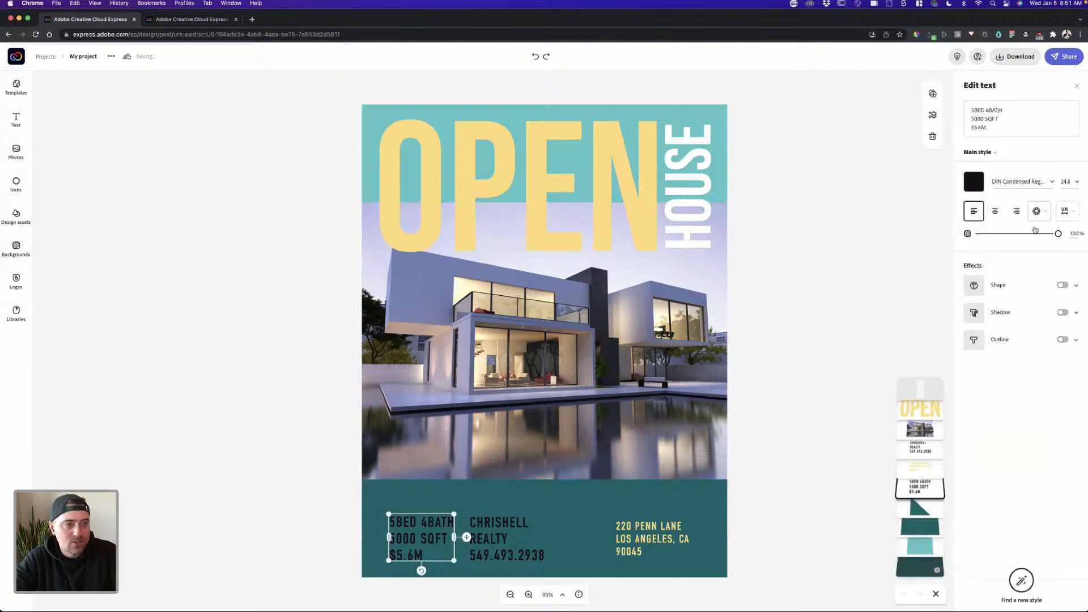
{"action": "left_click", "coordinate": [973, 181]}
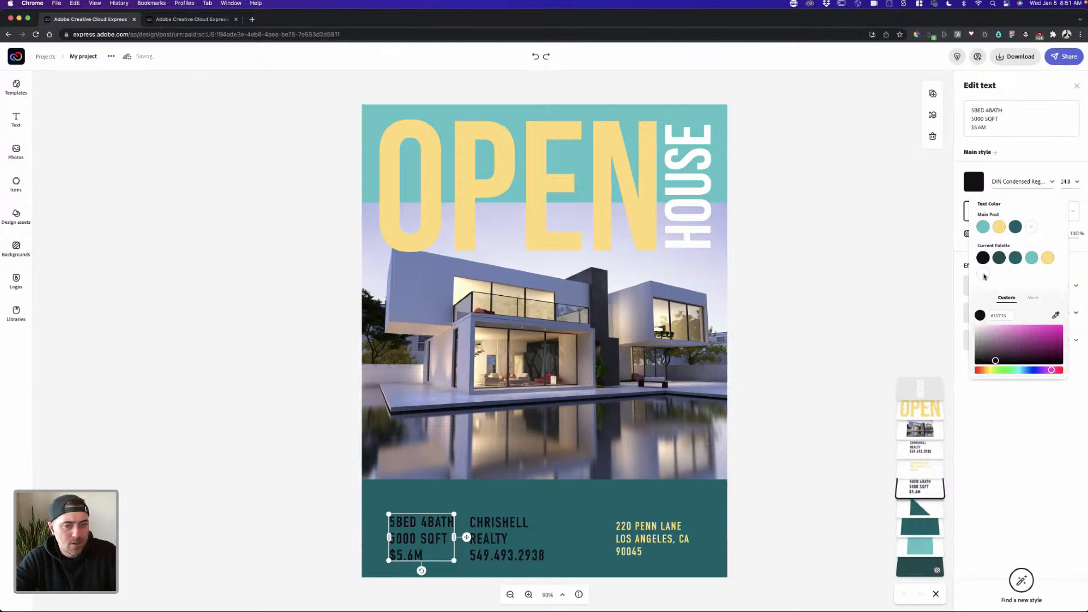
{"action": "left_click", "coordinate": [984, 275]}
- Make the agent contact text white and shift the yellow address up and left
{"action": "left_click", "coordinate": [525, 518]}
{"action": "left_click", "coordinate": [511, 530]}
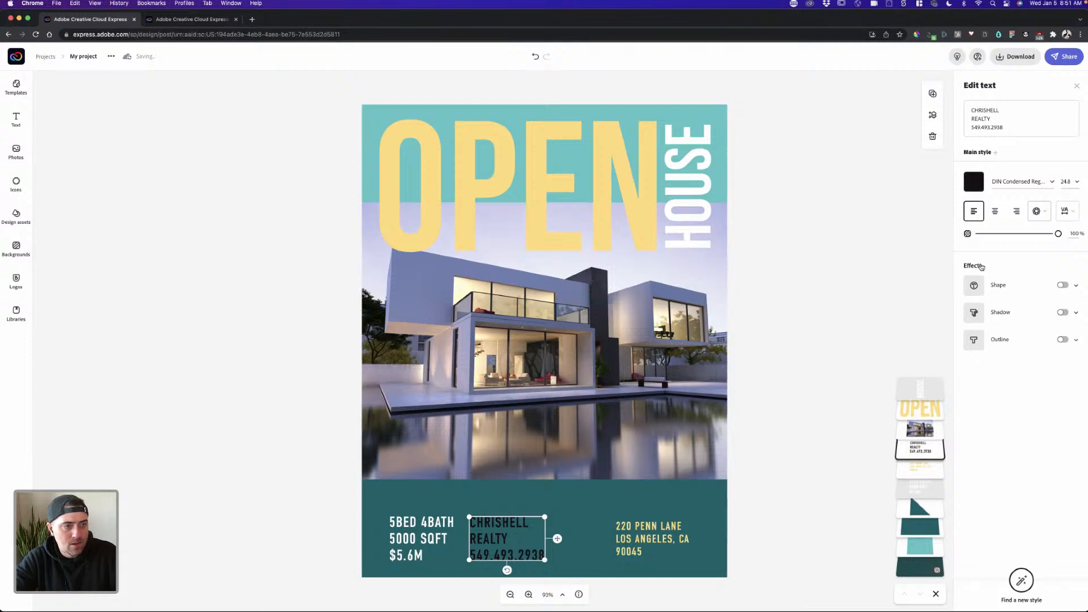
{"action": "left_click", "coordinate": [975, 182]}
{"action": "left_click", "coordinate": [987, 282]}
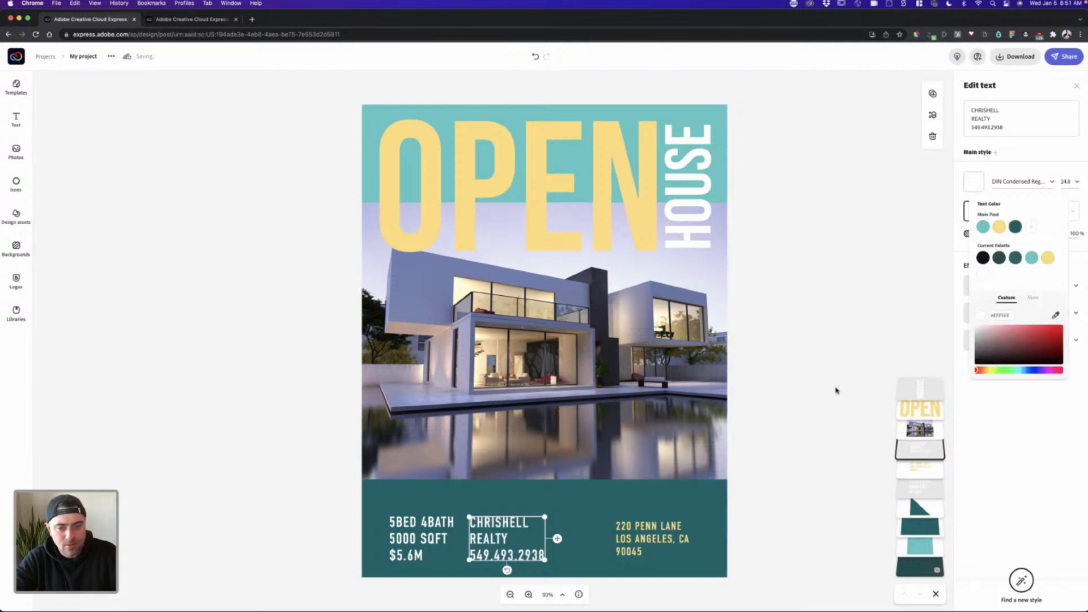
{"action": "left_click", "coordinate": [646, 530]}
{"action": "left_click_drag", "start_coordinate": [646, 530], "coordinate": [592, 510]}
- Upload Official Logo White.png and place it on the flyer
{"action": "left_click", "coordinate": [15, 150]}
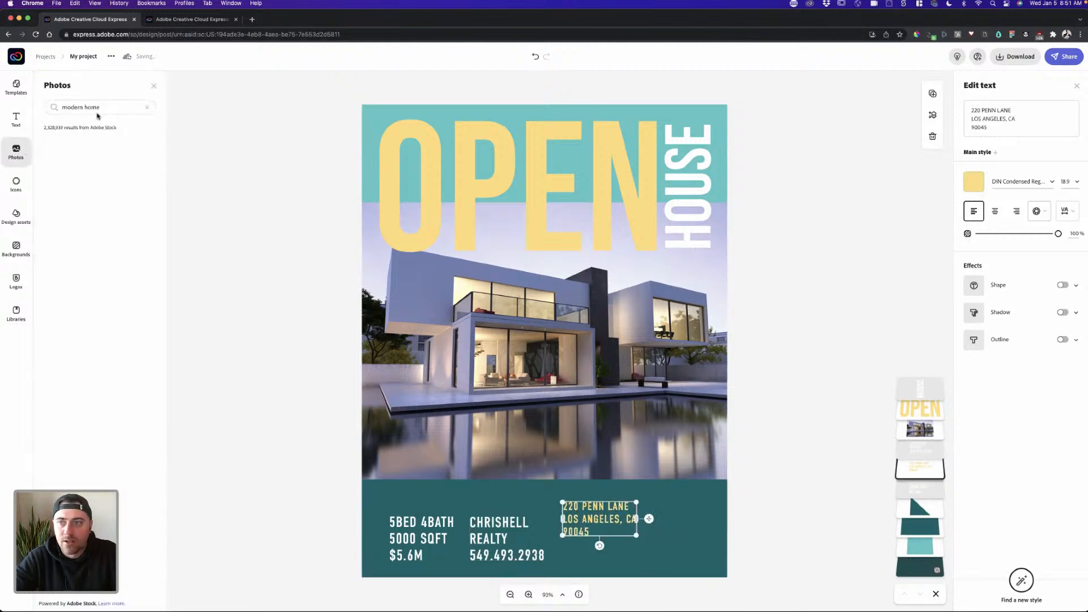
{"action": "left_click", "coordinate": [146, 107]}
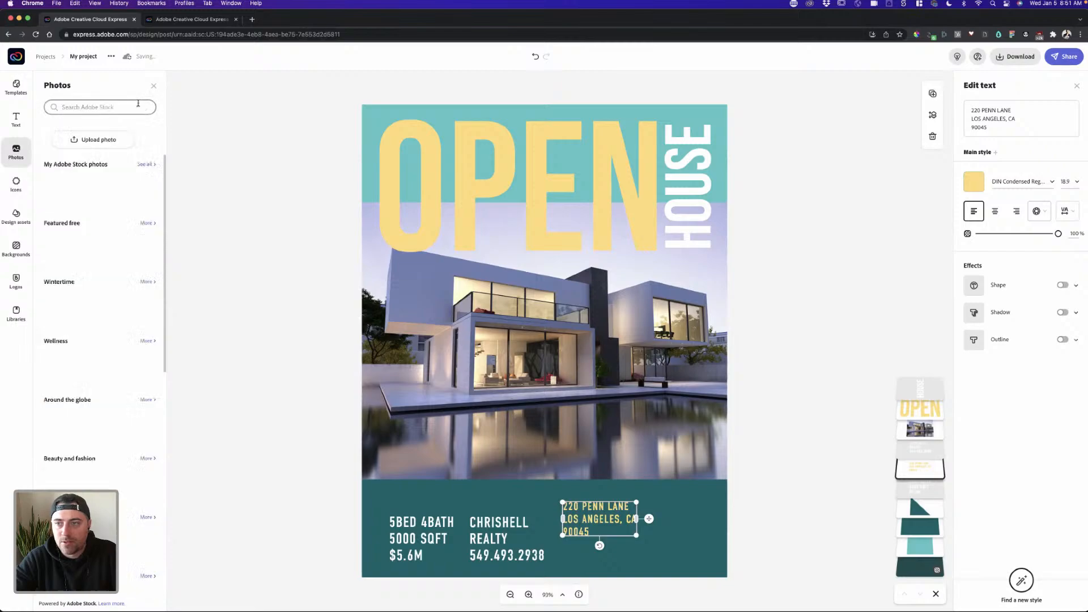
{"action": "left_click", "coordinate": [88, 138]}
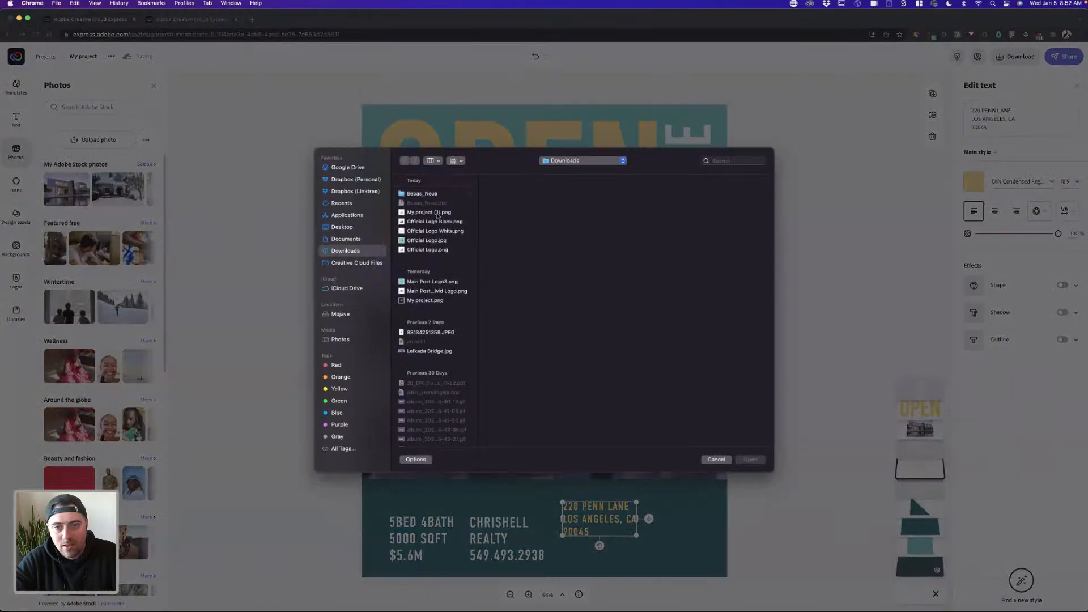
{"action": "left_click", "coordinate": [423, 232]}
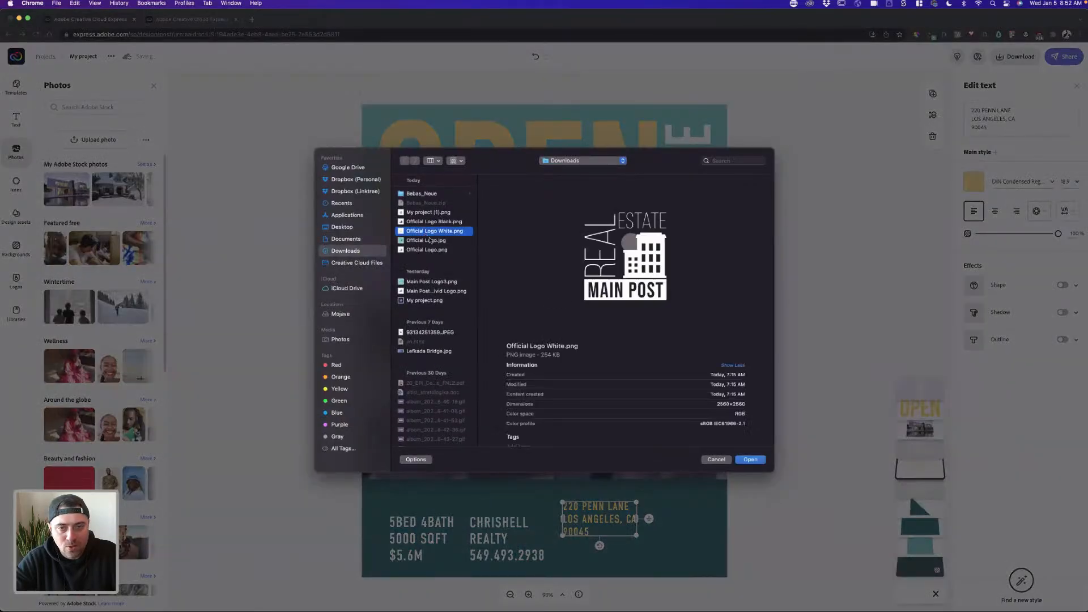
{"action": "left_click", "coordinate": [750, 460]}
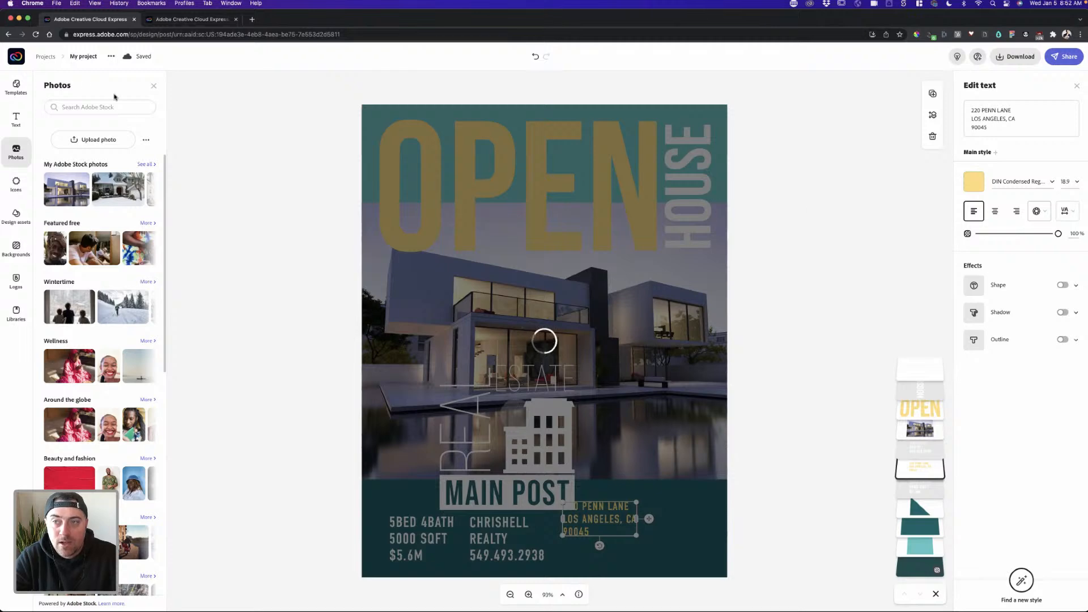
{"action": "left_click", "coordinate": [50, 57]}
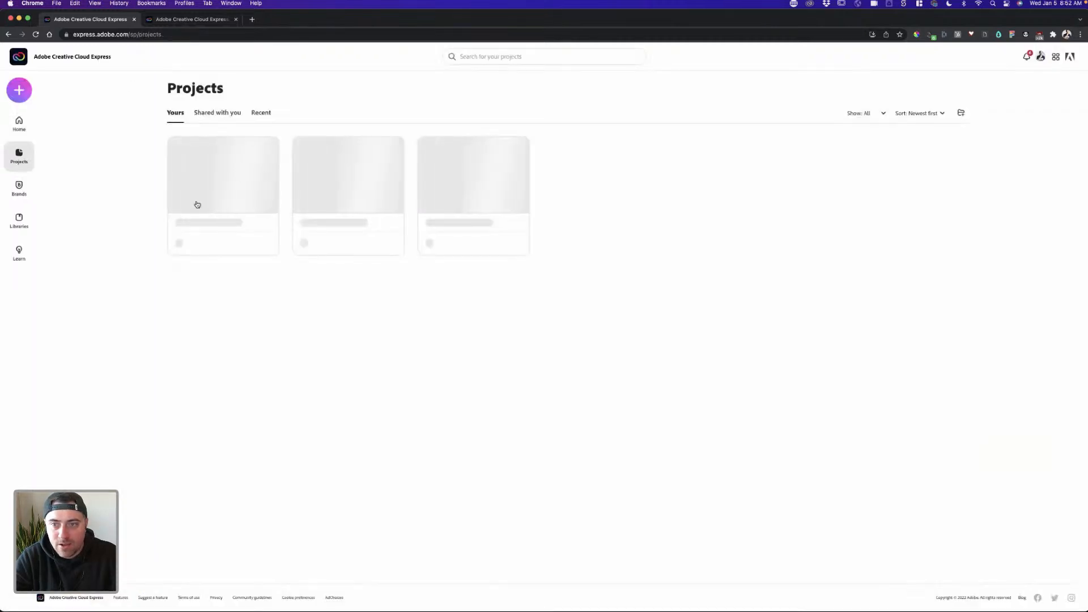
{"action": "left_click", "coordinate": [234, 176]}
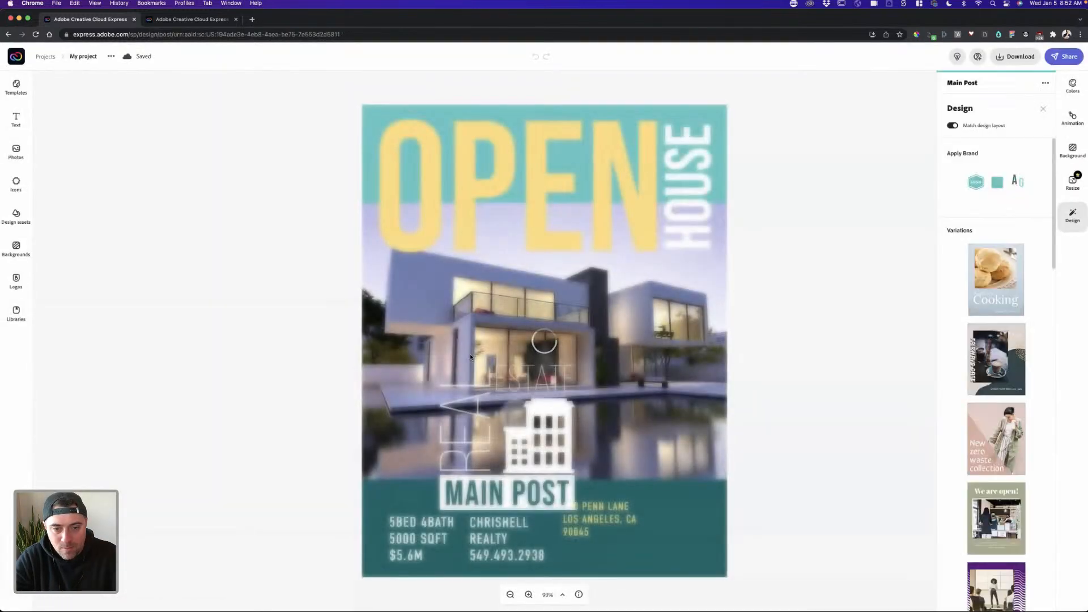
- Shrink the logo and move it into the footer's bottom-right corner
{"action": "left_click", "coordinate": [543, 428]}
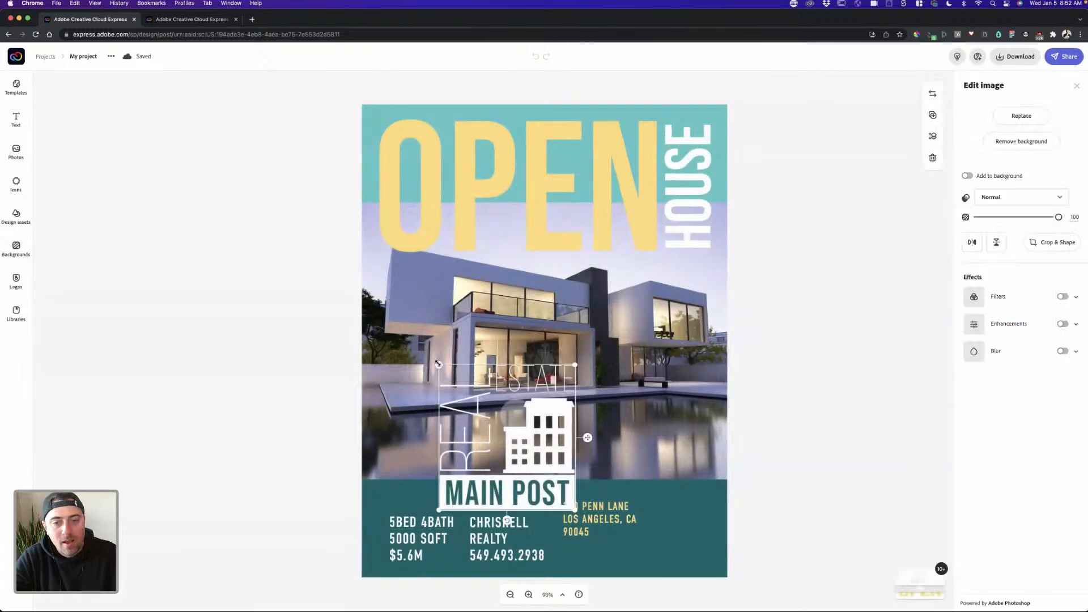
{"action": "left_click_drag", "start_coordinate": [438, 363], "coordinate": [498, 432]}
{"action": "left_click_drag", "start_coordinate": [564, 462], "coordinate": [707, 521]}
{"action": "left_click_drag", "start_coordinate": [641, 490], "coordinate": [645, 494]}
{"action": "left_click", "coordinate": [657, 486]}
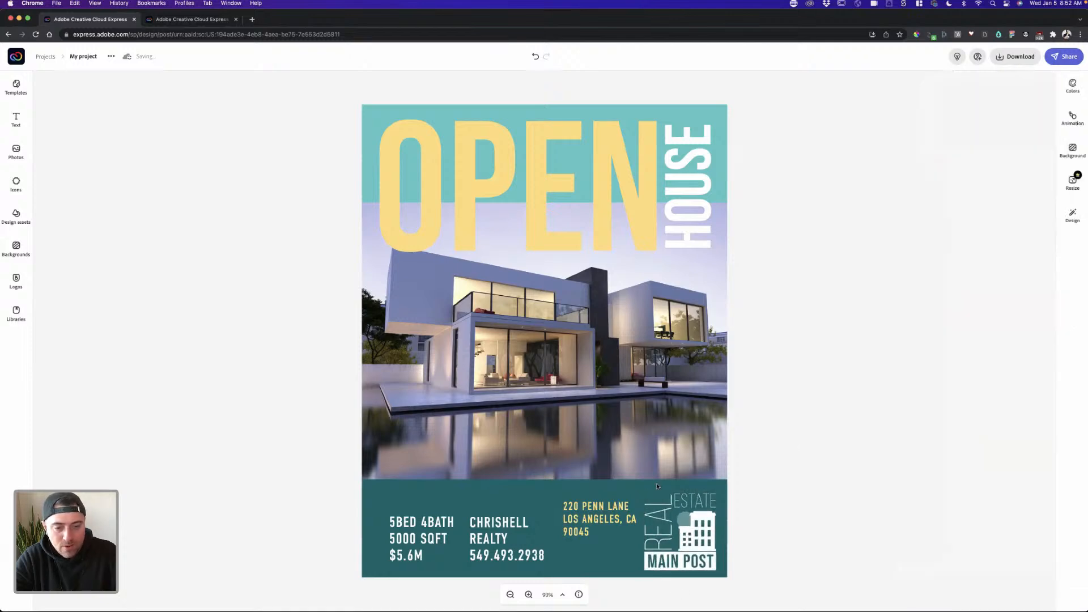
- Replace REALTY in the agent contact text with the agent's surname on the name line
{"action": "left_click", "coordinate": [492, 521]}
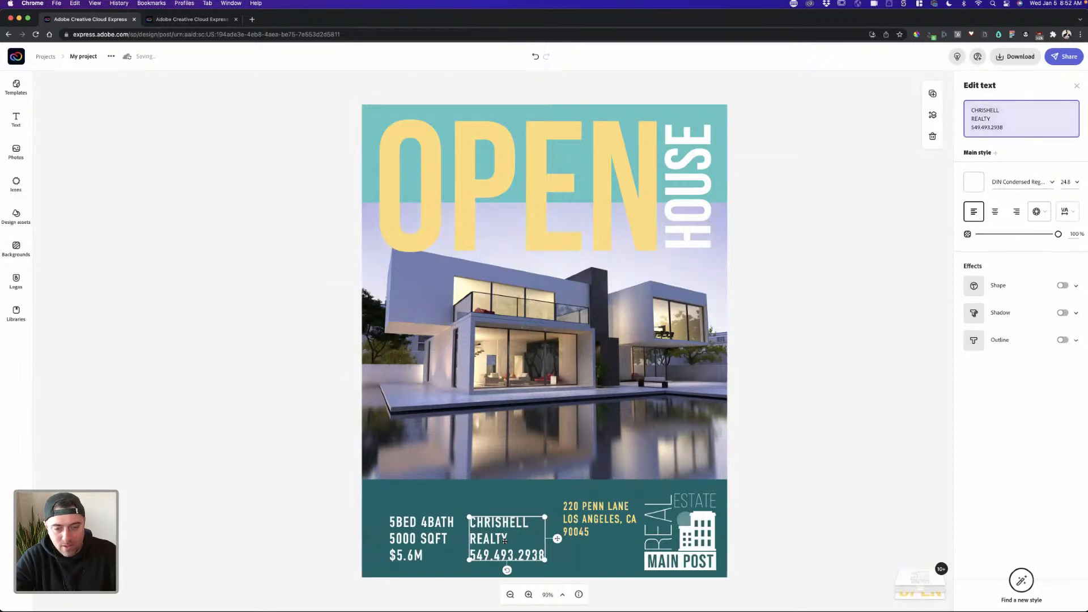
{"action": "left_click", "coordinate": [1005, 120]}
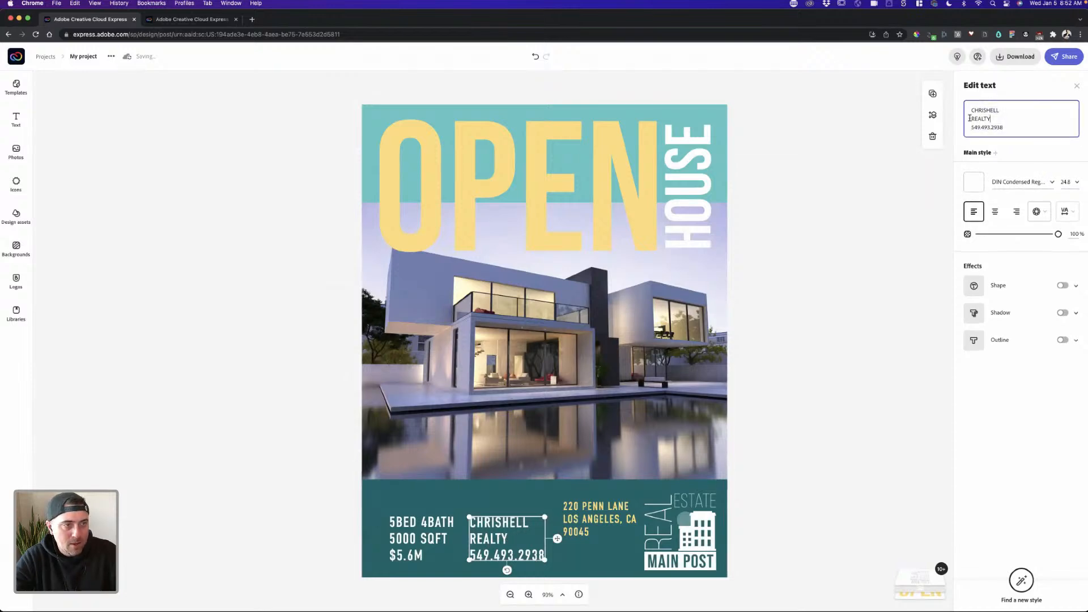
{"action": "key", "text": "BackSpace"}
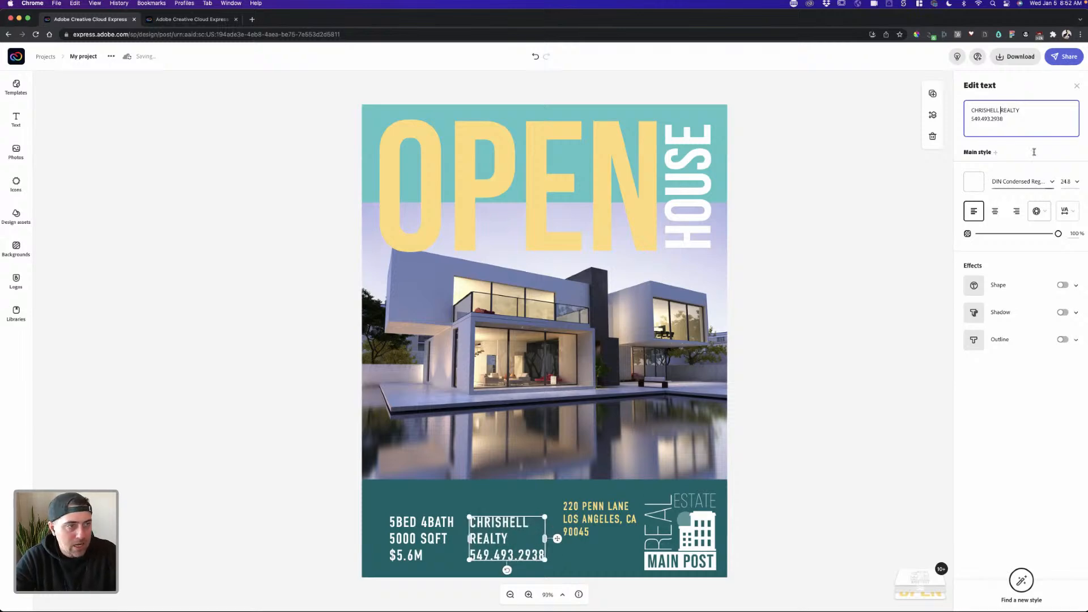
{"action": "left_click_drag", "start_coordinate": [1020, 110], "coordinate": [1000, 109]}
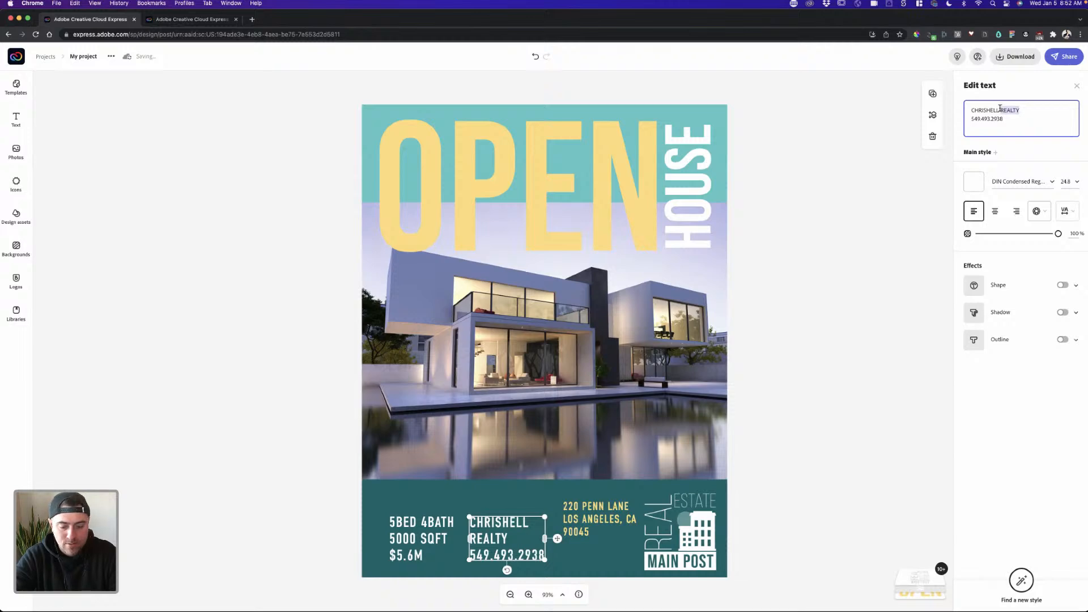
{"action": "type", "text": "john"}
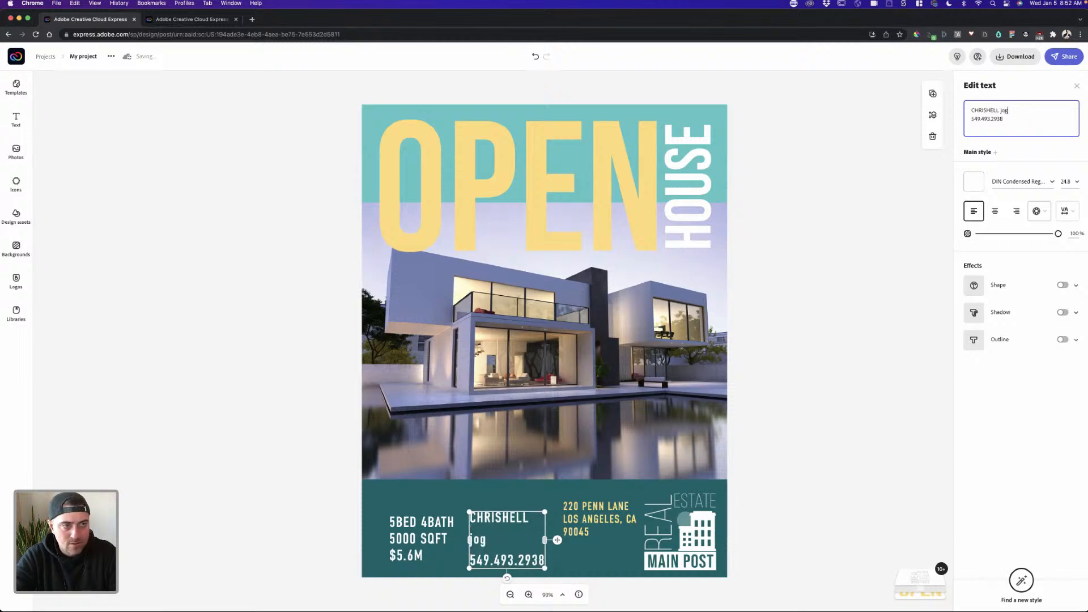
{"action": "type", "text": "son"}
{"action": "key", "text": "Return"}
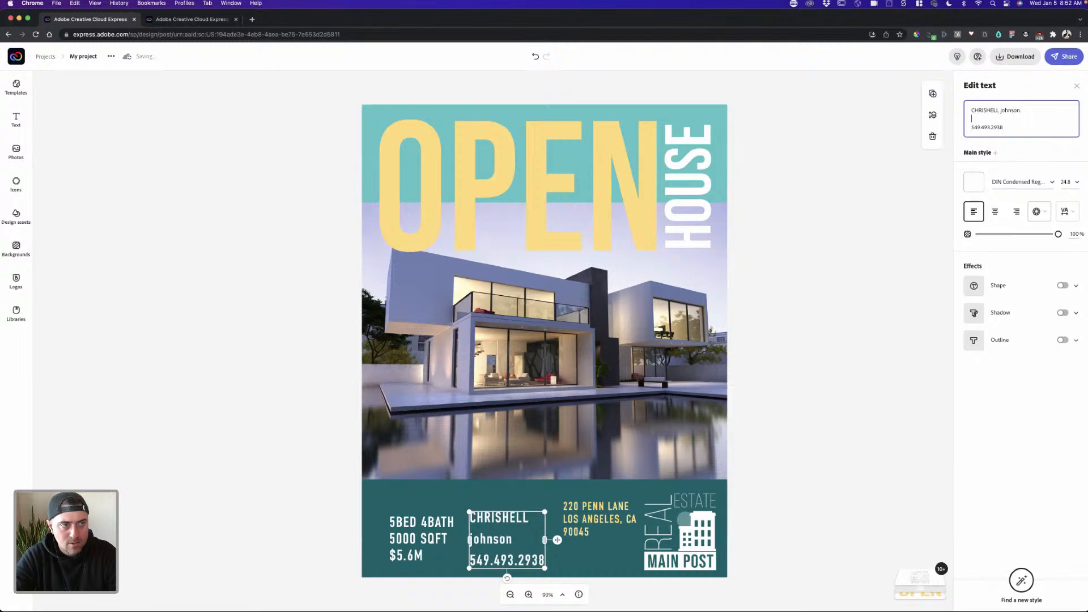
{"action": "key", "text": "BackSpace"}
{"action": "double_click", "coordinate": [1000, 111]}
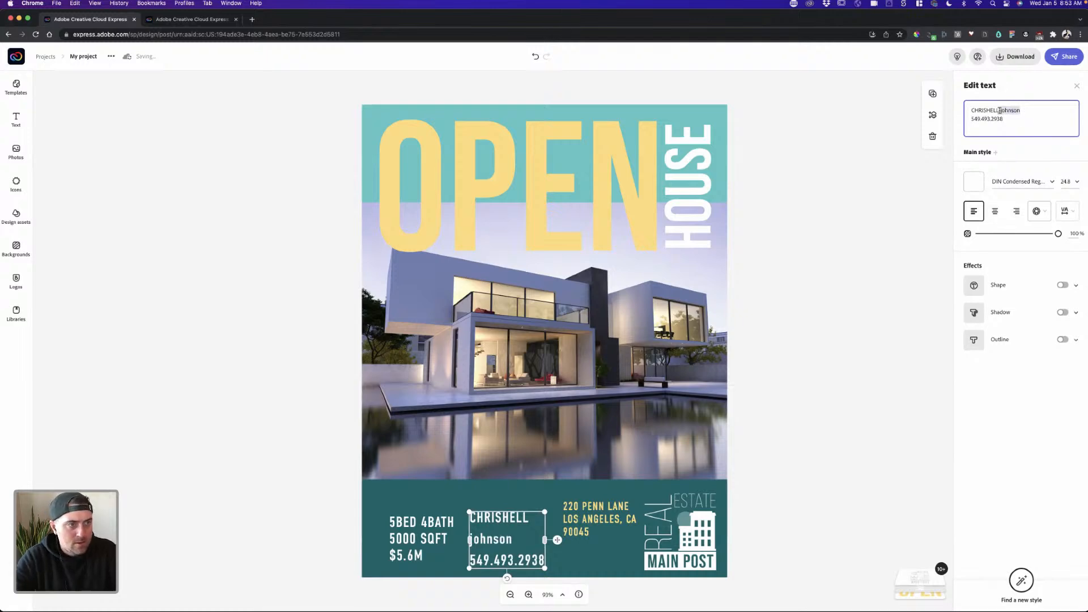
{"action": "type", "text": "Mitchell"}
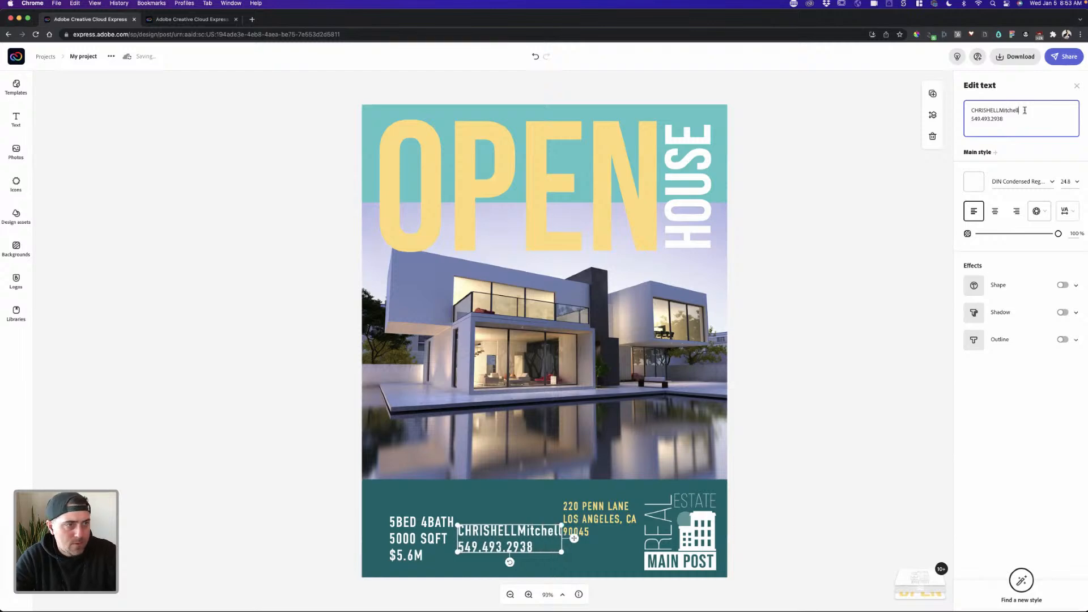
{"action": "left_click", "coordinate": [1000, 110]}
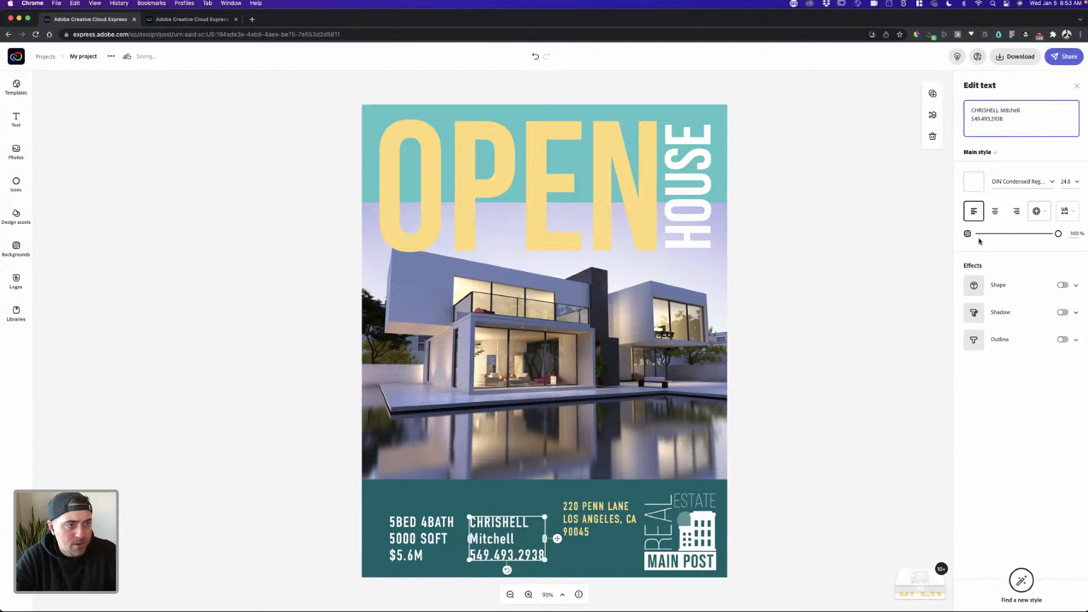
- Apply the first Magic alignment preset for bold capitals and shrink the contact text box
{"action": "left_click", "coordinate": [1037, 211]}
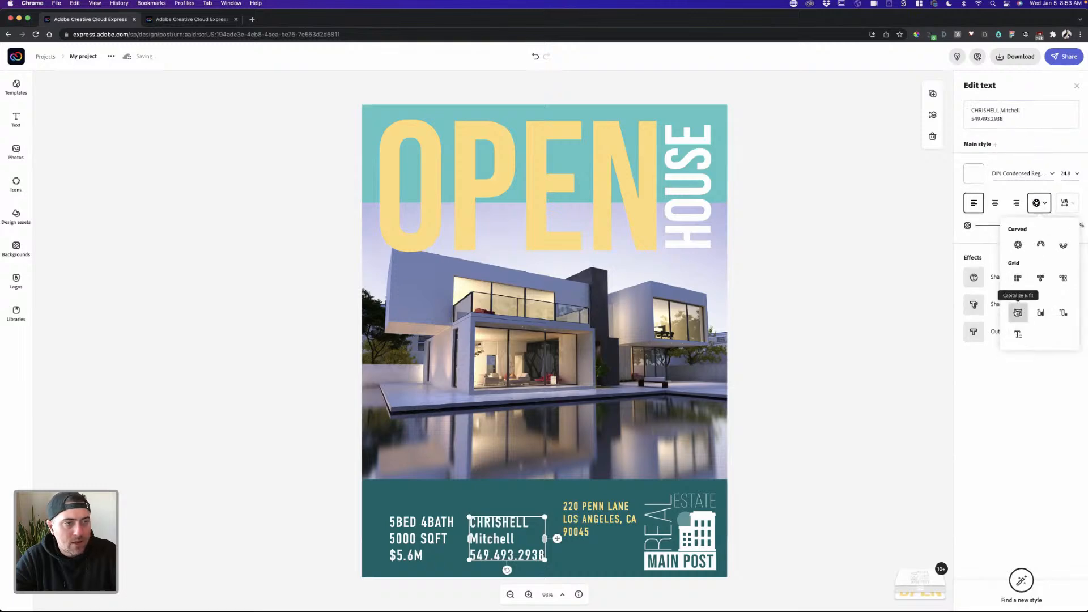
{"action": "left_click", "coordinate": [1018, 312]}
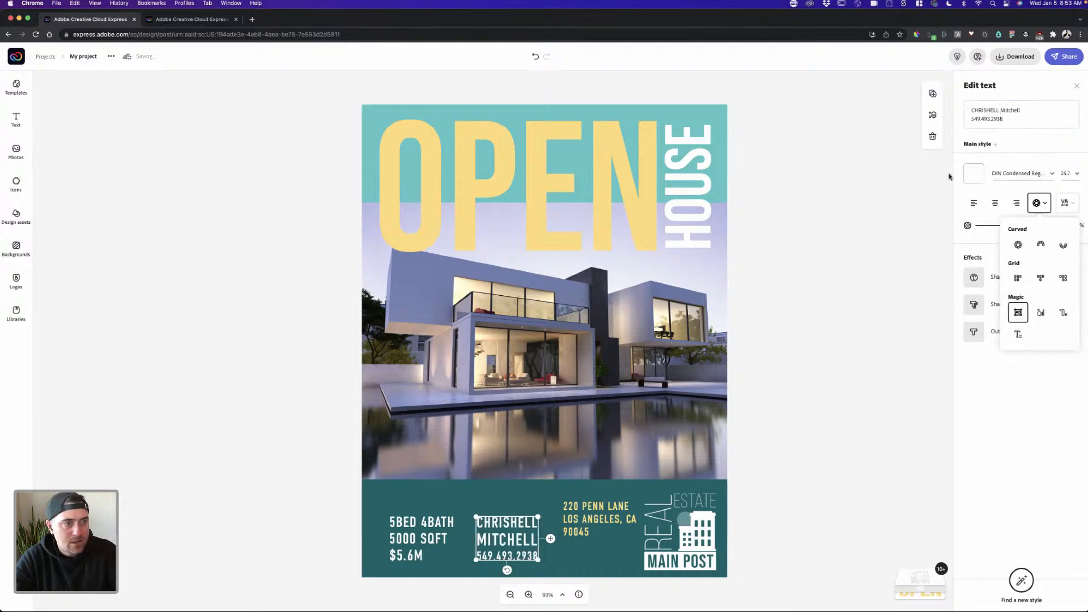
{"action": "left_click", "coordinate": [517, 581]}
{"action": "left_click", "coordinate": [511, 538]}
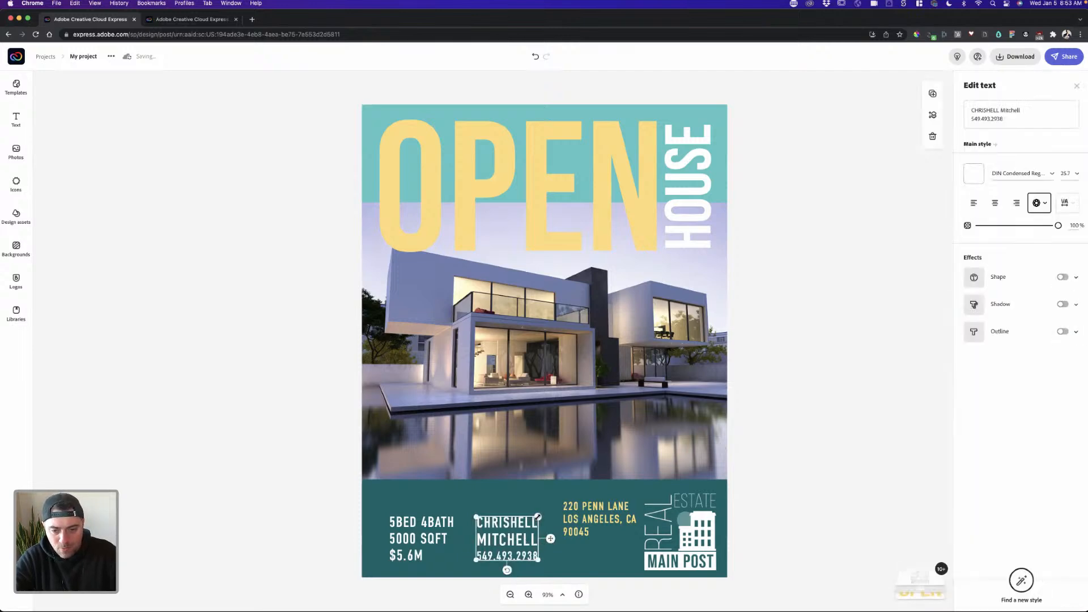
{"action": "left_click_drag", "start_coordinate": [537, 517], "coordinate": [529, 522]}
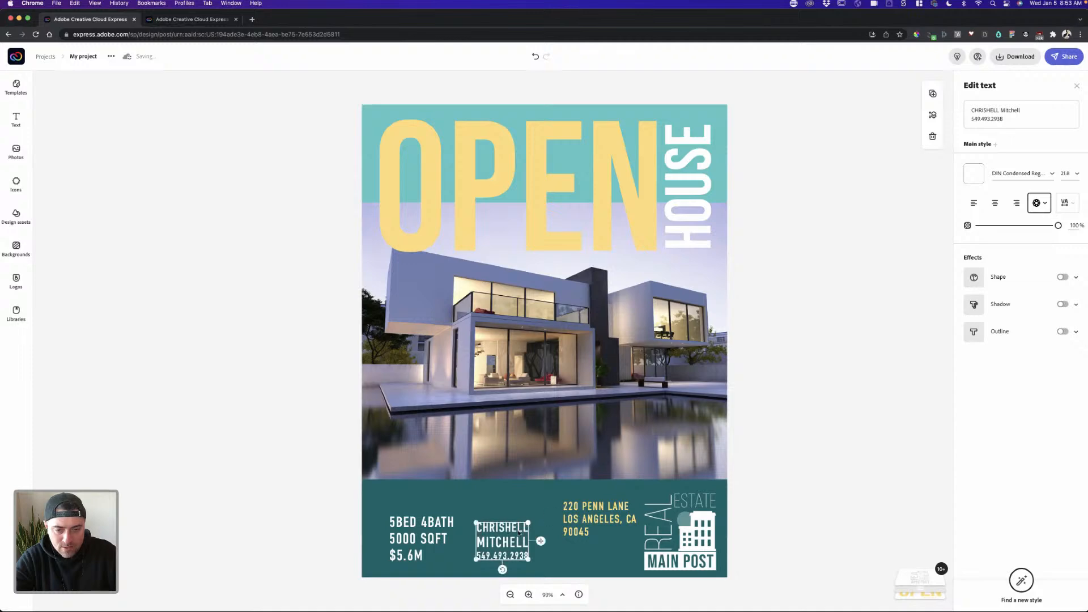
{"action": "left_click", "coordinate": [603, 511]}
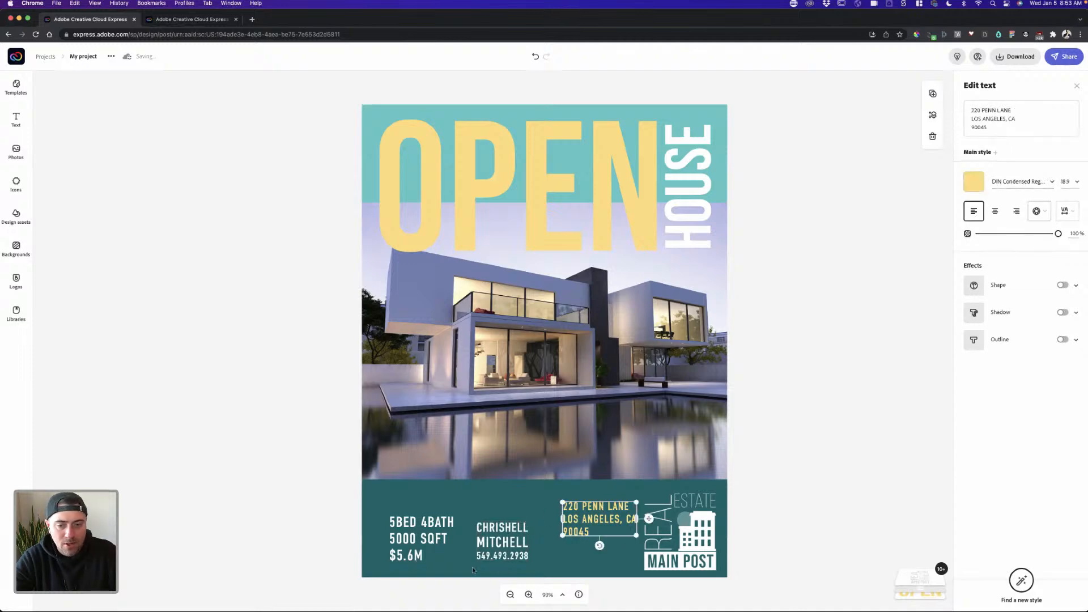
- Stack the specs text and a narrowed address box at the footer's left, under $5.6M
{"action": "left_click", "coordinate": [392, 534]}
{"action": "left_click_drag", "start_coordinate": [410, 539], "coordinate": [408, 519]}
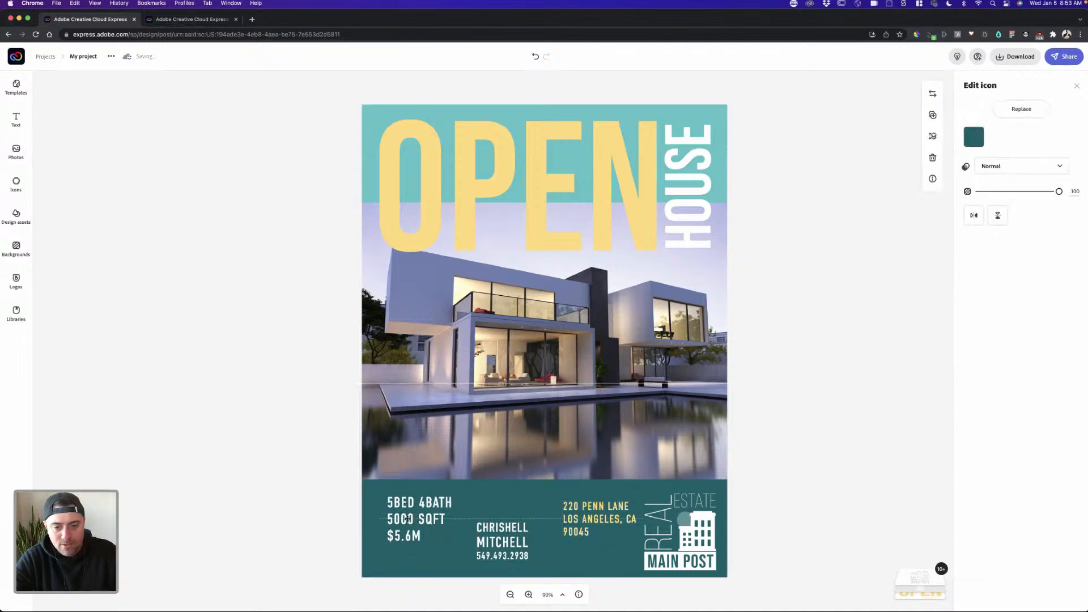
{"action": "left_click", "coordinate": [576, 519]}
{"action": "left_click_drag", "start_coordinate": [637, 536], "coordinate": [420, 562]}
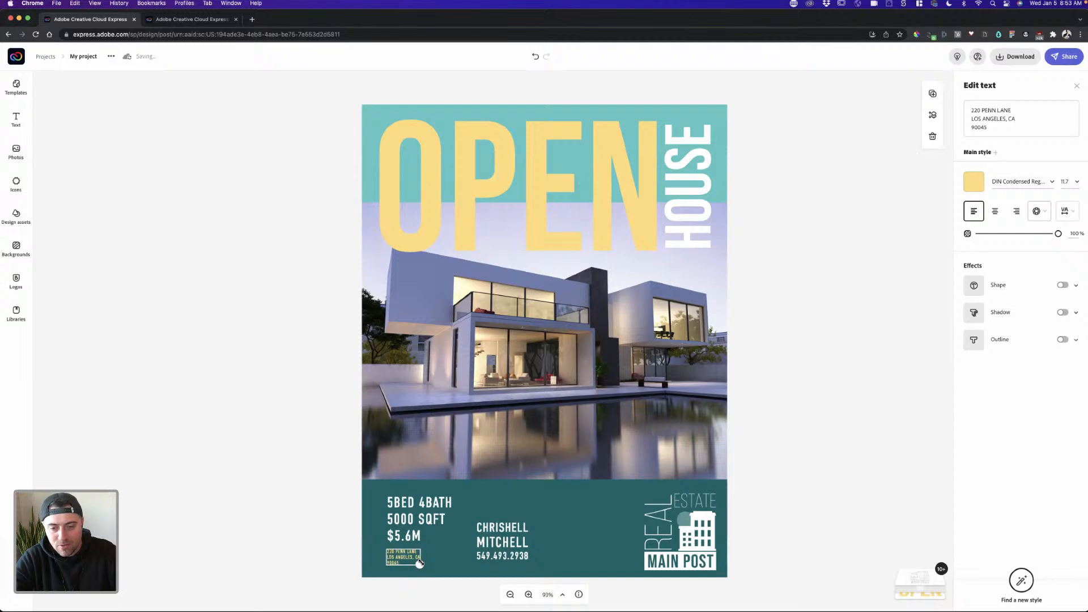
{"action": "left_click", "coordinate": [414, 516], "text": "shift"}
{"action": "left_click_drag", "start_coordinate": [414, 516], "coordinate": [408, 515]}
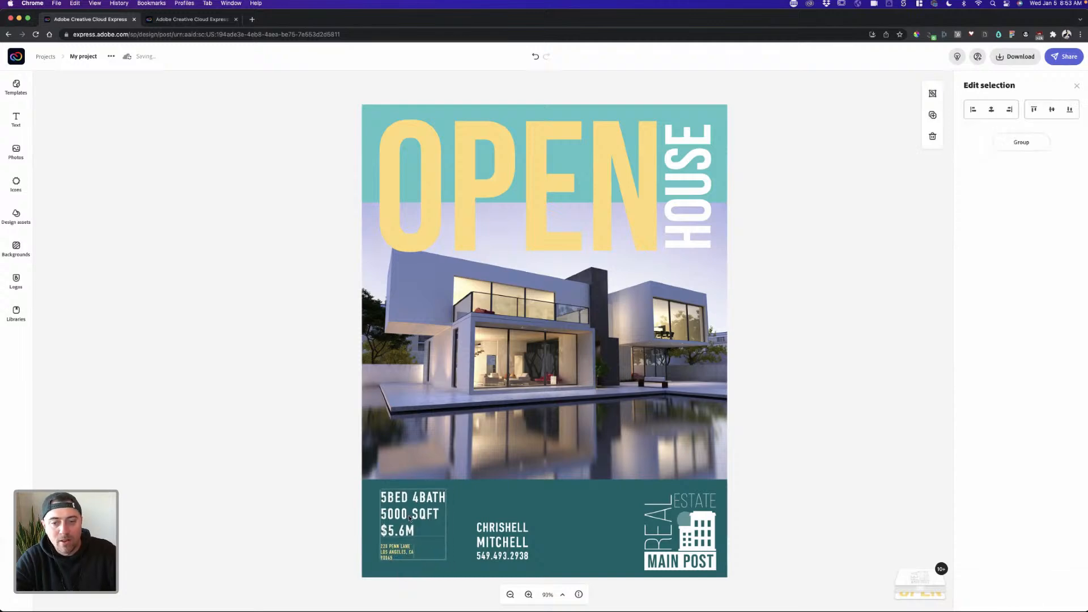
{"action": "left_click", "coordinate": [547, 476]}
{"action": "left_click", "coordinate": [411, 552]}
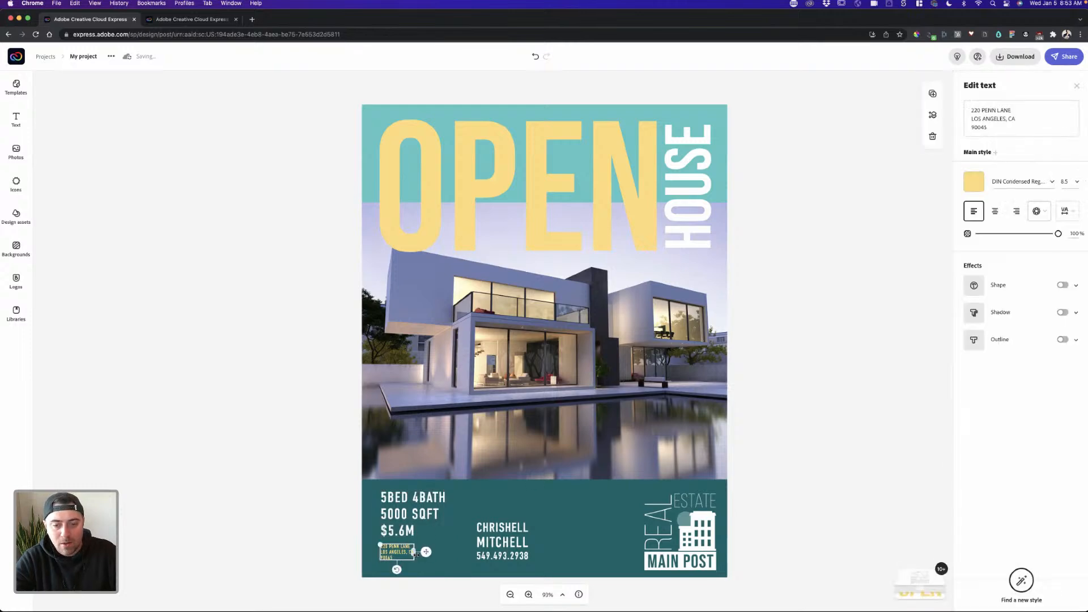
{"action": "left_click_drag", "start_coordinate": [441, 552], "coordinate": [414, 552]}
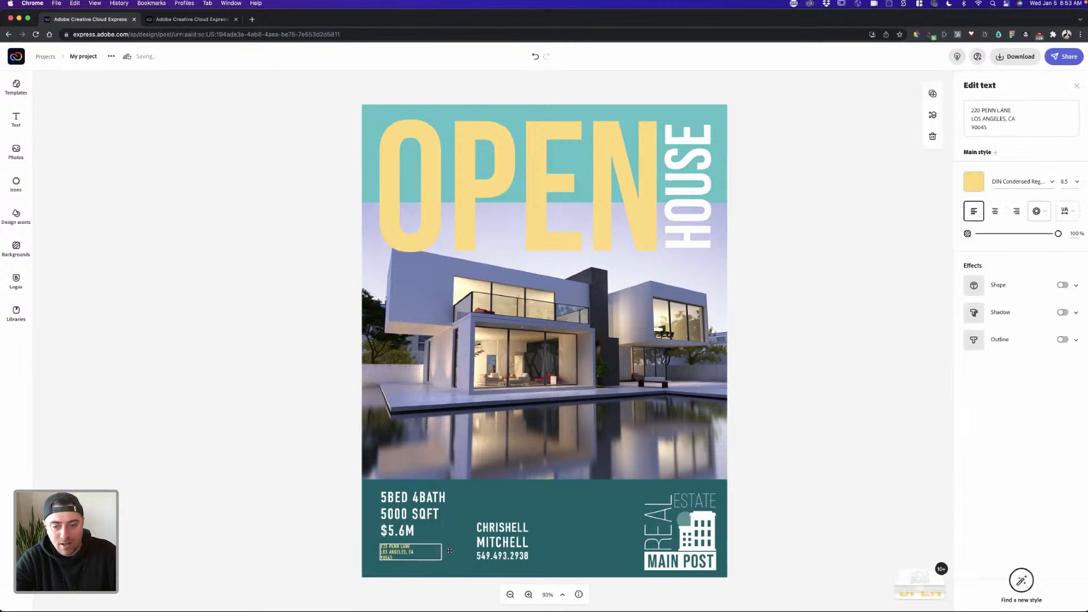
- Move the agent contact block beside the logo, enlarge it, and lower the specs and address slightly
{"action": "left_click", "coordinate": [517, 531]}
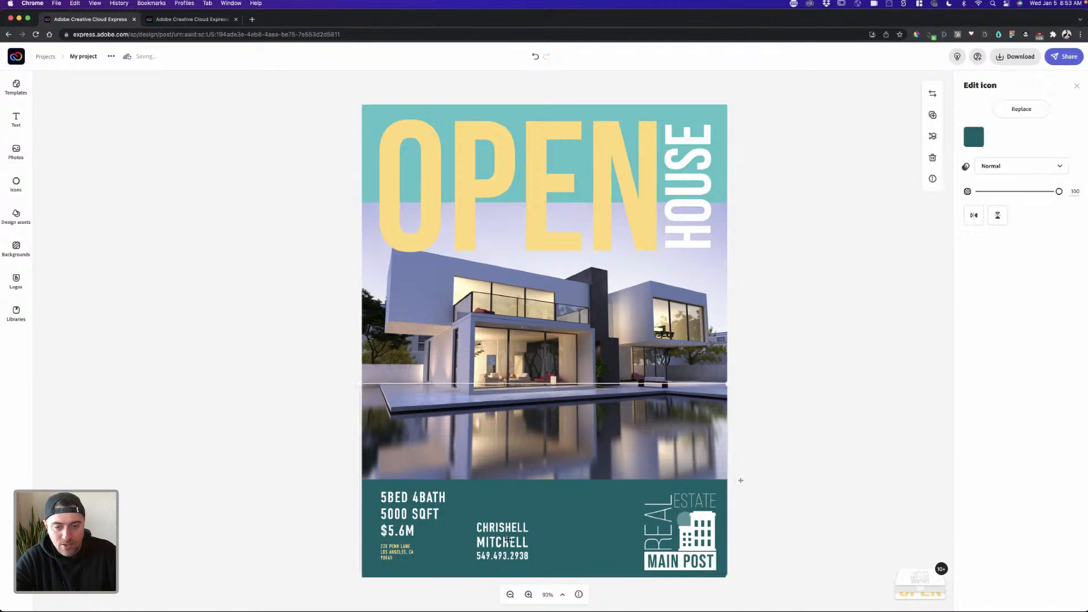
{"action": "mouse_move", "coordinate": [526, 544]}
{"action": "left_mouse_down"}
{"action": "mouse_move", "coordinate": [593, 518]}
{"action": "mouse_move", "coordinate": [523, 545]}
{"action": "left_mouse_up"}
{"action": "left_click_drag", "start_coordinate": [544, 537], "coordinate": [581, 532]}
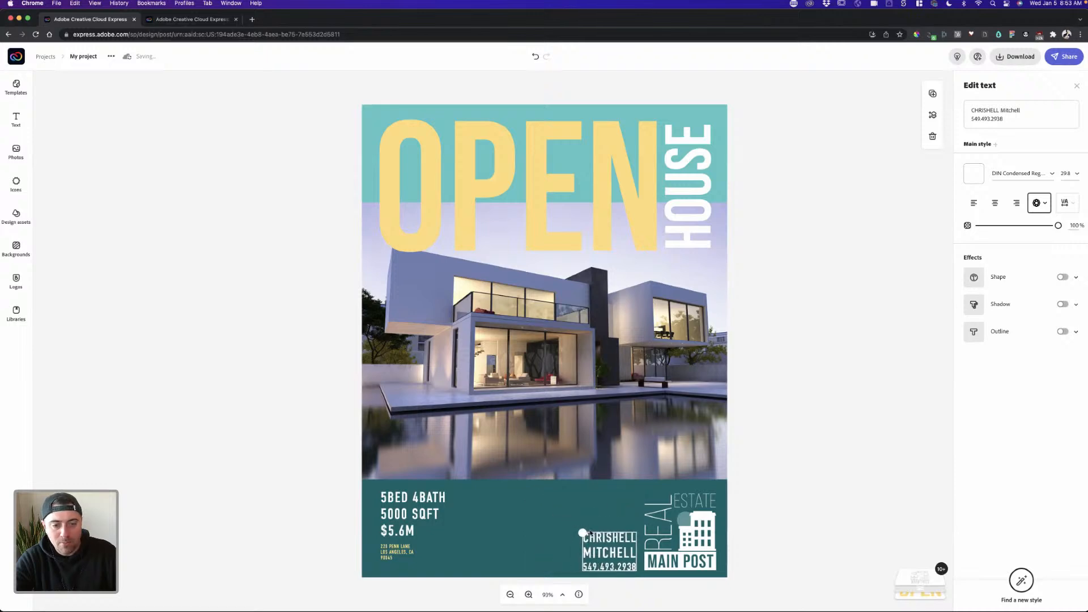
{"action": "left_click", "coordinate": [778, 513]}
{"action": "left_click", "coordinate": [424, 509]}
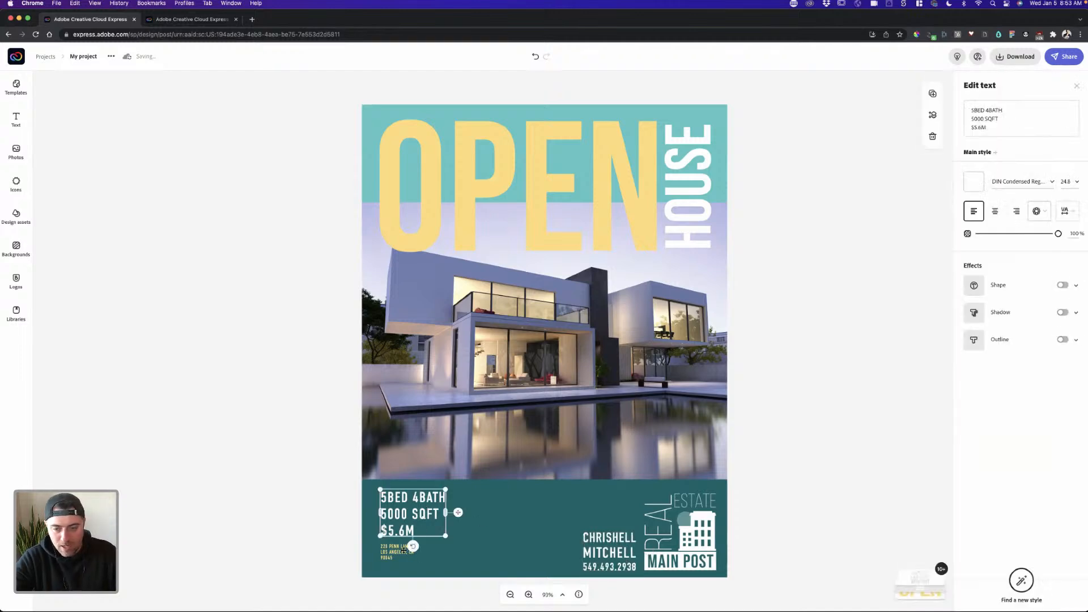
{"action": "left_click", "coordinate": [404, 552], "text": "shift"}
{"action": "left_click_drag", "start_coordinate": [401, 526], "coordinate": [400, 534]}
{"action": "left_click", "coordinate": [762, 440]}
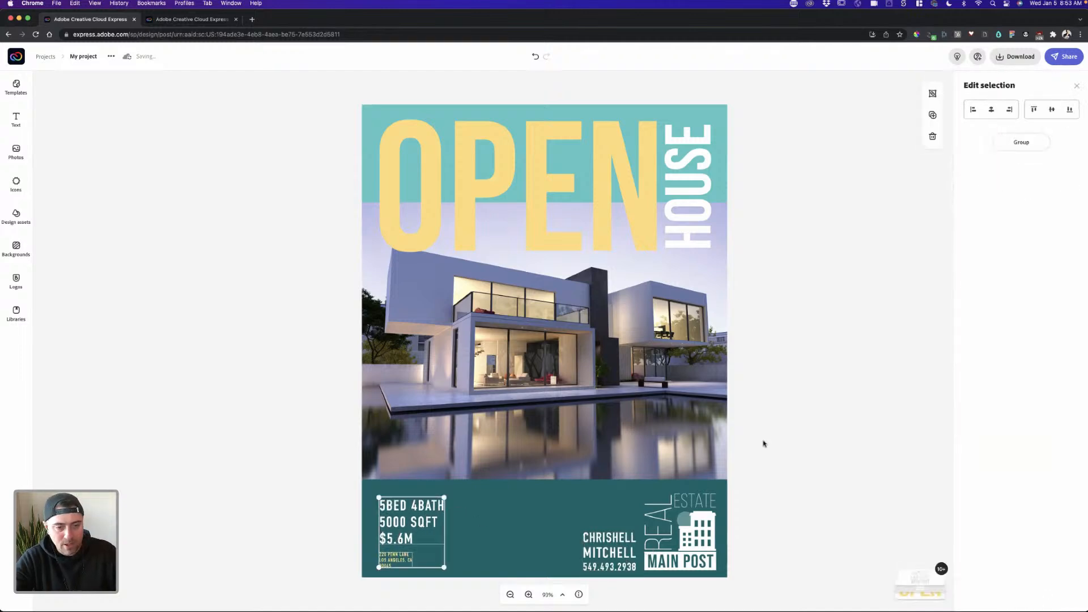
{"action": "left_click", "coordinate": [589, 357]}
- Make the top band behind OPEN yellow
{"action": "left_click", "coordinate": [419, 103]}
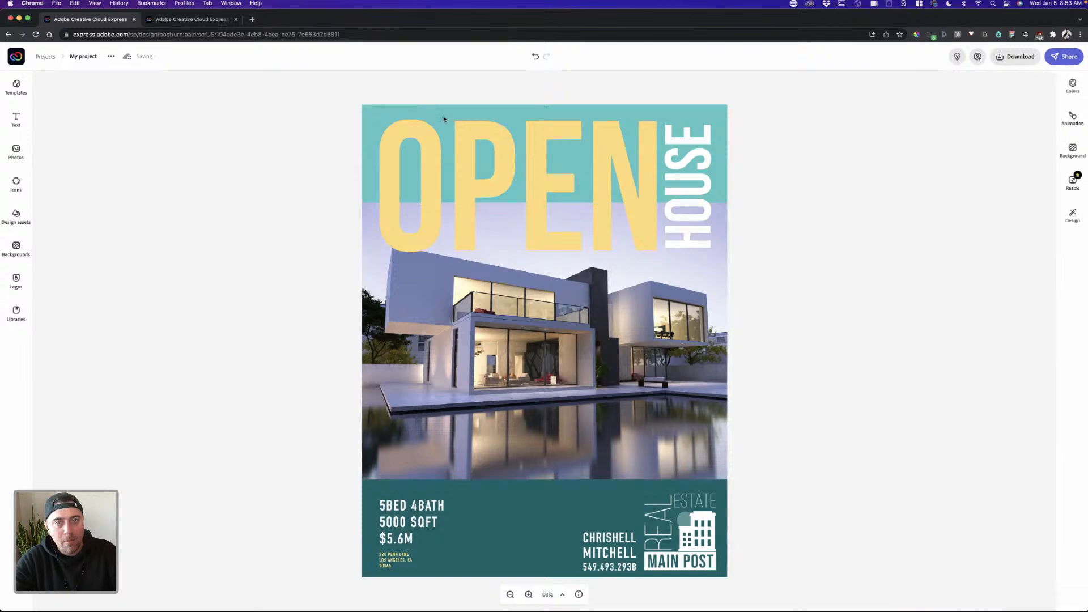
{"action": "left_click", "coordinate": [464, 106]}
{"action": "left_click", "coordinate": [974, 137]}
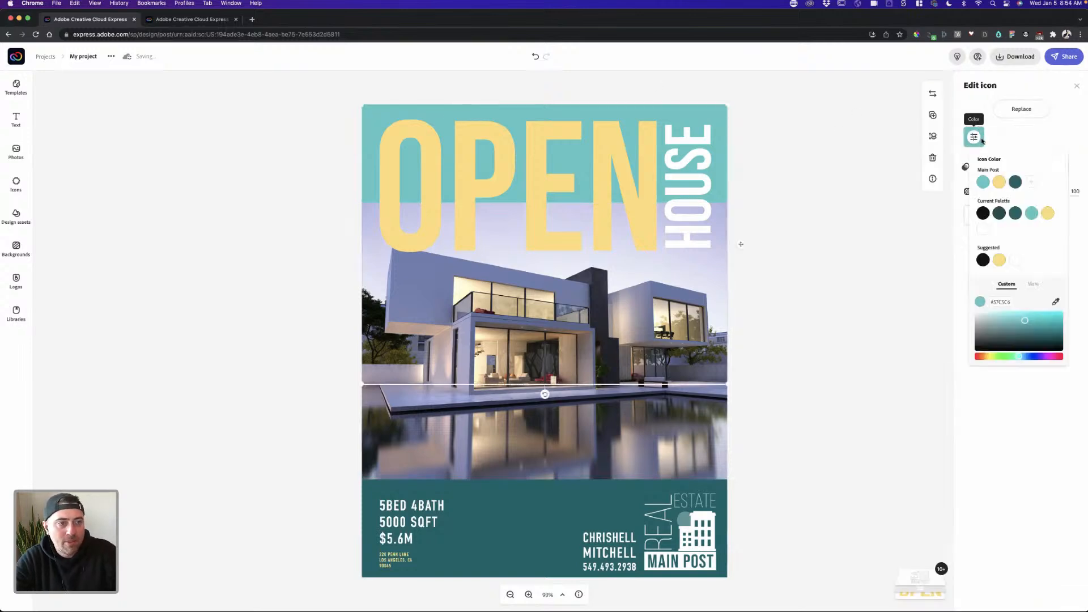
{"action": "left_click", "coordinate": [999, 181]}
{"action": "left_click", "coordinate": [595, 217]}
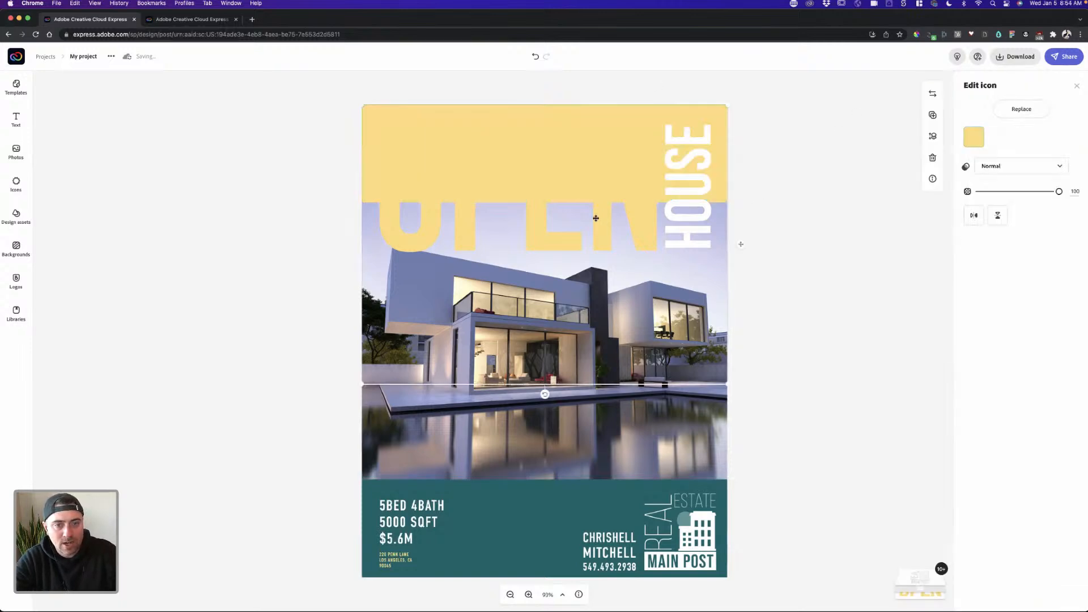
- Colour the OPEN text dark teal
{"action": "left_click", "coordinate": [596, 218]}
{"action": "left_click", "coordinate": [975, 181]}
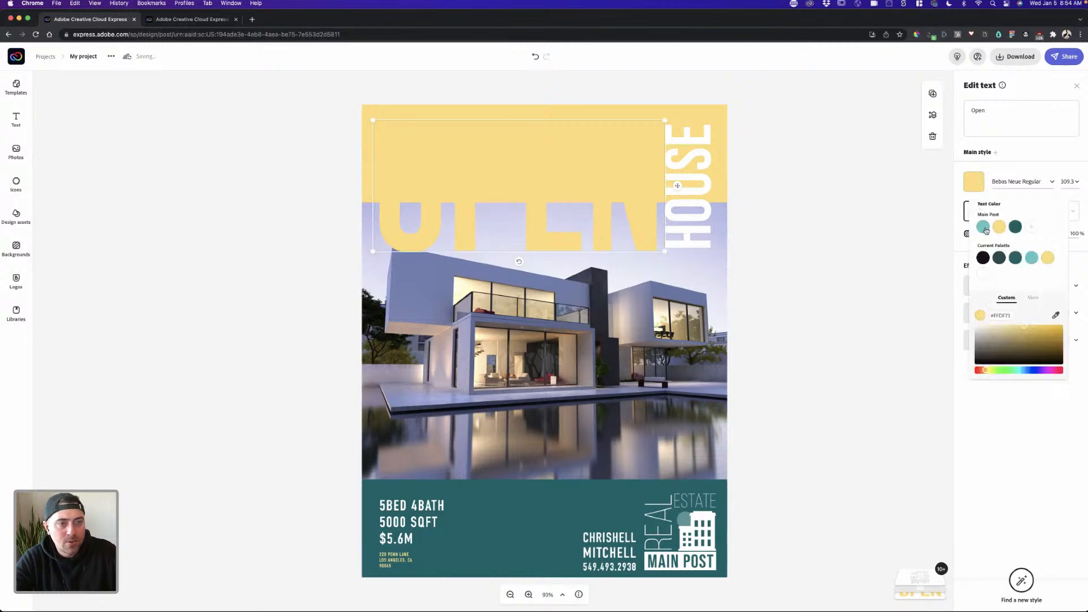
{"action": "left_click", "coordinate": [984, 227]}
{"action": "left_click", "coordinate": [862, 204]}
{"action": "left_click", "coordinate": [703, 214]}
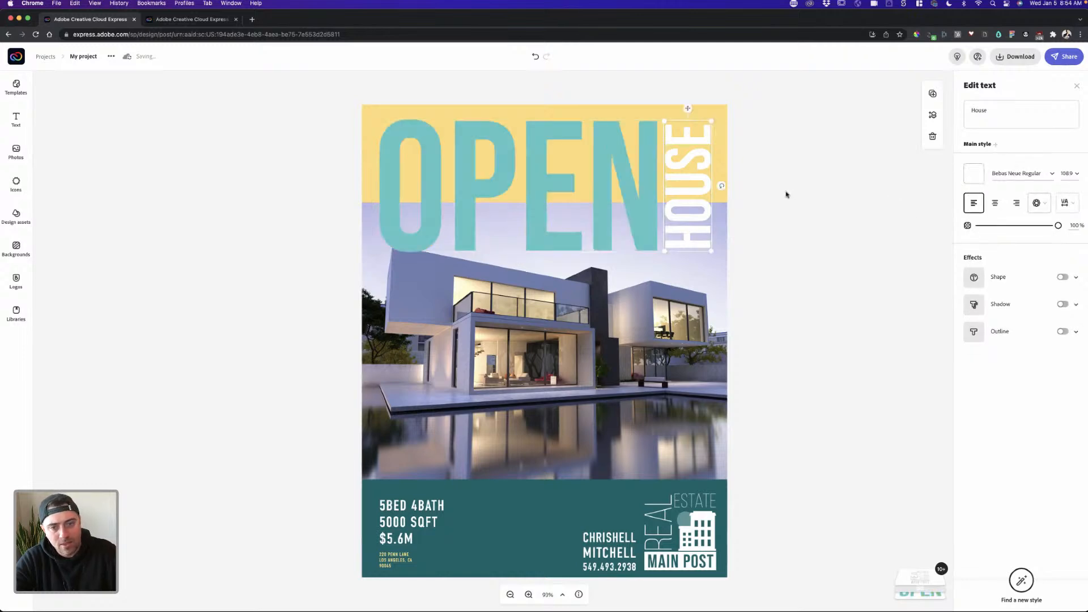
{"action": "left_click", "coordinate": [786, 194]}
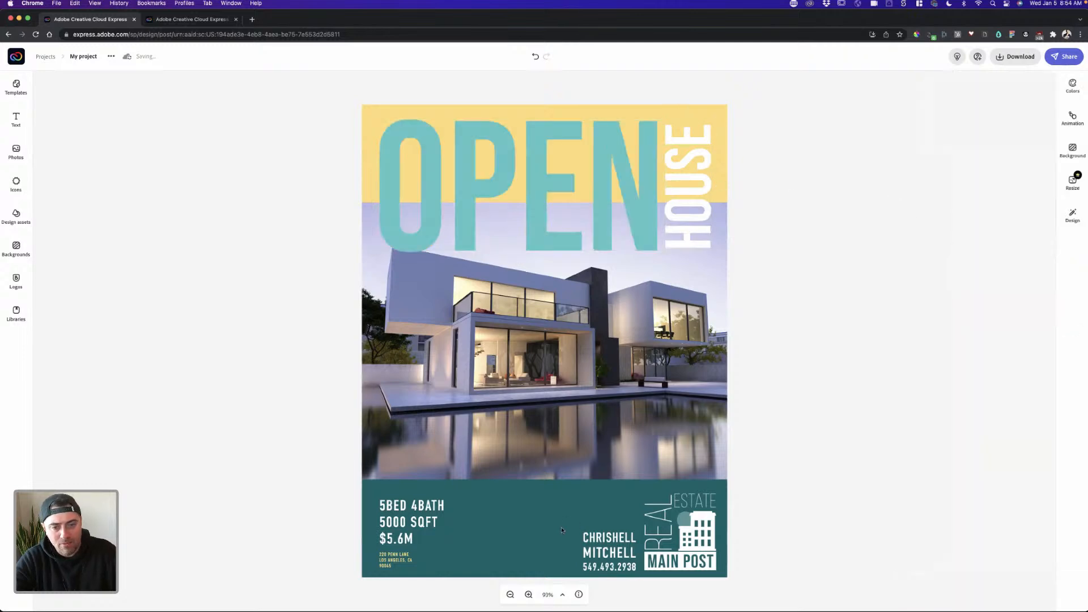
{"action": "left_click", "coordinate": [648, 227]}
{"action": "left_click", "coordinate": [974, 181]}
{"action": "left_click", "coordinate": [1015, 226]}
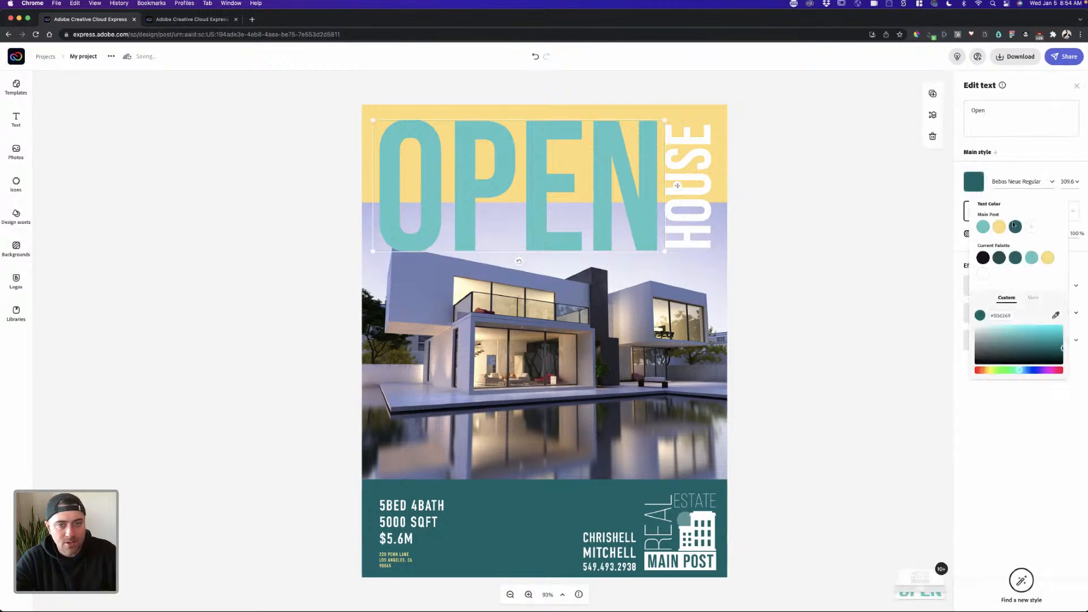
{"action": "left_click", "coordinate": [808, 249]}
{"action": "left_click", "coordinate": [808, 250]}
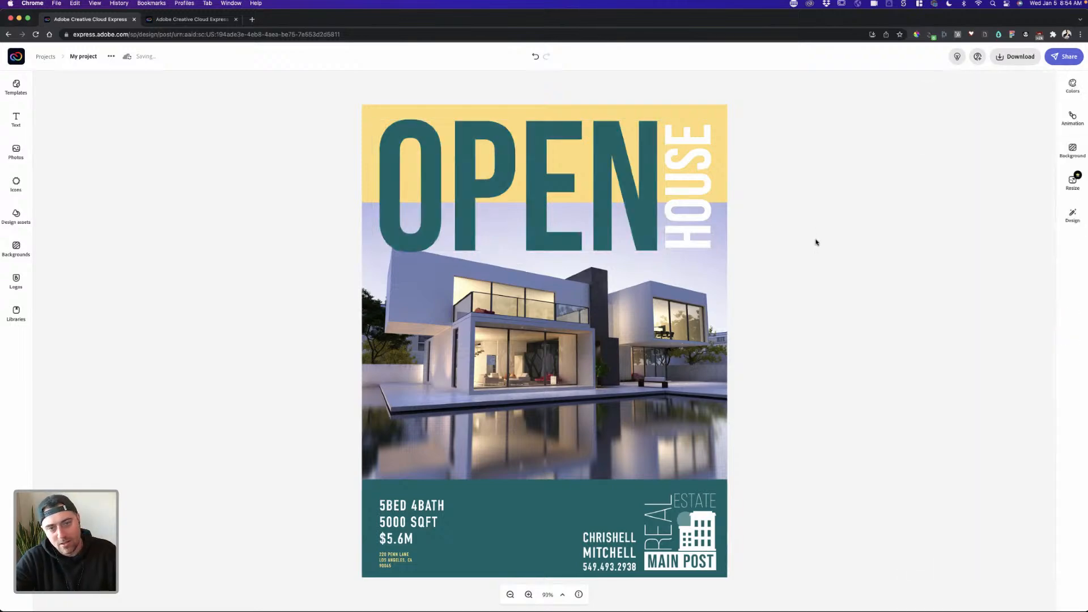
- Group OPEN with HOUSE and fine-tune the group's horizontal position
{"action": "left_click", "coordinate": [640, 226]}
{"action": "left_click", "coordinate": [698, 223], "text": "shift"}
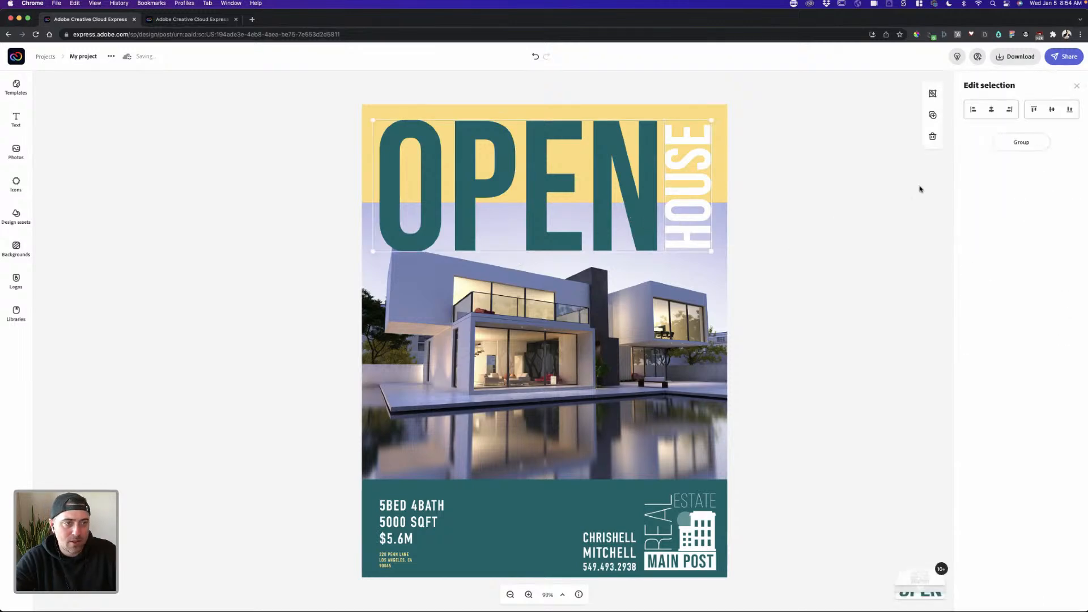
{"action": "left_click", "coordinate": [1019, 143]}
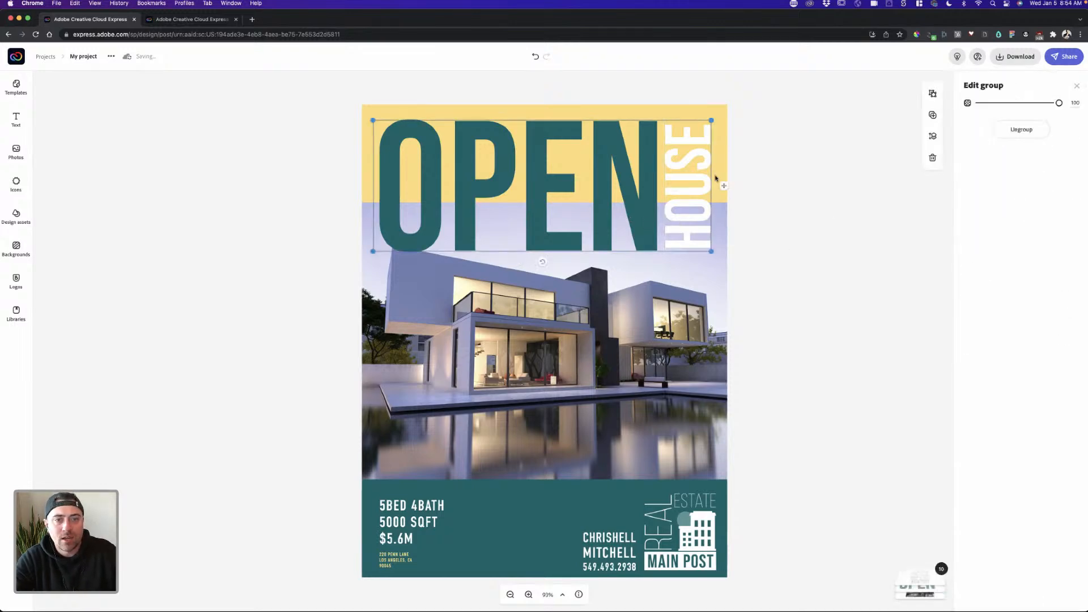
{"action": "left_click_drag", "start_coordinate": [611, 175], "coordinate": [603, 175]}
{"action": "left_click_drag", "start_coordinate": [608, 175], "coordinate": [613, 175]}
{"action": "left_click", "coordinate": [794, 146]}
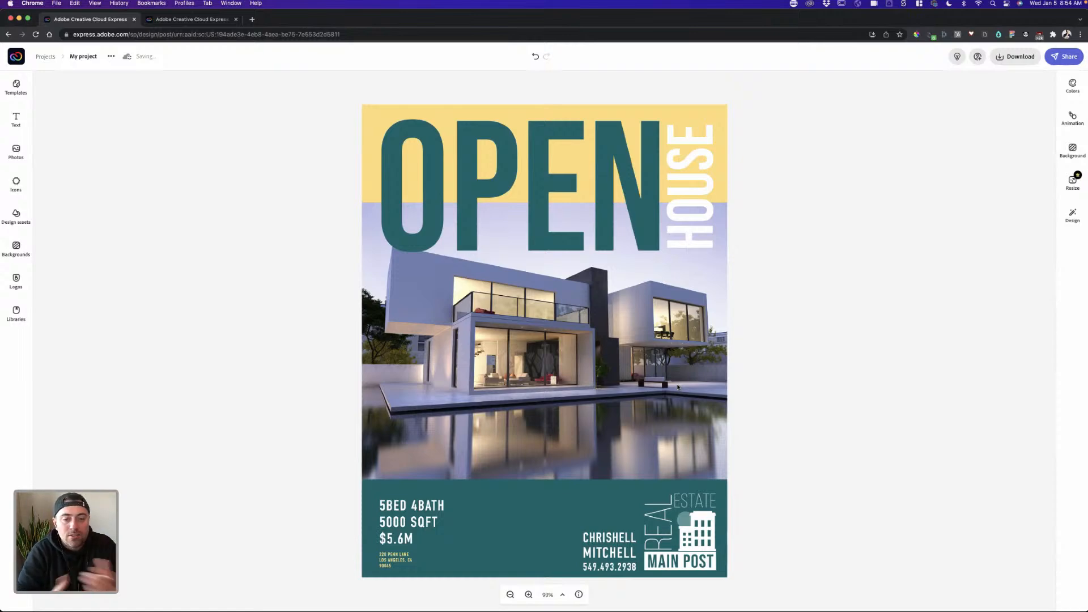
- Search photos for 'interior design' and place an enlarged living-room photo in the footer centre
{"action": "left_click", "coordinate": [624, 553]}
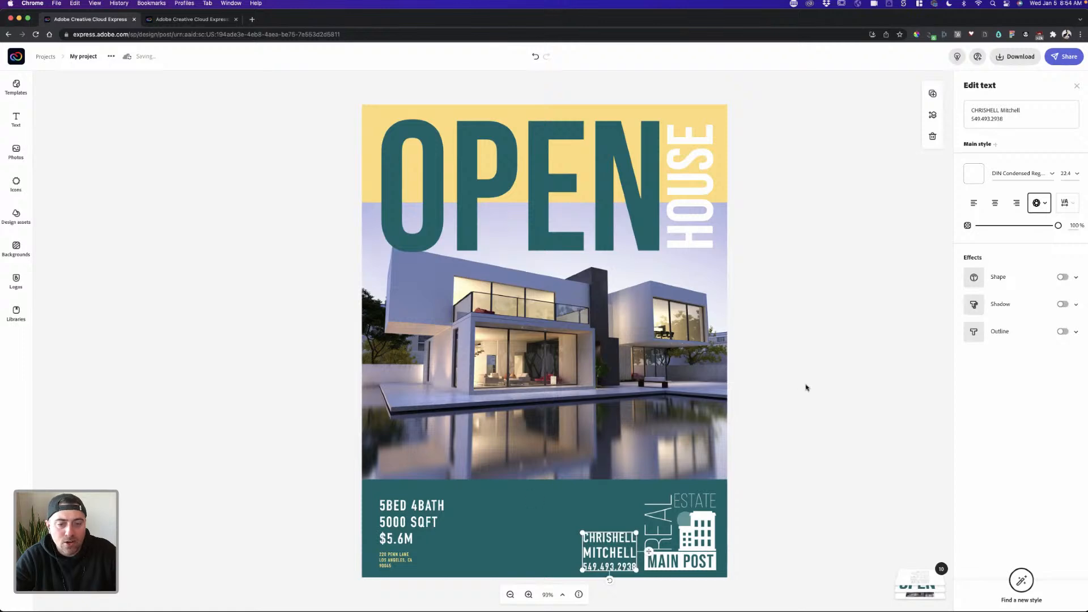
{"action": "left_click", "coordinate": [492, 544]}
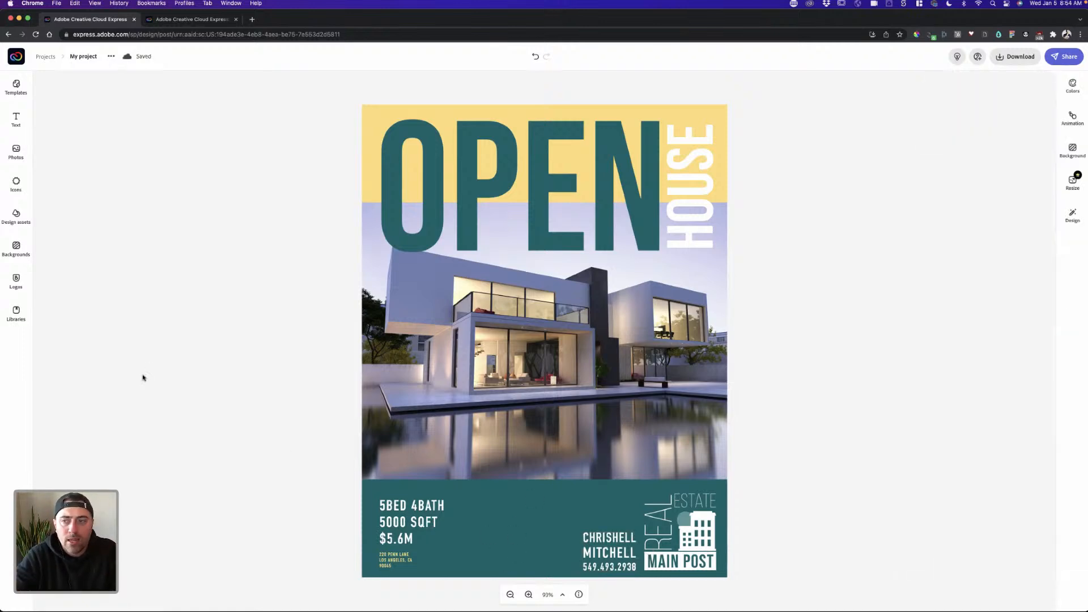
{"action": "left_click", "coordinate": [16, 152]}
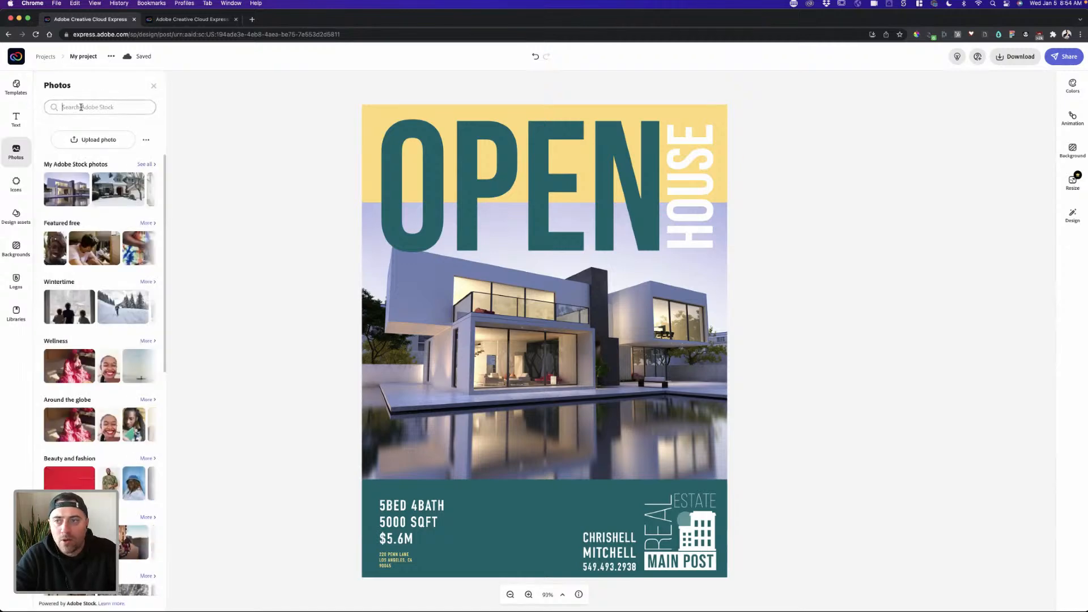
{"action": "type", "text": "interior design"}
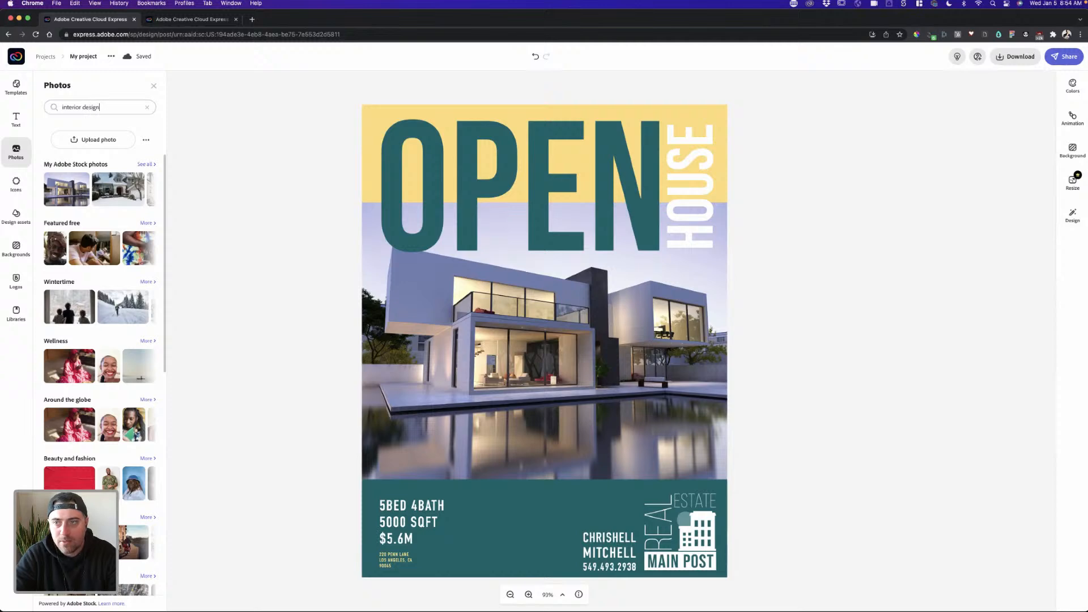
{"action": "key", "text": "Return"}
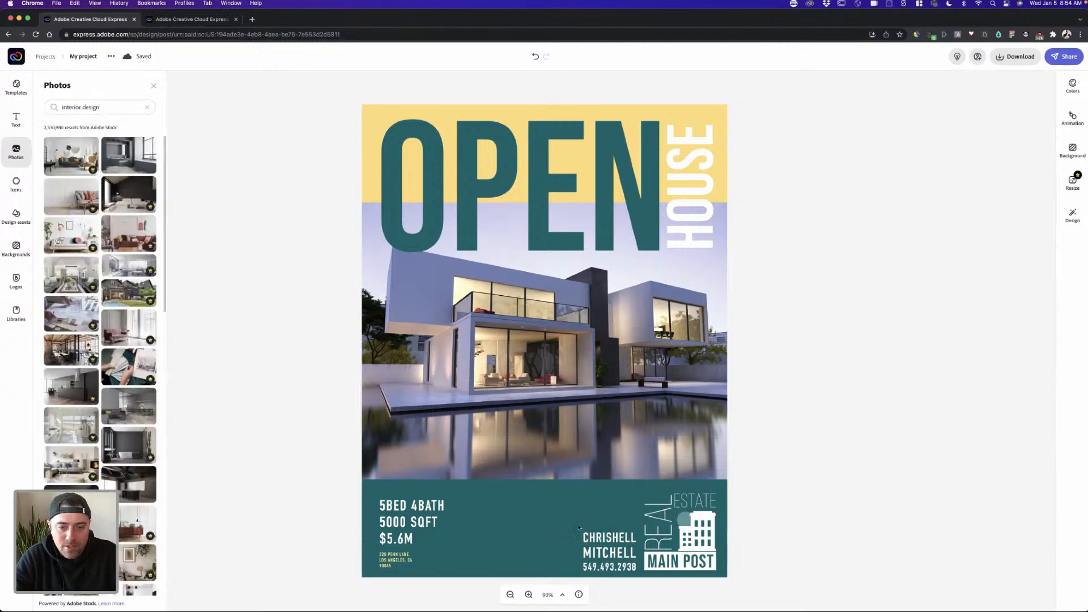
{"action": "left_click_drag", "start_coordinate": [583, 524], "coordinate": [507, 544]}
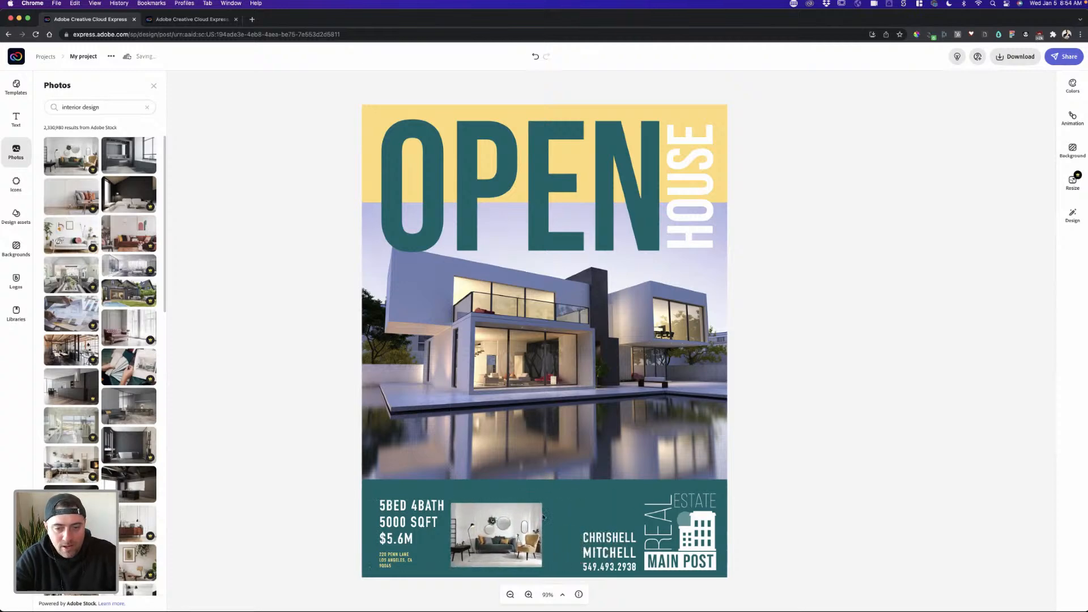
{"action": "left_click_drag", "start_coordinate": [543, 506], "coordinate": [545, 501]}
{"action": "left_click", "coordinate": [816, 408]}
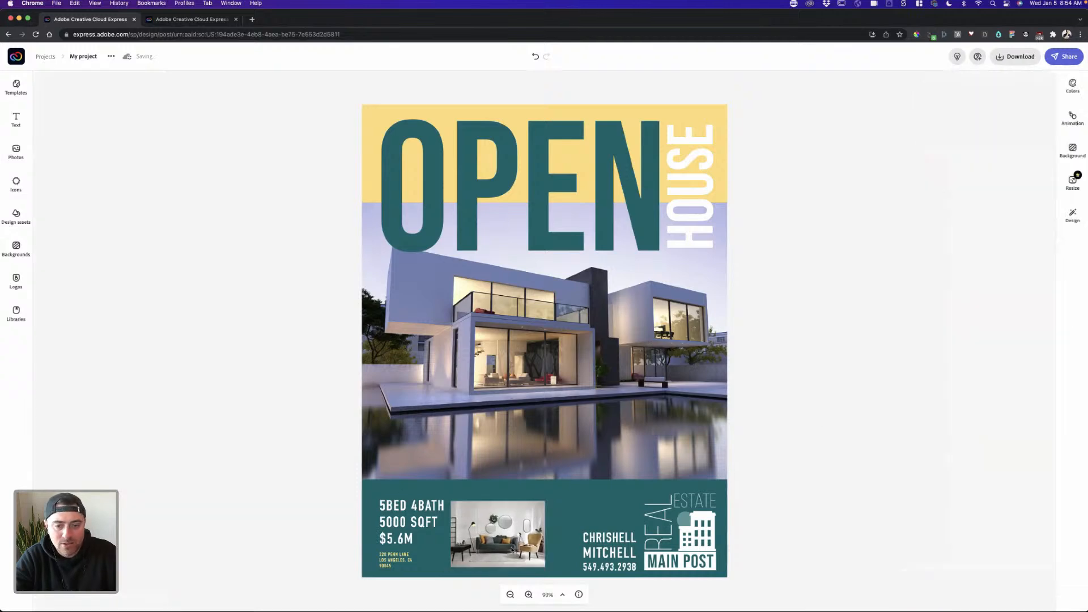
{"action": "left_click", "coordinate": [514, 549]}
{"action": "left_click_drag", "start_coordinate": [545, 501], "coordinate": [547, 499]}
- Raise and enlarge the agent's contact block, then save the project
{"action": "left_click", "coordinate": [592, 535]}
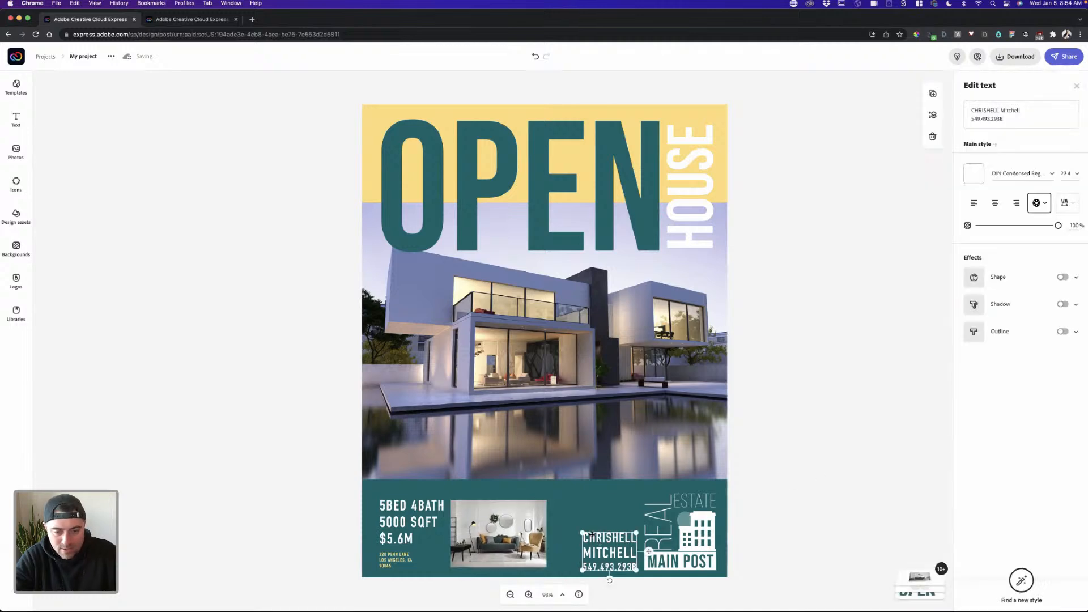
{"action": "mouse_move", "coordinate": [606, 548]}
{"action": "left_mouse_down"}
{"action": "mouse_move", "coordinate": [587, 545]}
{"action": "mouse_move", "coordinate": [634, 517]}
{"action": "mouse_move", "coordinate": [596, 532]}
{"action": "left_mouse_up"}
{"action": "left_click", "coordinate": [728, 498]}
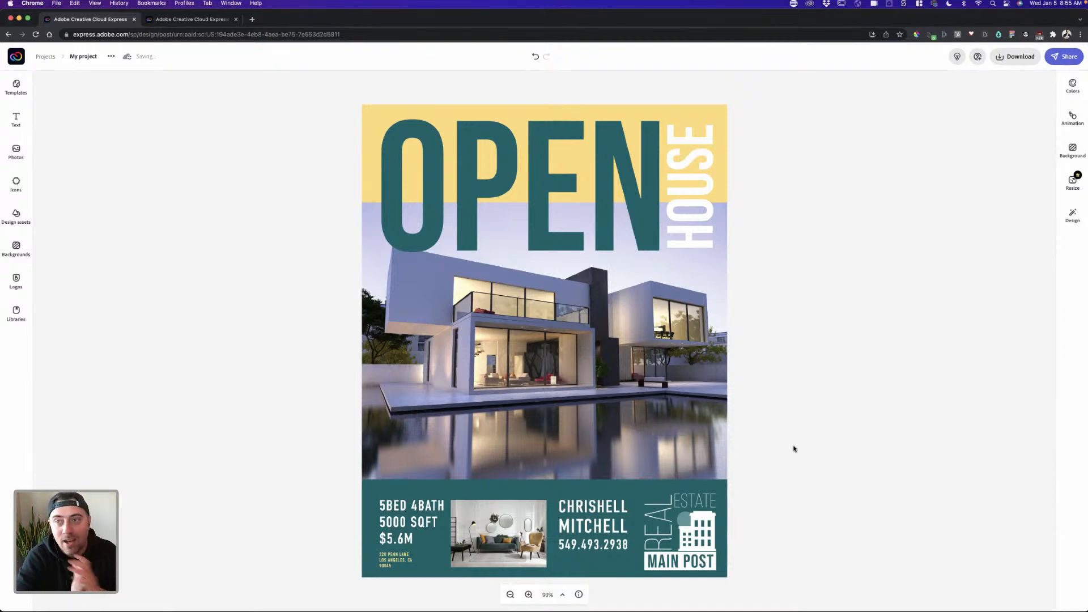
{"action": "left_click", "coordinate": [50, 59]}
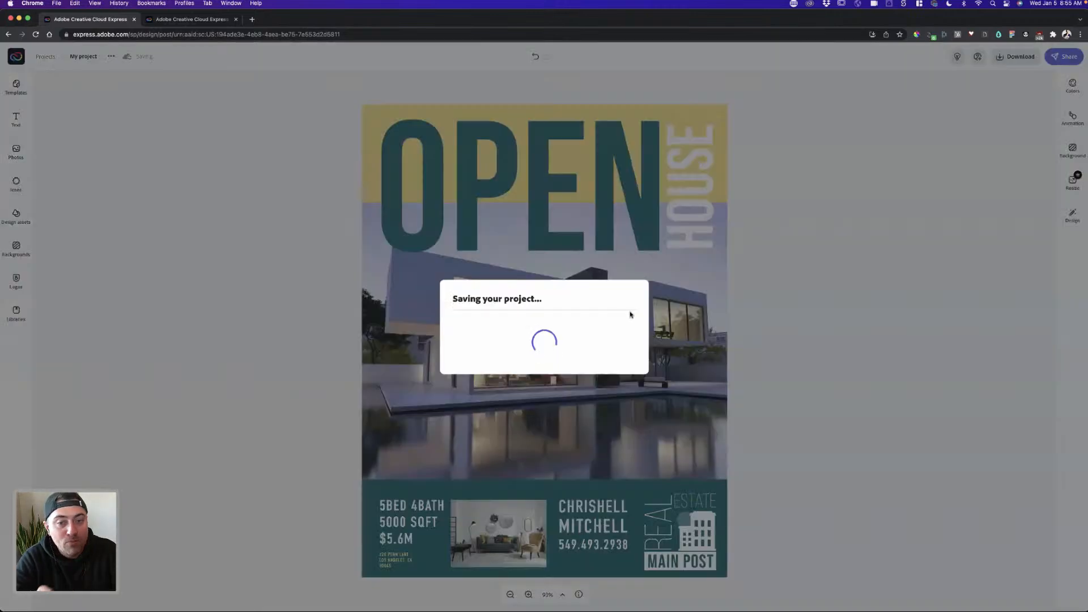